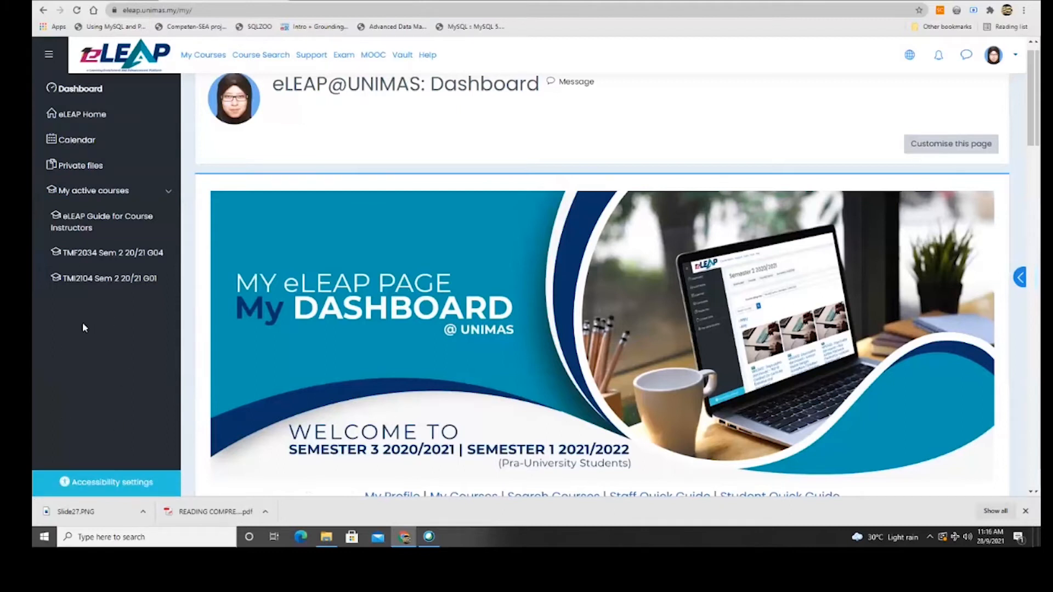
Open the TMF2034 Database Concept and Design course's content bank, then start a new browser tab.
{"action": "left_click", "coordinate": [1020, 278]}
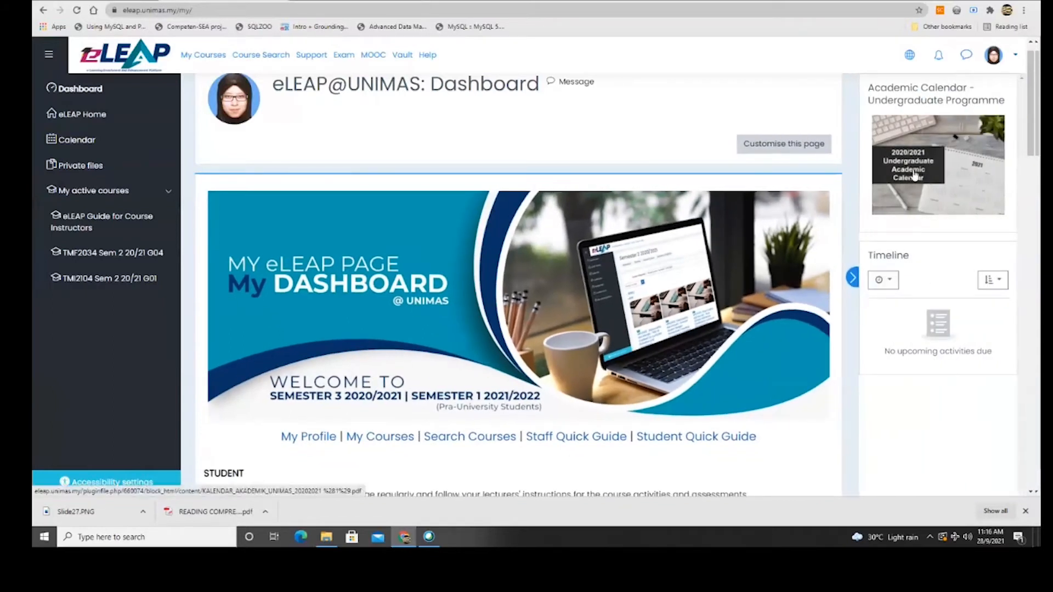
{"action": "left_click", "coordinate": [135, 256]}
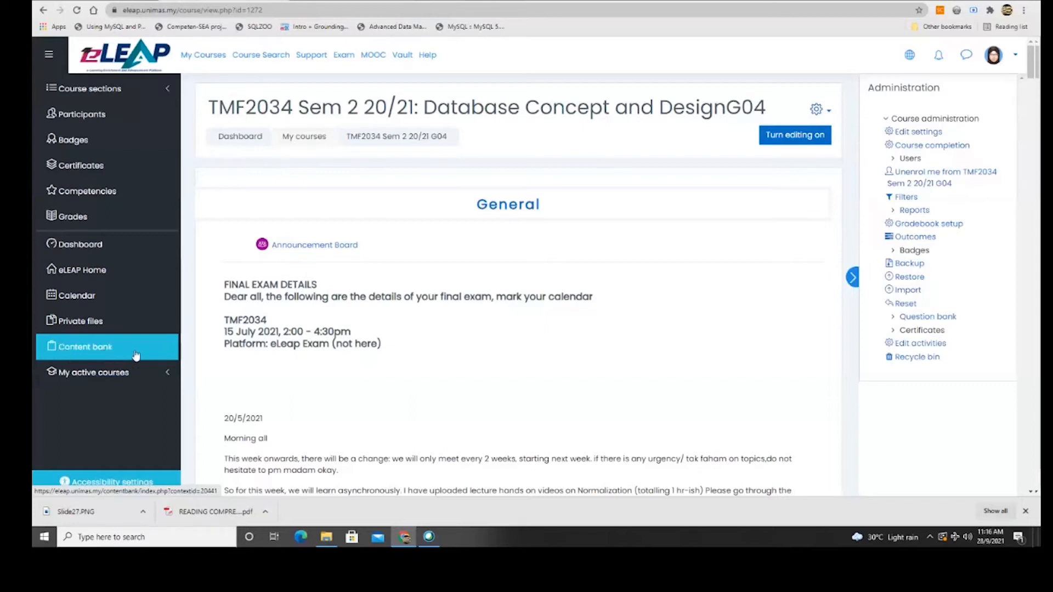
{"action": "left_click", "coordinate": [90, 347]}
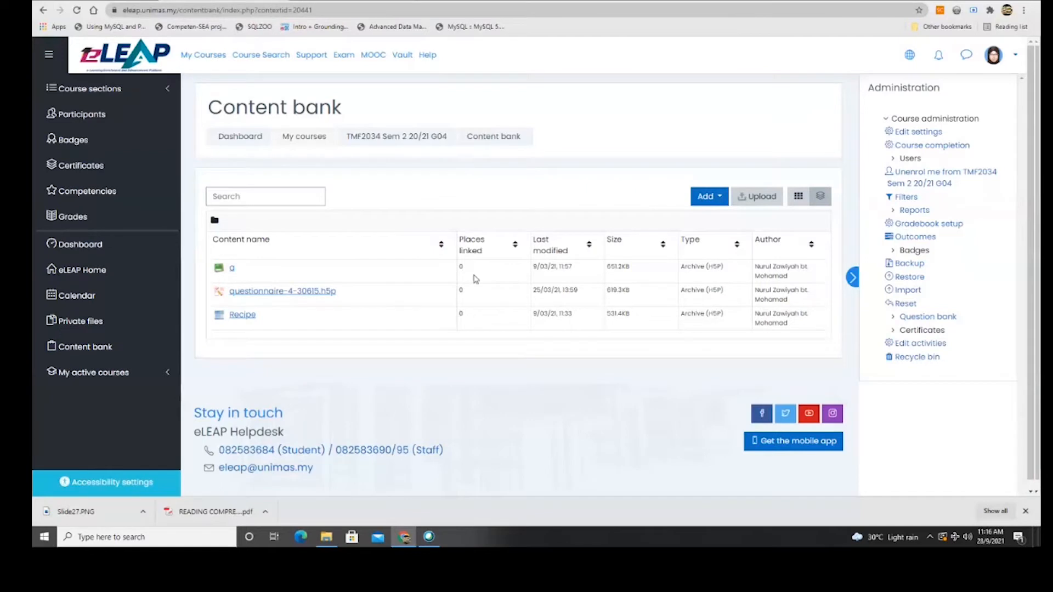
{"action": "key", "text": "ctrl+t"}
Go to h5p.org in the new tab, correcting the mistyped address.
{"action": "type", "text": "w"}
{"action": "key", "text": "BackSpace"}
{"action": "type", "text": "h5"}
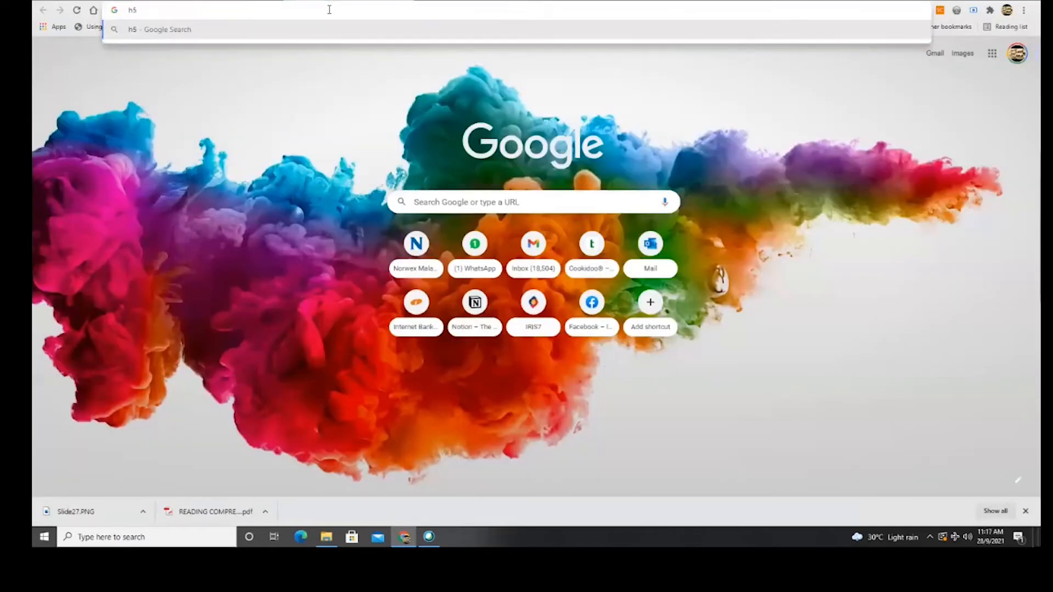
{"action": "type", "text": "p/org"}
{"action": "key", "text": "BackSpace"}
{"action": "key", "text": "BackSpace"}
{"action": "key", "text": "BackSpace"}
{"action": "key", "text": "BackSpace"}
{"action": "type", "text": ".org"}
{"action": "key", "text": "Return"}
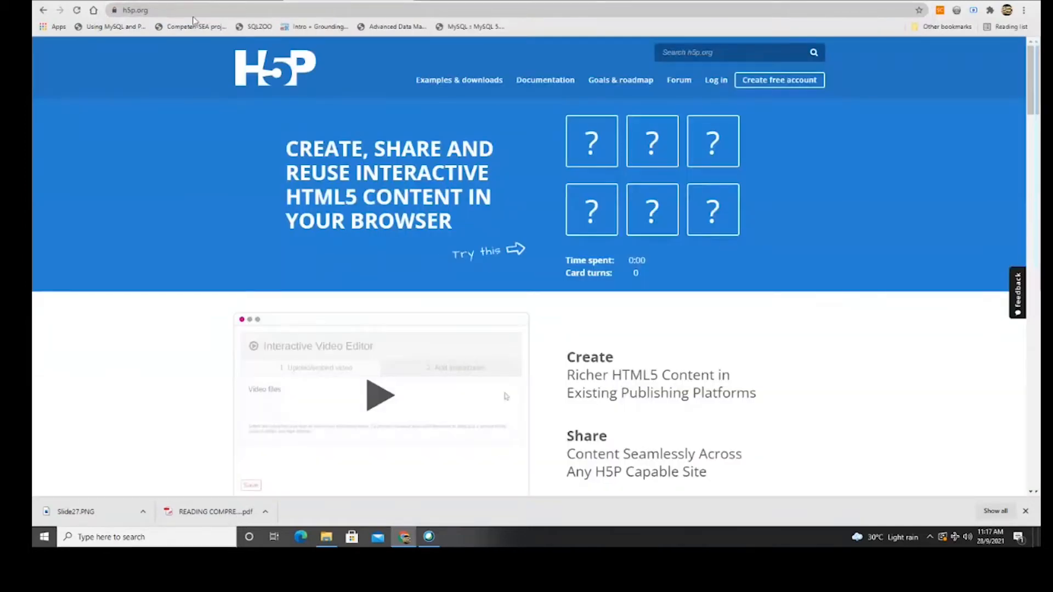
{"action": "left_click", "coordinate": [154, 11]}
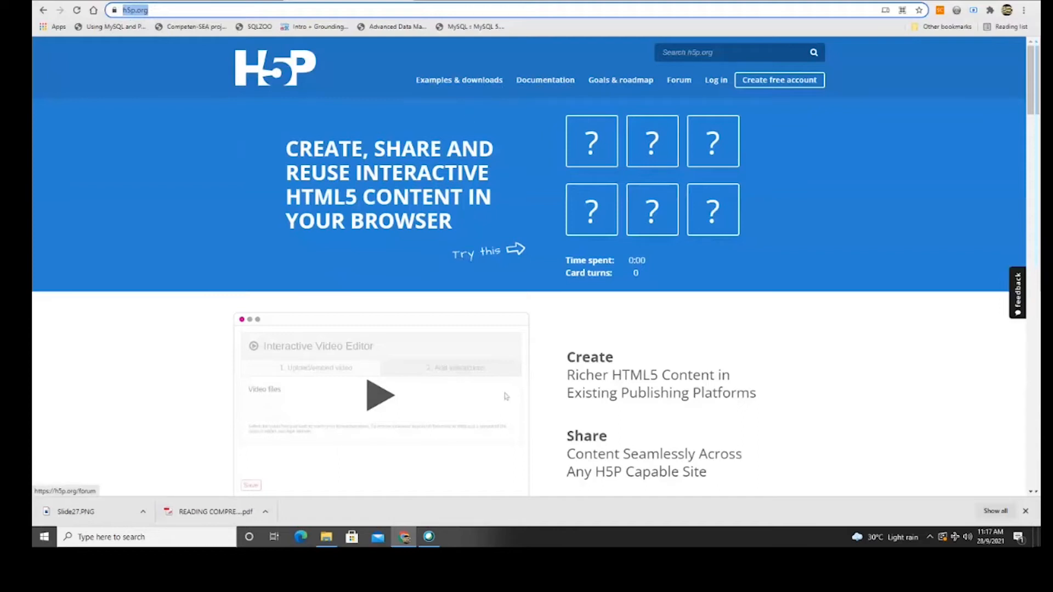
Scroll through the H5P.org home page and go to Examples and Downloads.
{"action": "scroll", "coordinate": [378, 151], "scroll_direction": "down", "scroll_amount": 5}
{"action": "scroll", "coordinate": [378, 150], "scroll_direction": "down", "scroll_amount": 9}
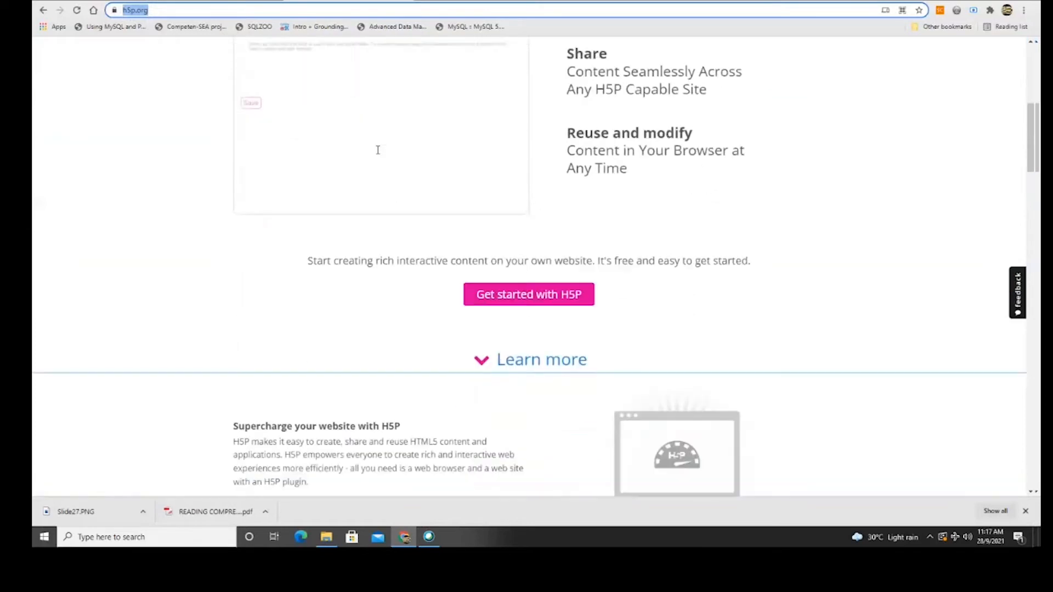
{"action": "scroll", "coordinate": [378, 151], "scroll_direction": "down", "scroll_amount": 7}
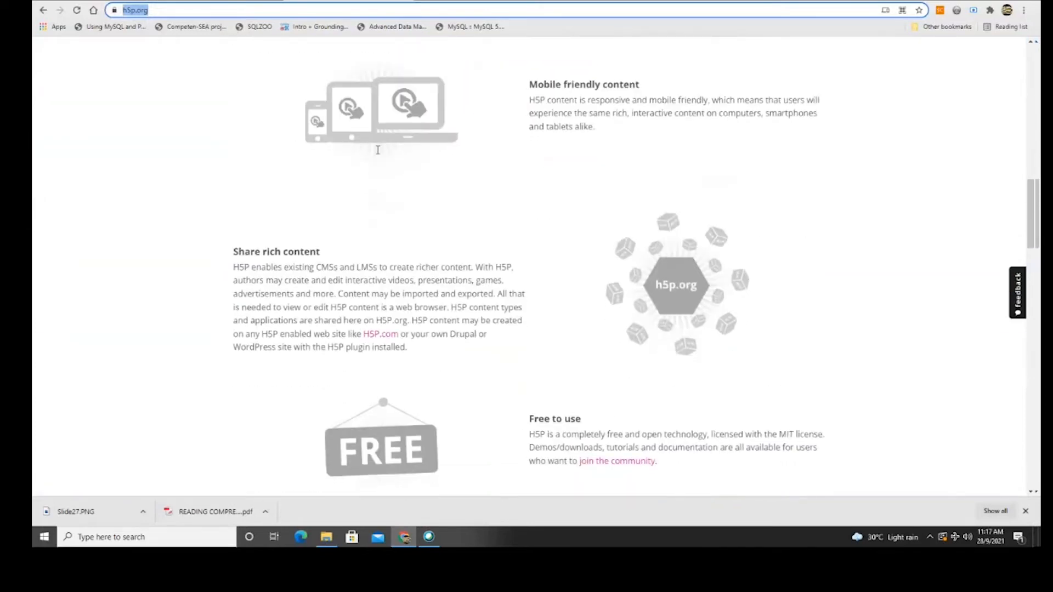
{"action": "scroll", "coordinate": [407, 216], "scroll_direction": "down", "scroll_amount": 3}
{"action": "scroll", "coordinate": [407, 215], "scroll_direction": "down", "scroll_amount": 3}
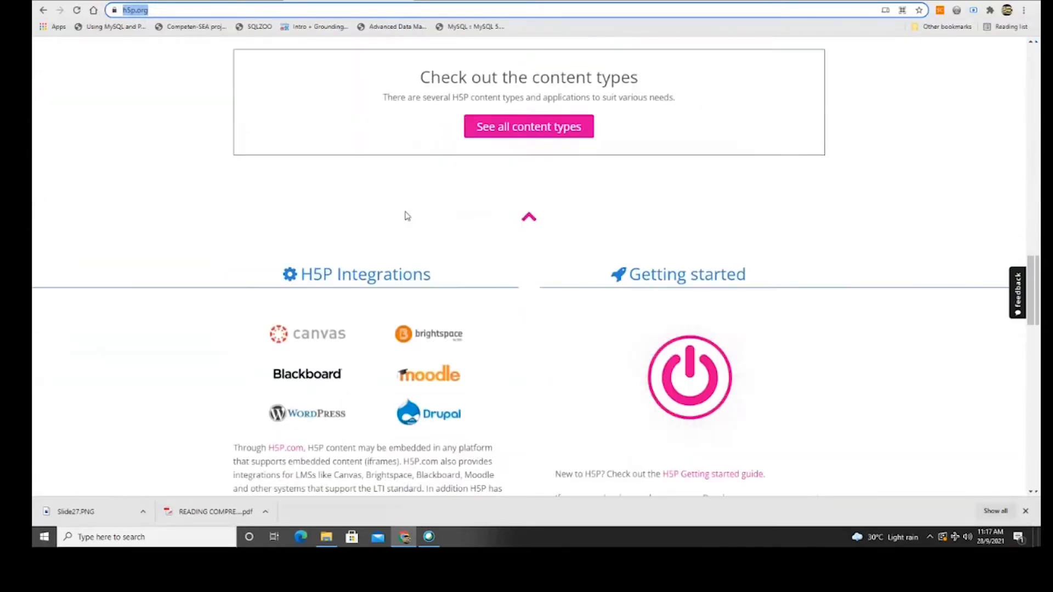
{"action": "scroll", "coordinate": [407, 216], "scroll_direction": "up", "scroll_amount": 4}
{"action": "scroll", "coordinate": [439, 219], "scroll_direction": "down", "scroll_amount": 4}
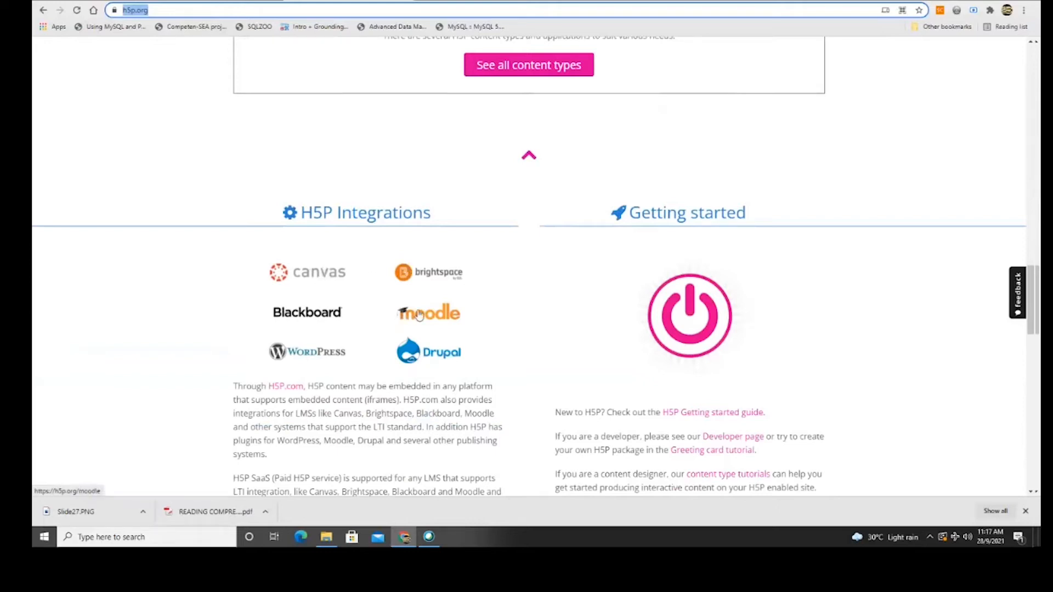
{"action": "scroll", "coordinate": [516, 328], "scroll_direction": "up", "scroll_amount": 6}
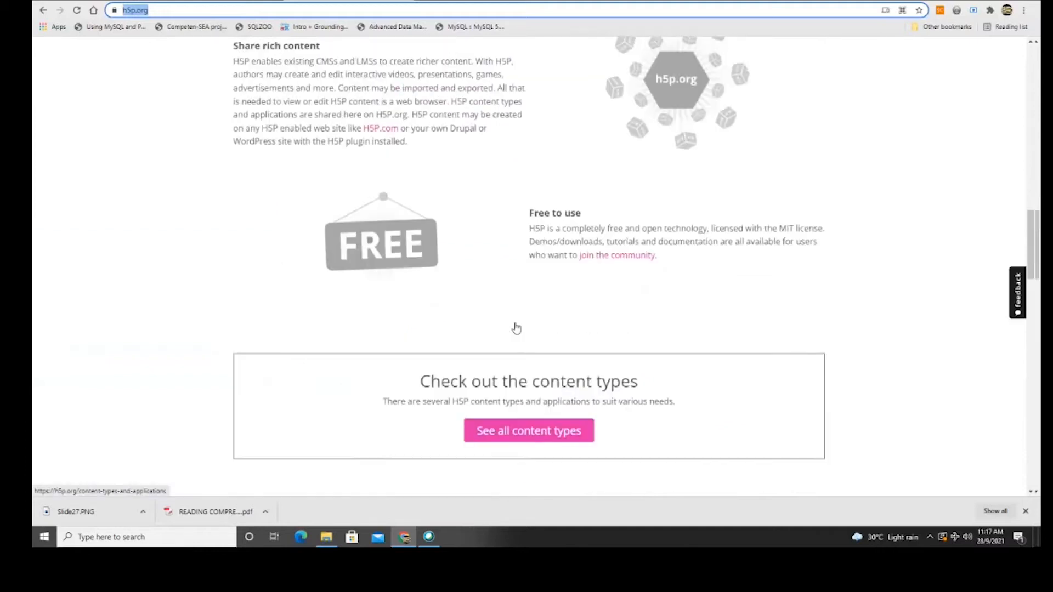
{"action": "scroll", "coordinate": [516, 328], "scroll_direction": "up", "scroll_amount": 15}
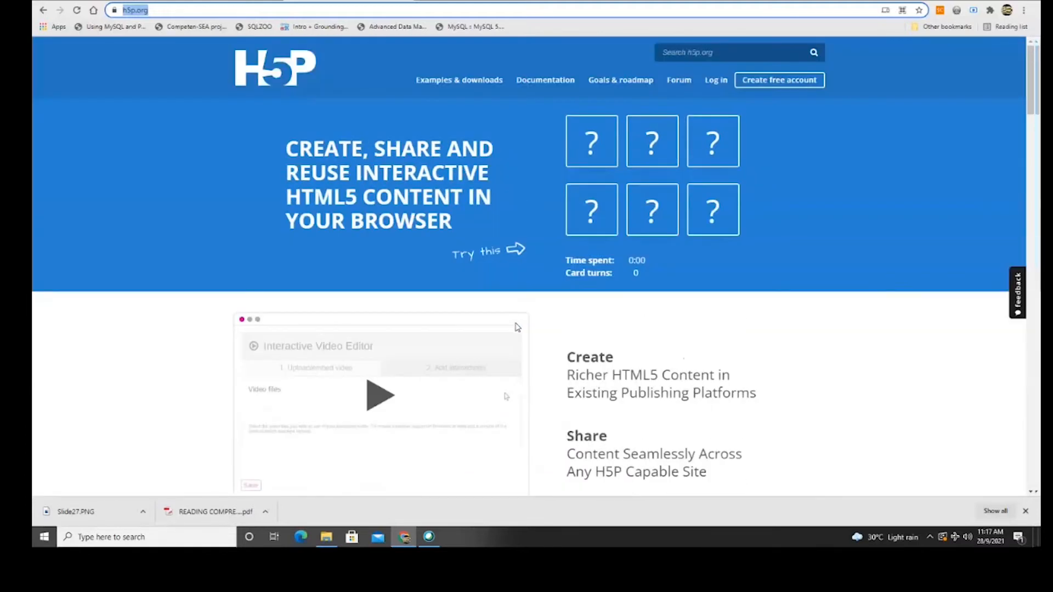
{"action": "left_click", "coordinate": [470, 81]}
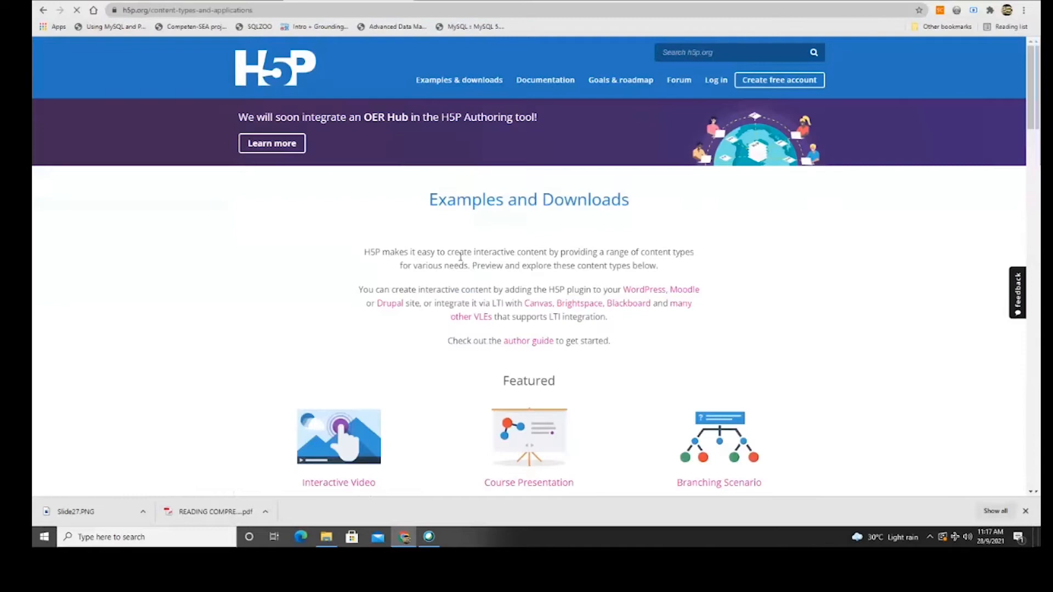
Scroll the Examples and Downloads page and pick the Course Presentation content type.
{"action": "scroll", "coordinate": [461, 257], "scroll_direction": "down", "scroll_amount": 5}
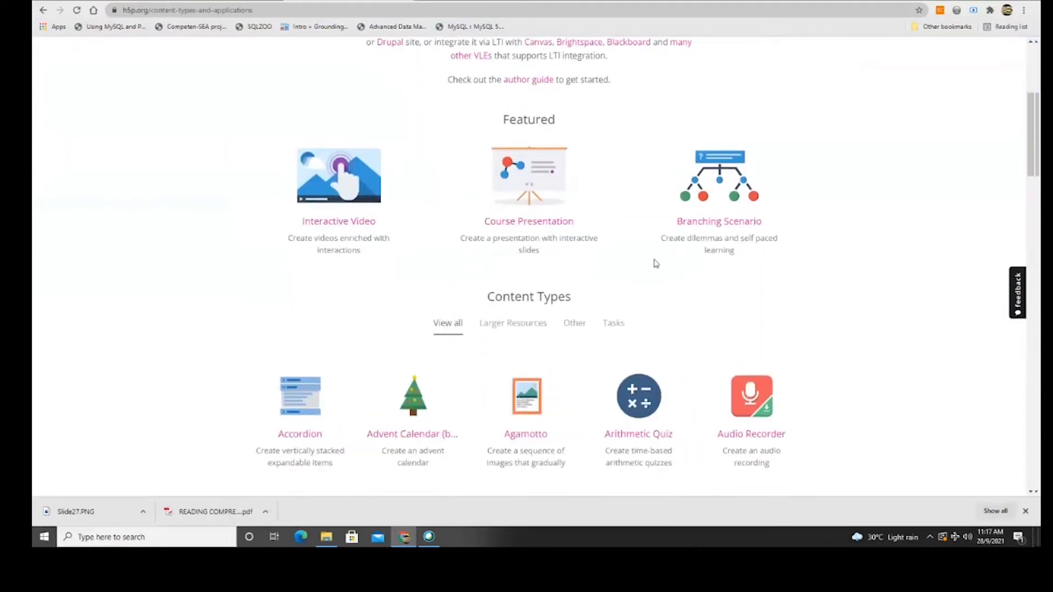
{"action": "scroll", "coordinate": [656, 265], "scroll_direction": "down", "scroll_amount": 2}
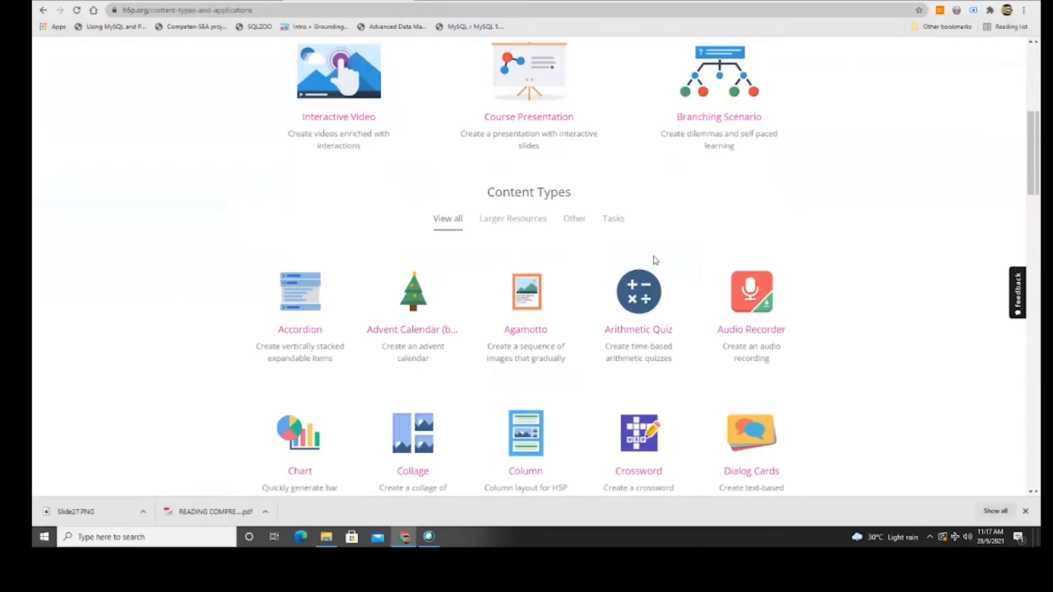
{"action": "scroll", "coordinate": [655, 260], "scroll_direction": "up", "scroll_amount": 2}
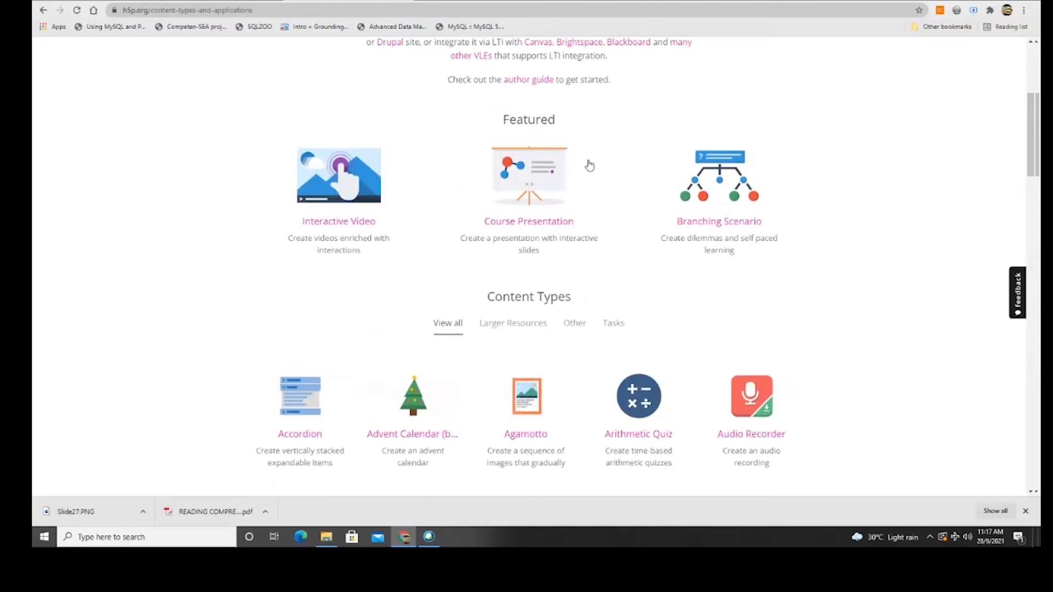
{"action": "left_click", "coordinate": [524, 231]}
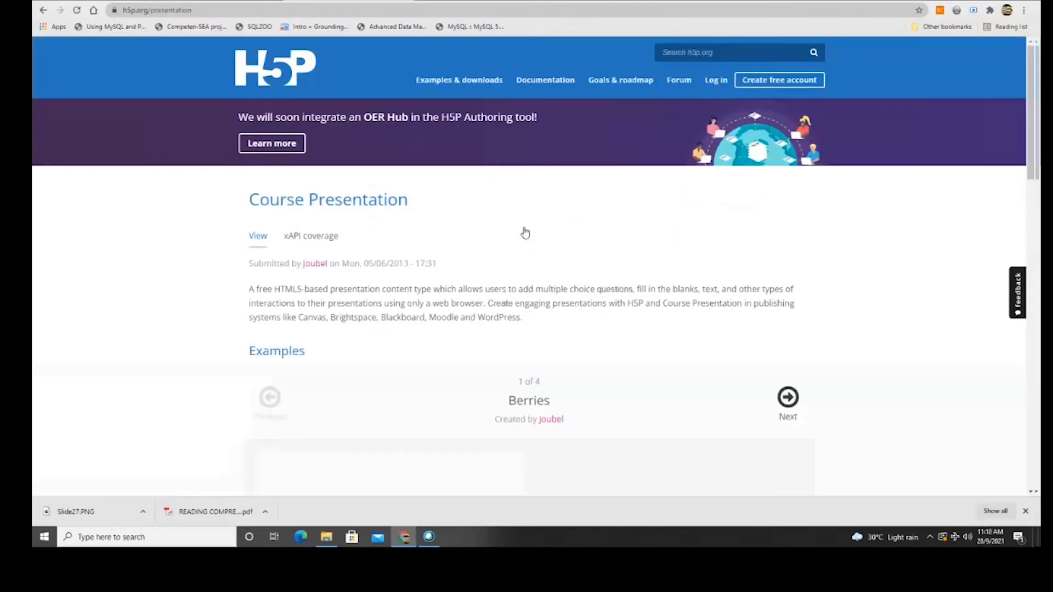
Browse the Berries example forward to the fill-in-the-blanks slide and back to Cloudberries, slide 1.
{"action": "scroll", "coordinate": [555, 272], "scroll_direction": "down", "scroll_amount": 5}
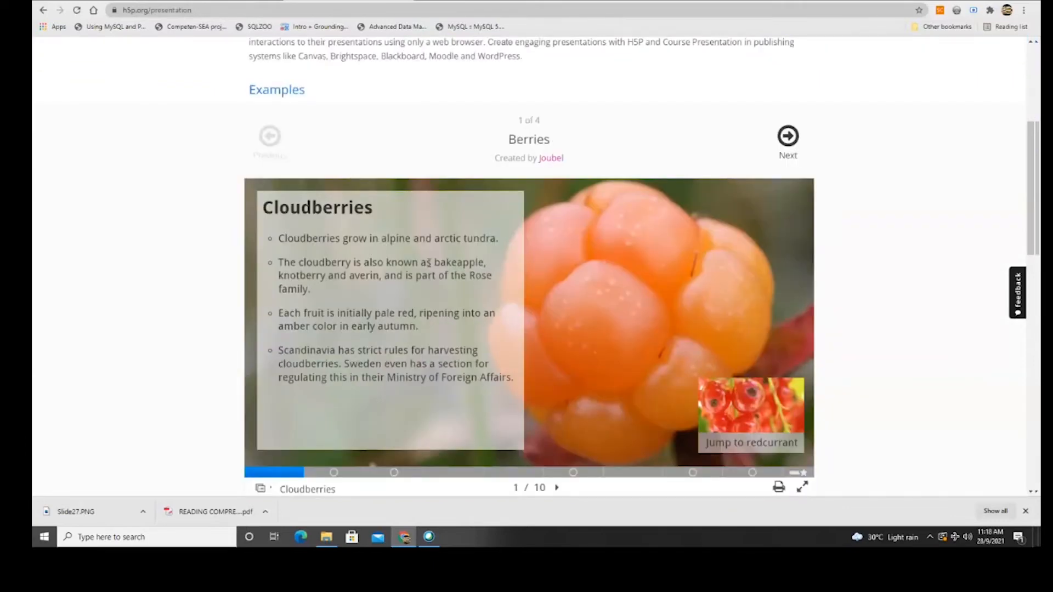
{"action": "scroll", "coordinate": [418, 267], "scroll_direction": "down", "scroll_amount": 1}
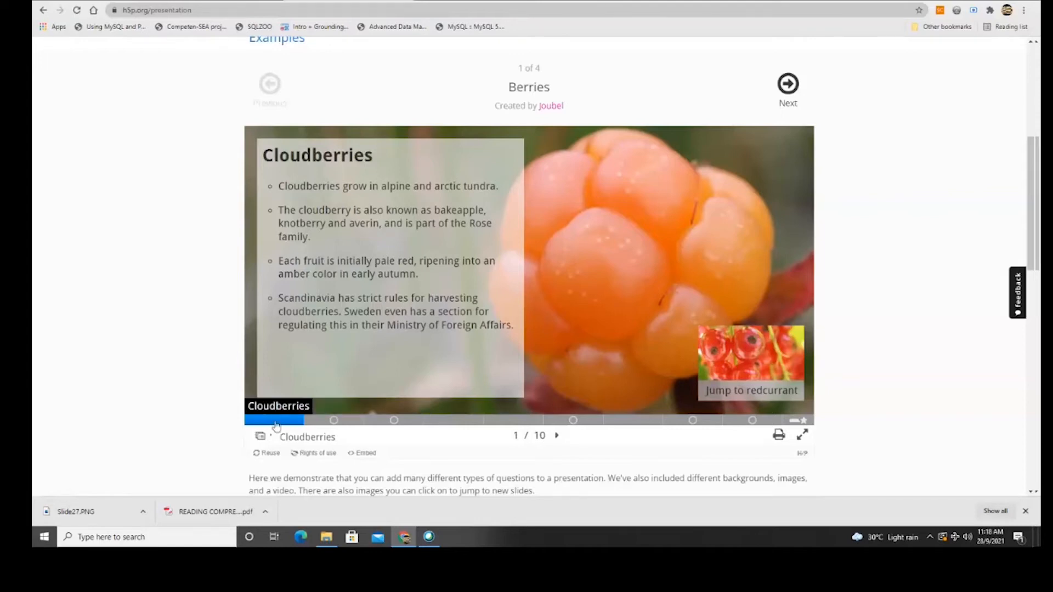
{"action": "left_click", "coordinate": [556, 436]}
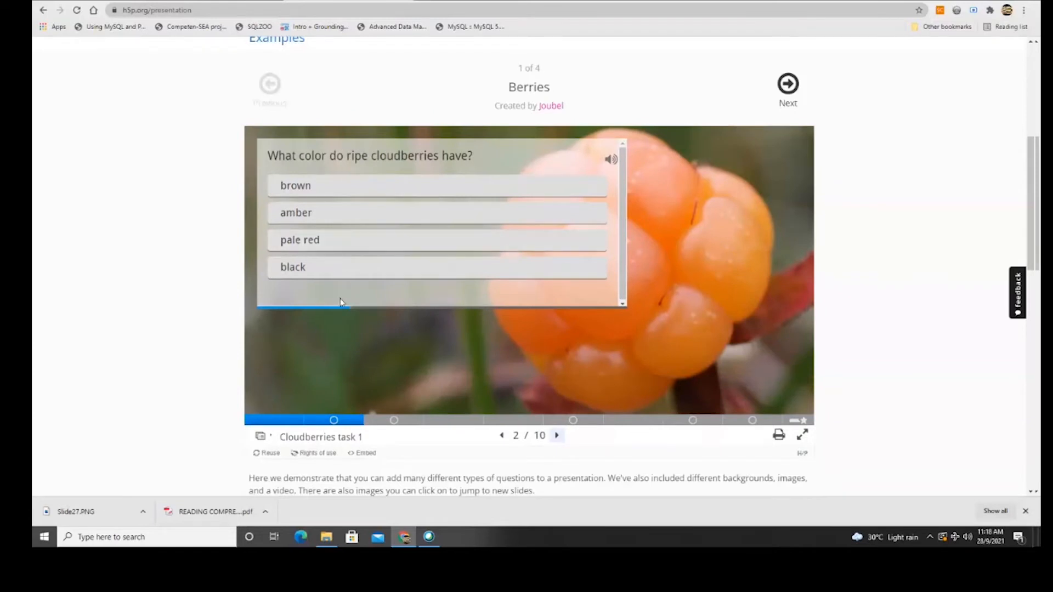
{"action": "left_click", "coordinate": [557, 436]}
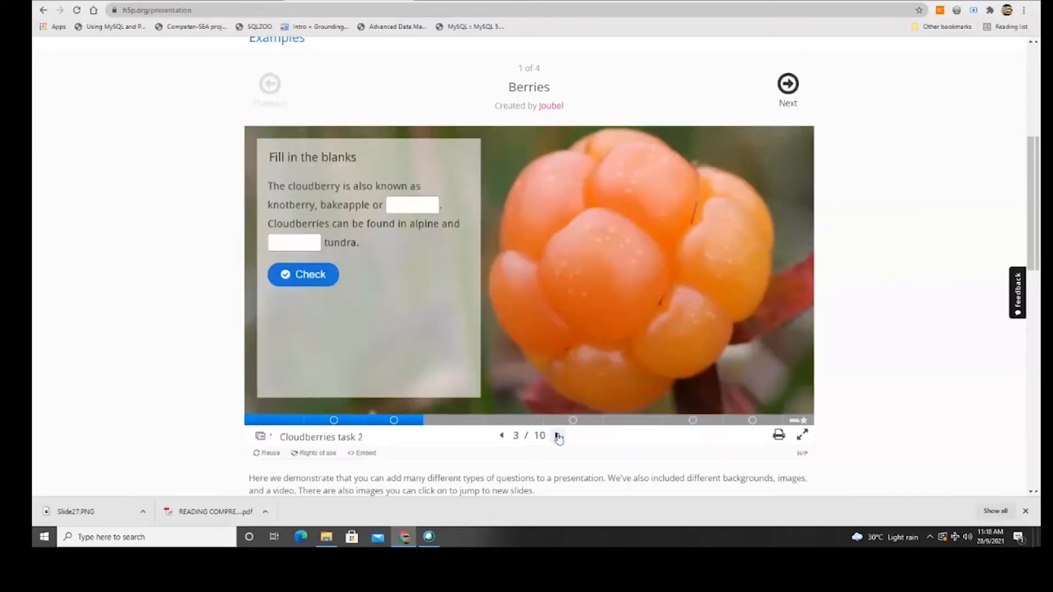
{"action": "left_click", "coordinate": [501, 436]}
{"action": "left_click", "coordinate": [501, 436]}
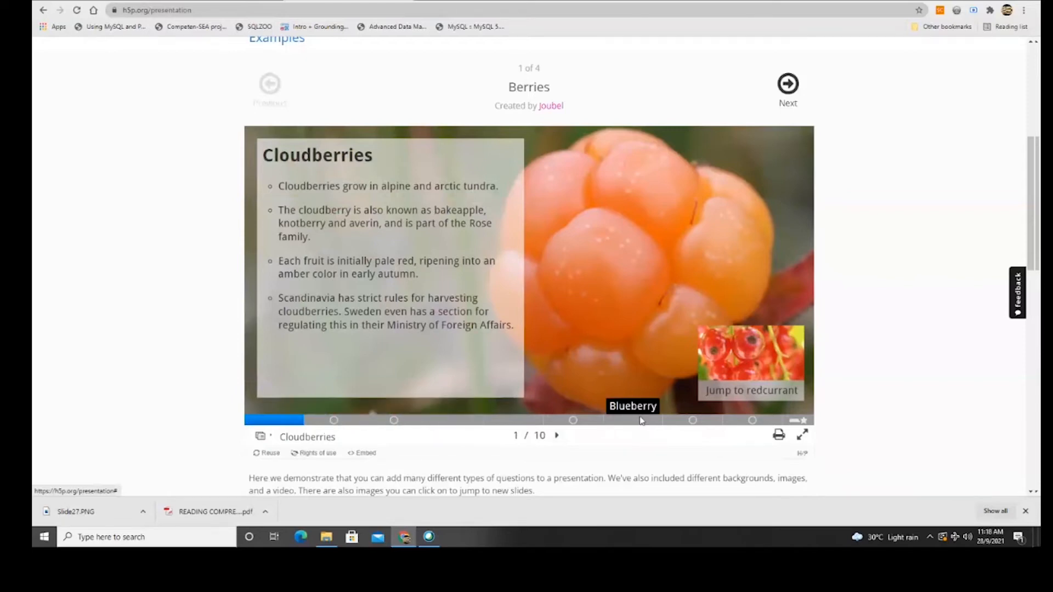
{"action": "scroll", "coordinate": [642, 420], "scroll_direction": "down", "scroll_amount": 2}
{"action": "scroll", "coordinate": [640, 420], "scroll_direction": "up", "scroll_amount": 1}
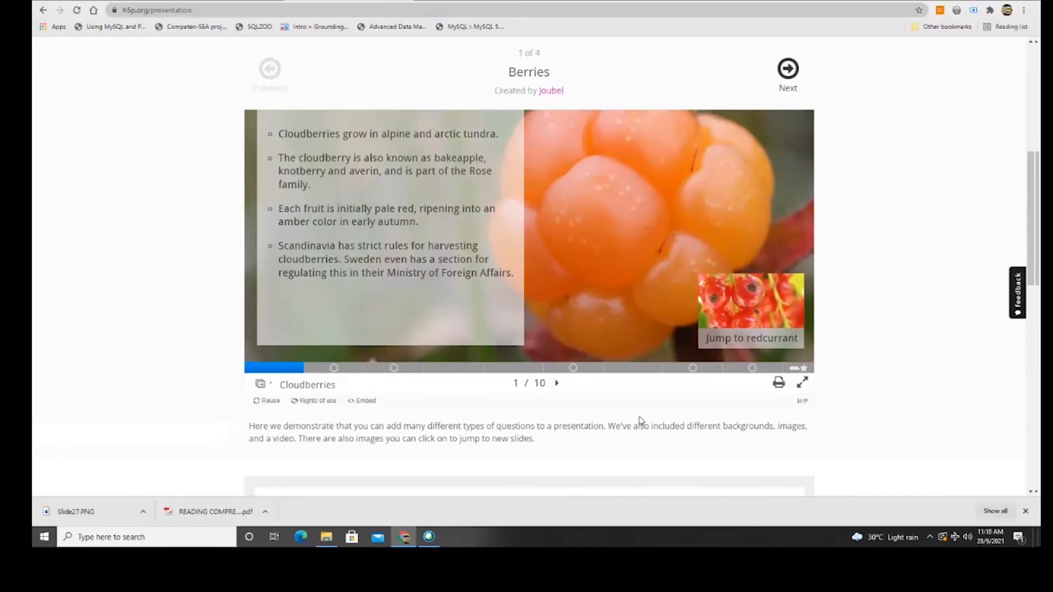
{"action": "scroll", "coordinate": [640, 415], "scroll_direction": "up", "scroll_amount": 1}
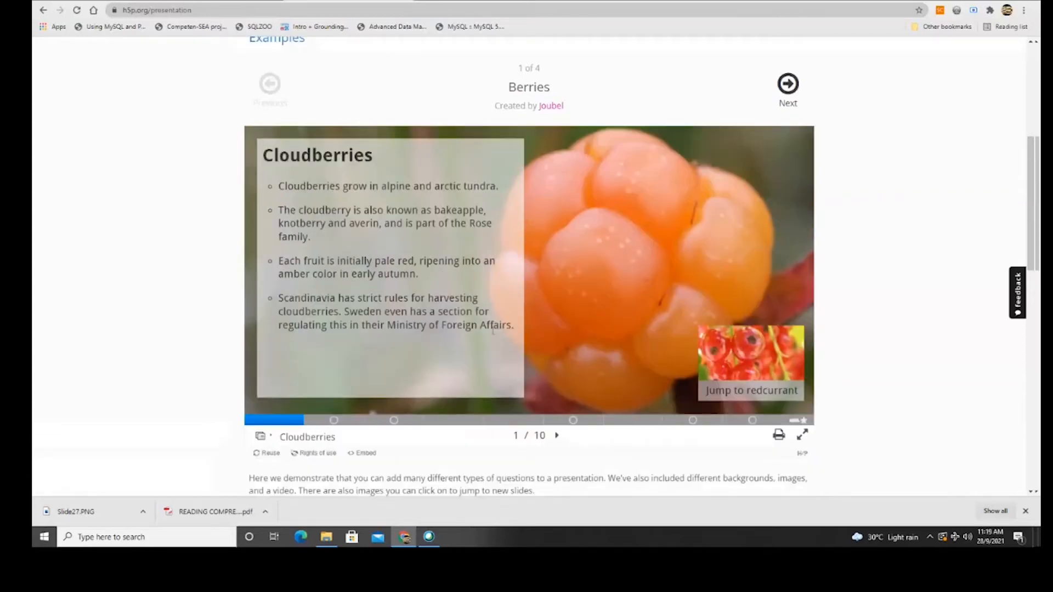
Answer the cloudberry quiz with pale red, France and Magnolia family, then reveal the correct answers.
{"action": "left_click", "coordinate": [557, 436]}
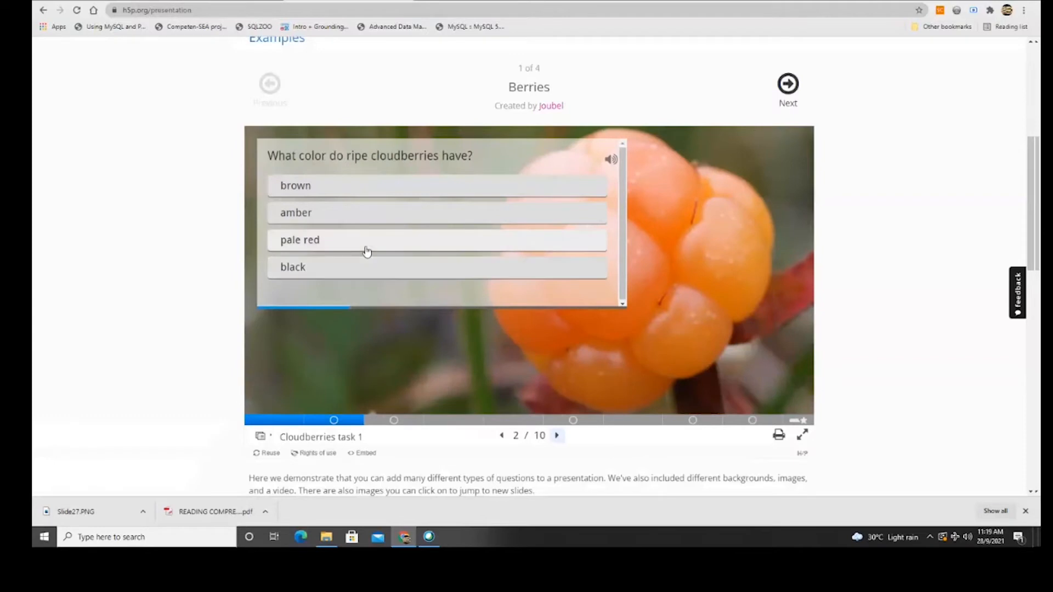
{"action": "left_click", "coordinate": [368, 248]}
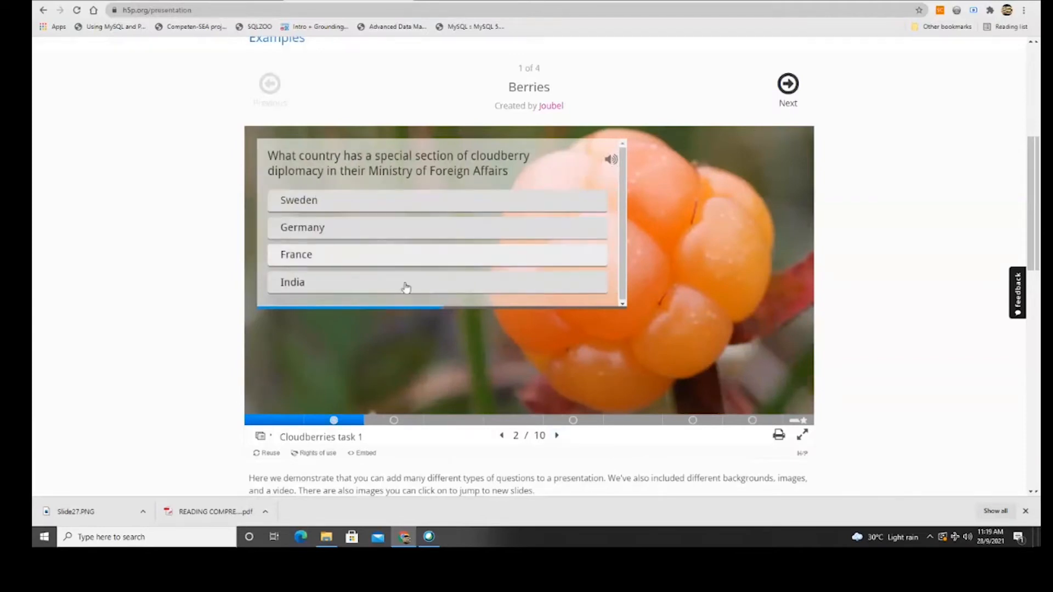
{"action": "left_click", "coordinate": [383, 260]}
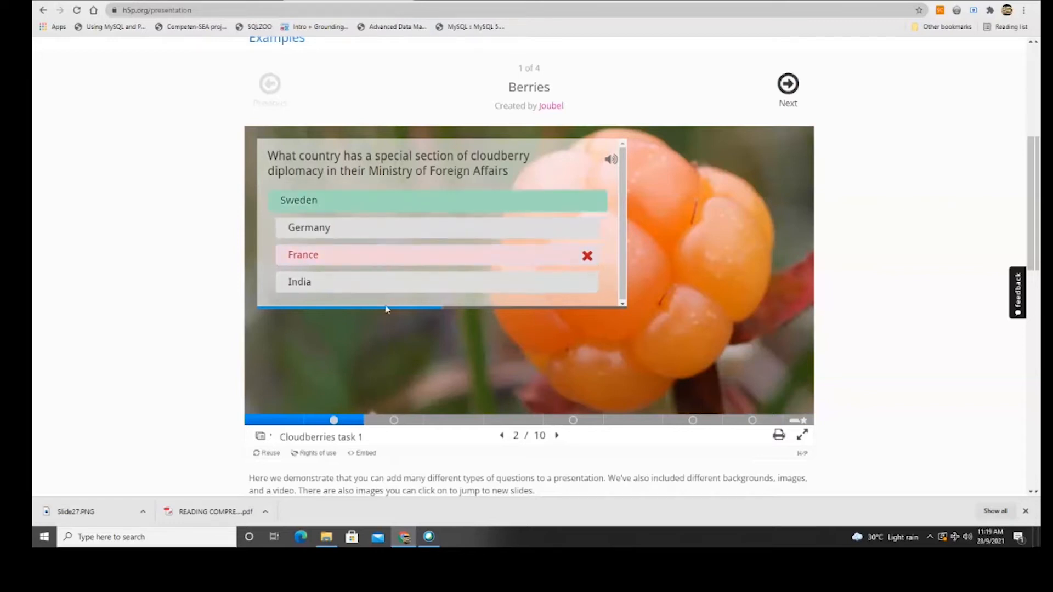
{"action": "left_click", "coordinate": [394, 217]}
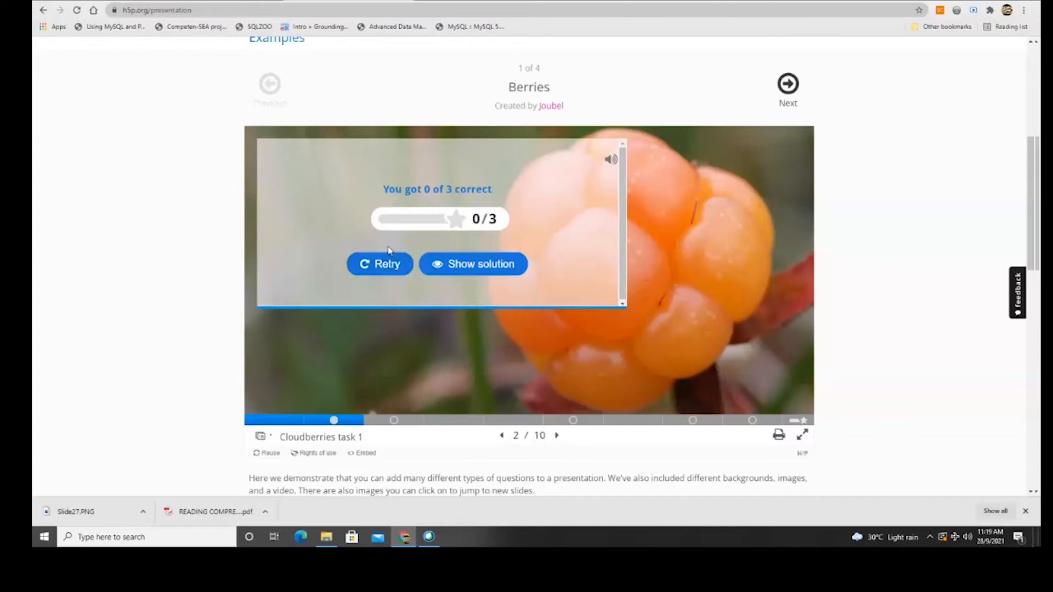
{"action": "left_click", "coordinate": [455, 266]}
{"action": "scroll", "coordinate": [455, 267], "scroll_direction": "down", "scroll_amount": 1}
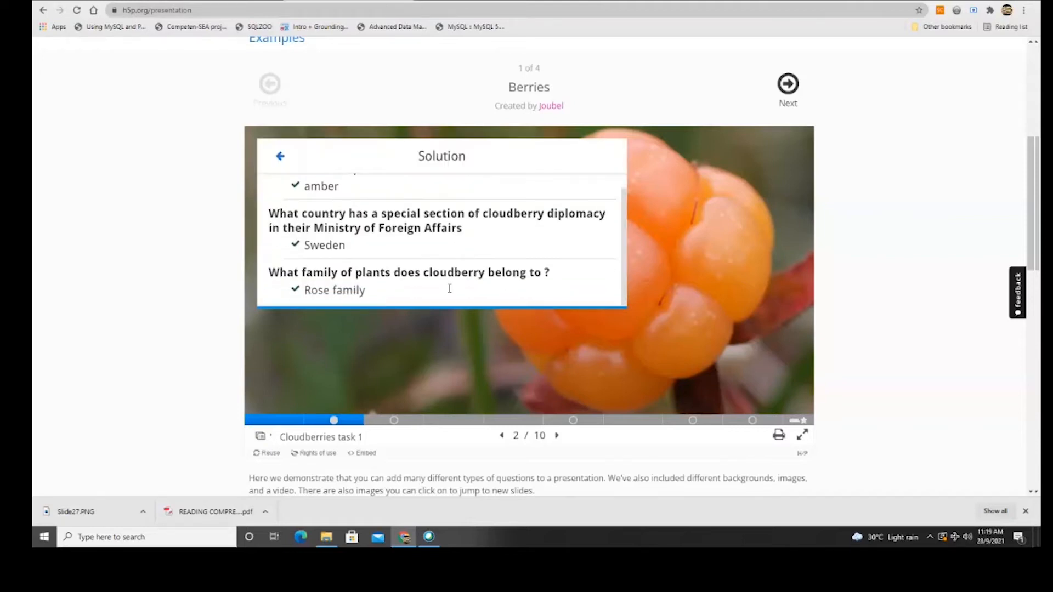
Check the cloudberry fill-in-the-blanks task, show its solutions, reset it, and advance a slide.
{"action": "left_click", "coordinate": [556, 437]}
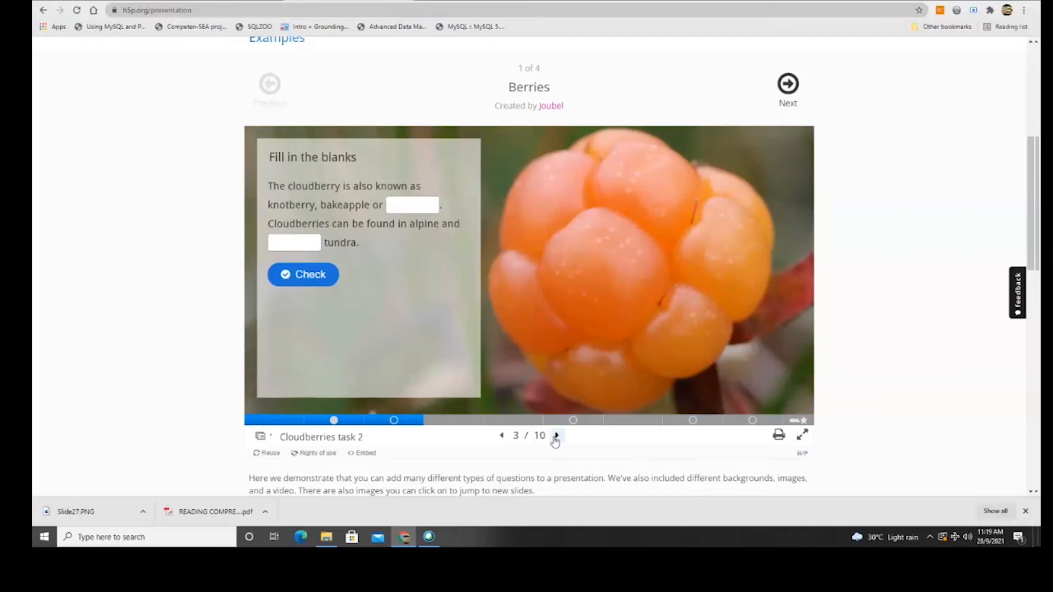
{"action": "left_click", "coordinate": [408, 206]}
{"action": "left_click", "coordinate": [304, 275]}
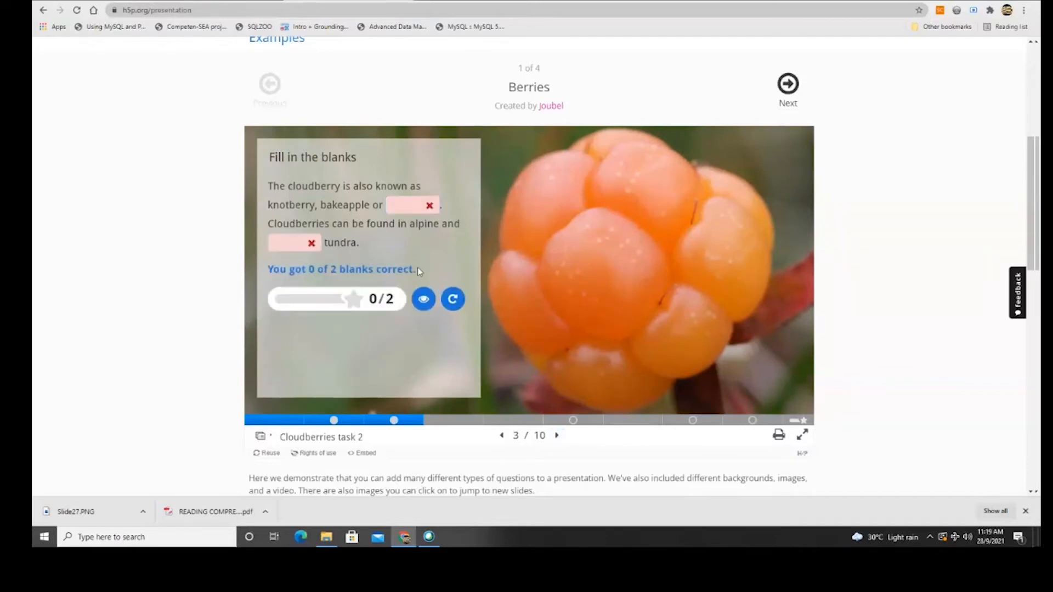
{"action": "left_click", "coordinate": [424, 300]}
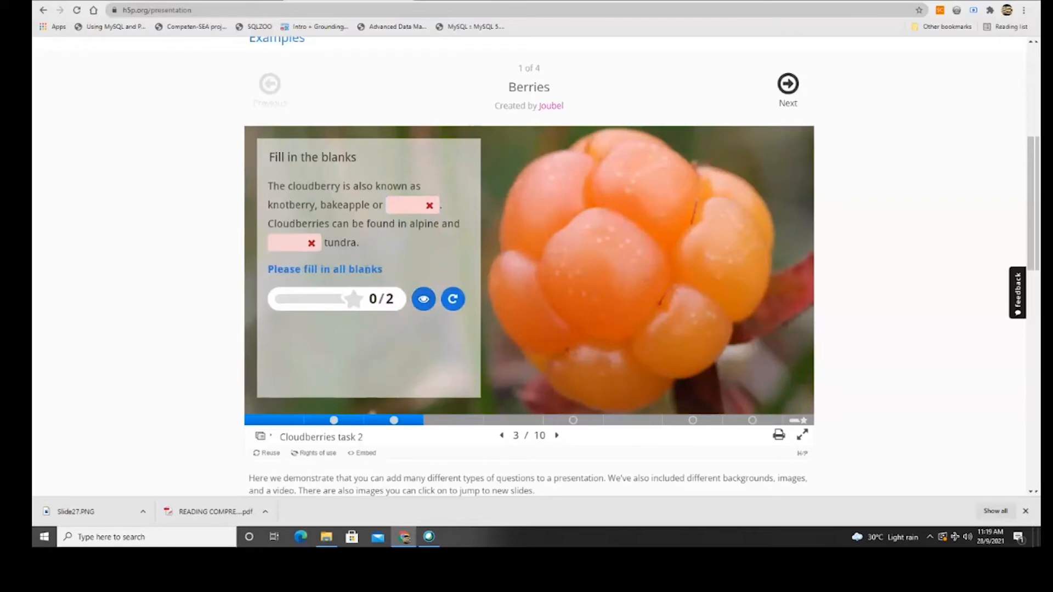
{"action": "left_click", "coordinate": [451, 301]}
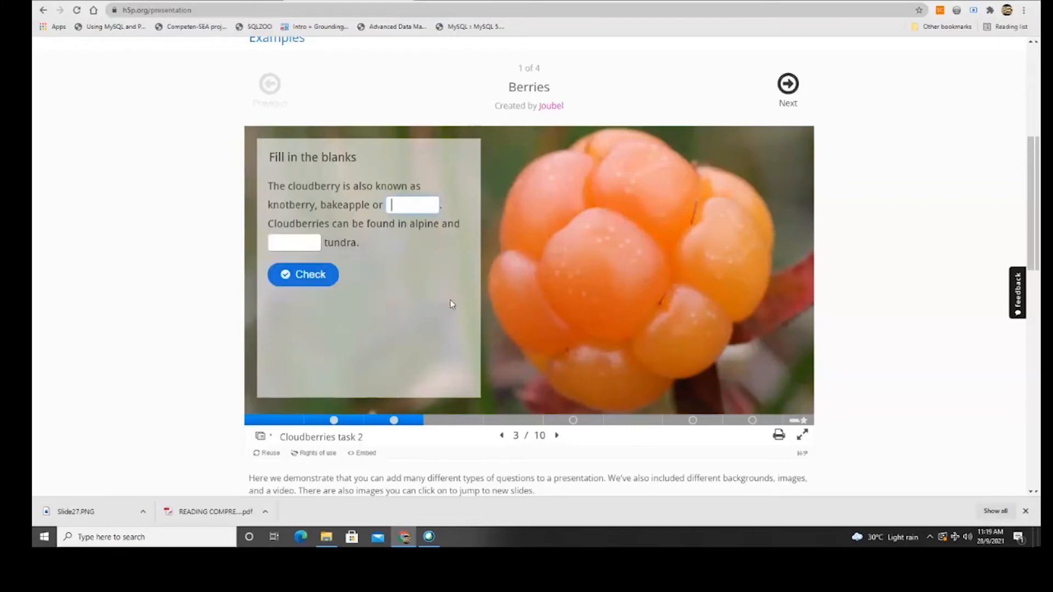
{"action": "left_click", "coordinate": [557, 435]}
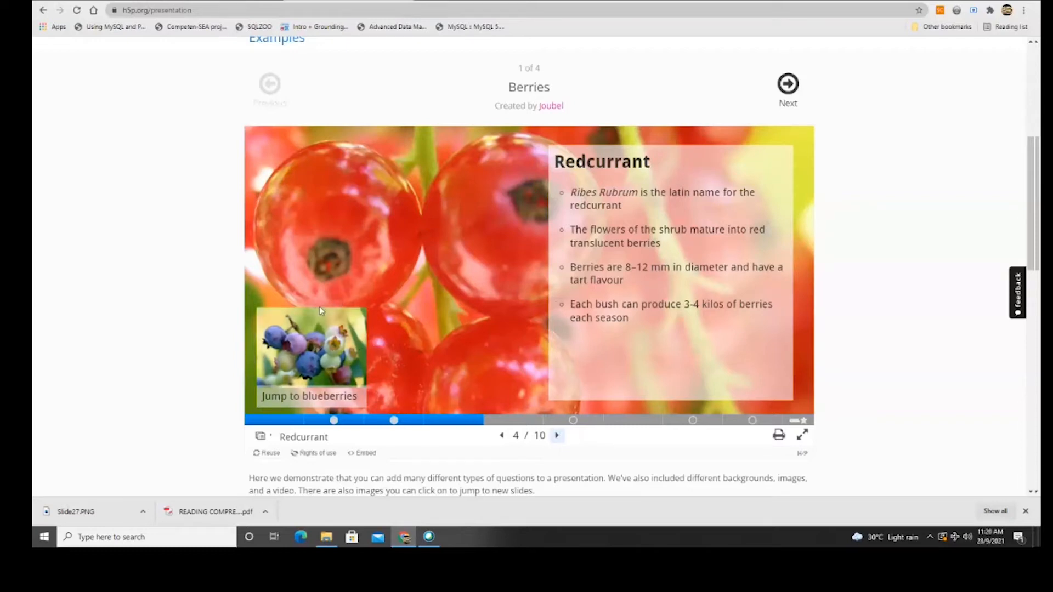
Jump to the blueberry slides and advance to the summary slide showing all-zero scores.
{"action": "left_click", "coordinate": [289, 347]}
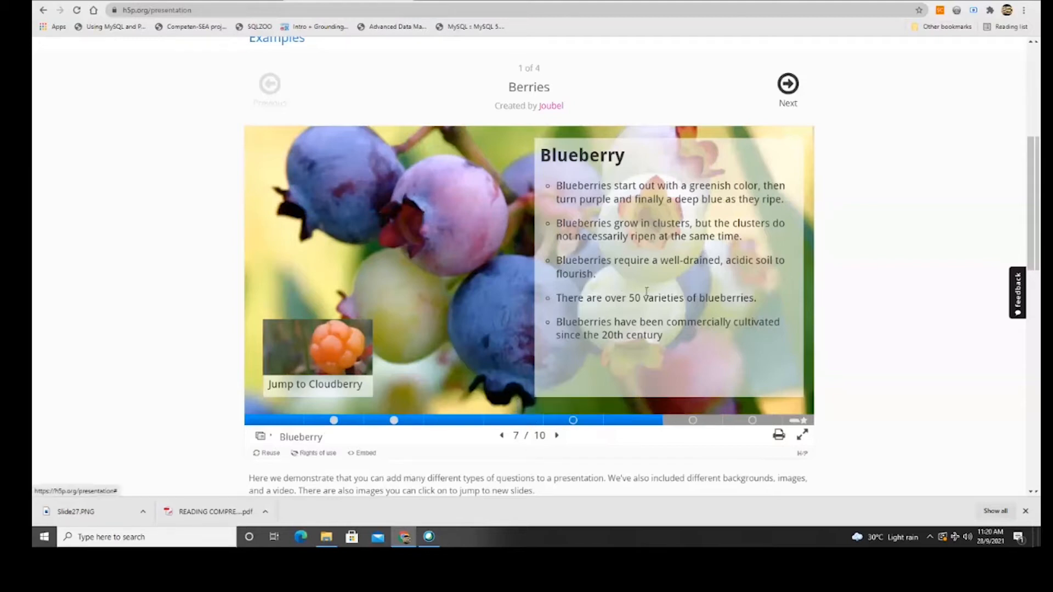
{"action": "left_click", "coordinate": [557, 435]}
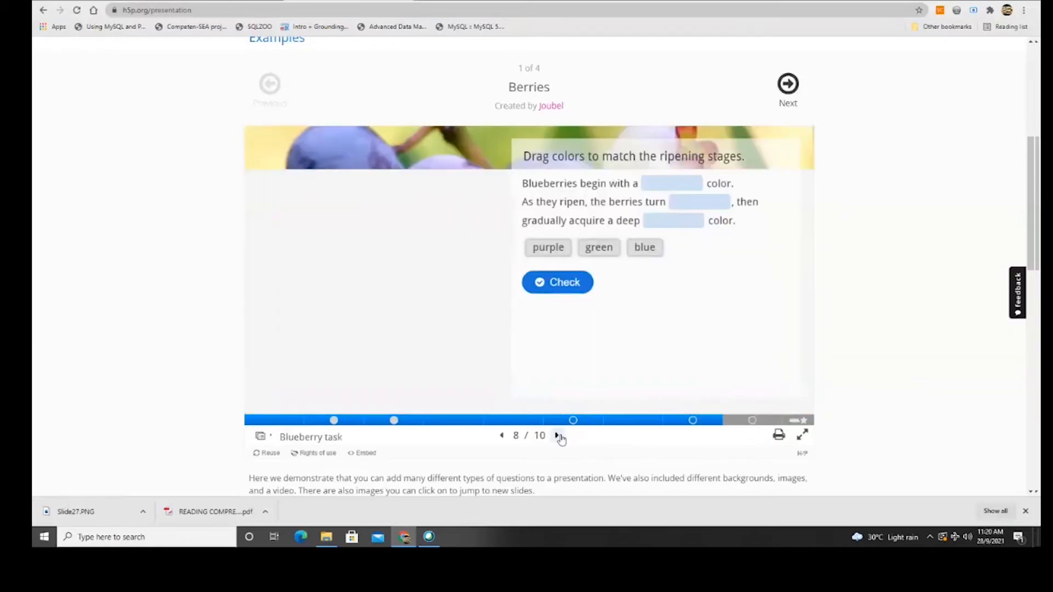
{"action": "left_click", "coordinate": [557, 436]}
{"action": "left_click", "coordinate": [558, 435]}
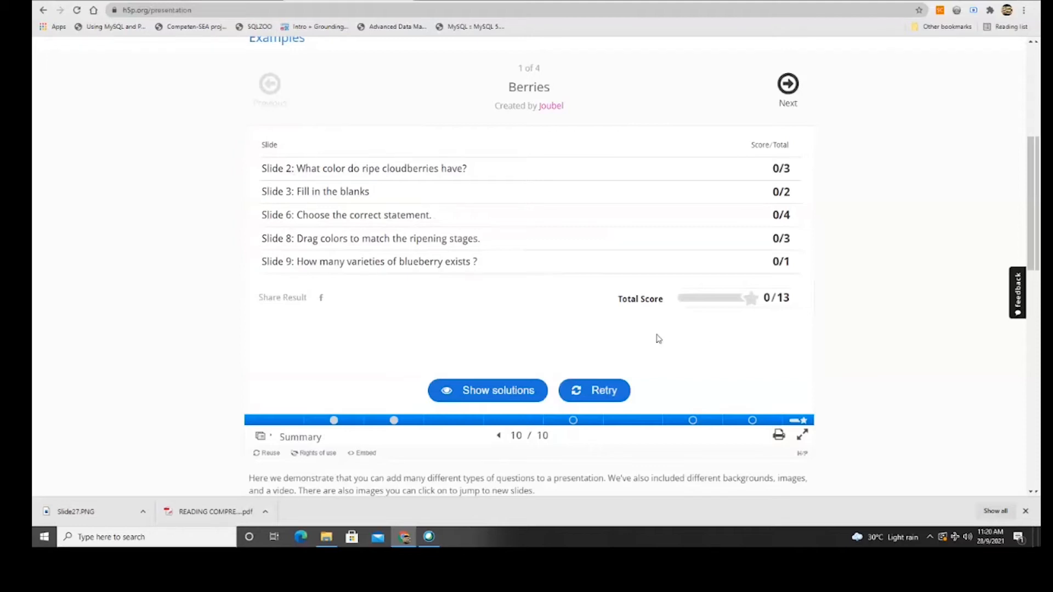
{"action": "scroll", "coordinate": [658, 338], "scroll_direction": "down", "scroll_amount": 4}
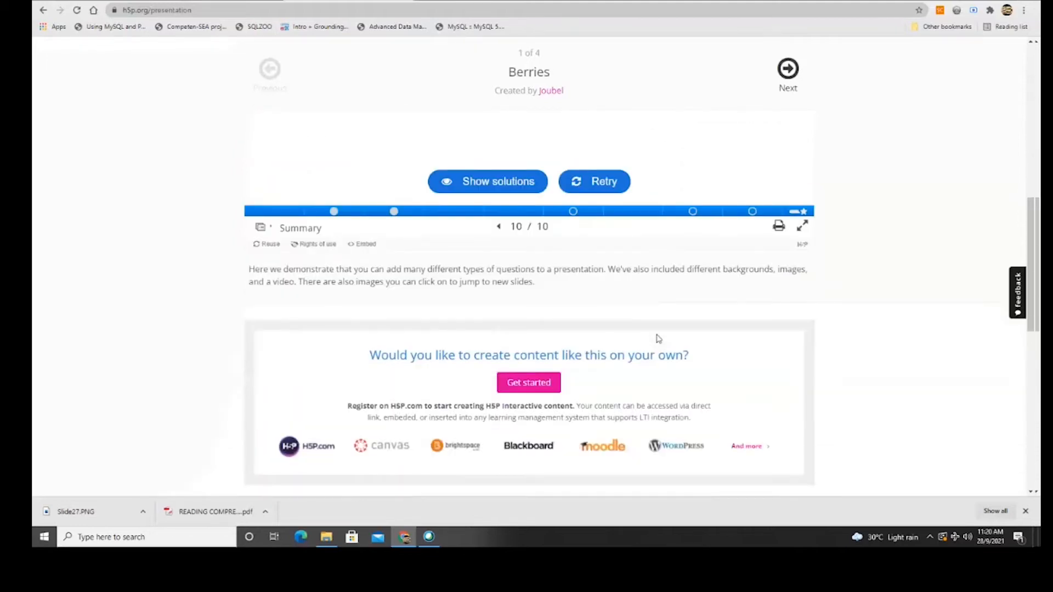
{"action": "scroll", "coordinate": [658, 337], "scroll_direction": "up", "scroll_amount": 5}
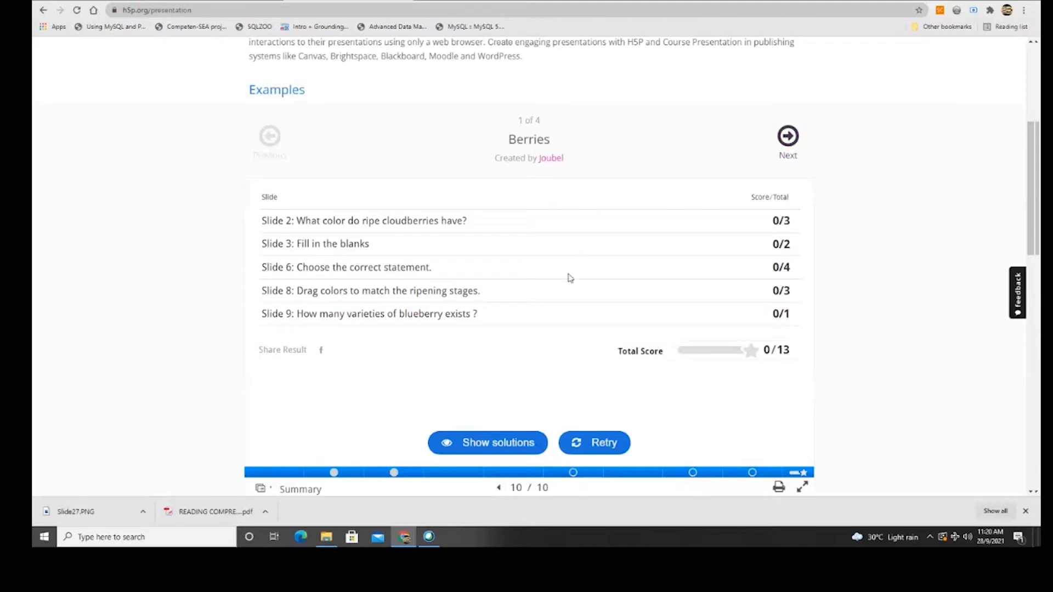
{"action": "scroll", "coordinate": [568, 278], "scroll_direction": "up", "scroll_amount": 3}
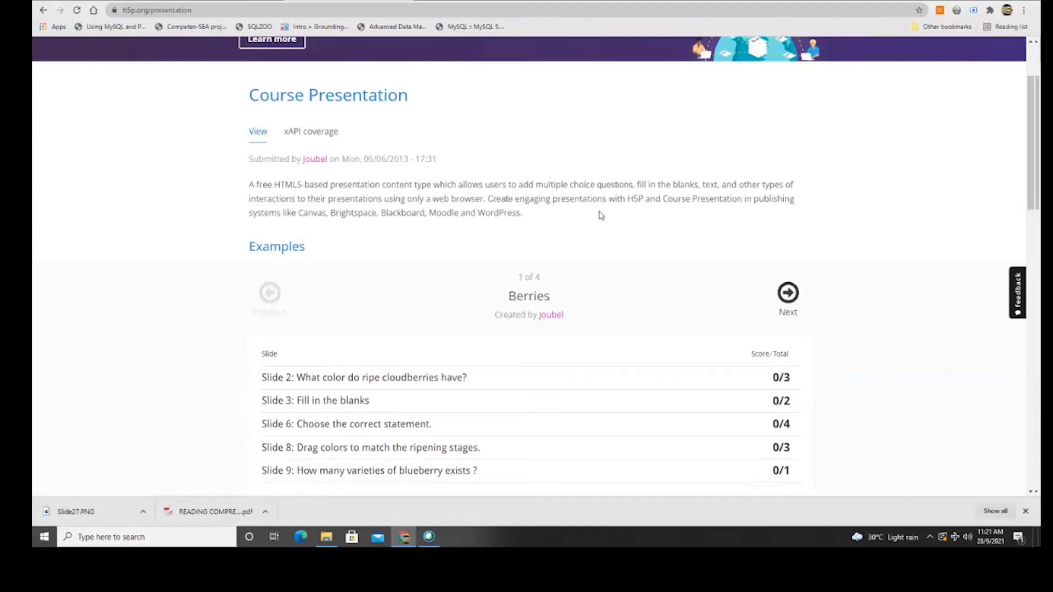
{"action": "scroll", "coordinate": [616, 308], "scroll_direction": "down", "scroll_amount": 3}
{"action": "scroll", "coordinate": [788, 205], "scroll_direction": "up", "scroll_amount": 5}
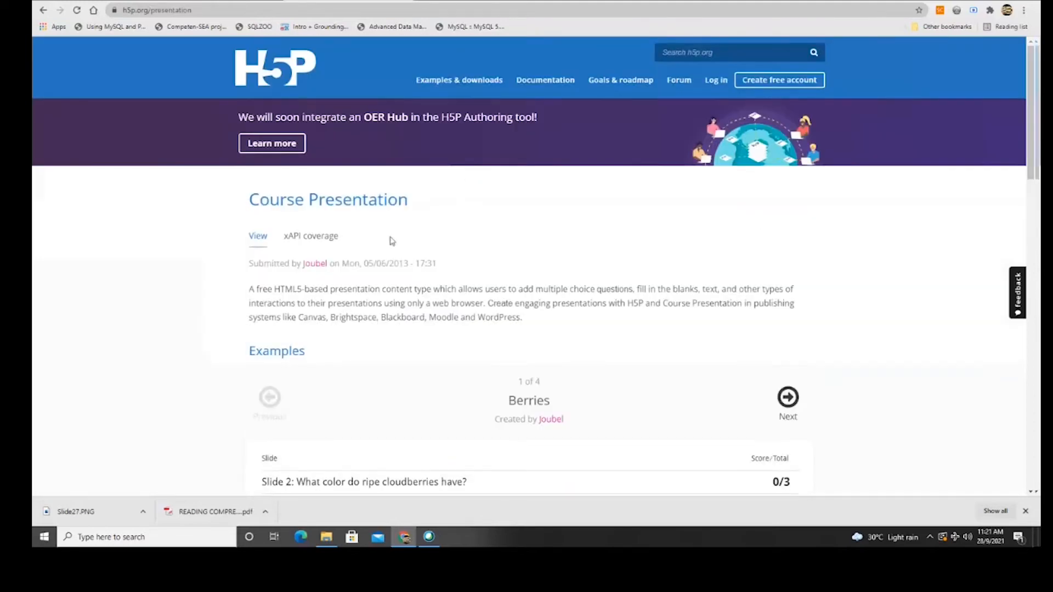
Open the Interactive Video example page and start the Smoothie video.
{"action": "left_click", "coordinate": [450, 80]}
{"action": "scroll", "coordinate": [331, 259], "scroll_direction": "down", "scroll_amount": 3}
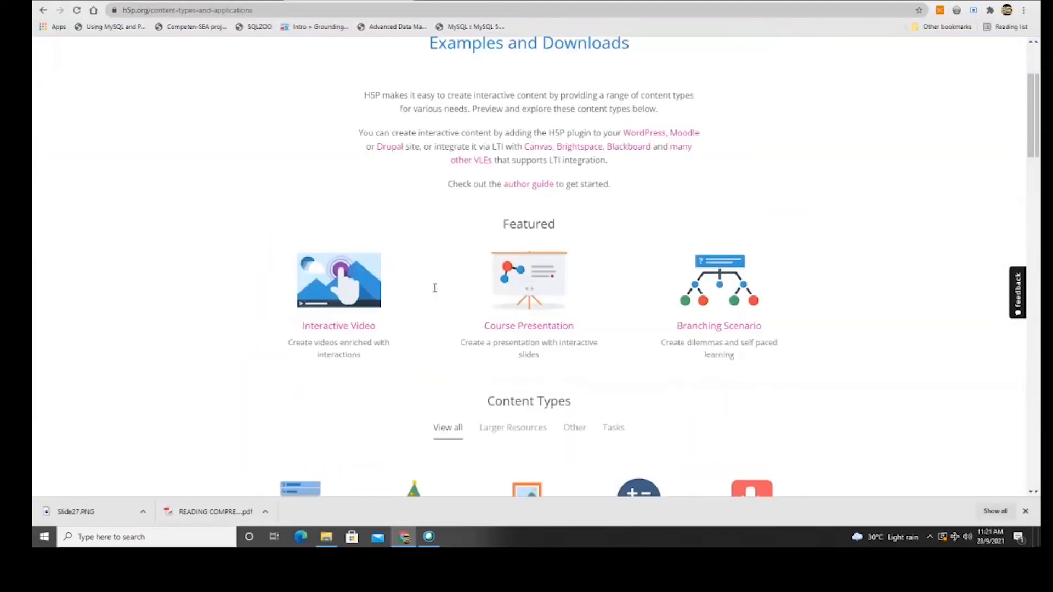
{"action": "left_click", "coordinate": [330, 259]}
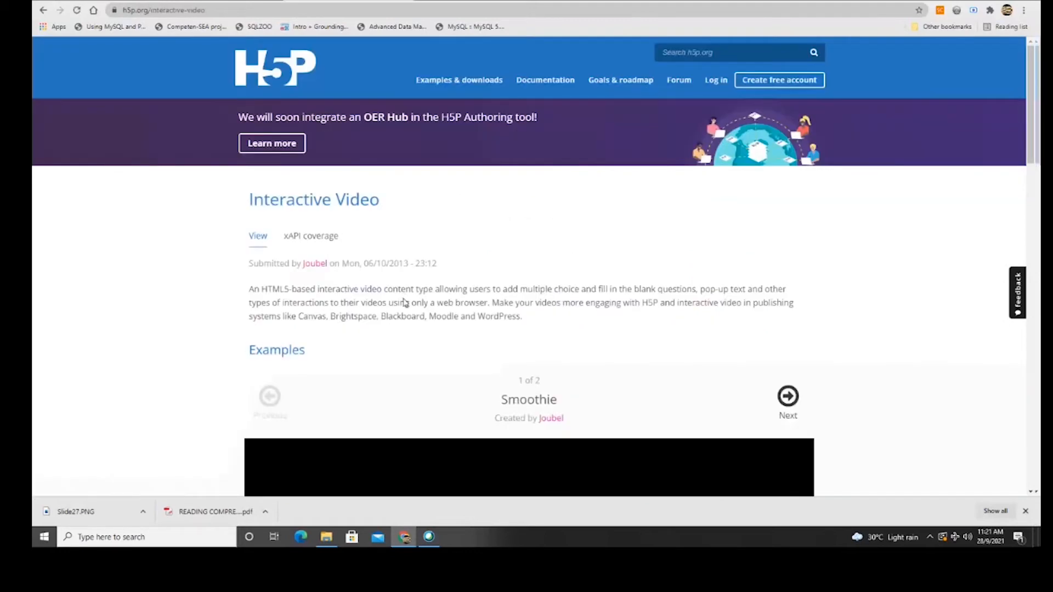
{"action": "scroll", "coordinate": [403, 302], "scroll_direction": "down", "scroll_amount": 4}
{"action": "scroll", "coordinate": [404, 302], "scroll_direction": "down", "scroll_amount": 2}
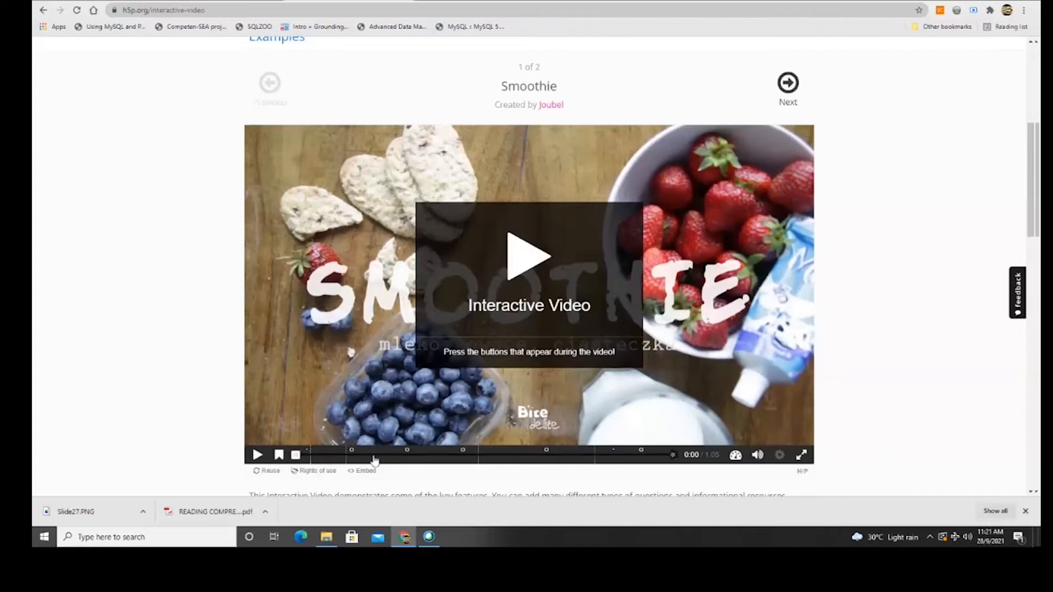
{"action": "left_click", "coordinate": [353, 454]}
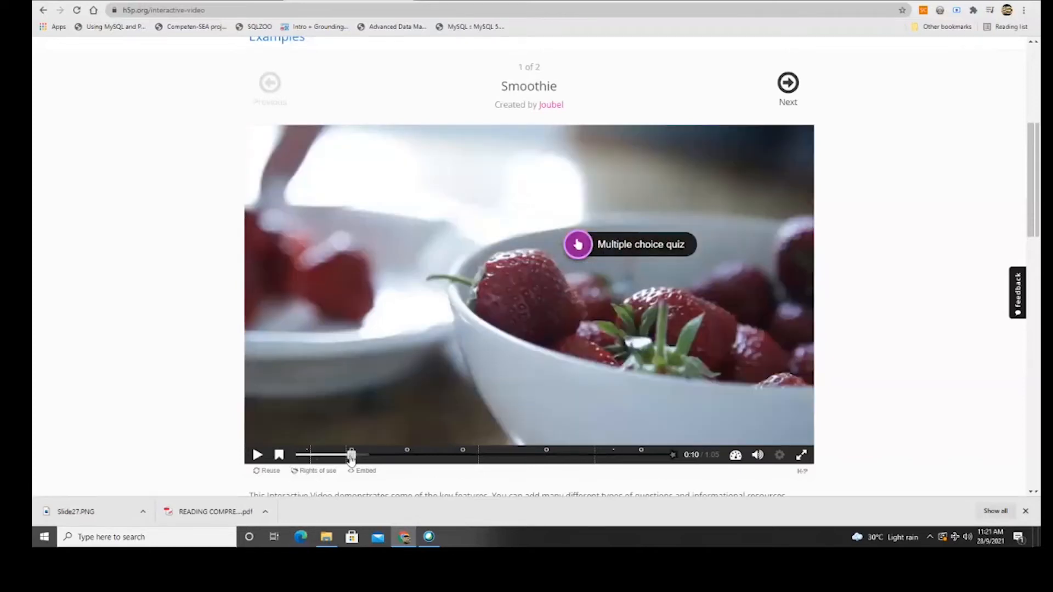
Answer Strawberry in the berry quiz and mark Strawberries and Blueberries as added ingredients.
{"action": "left_click", "coordinate": [598, 247]}
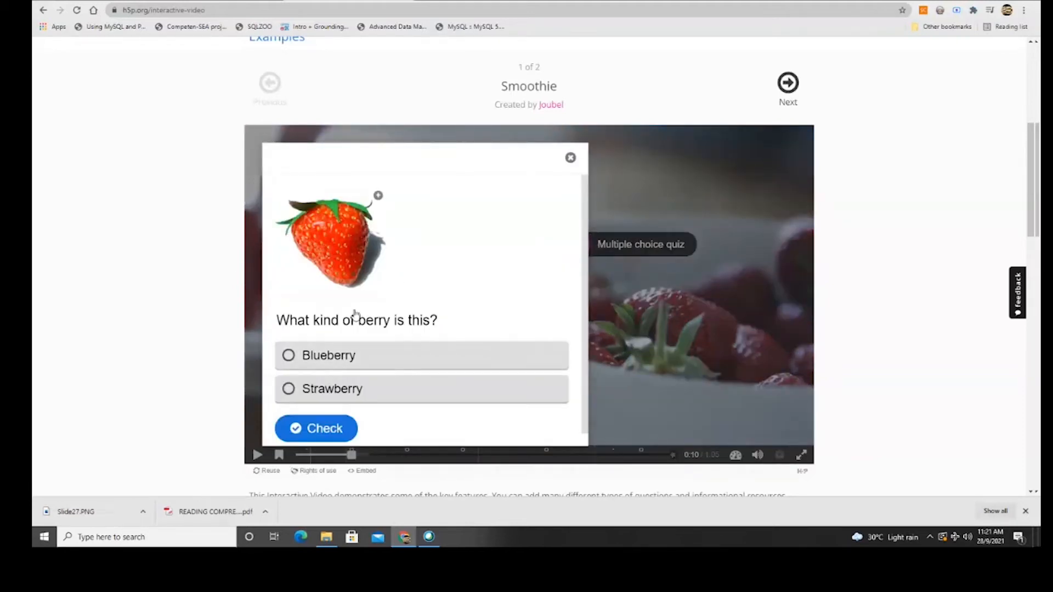
{"action": "left_click", "coordinate": [356, 388]}
{"action": "left_click", "coordinate": [351, 428]}
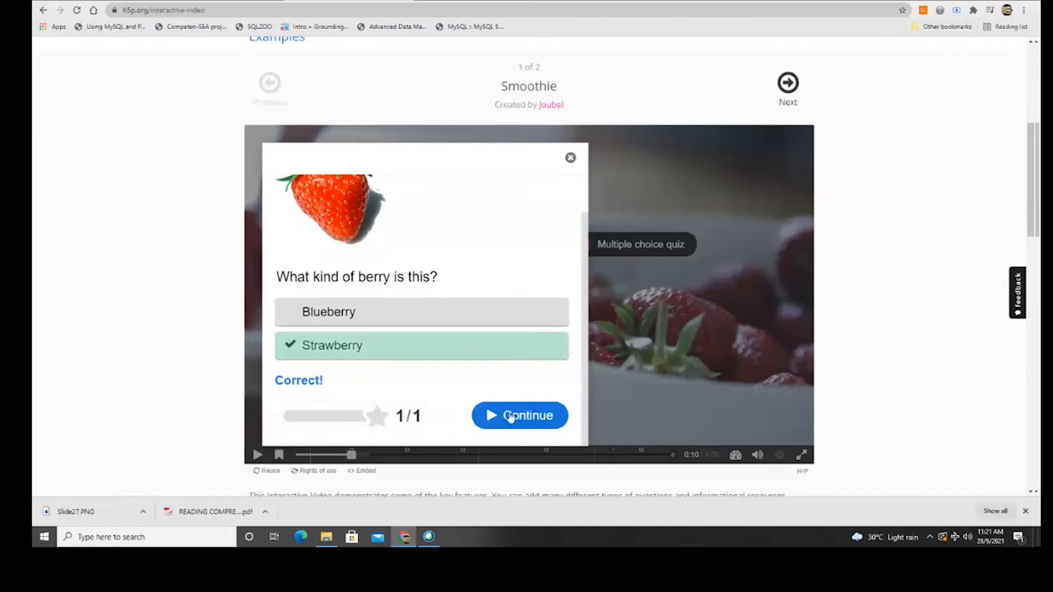
{"action": "left_click", "coordinate": [513, 418]}
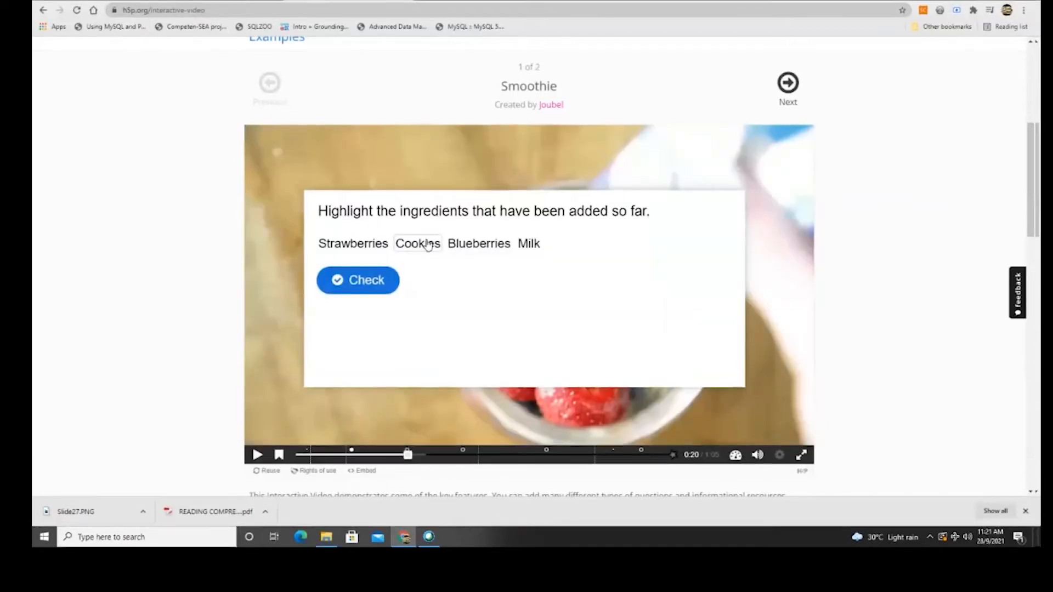
{"action": "left_click", "coordinate": [371, 247]}
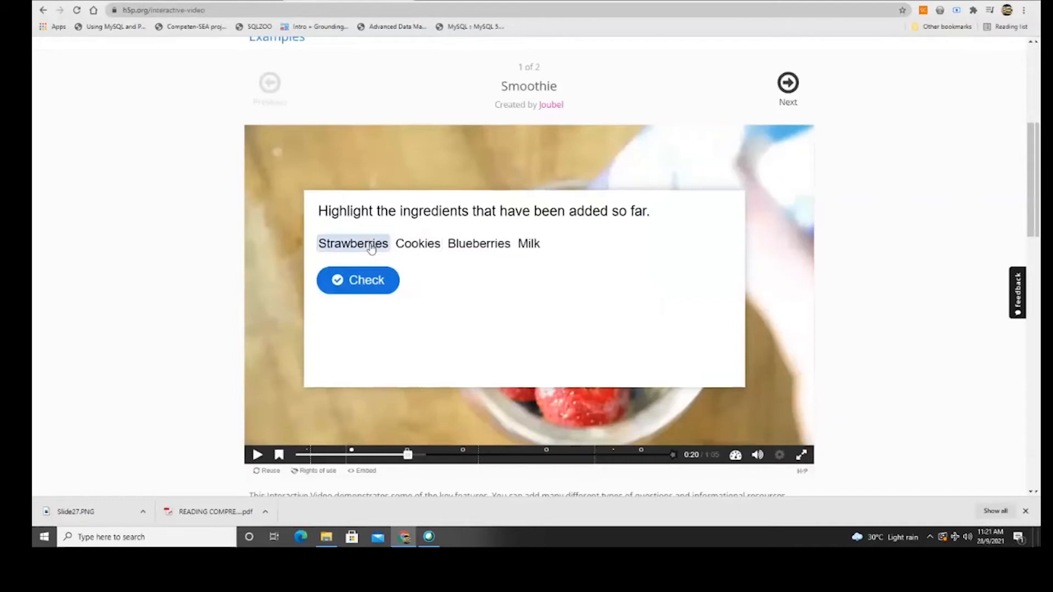
{"action": "left_click", "coordinate": [484, 248]}
{"action": "left_click", "coordinate": [354, 281]}
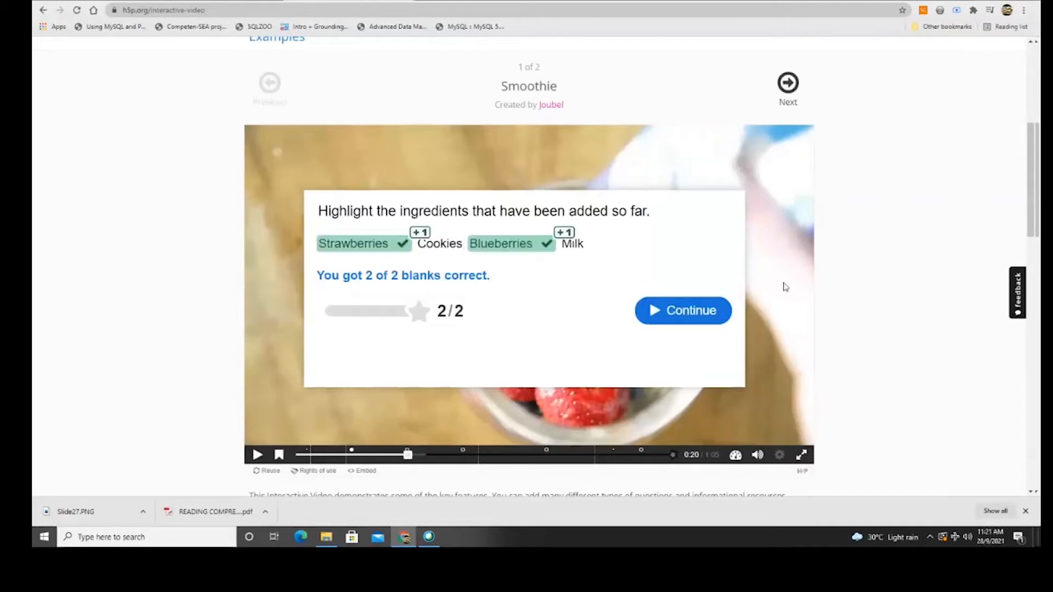
{"action": "left_click", "coordinate": [688, 322]}
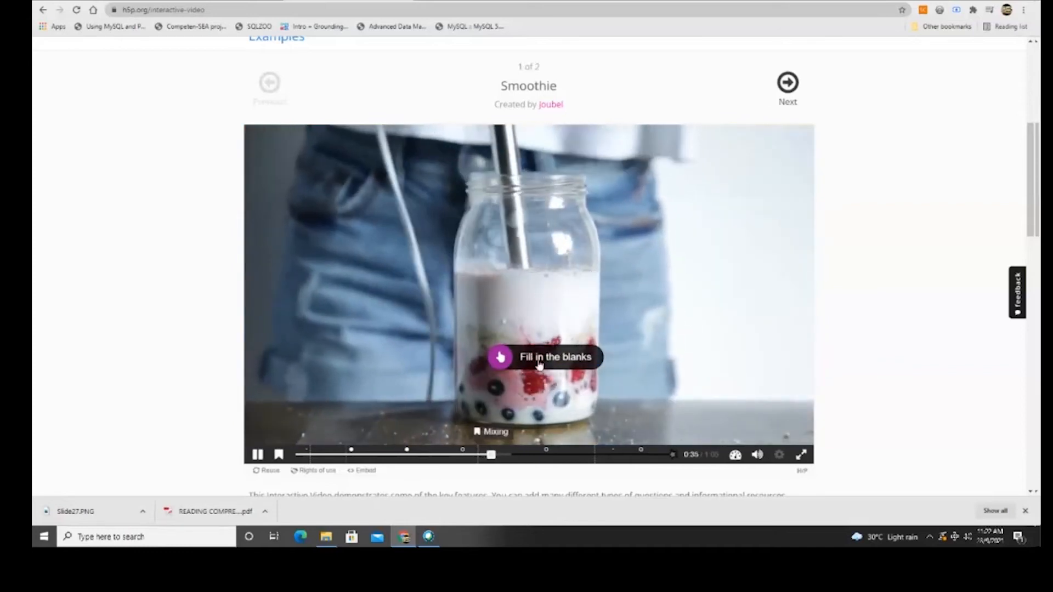
Check the ingredient fill-in-the-blanks question and continue the video.
{"action": "left_click", "coordinate": [540, 362]}
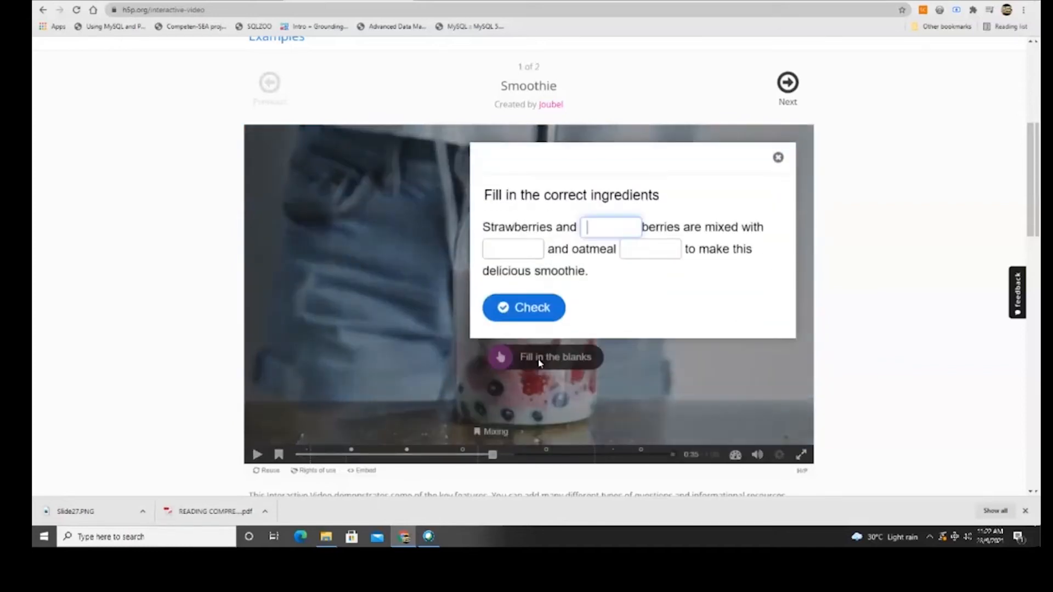
{"action": "left_click", "coordinate": [538, 310]}
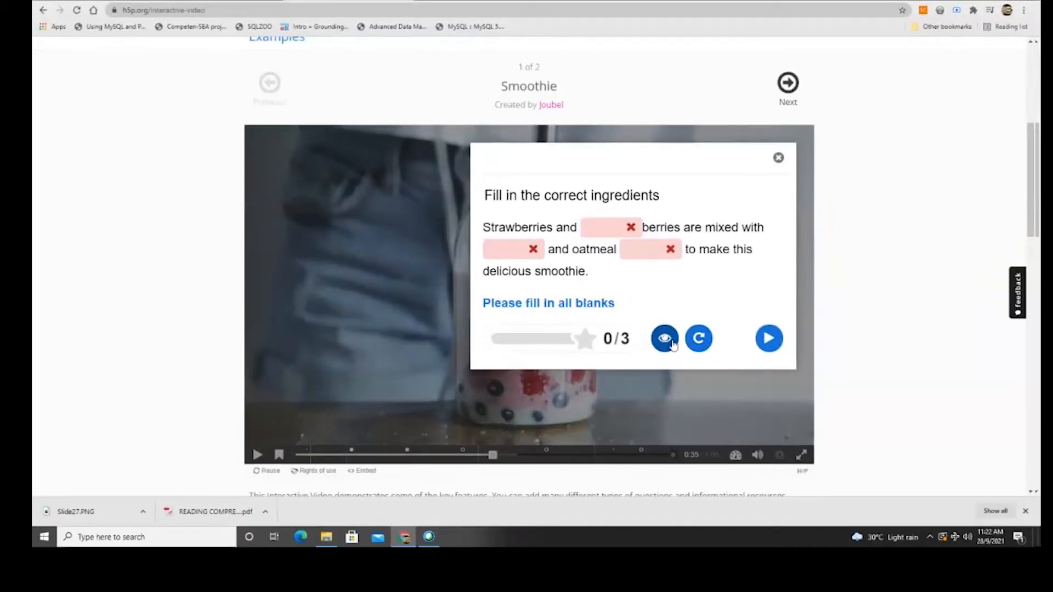
{"action": "left_click", "coordinate": [769, 338]}
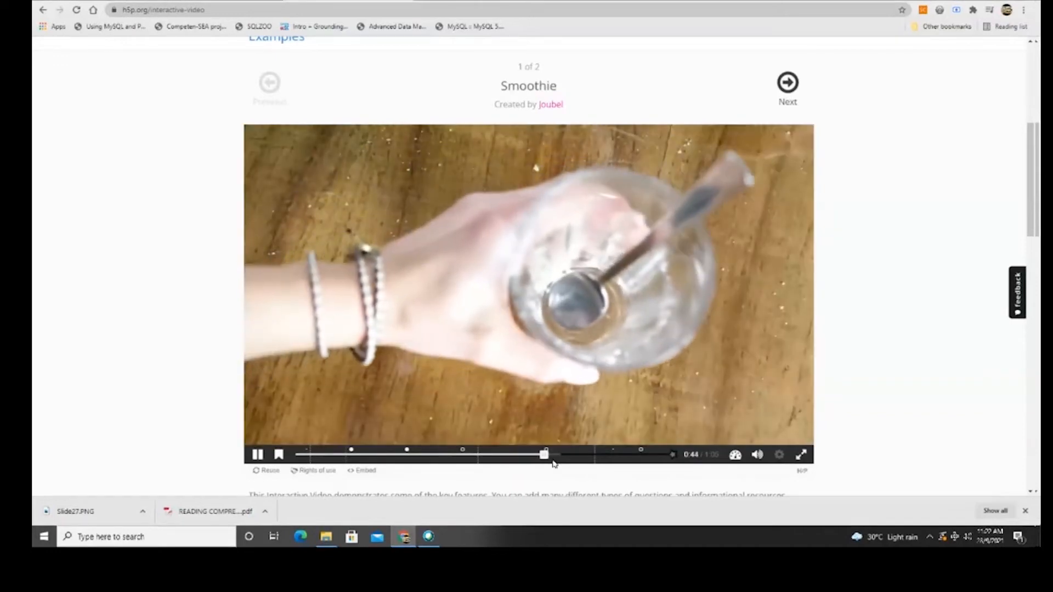
Drag the blueberry, strawberry and raspberry onto the smoothie picture, show the score, and continue.
{"action": "left_click", "coordinate": [673, 242]}
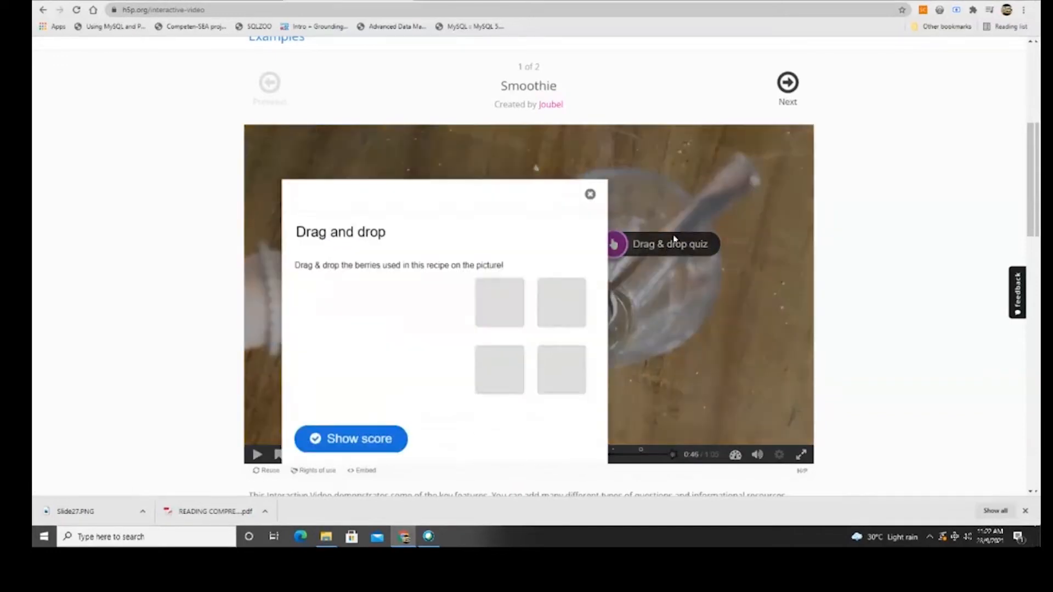
{"action": "left_click_drag", "start_coordinate": [561, 267], "coordinate": [369, 301]}
{"action": "left_click_drag", "start_coordinate": [497, 335], "coordinate": [365, 293]}
{"action": "left_click_drag", "start_coordinate": [566, 335], "coordinate": [355, 287]}
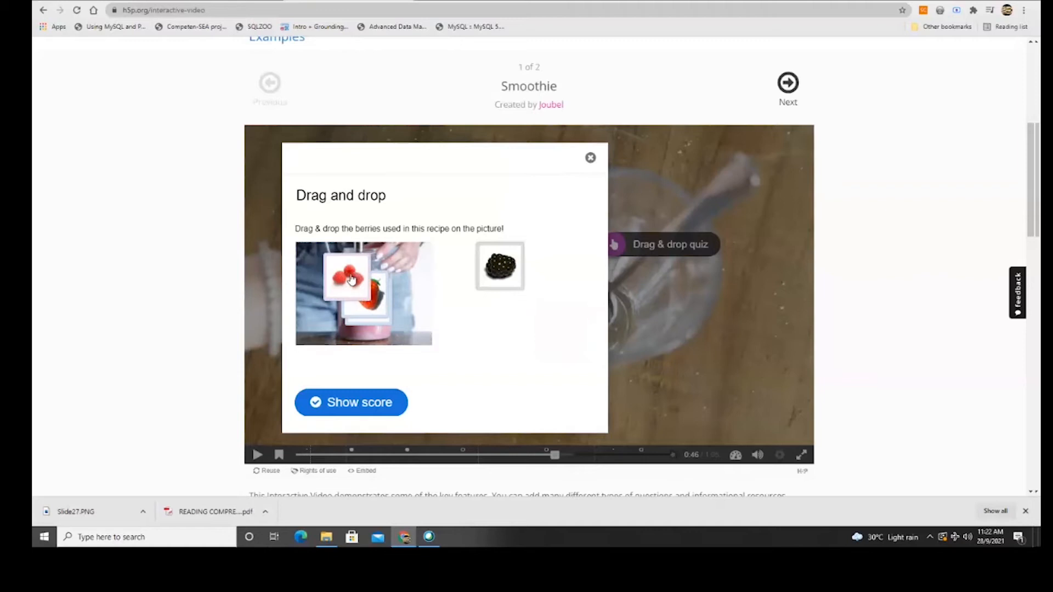
{"action": "left_click", "coordinate": [343, 403]}
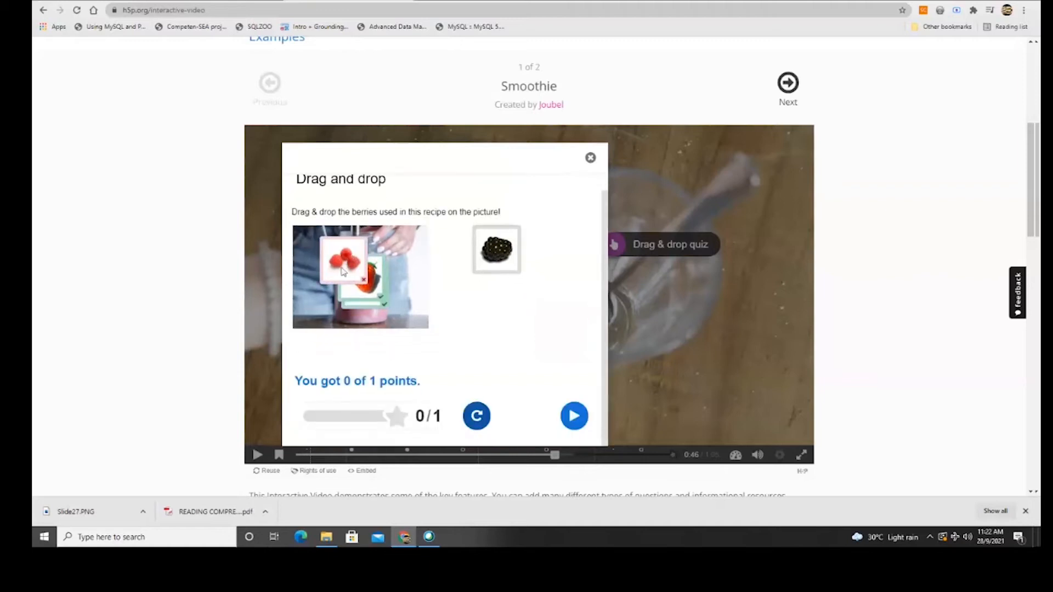
{"action": "left_click", "coordinate": [573, 417]}
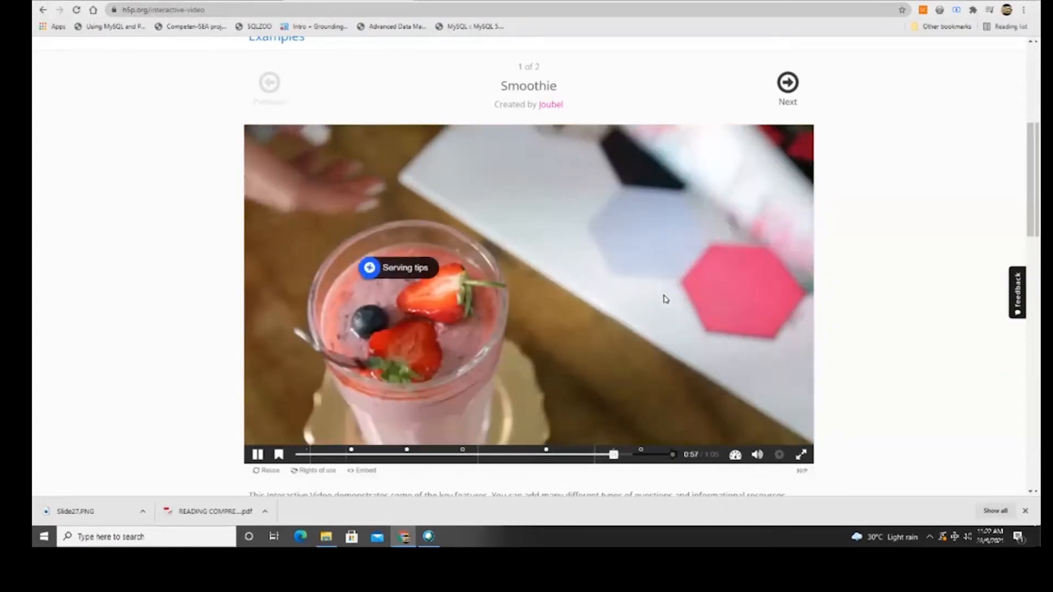
Read the Serving tips popup, then close it so the video resumes.
{"action": "left_click", "coordinate": [371, 267]}
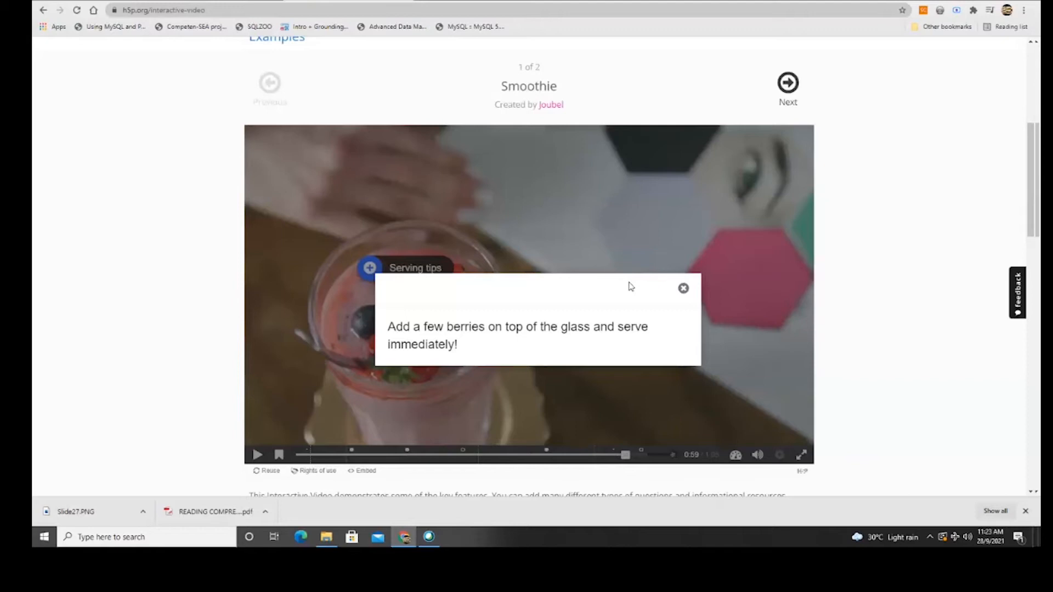
{"action": "left_click", "coordinate": [683, 288]}
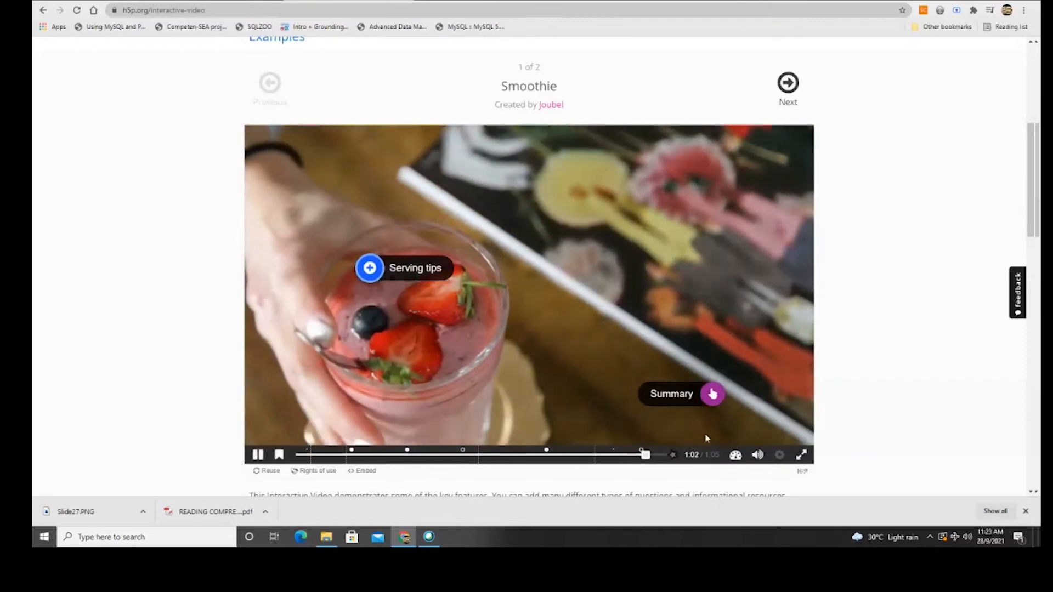
Answer the smoothie summary question, choosing the blueberries and oatmeal cookies statement, and resume the video.
{"action": "left_click", "coordinate": [681, 395]}
{"action": "scroll", "coordinate": [579, 299], "scroll_direction": "down", "scroll_amount": 3}
{"action": "scroll", "coordinate": [580, 300], "scroll_direction": "up", "scroll_amount": 3}
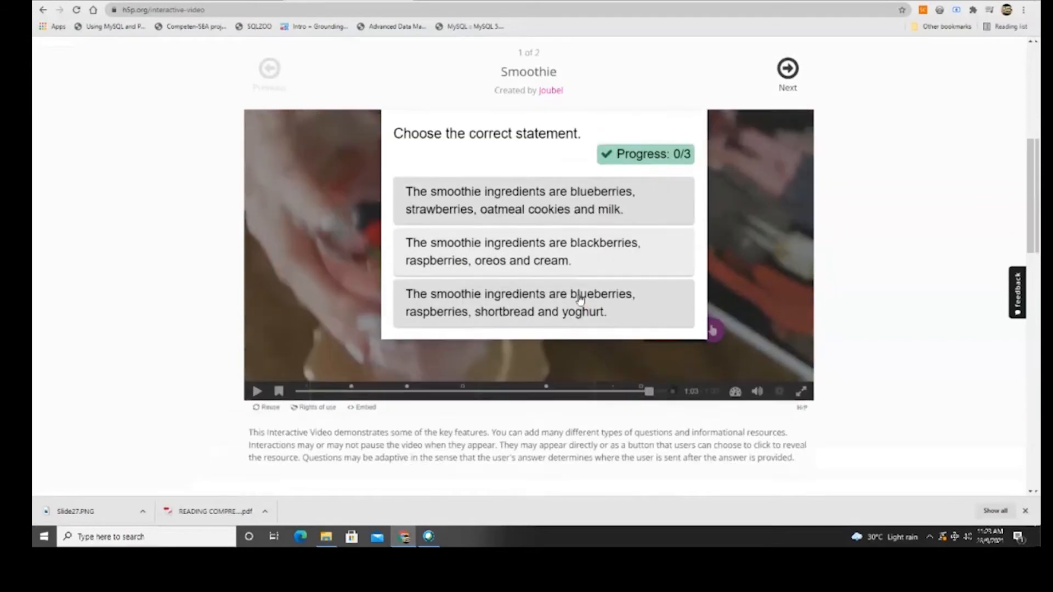
{"action": "left_click", "coordinate": [530, 311]}
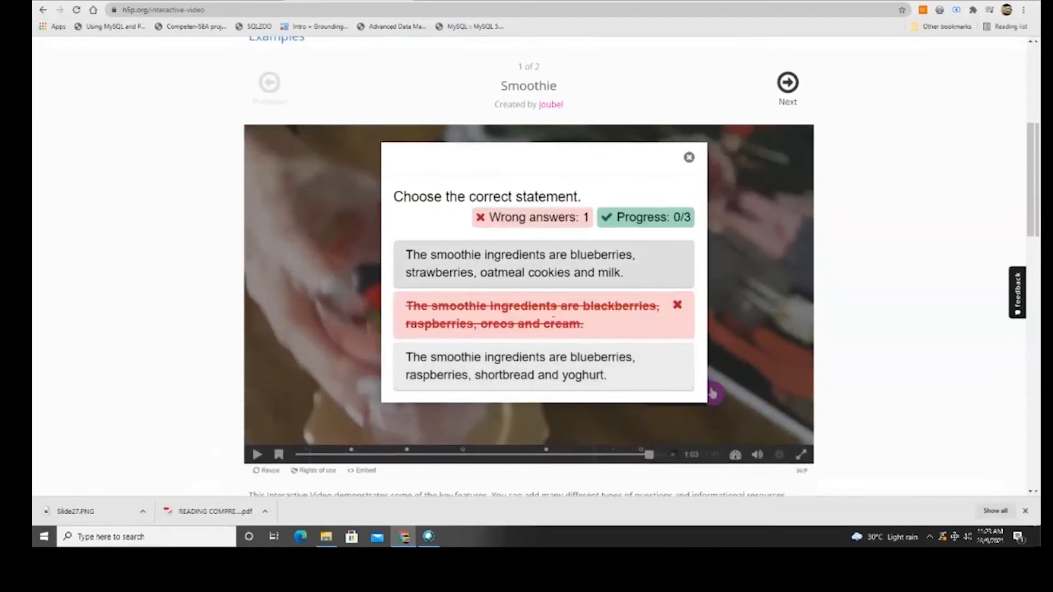
{"action": "left_click", "coordinate": [560, 264]}
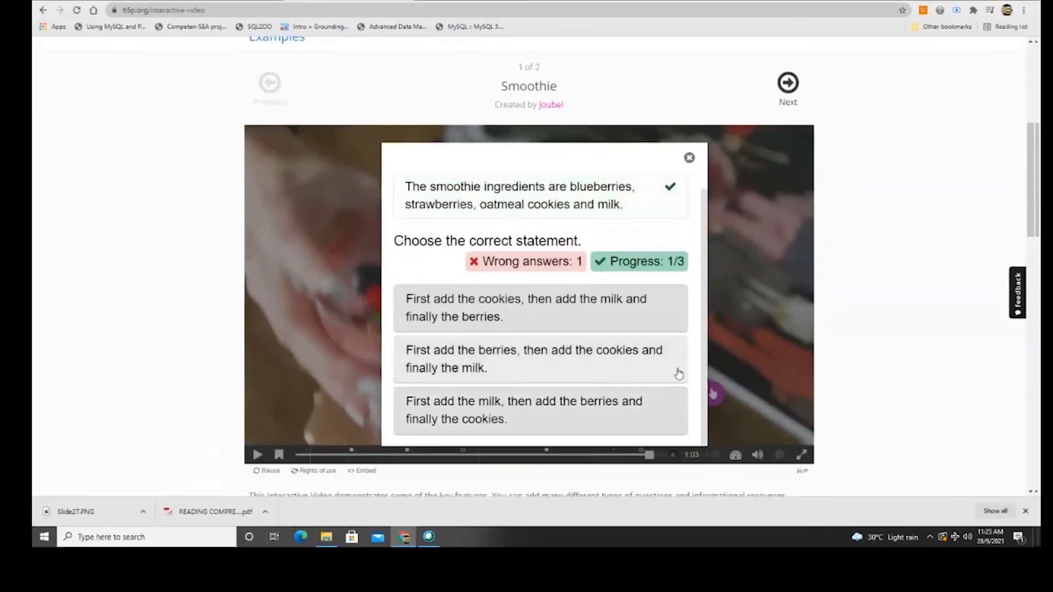
{"action": "scroll", "coordinate": [677, 372], "scroll_direction": "down", "scroll_amount": 3}
{"action": "scroll", "coordinate": [669, 263], "scroll_direction": "up", "scroll_amount": 3}
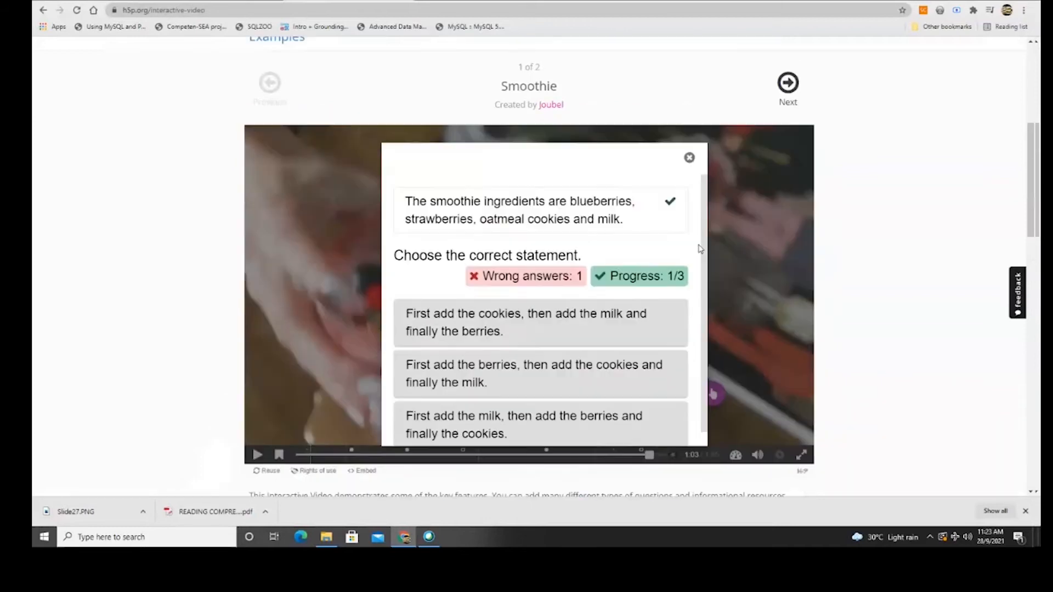
{"action": "scroll", "coordinate": [672, 269], "scroll_direction": "down", "scroll_amount": 1}
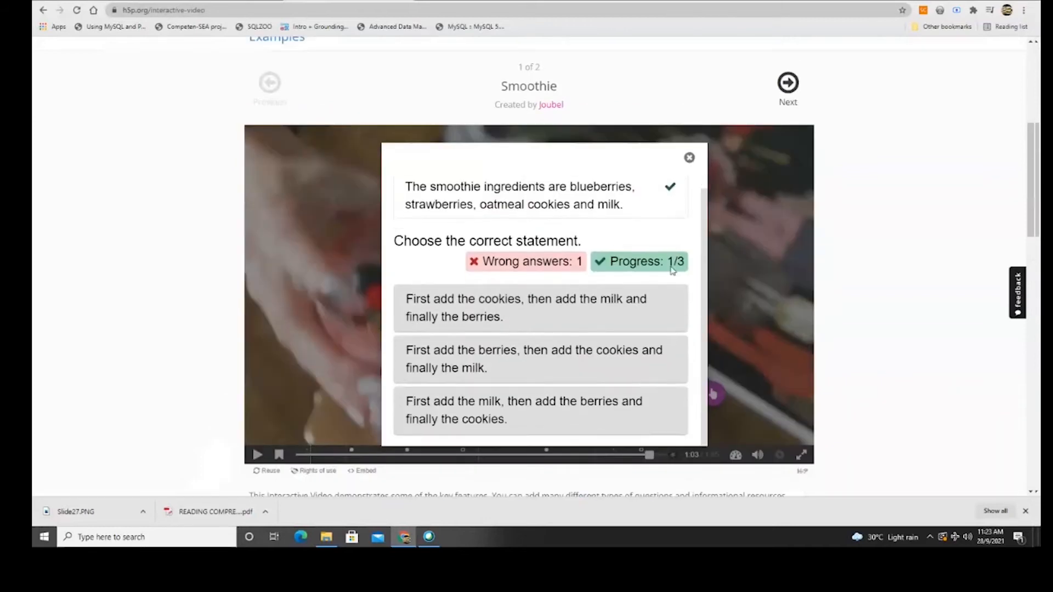
{"action": "left_click", "coordinate": [751, 235]}
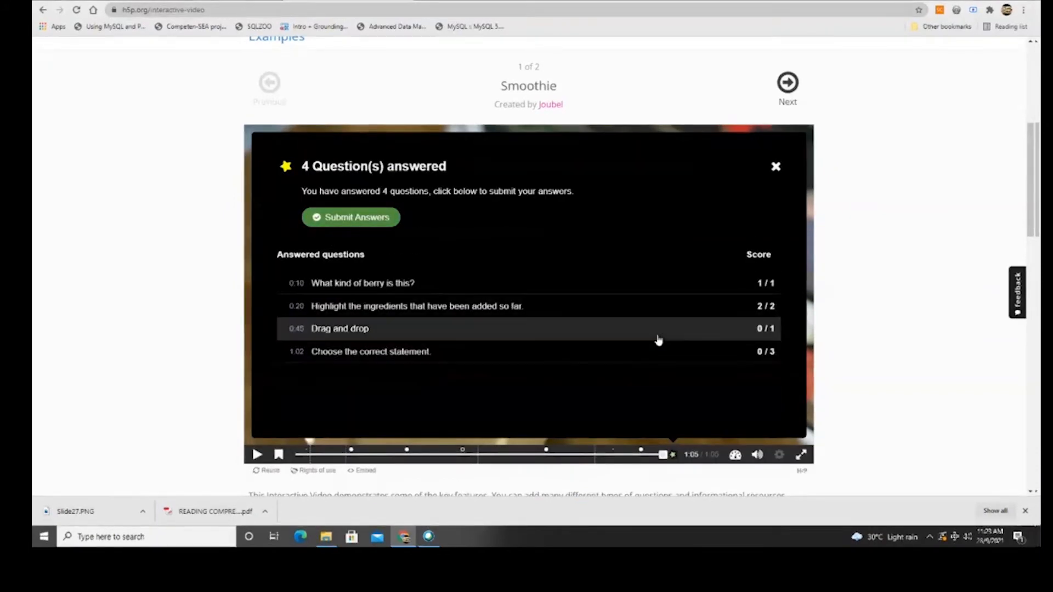
Open the playback speed menu, dismiss the answered-questions summary, and scroll back to the top.
{"action": "left_click", "coordinate": [735, 457]}
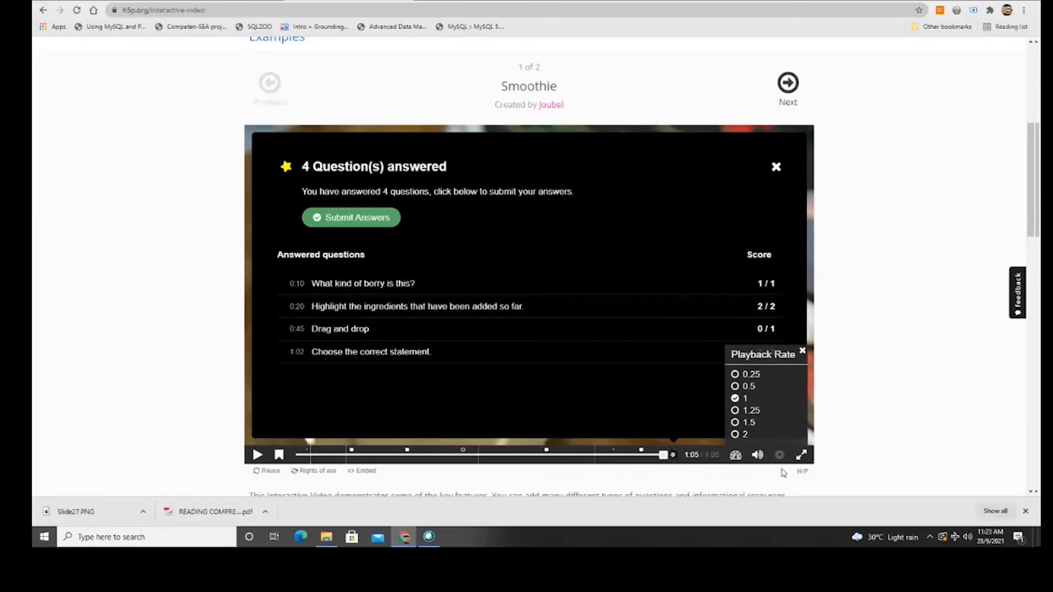
{"action": "left_click", "coordinate": [776, 167]}
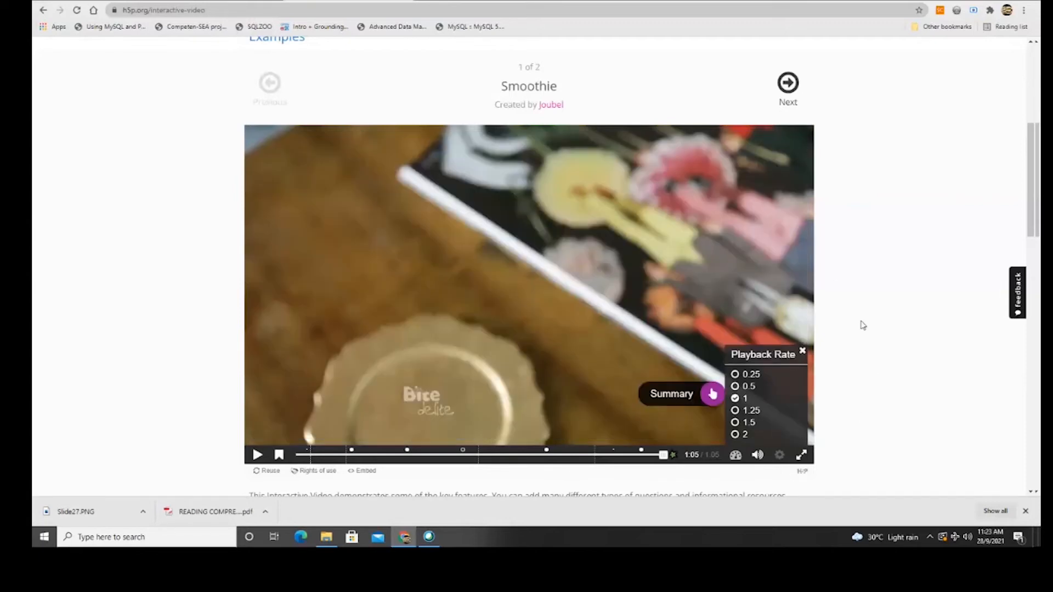
{"action": "scroll", "coordinate": [806, 340], "scroll_direction": "down", "scroll_amount": 5}
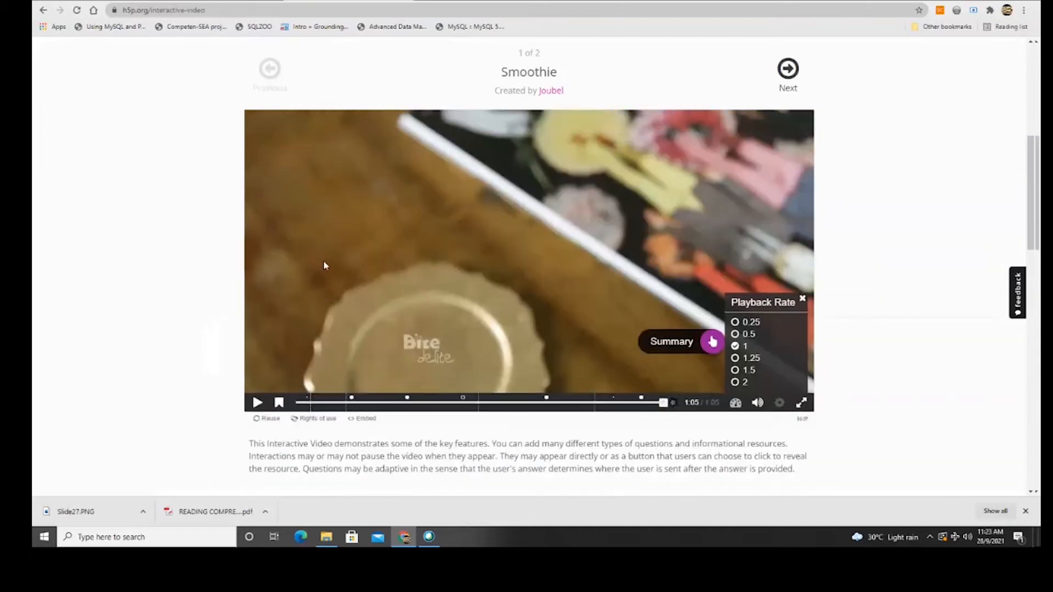
{"action": "scroll", "coordinate": [325, 263], "scroll_direction": "up", "scroll_amount": 3}
{"action": "scroll", "coordinate": [306, 127], "scroll_direction": "up", "scroll_amount": 2}
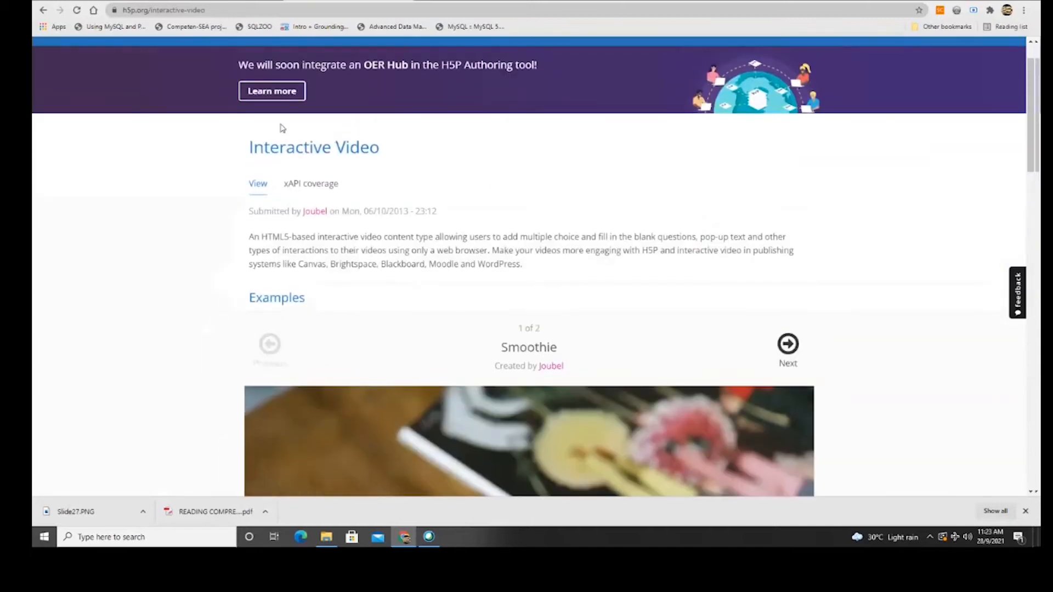
{"action": "scroll", "coordinate": [285, 132], "scroll_direction": "up", "scroll_amount": 1}
Browse H5P.org's Examples & Downloads content types and open the Image Hotspots example.
{"action": "left_click", "coordinate": [490, 89]}
{"action": "scroll", "coordinate": [435, 311], "scroll_direction": "down", "scroll_amount": 2}
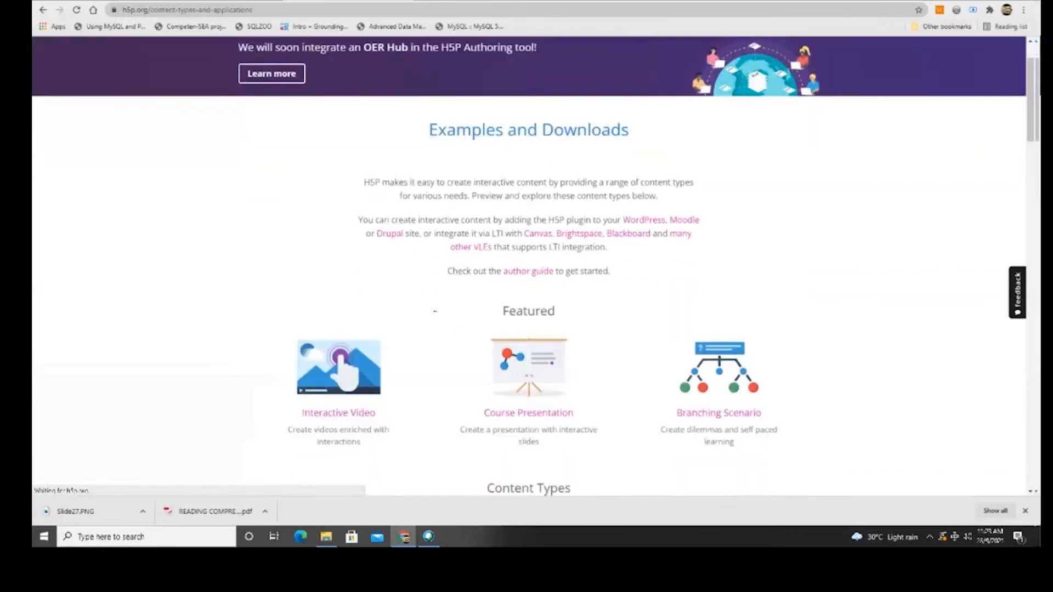
{"action": "scroll", "coordinate": [435, 311], "scroll_direction": "down", "scroll_amount": 6}
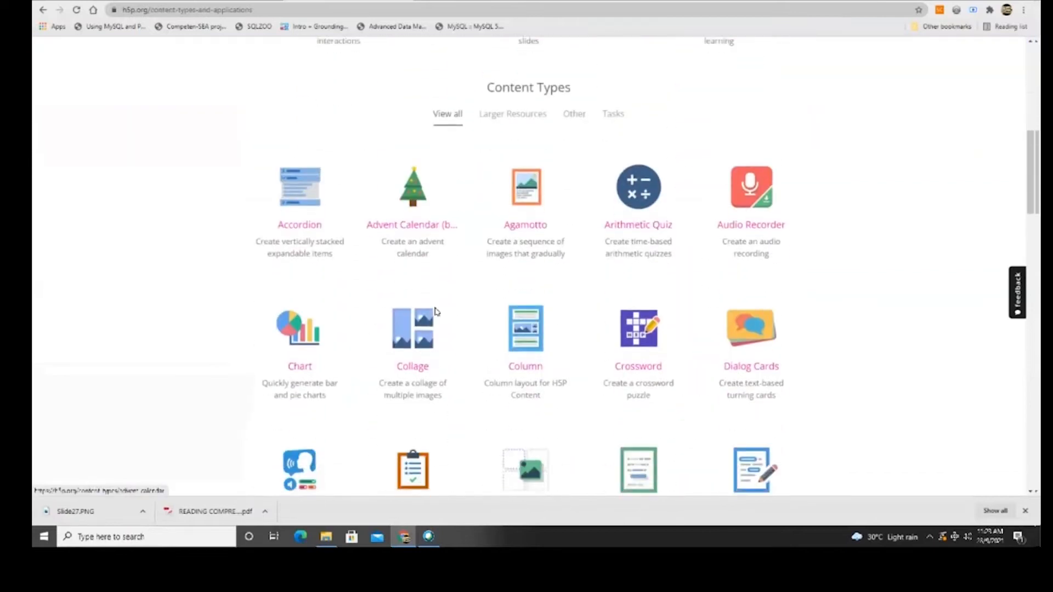
{"action": "scroll", "coordinate": [491, 307], "scroll_direction": "down", "scroll_amount": 1}
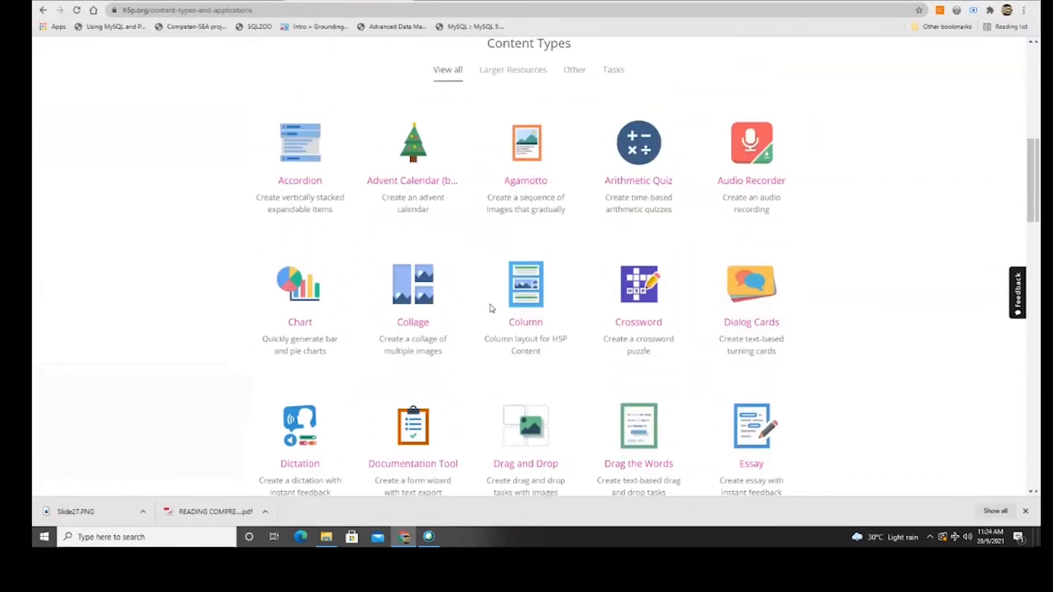
{"action": "scroll", "coordinate": [491, 307], "scroll_direction": "down", "scroll_amount": 1}
{"action": "scroll", "coordinate": [468, 386], "scroll_direction": "down", "scroll_amount": 1}
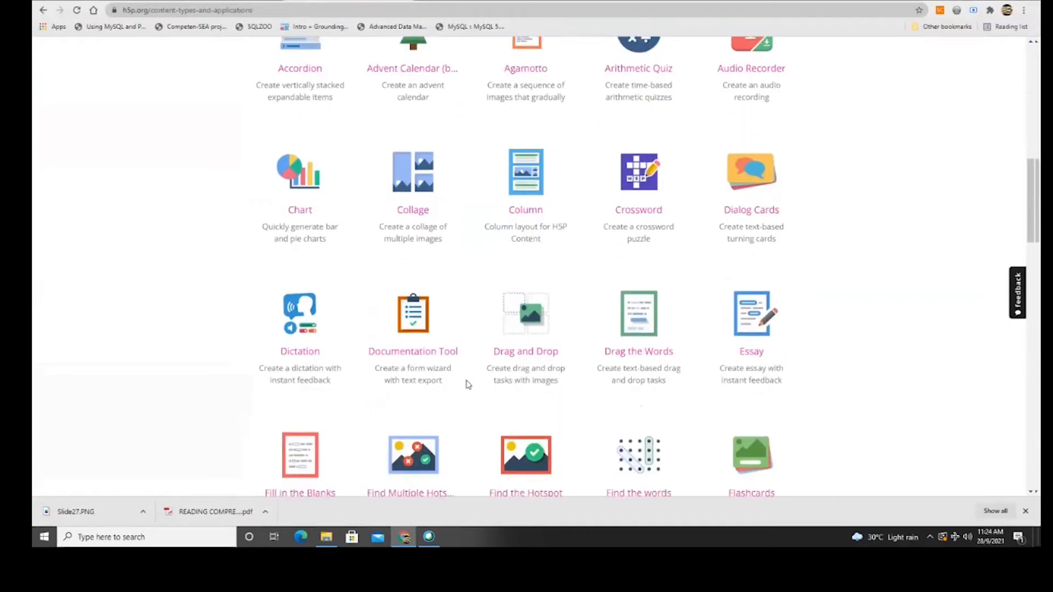
{"action": "scroll", "coordinate": [468, 385], "scroll_direction": "down", "scroll_amount": 1}
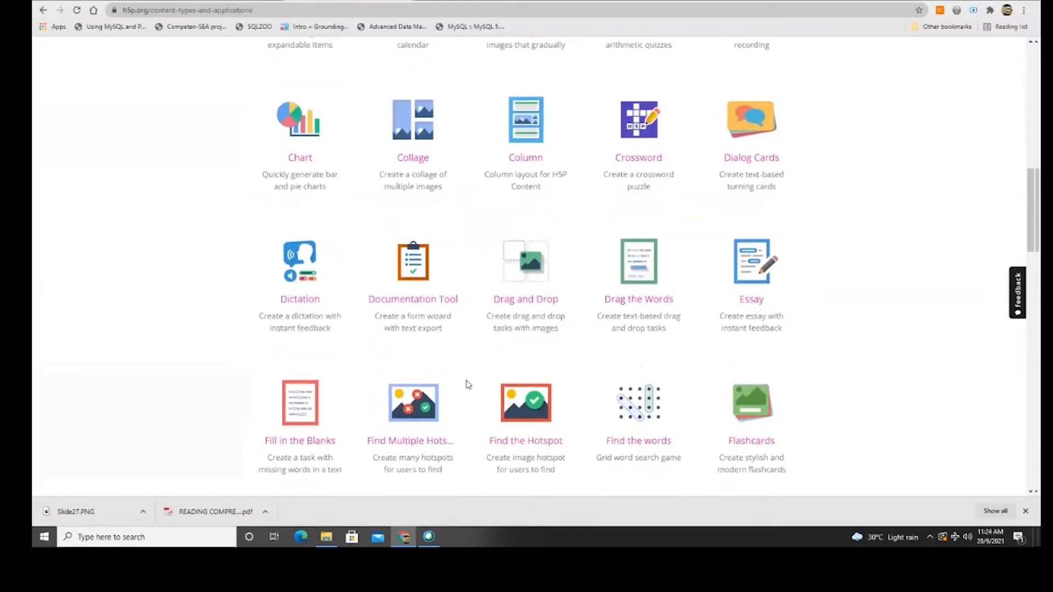
{"action": "scroll", "coordinate": [468, 385], "scroll_direction": "down", "scroll_amount": 1}
{"action": "scroll", "coordinate": [468, 385], "scroll_direction": "down", "scroll_amount": 3}
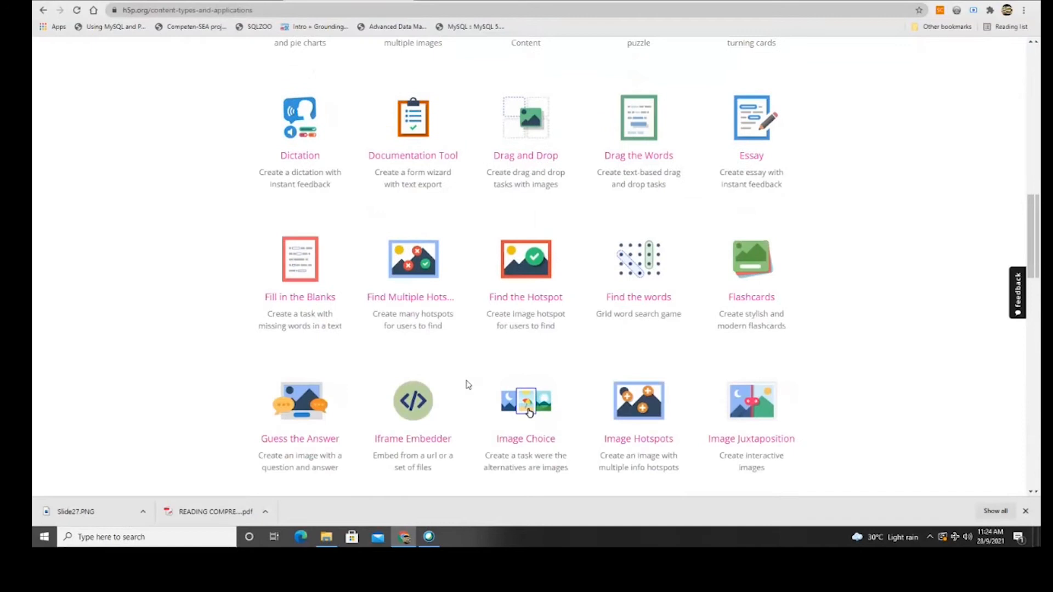
{"action": "scroll", "coordinate": [468, 385], "scroll_direction": "down", "scroll_amount": 2}
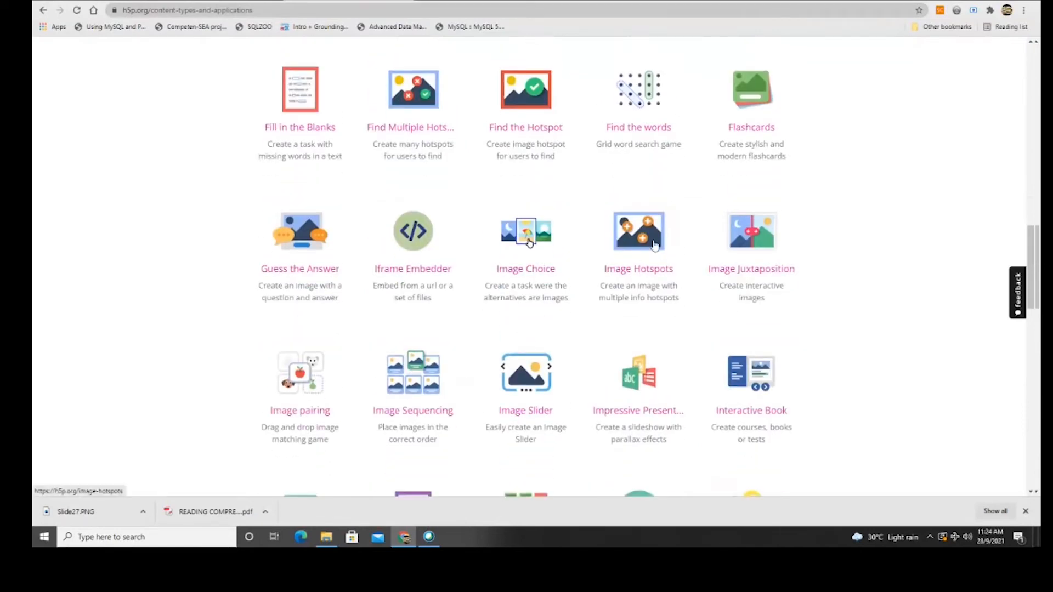
{"action": "left_click", "coordinate": [632, 233]}
{"action": "scroll", "coordinate": [533, 268], "scroll_direction": "down", "scroll_amount": 6}
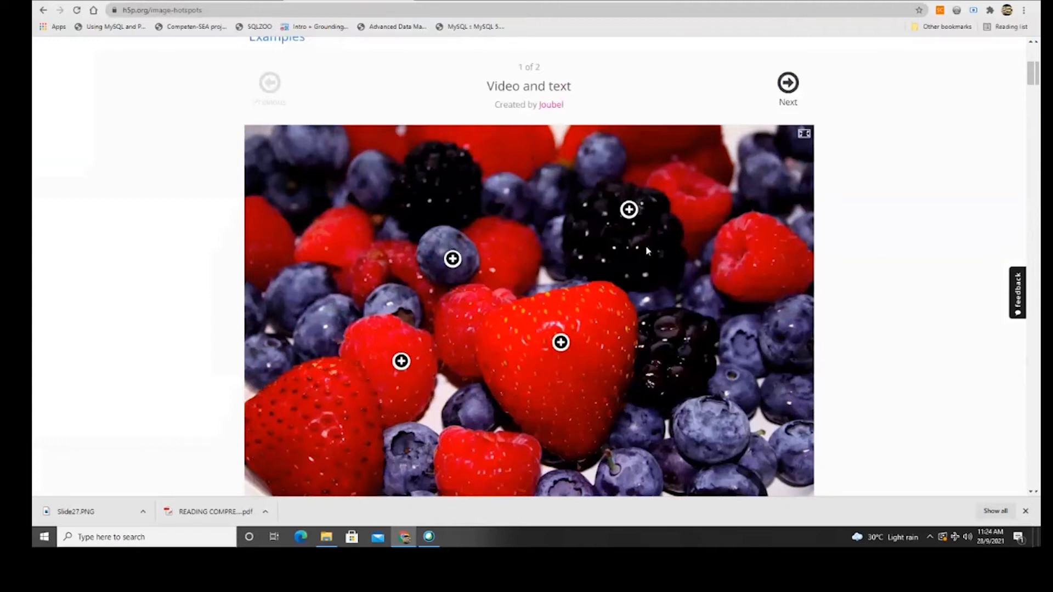
Open and close the blueberry, blackberry, strawberry and raspberry hotspots on the berries image.
{"action": "left_click", "coordinate": [452, 259]}
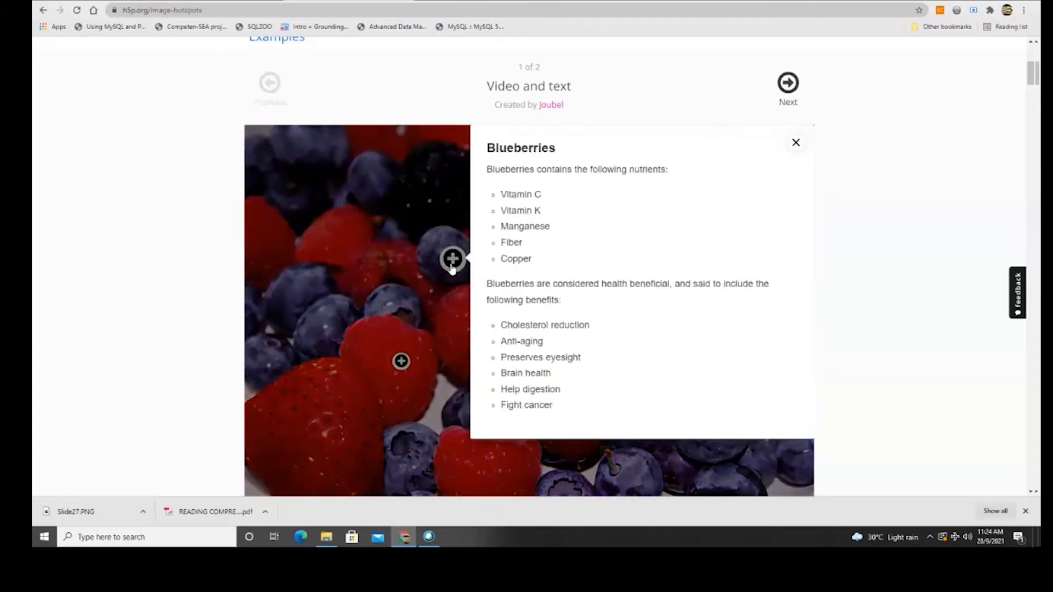
{"action": "left_click", "coordinate": [796, 143]}
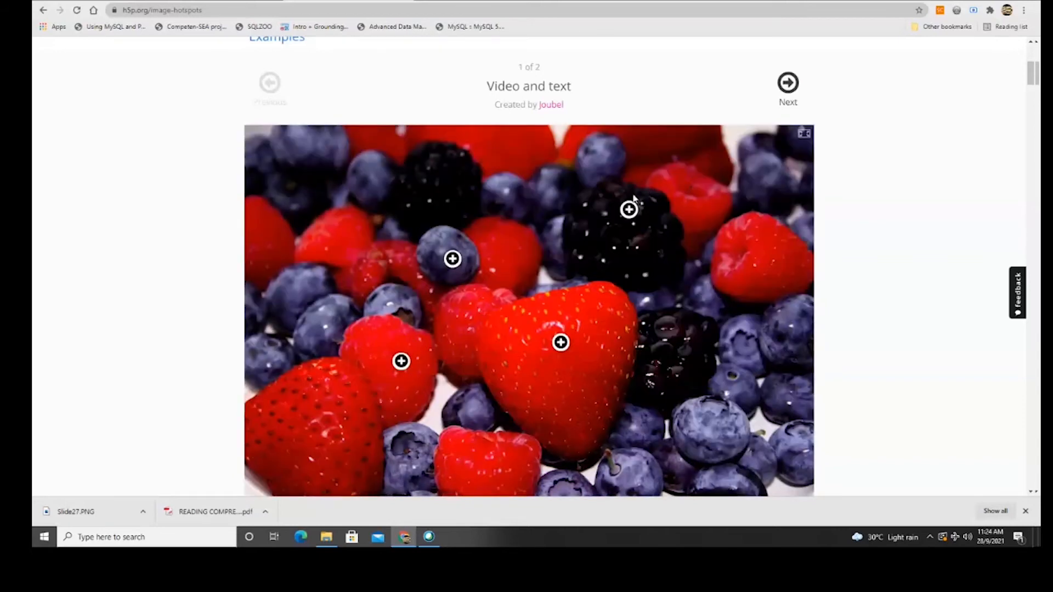
{"action": "left_click", "coordinate": [618, 201]}
{"action": "left_click", "coordinate": [576, 142]}
{"action": "left_click", "coordinate": [561, 342]}
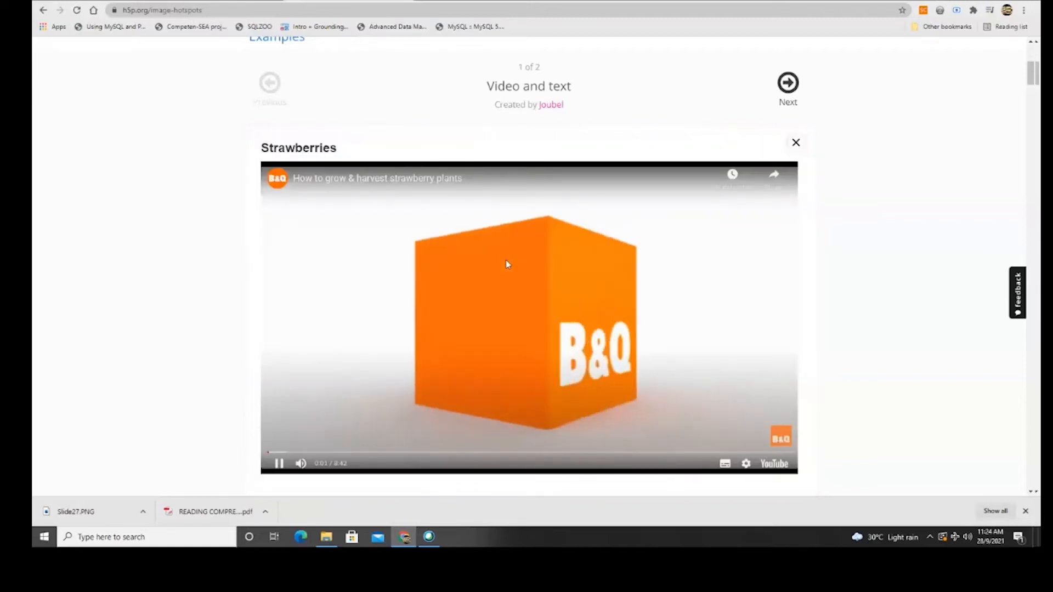
{"action": "left_click", "coordinate": [796, 144]}
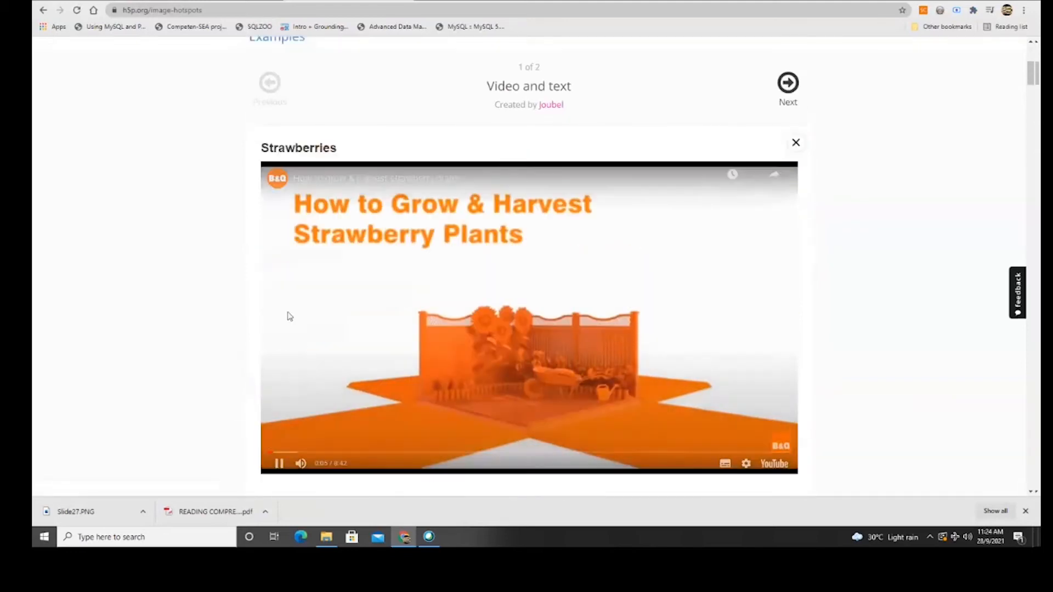
{"action": "left_click", "coordinate": [796, 144]}
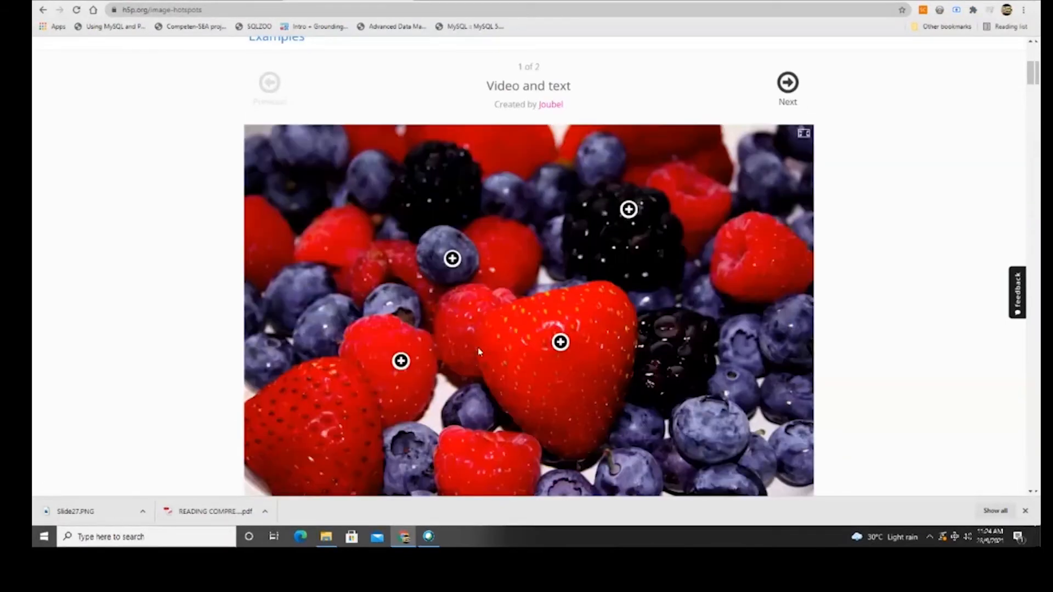
{"action": "left_click", "coordinate": [401, 361]}
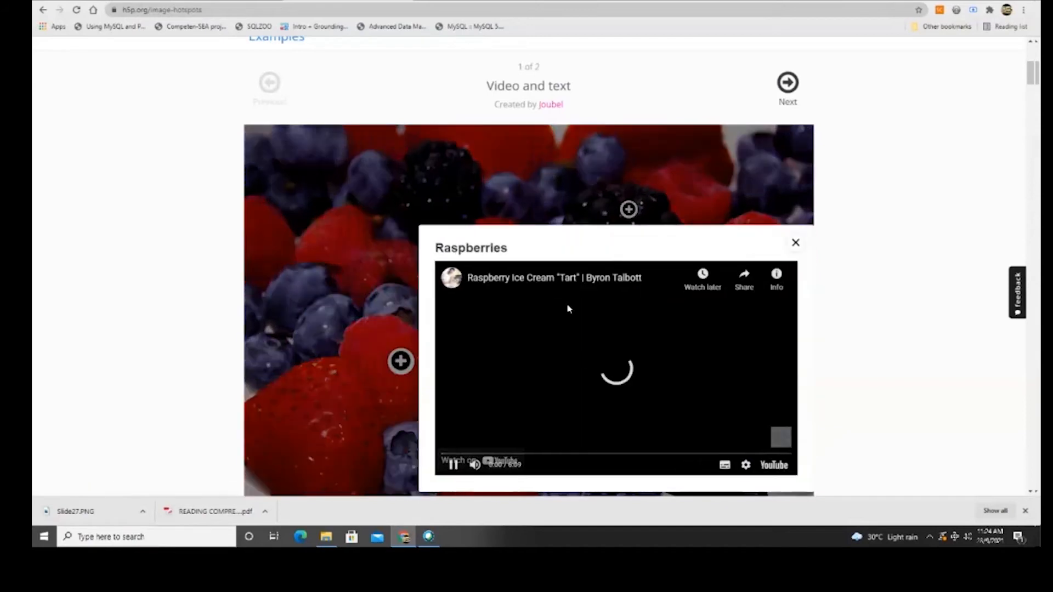
{"action": "left_click", "coordinate": [796, 242]}
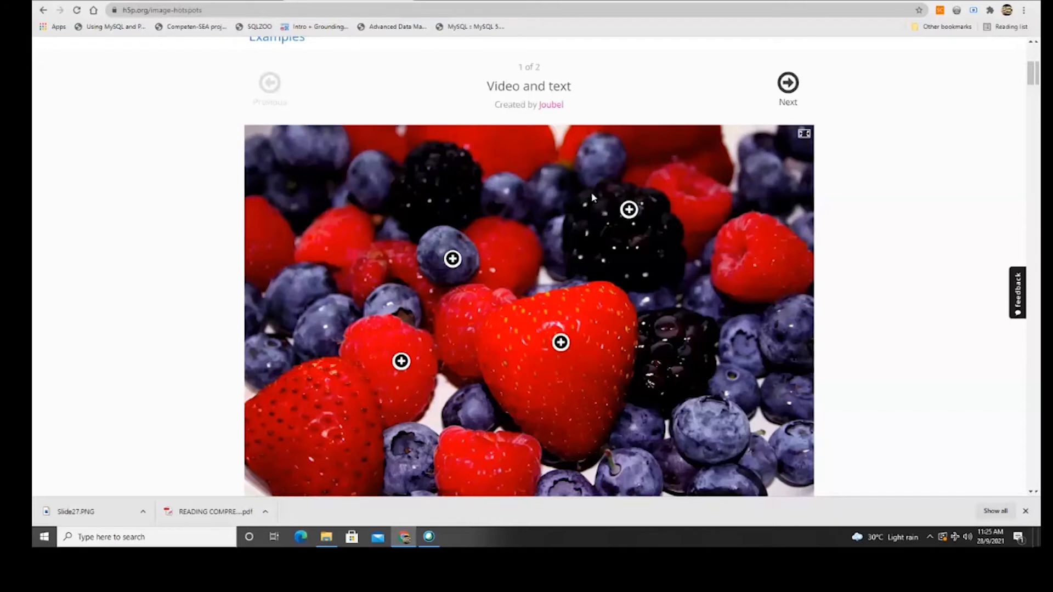
Scroll back to the top and return to the eLEAP TMF2034 Content bank tab.
{"action": "scroll", "coordinate": [586, 233], "scroll_direction": "down", "scroll_amount": 2}
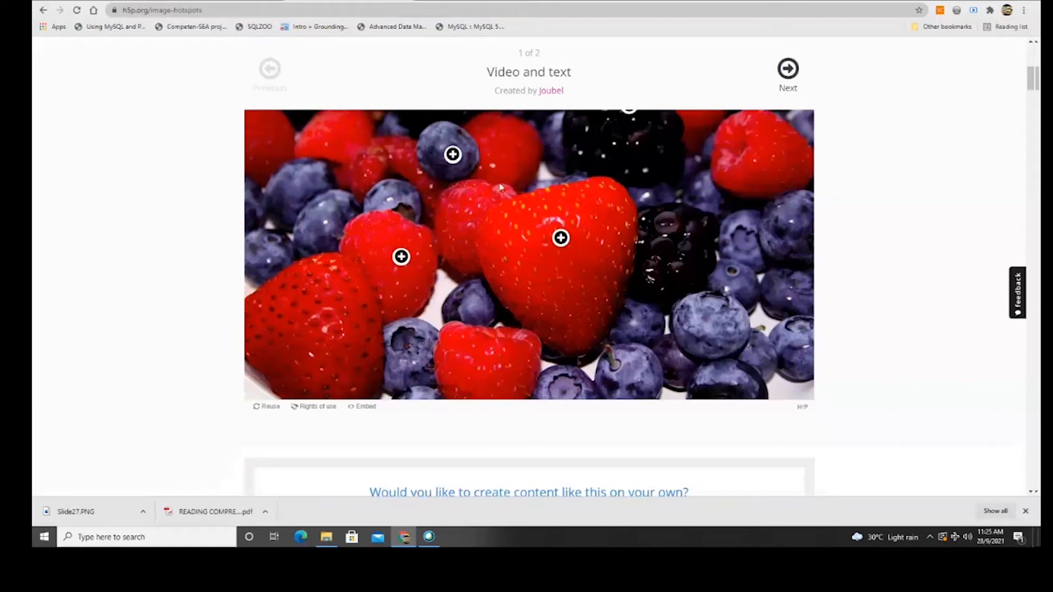
{"action": "scroll", "coordinate": [446, 295], "scroll_direction": "up", "scroll_amount": 3}
{"action": "scroll", "coordinate": [446, 295], "scroll_direction": "up", "scroll_amount": 3}
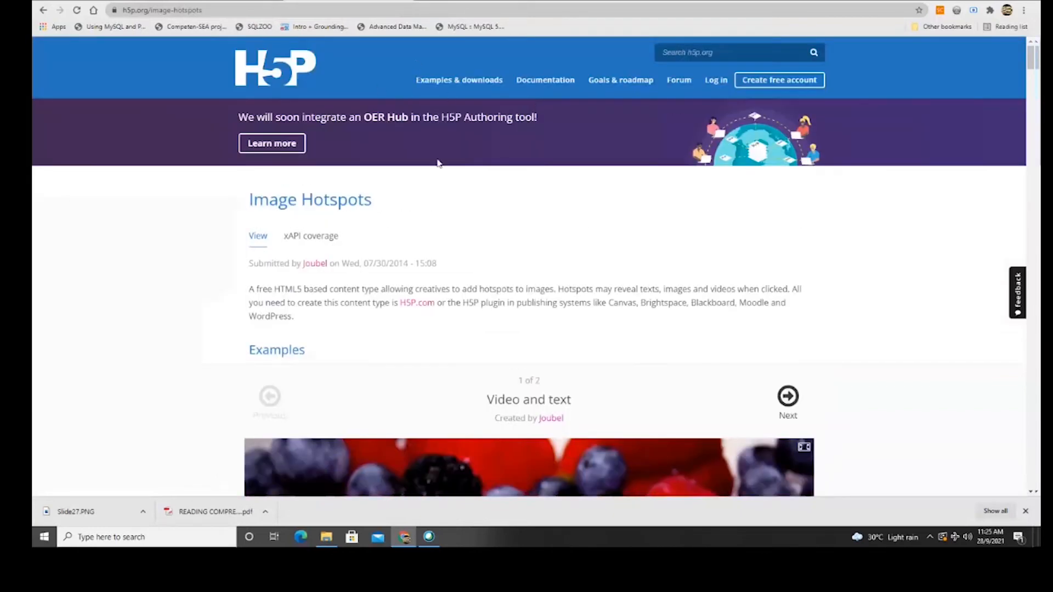
{"action": "left_click", "coordinate": [220, 2]}
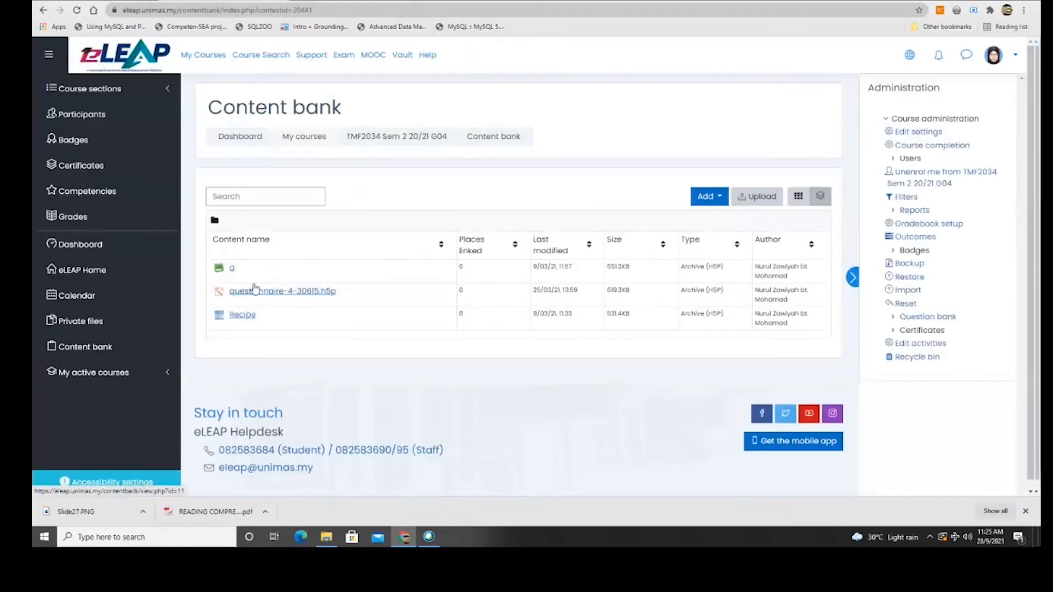
Glance at the Recipe item, then choose Interactive Video from the Content bank's Add list.
{"action": "left_click", "coordinate": [250, 316]}
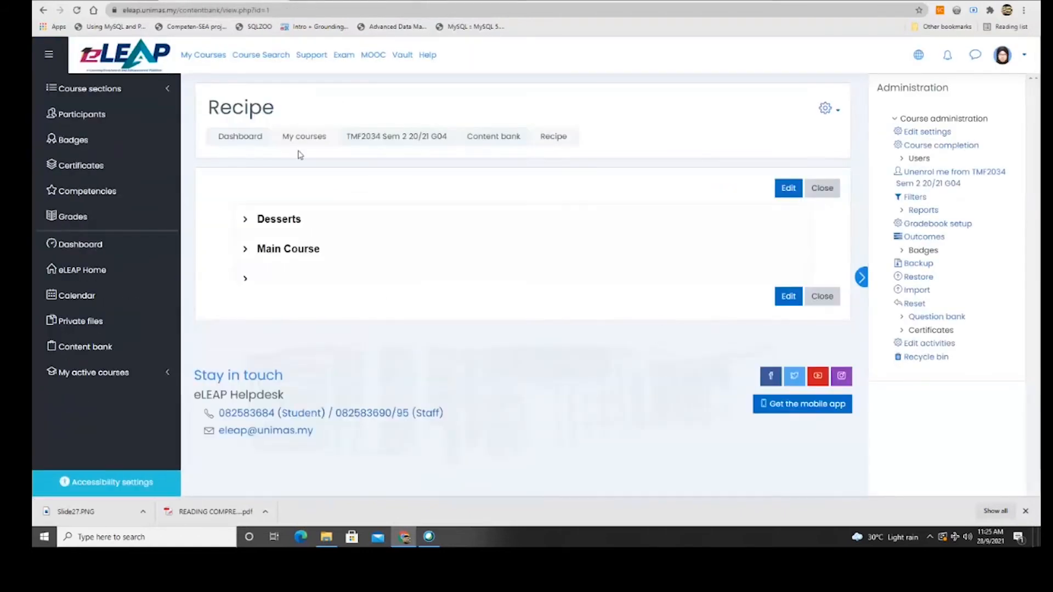
{"action": "left_click", "coordinate": [99, 345]}
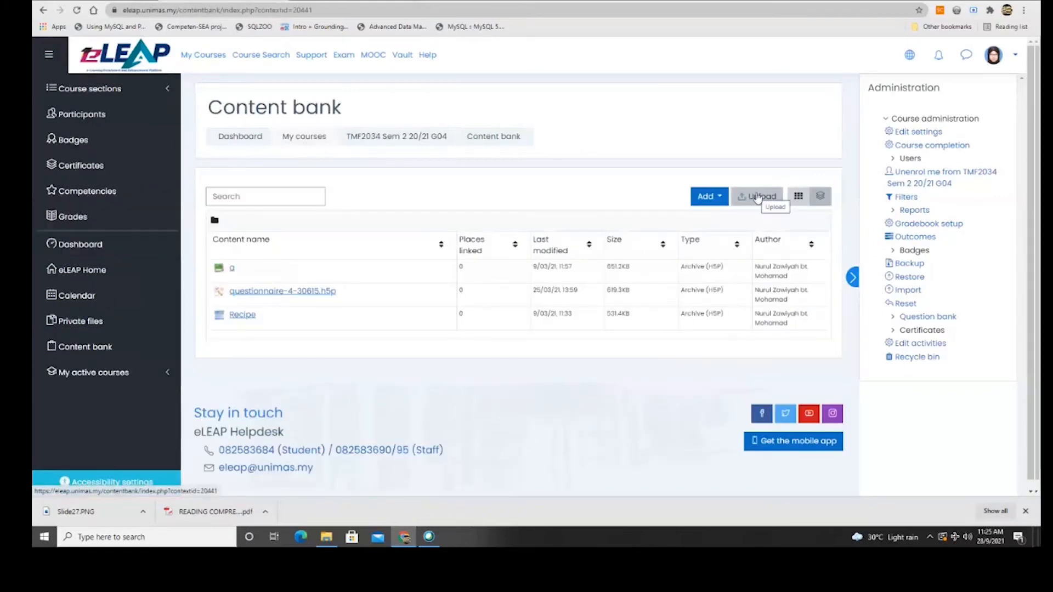
{"action": "left_click", "coordinate": [710, 196]}
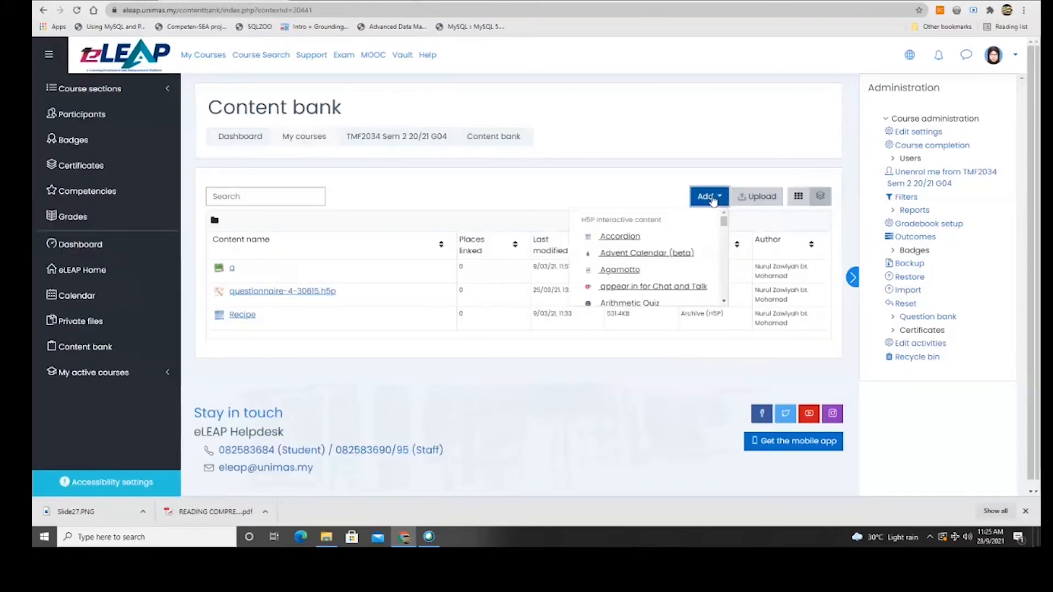
{"action": "scroll", "coordinate": [628, 246], "scroll_direction": "down", "scroll_amount": 2}
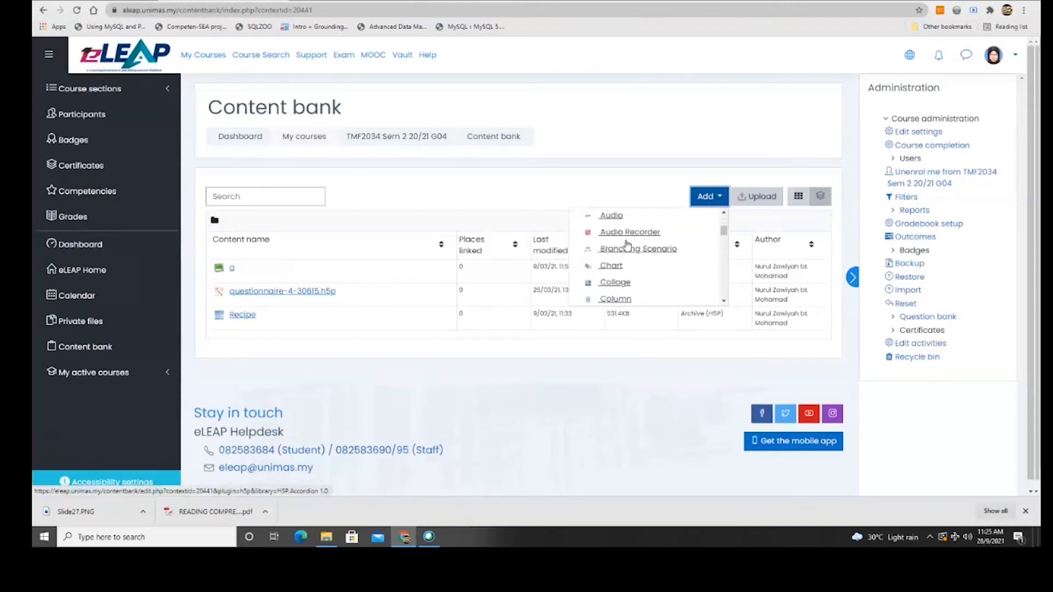
{"action": "scroll", "coordinate": [628, 245], "scroll_direction": "down", "scroll_amount": 3}
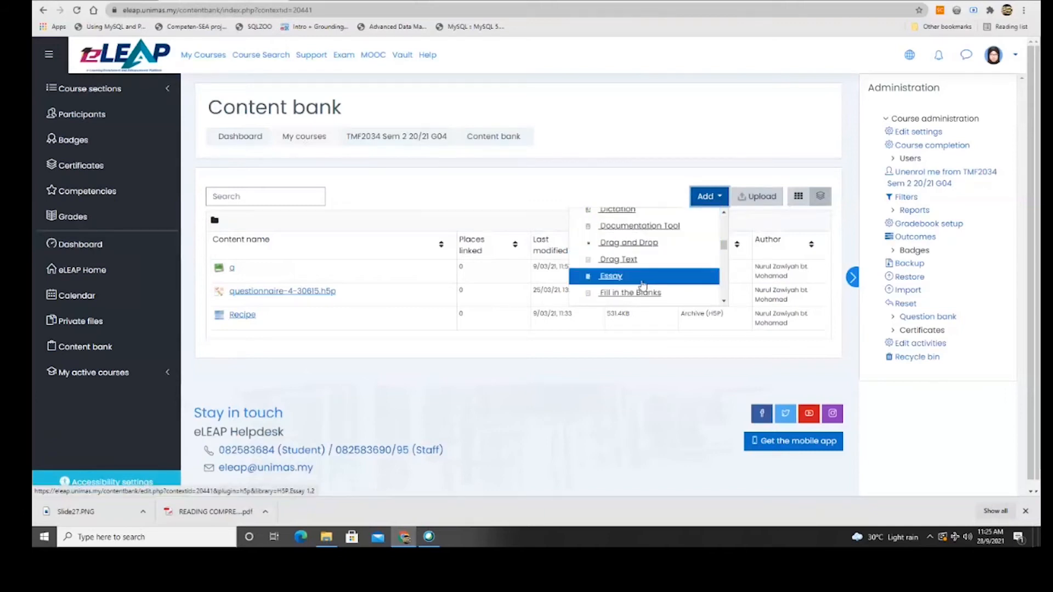
{"action": "scroll", "coordinate": [626, 252], "scroll_direction": "down", "scroll_amount": 4}
{"action": "scroll", "coordinate": [624, 255], "scroll_direction": "down", "scroll_amount": 5}
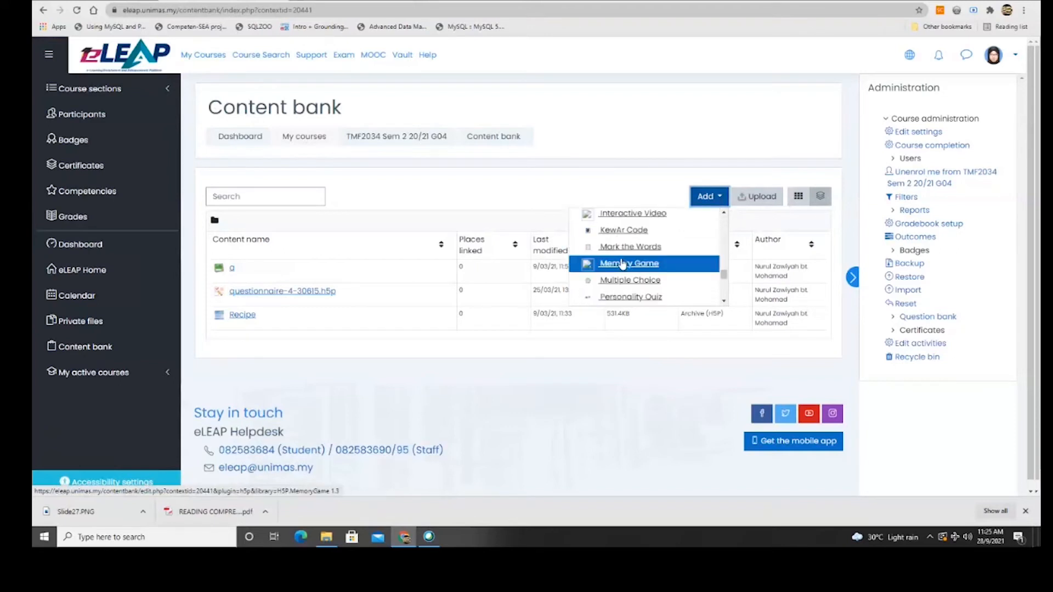
{"action": "left_click", "coordinate": [631, 213]}
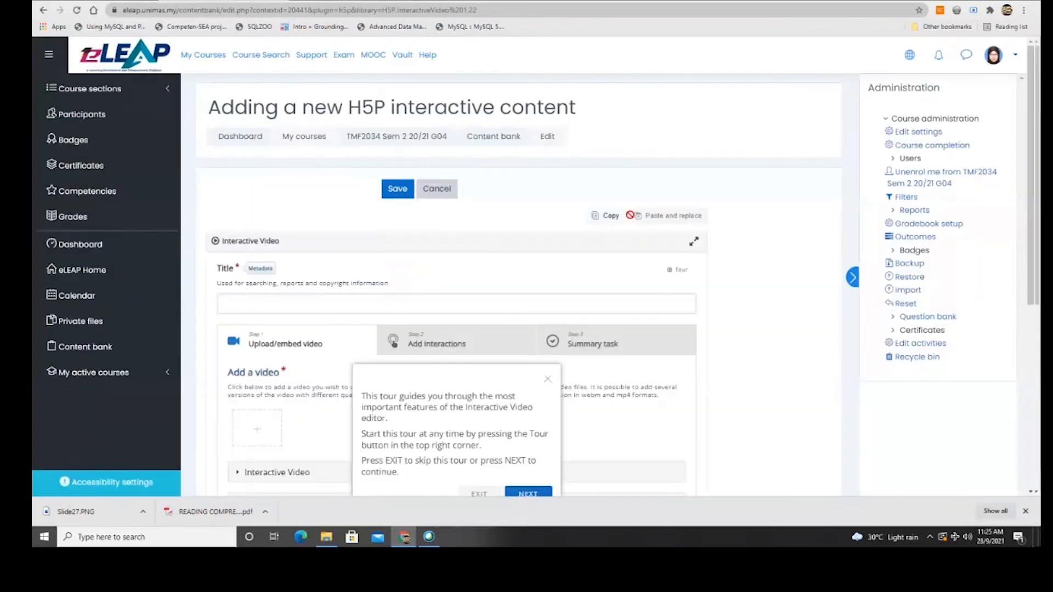
Scroll the new Interactive Video form and exit its guided tour popup.
{"action": "scroll", "coordinate": [475, 278], "scroll_direction": "down", "scroll_amount": 1}
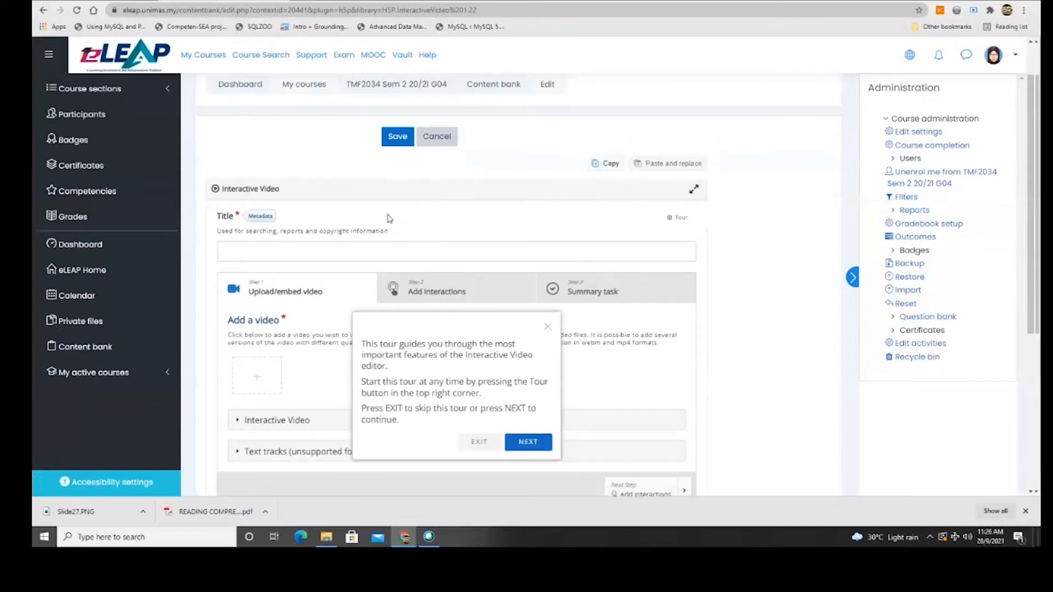
{"action": "scroll", "coordinate": [450, 370], "scroll_direction": "down", "scroll_amount": 1}
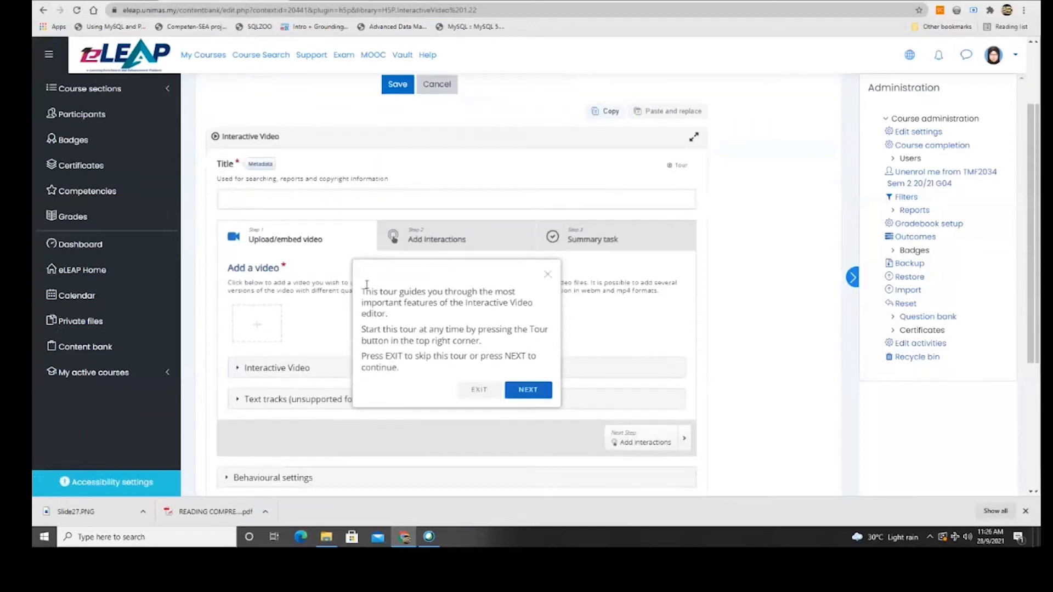
{"action": "scroll", "coordinate": [357, 439], "scroll_direction": "down", "scroll_amount": 1}
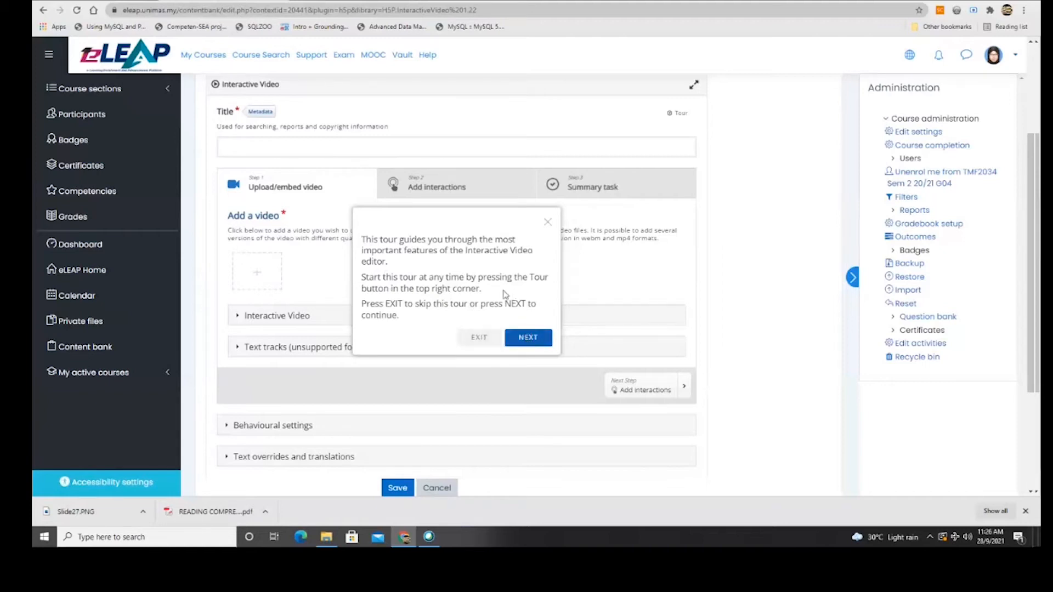
{"action": "left_click", "coordinate": [483, 341]}
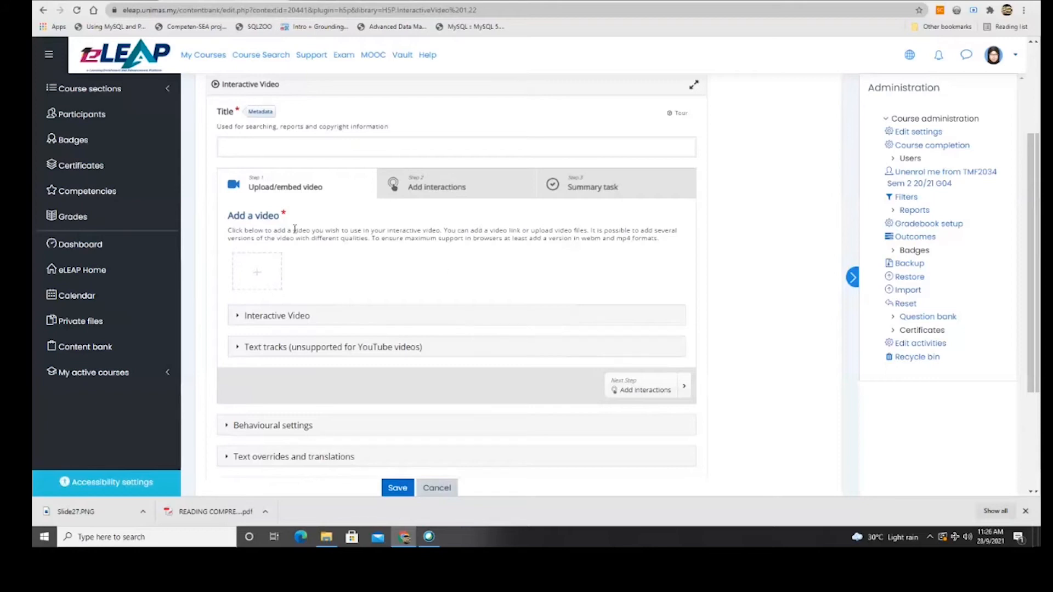
{"action": "scroll", "coordinate": [369, 284], "scroll_direction": "up", "scroll_amount": 1}
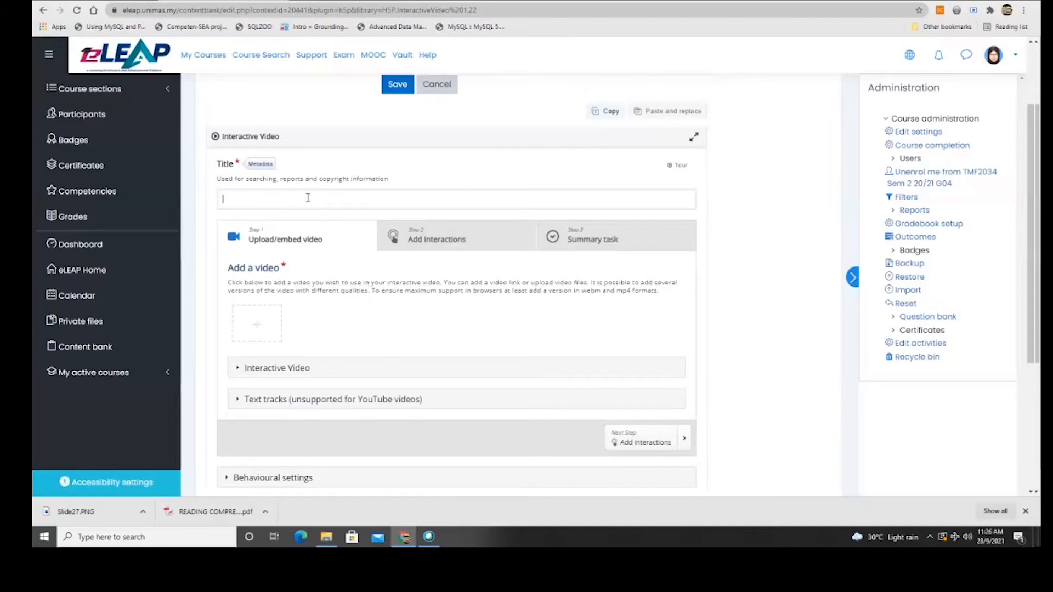
Title the interactive video 'Business Rules'.
{"action": "type", "text": "Titel"}
{"action": "key", "text": "BackSpace"}
{"action": "key", "text": "BackSpace"}
{"action": "type", "text": "Business Rules"}
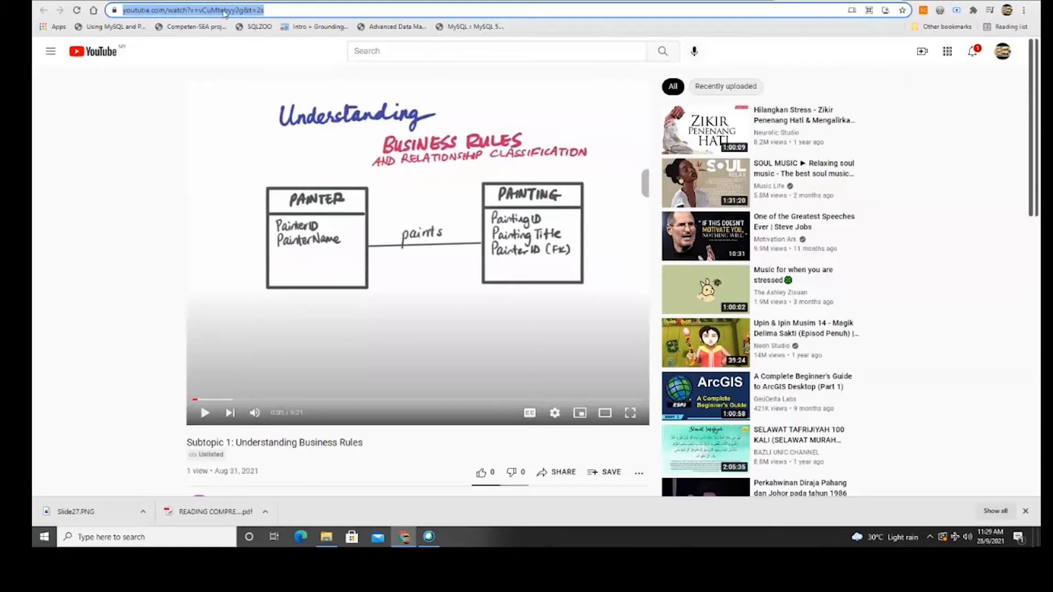
Copy the Understanding Business Rules YouTube URL and embed it as the video.
{"action": "right_click", "coordinate": [225, 9]}
{"action": "left_click", "coordinate": [253, 82]}
{"action": "key", "text": "ctrl+Tab"}
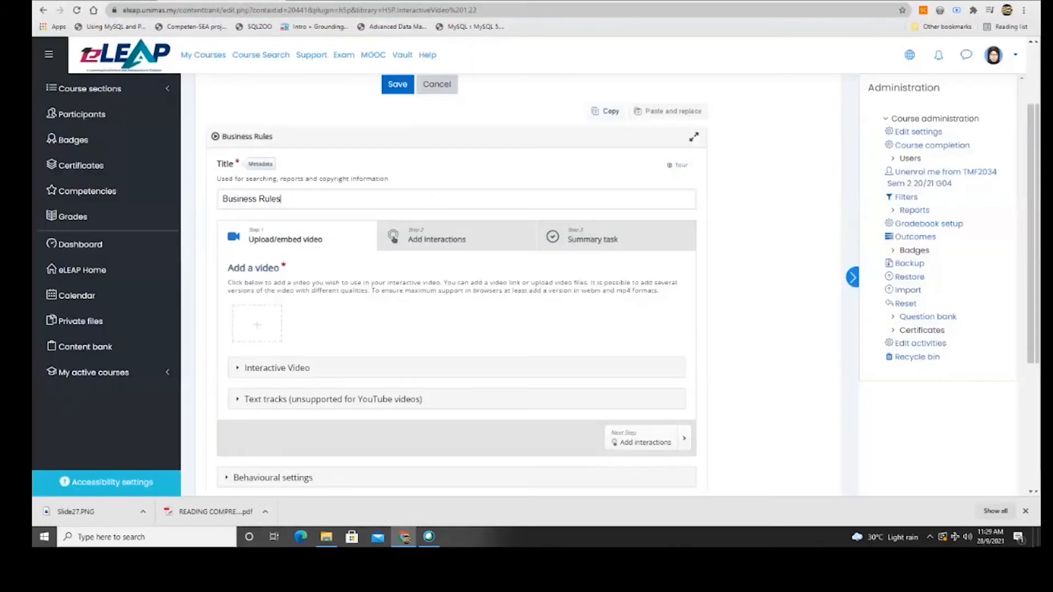
{"action": "left_click", "coordinate": [255, 325]}
{"action": "left_click", "coordinate": [496, 366]}
{"action": "right_click", "coordinate": [496, 366]}
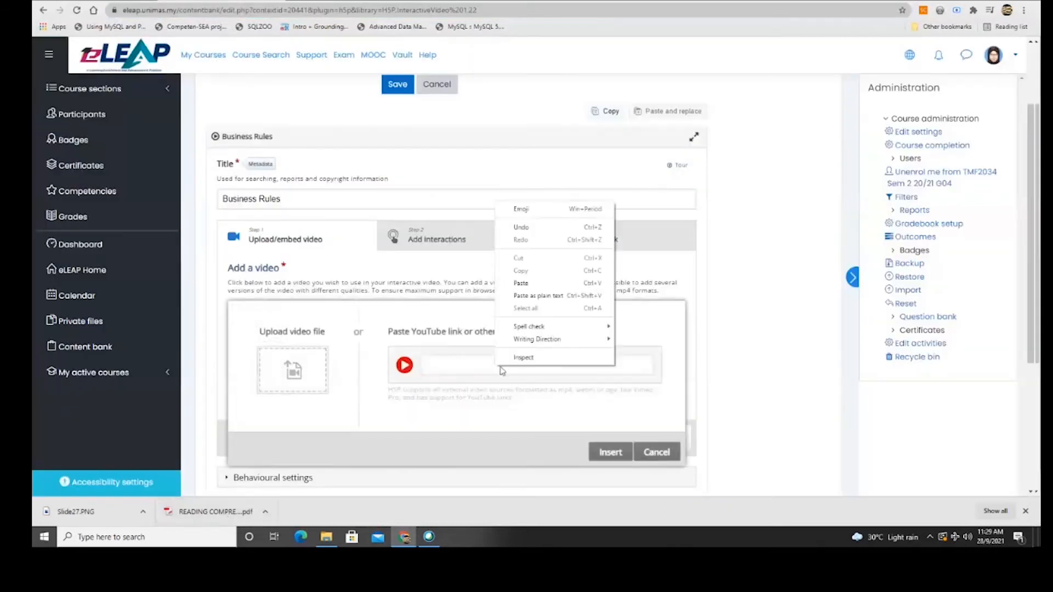
{"action": "left_click", "coordinate": [546, 285]}
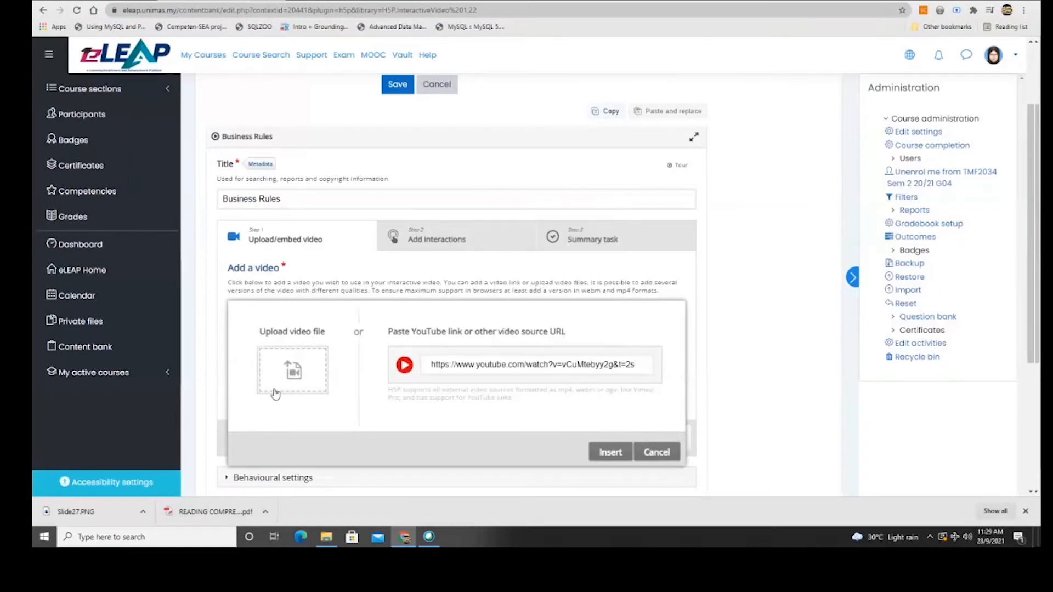
{"action": "left_click", "coordinate": [615, 452]}
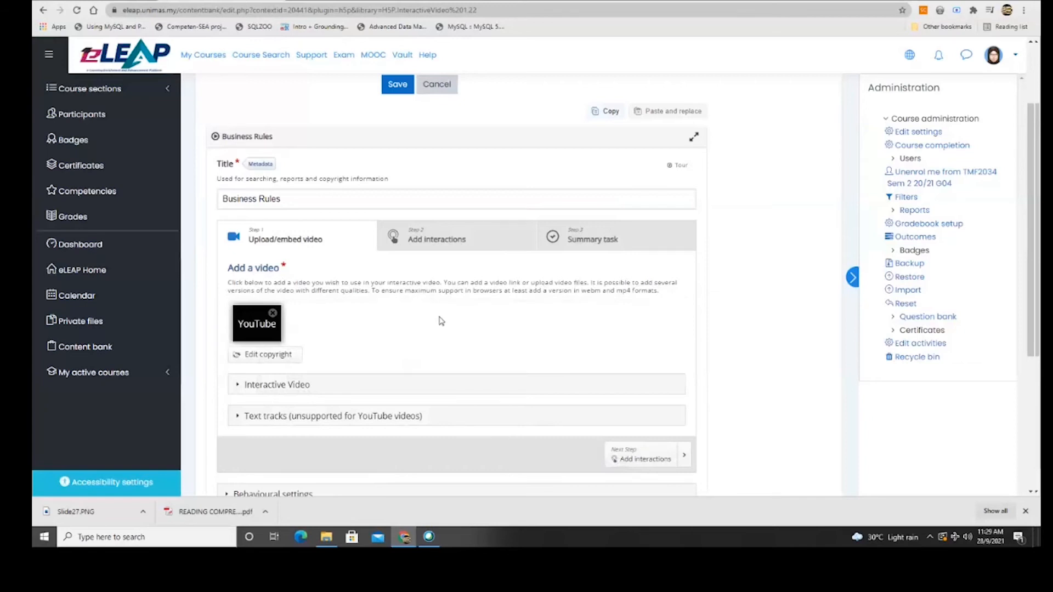
{"action": "left_click", "coordinate": [462, 239]}
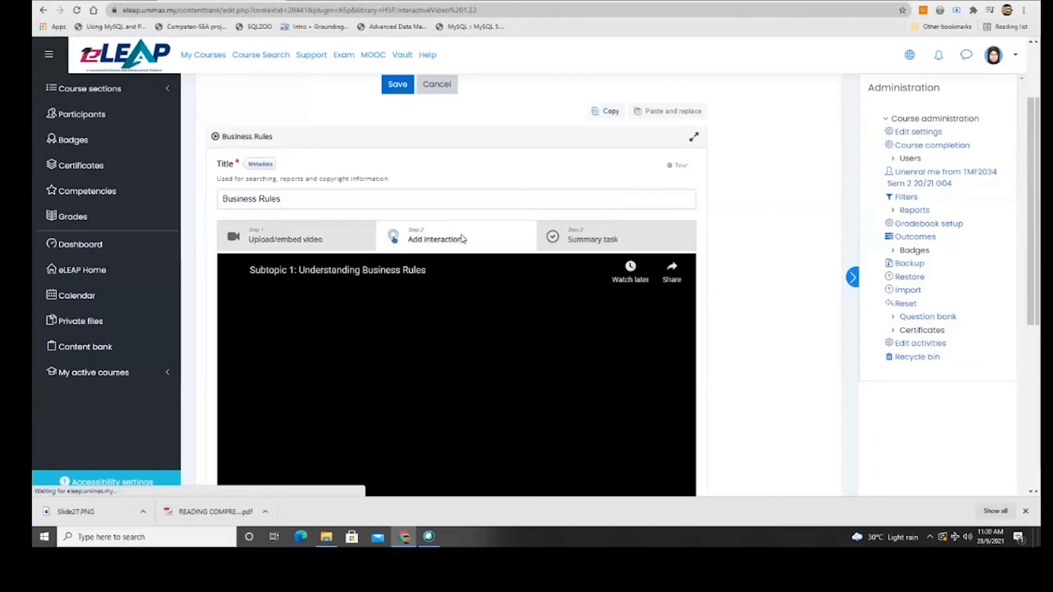
Exit the tour and review the Interactive Video title, description and poster fields.
{"action": "left_click", "coordinate": [284, 240]}
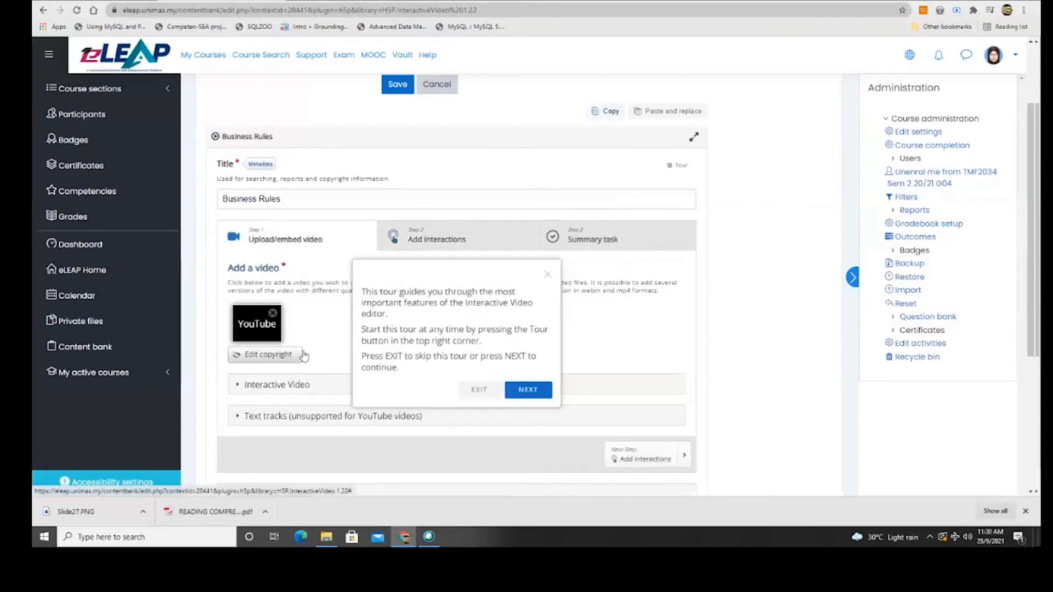
{"action": "left_click", "coordinate": [477, 389]}
{"action": "left_click", "coordinate": [271, 387]}
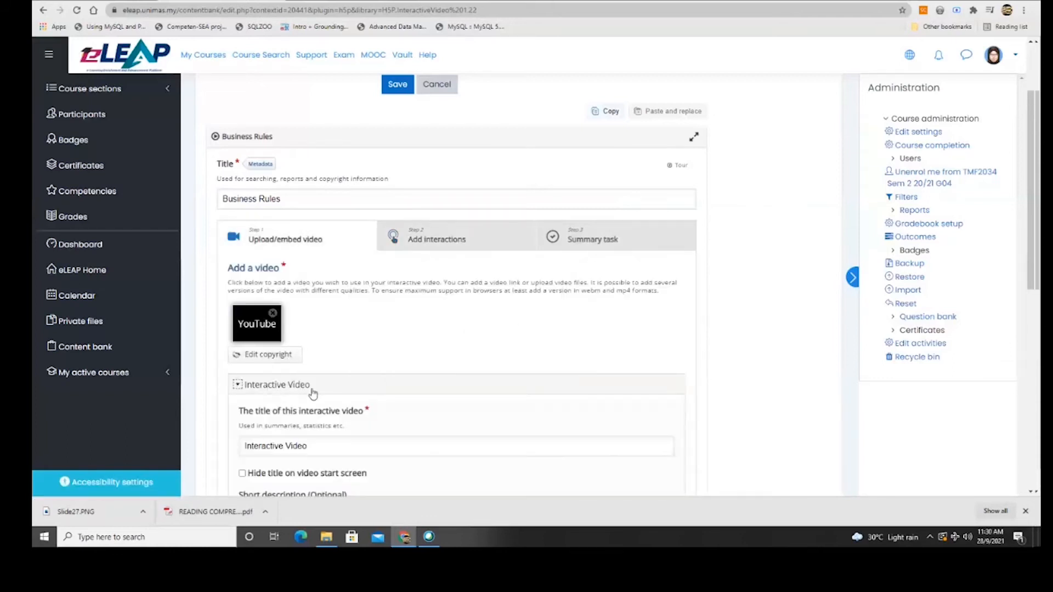
{"action": "scroll", "coordinate": [313, 393], "scroll_direction": "down", "scroll_amount": 2}
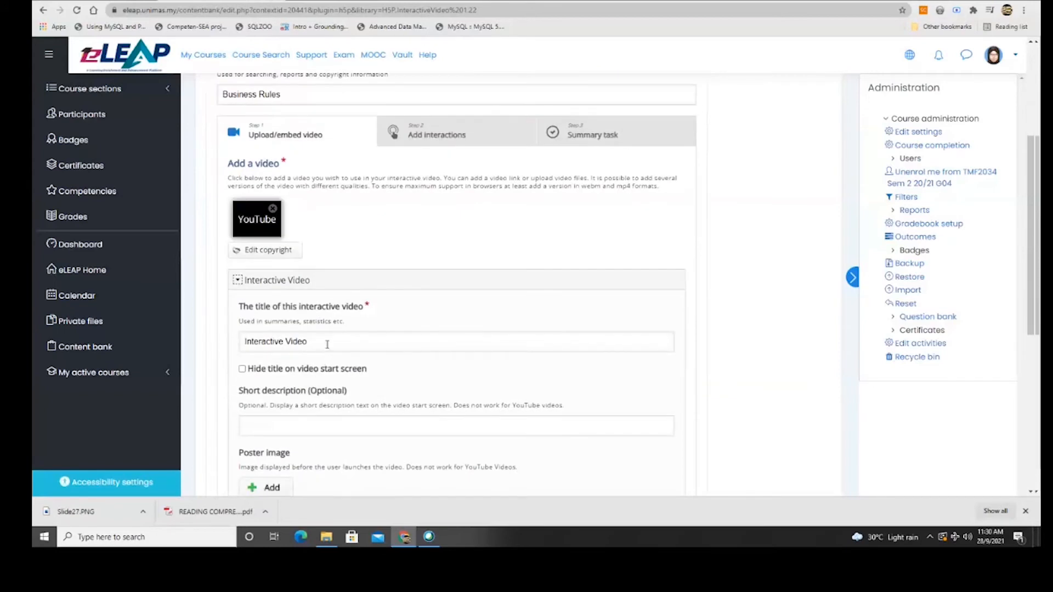
{"action": "scroll", "coordinate": [327, 345], "scroll_direction": "down", "scroll_amount": 2}
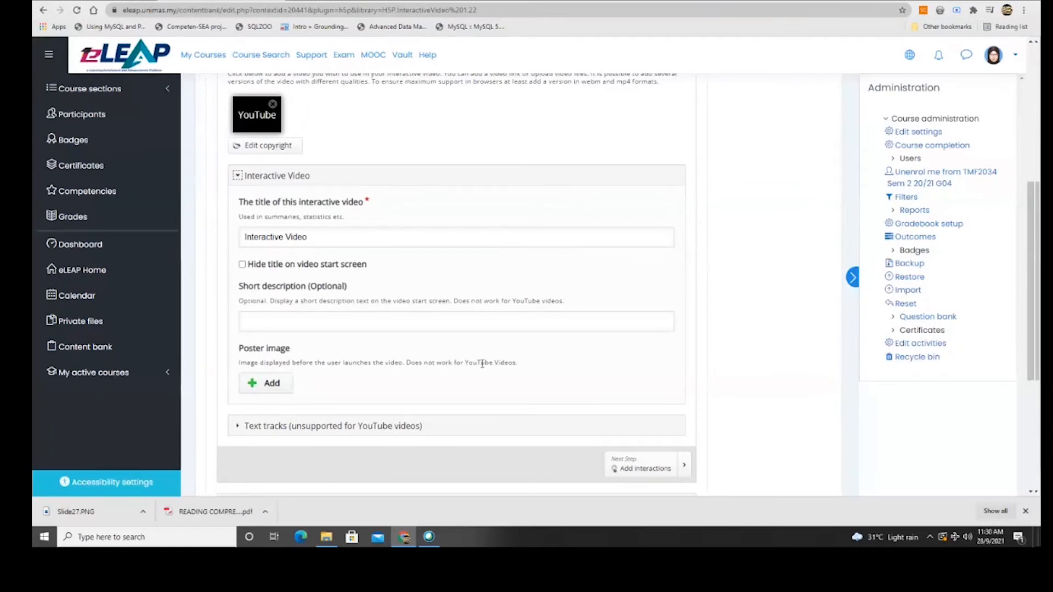
{"action": "scroll", "coordinate": [295, 355], "scroll_direction": "up", "scroll_amount": 3}
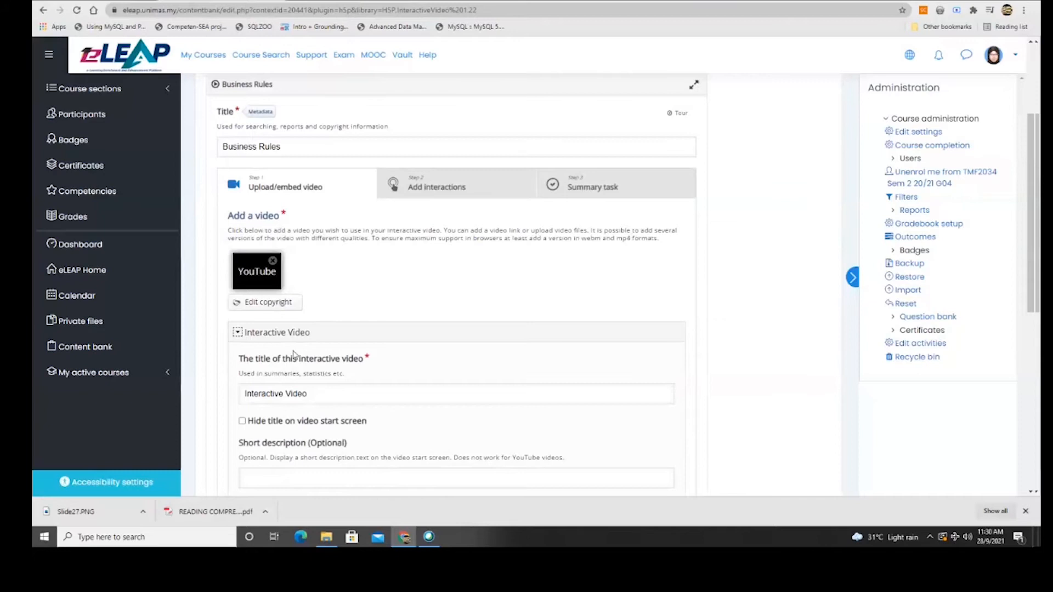
{"action": "scroll", "coordinate": [294, 356], "scroll_direction": "down", "scroll_amount": 3}
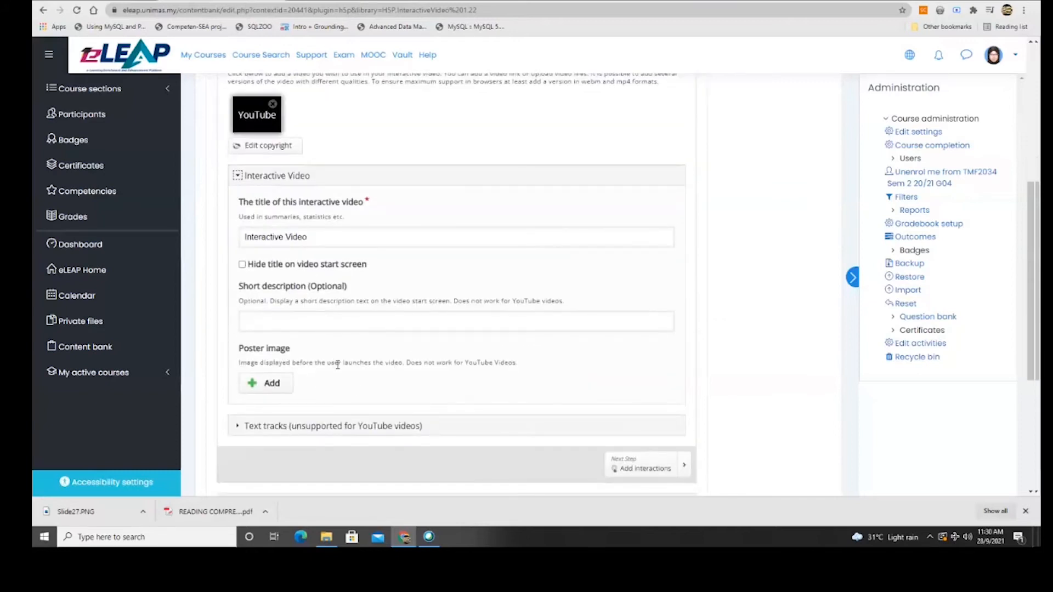
{"action": "scroll", "coordinate": [332, 362], "scroll_direction": "up", "scroll_amount": 3}
{"action": "left_click", "coordinate": [423, 183]}
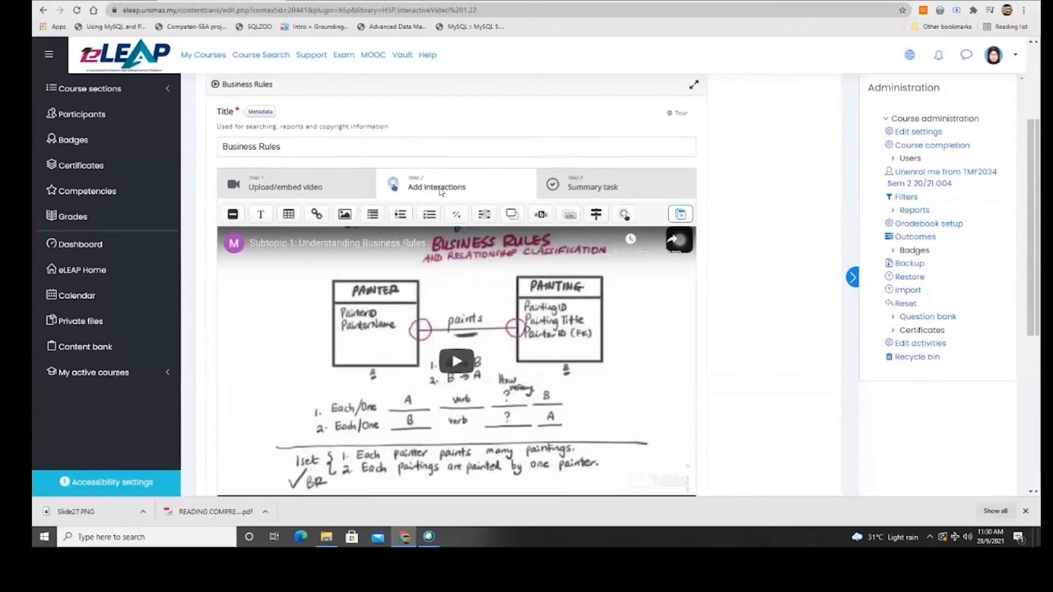
{"action": "scroll", "coordinate": [358, 320], "scroll_direction": "down", "scroll_amount": 1}
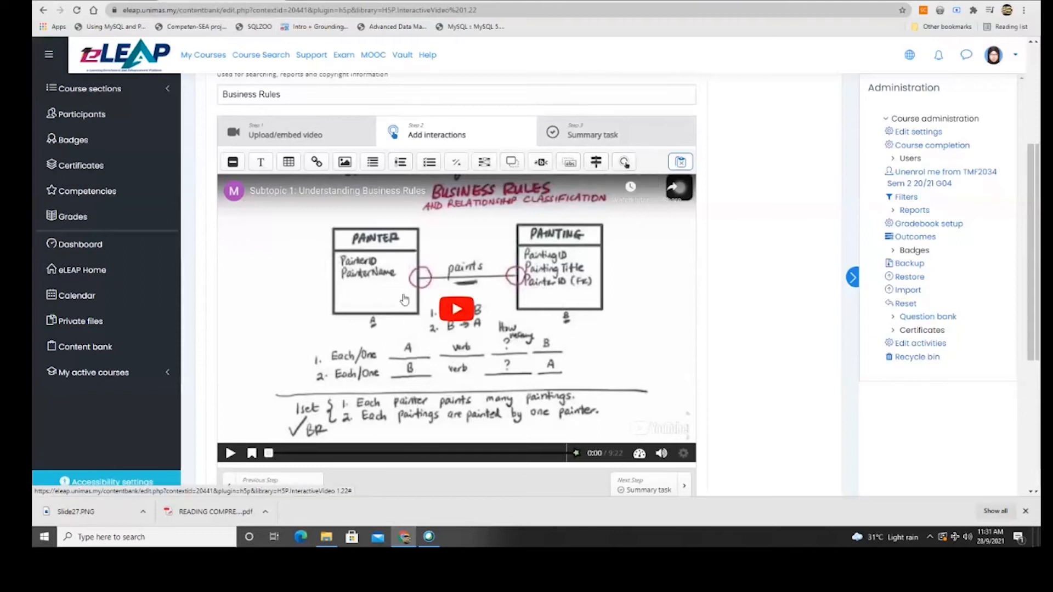
Mute the video preview, seek forward and pause at 2:25 to show bookmark options.
{"action": "left_click", "coordinate": [456, 309]}
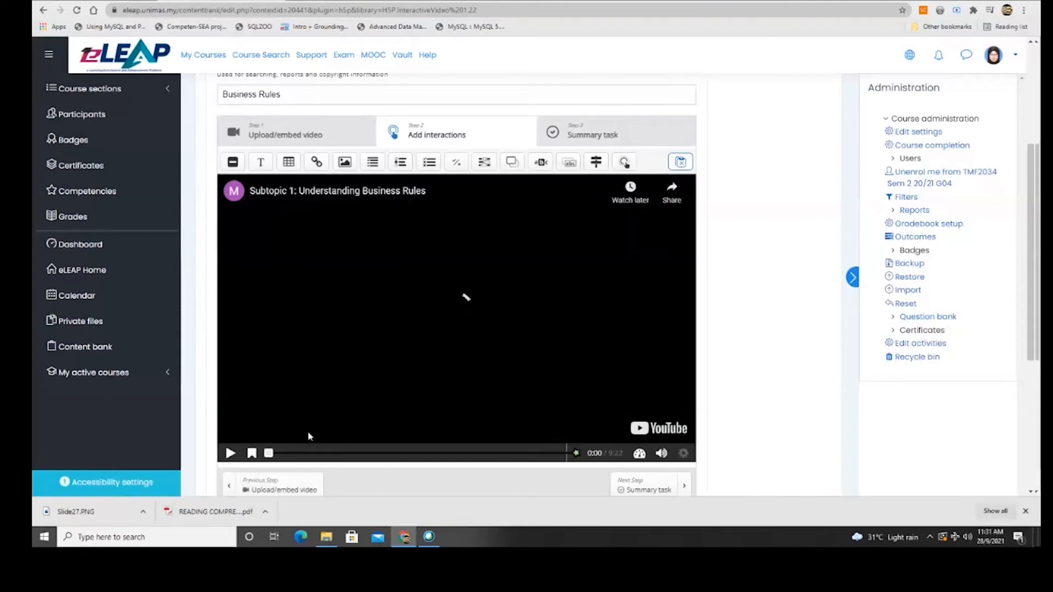
{"action": "left_click", "coordinate": [252, 455]}
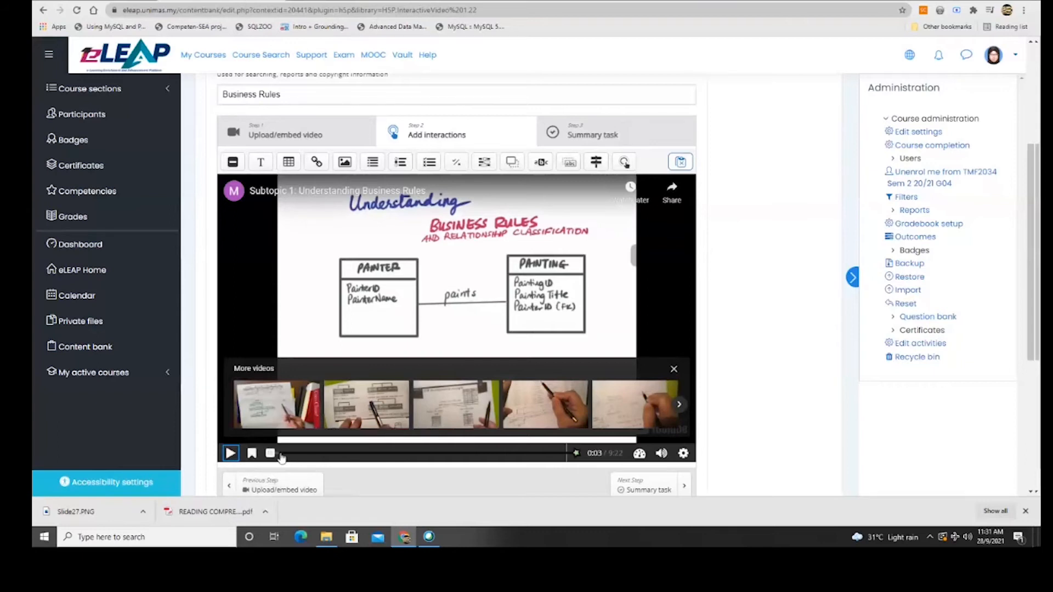
{"action": "left_click_drag", "start_coordinate": [275, 459], "coordinate": [299, 461]}
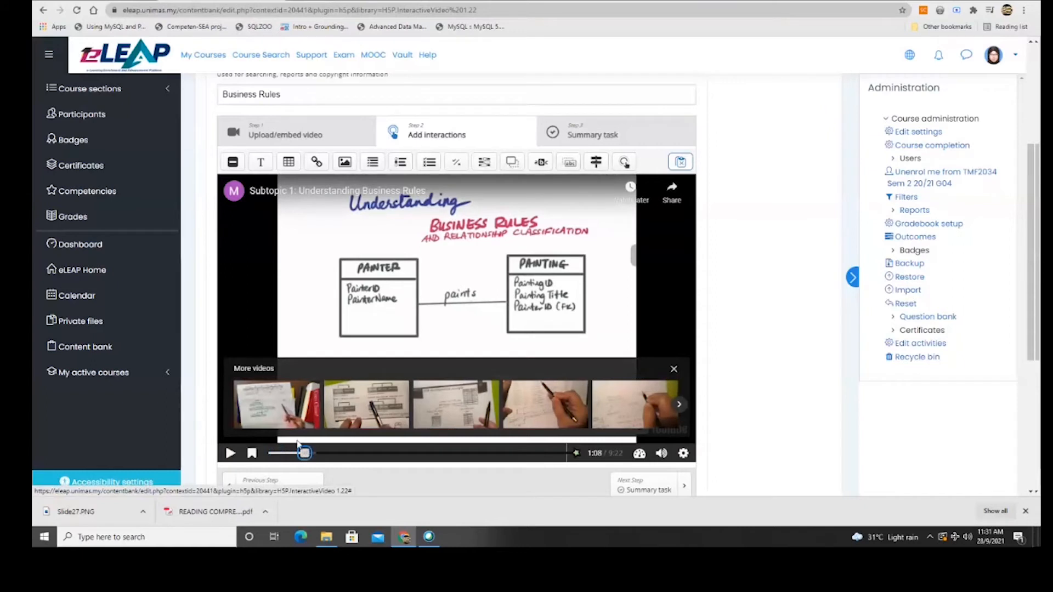
{"action": "left_click", "coordinate": [673, 371]}
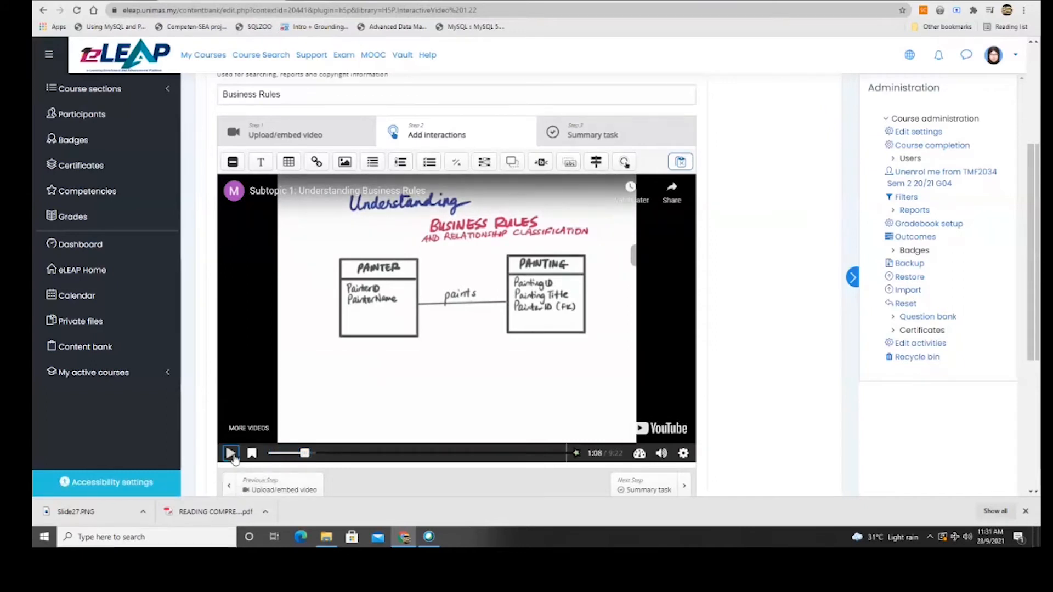
{"action": "left_click", "coordinate": [231, 454]}
{"action": "left_click", "coordinate": [662, 454]}
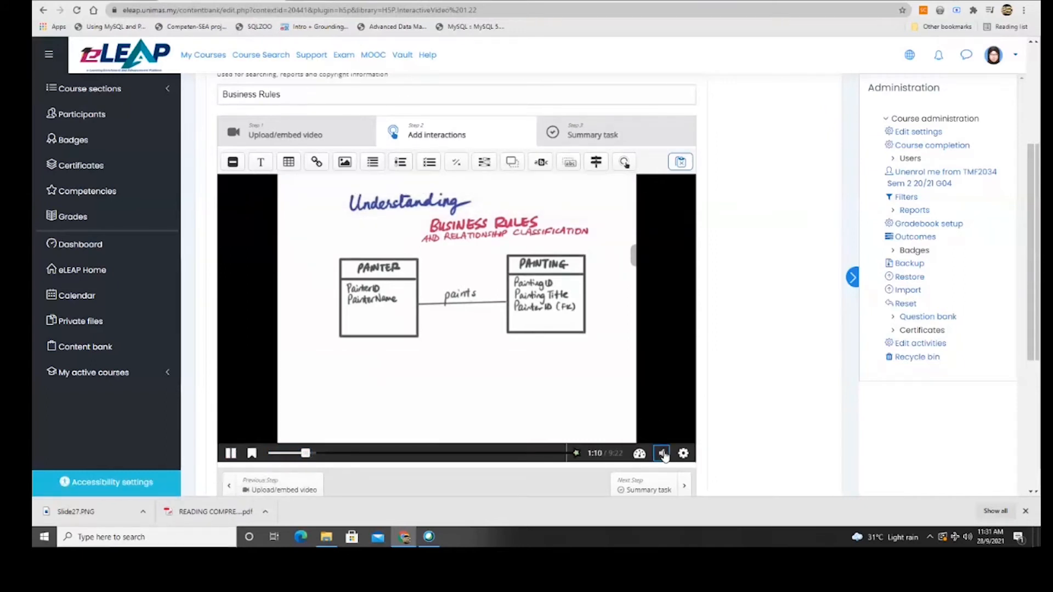
{"action": "left_click_drag", "start_coordinate": [306, 453], "coordinate": [347, 460]}
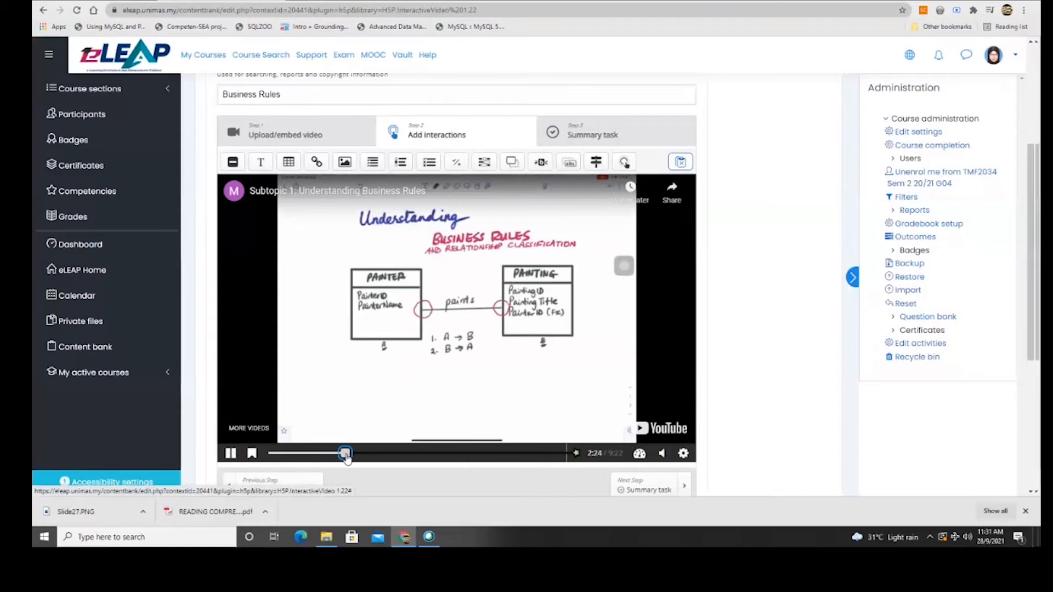
{"action": "left_click", "coordinate": [249, 454]}
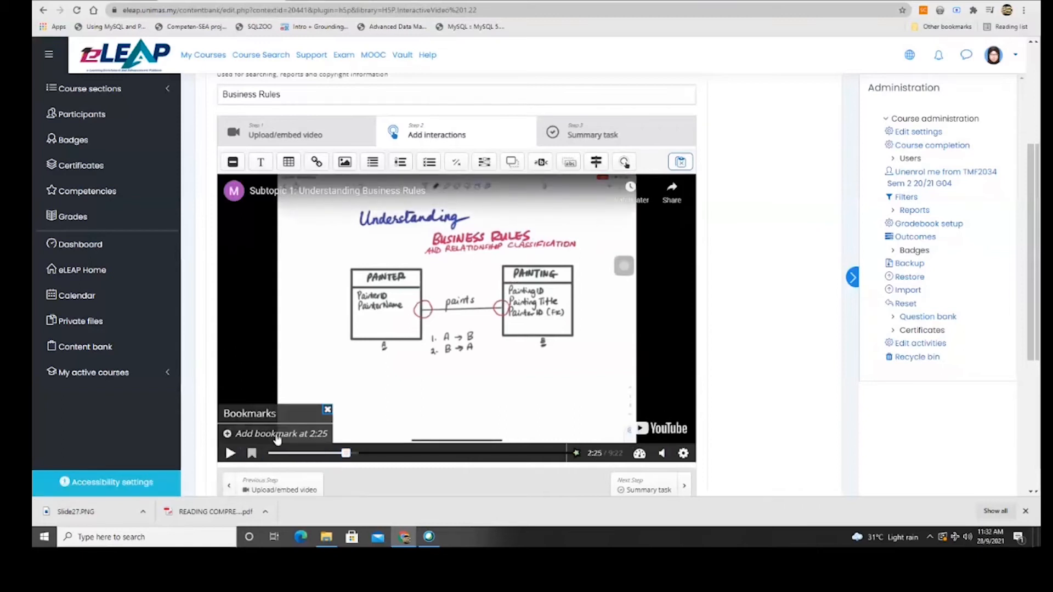
Add a 'Question 1' bookmark at 2:25 and check it from the bookmarks list.
{"action": "left_click", "coordinate": [277, 436]}
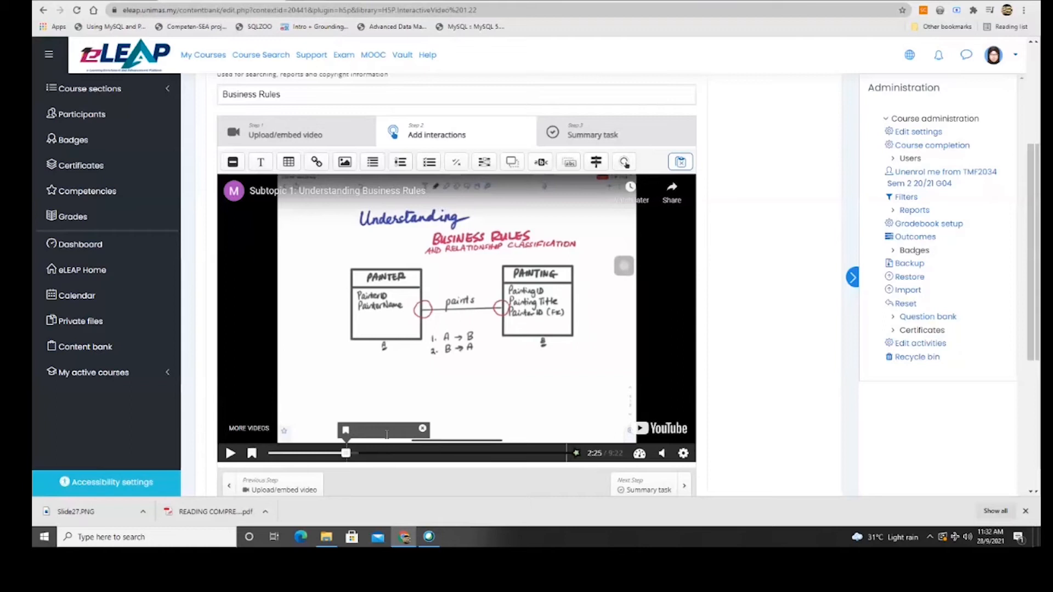
{"action": "type", "text": "Question"}
{"action": "left_click", "coordinate": [440, 419]}
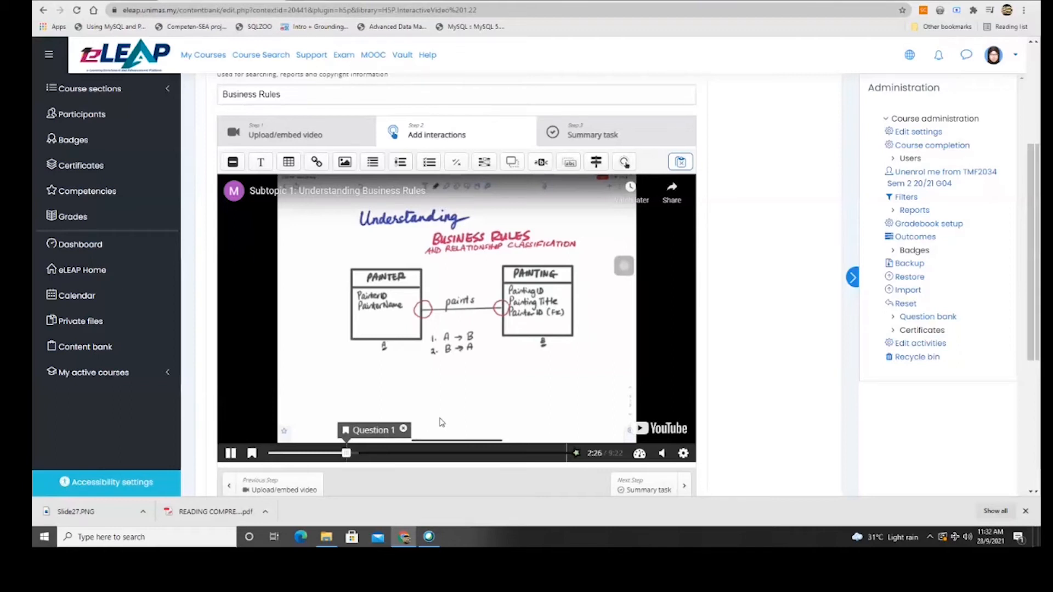
{"action": "left_click", "coordinate": [442, 423]}
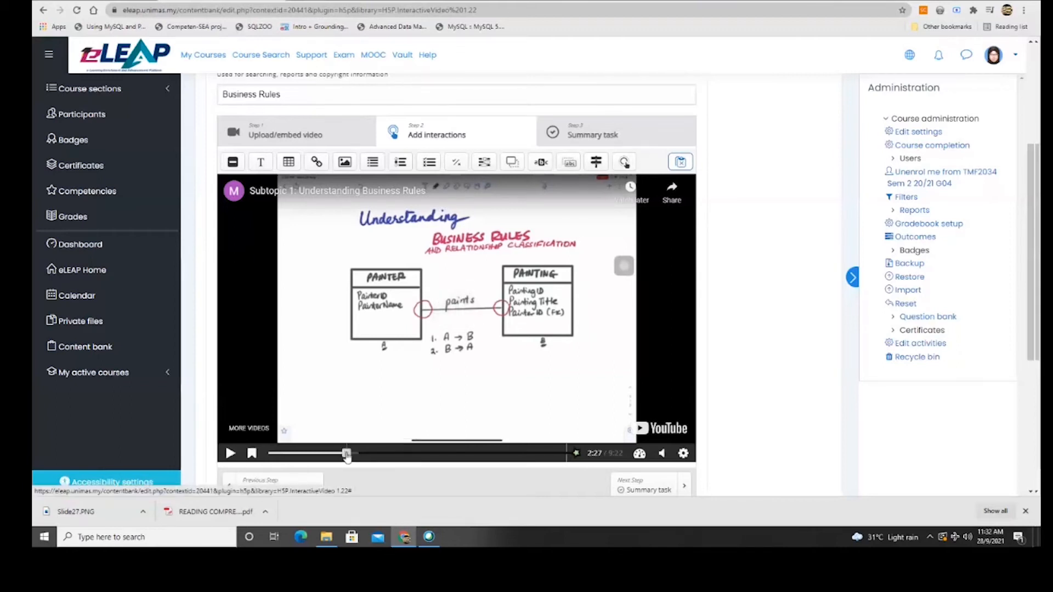
{"action": "left_click_drag", "start_coordinate": [347, 454], "coordinate": [347, 455]}
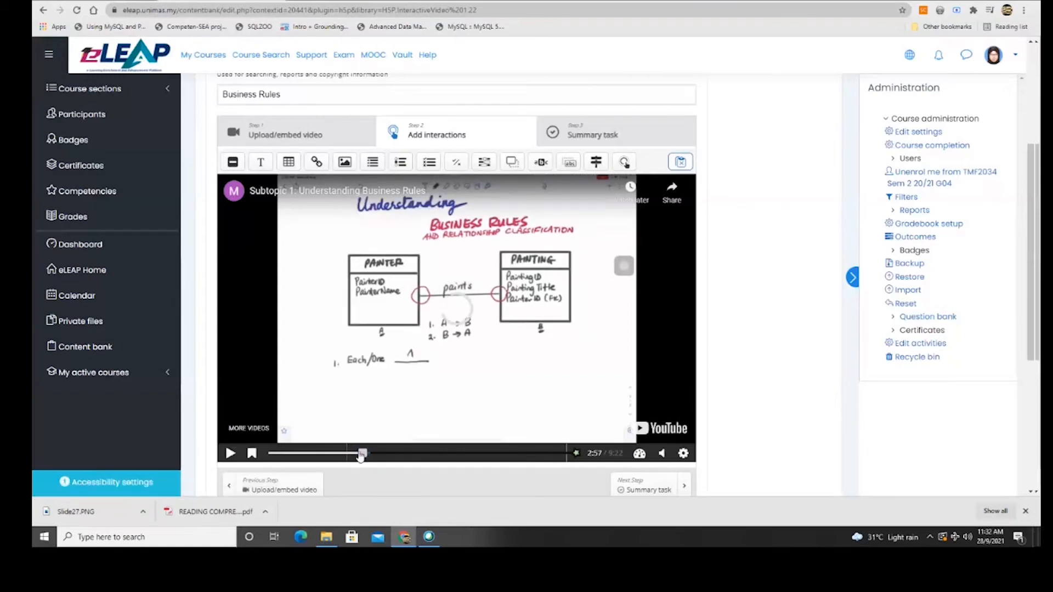
{"action": "left_click_drag", "start_coordinate": [361, 454], "coordinate": [351, 454]}
{"action": "left_click", "coordinate": [252, 453]}
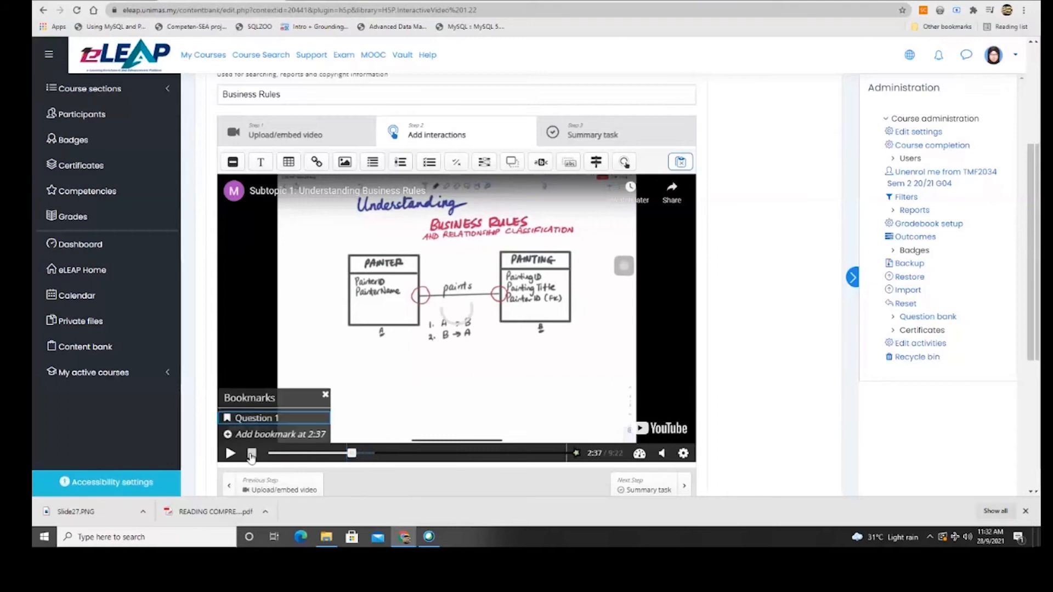
{"action": "left_click", "coordinate": [288, 418]}
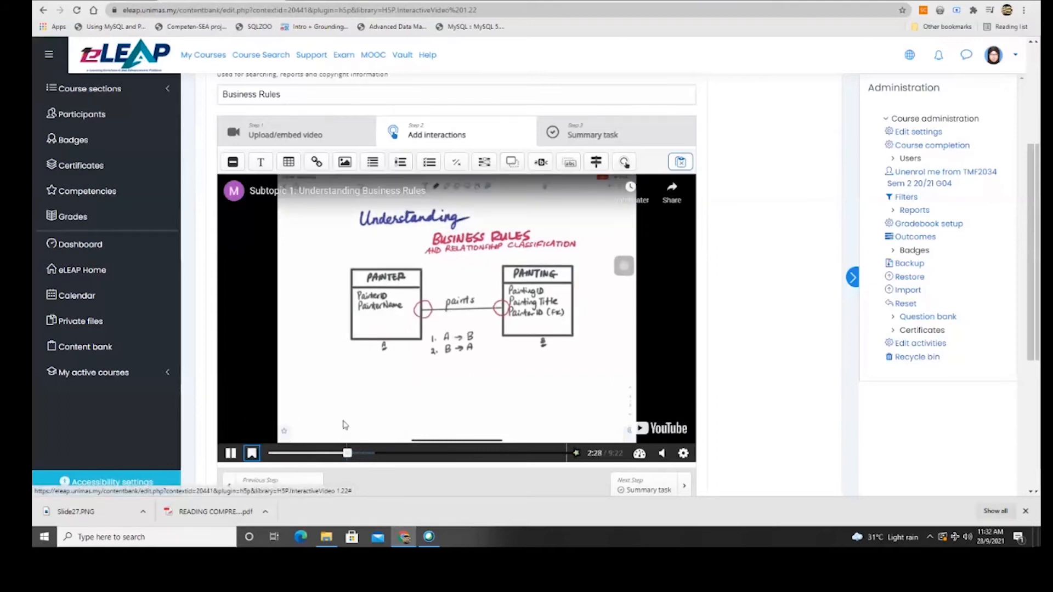
{"action": "left_click", "coordinate": [252, 453]}
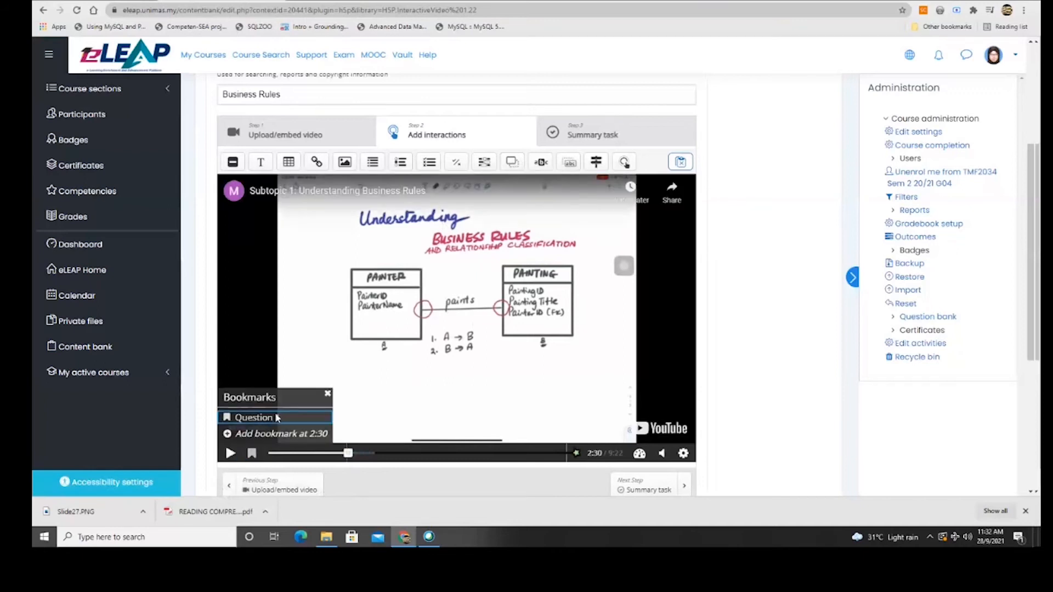
{"action": "left_click", "coordinate": [277, 418]}
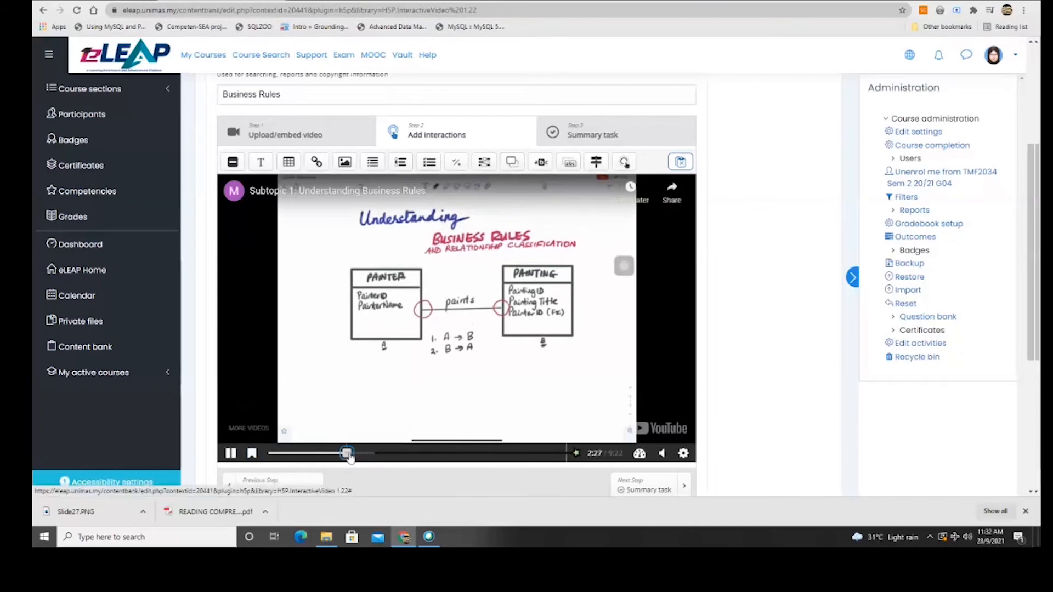
Add a 'Question 2' bookmark at 5:46.
{"action": "left_click_drag", "start_coordinate": [349, 457], "coordinate": [452, 464]}
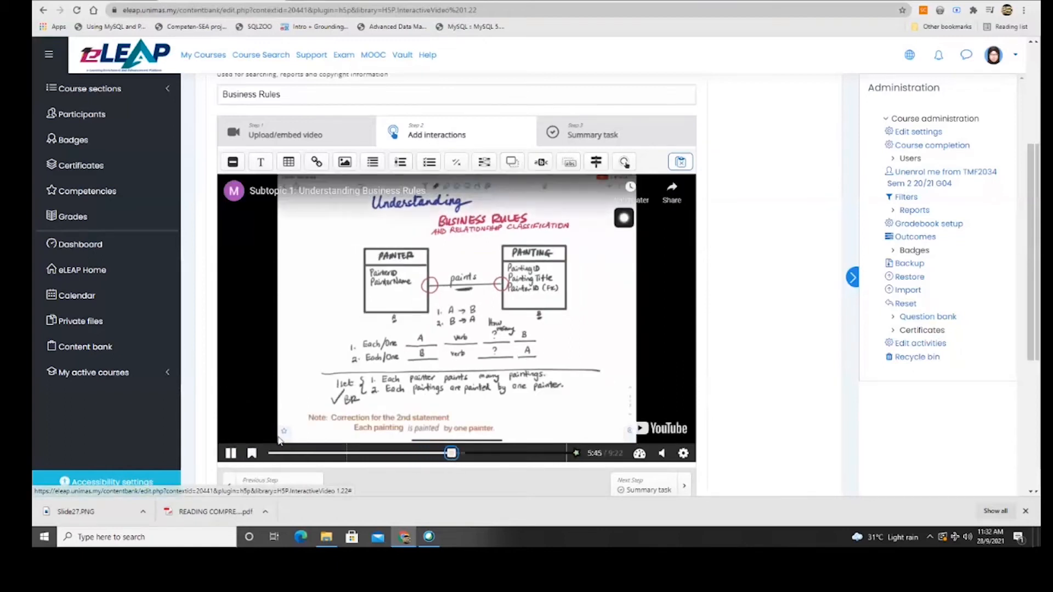
{"action": "left_click", "coordinate": [251, 453]}
{"action": "left_click", "coordinate": [291, 442]}
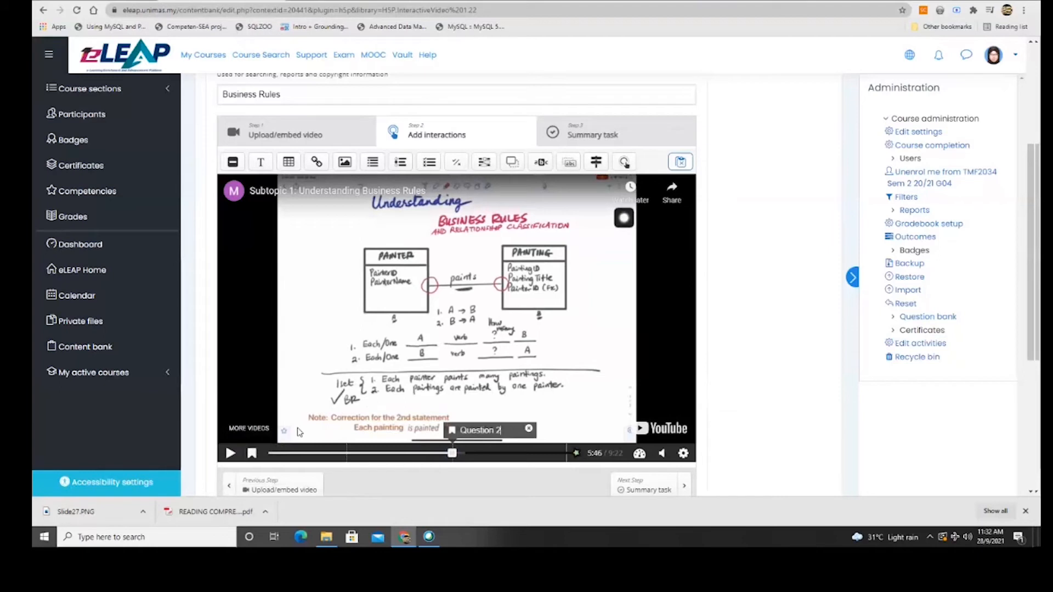
{"action": "key", "text": "Return"}
Add a 'Question 3' bookmark at 8:25, then jump back to Question 1.
{"action": "left_click_drag", "start_coordinate": [454, 454], "coordinate": [536, 458]}
{"action": "left_click", "coordinate": [252, 453]}
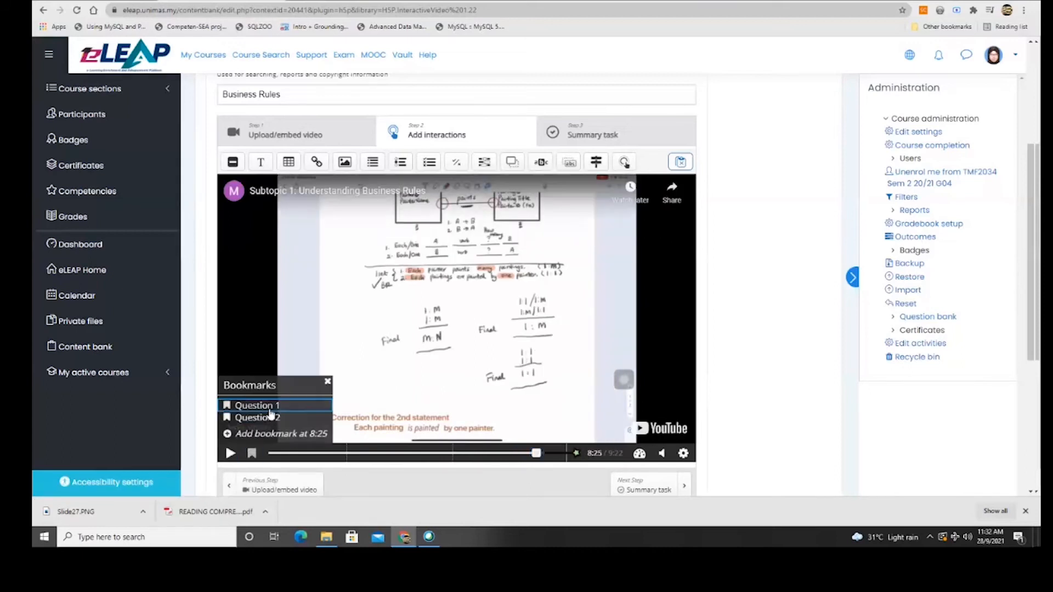
{"action": "left_click", "coordinate": [268, 434]}
{"action": "type", "text": "Question"}
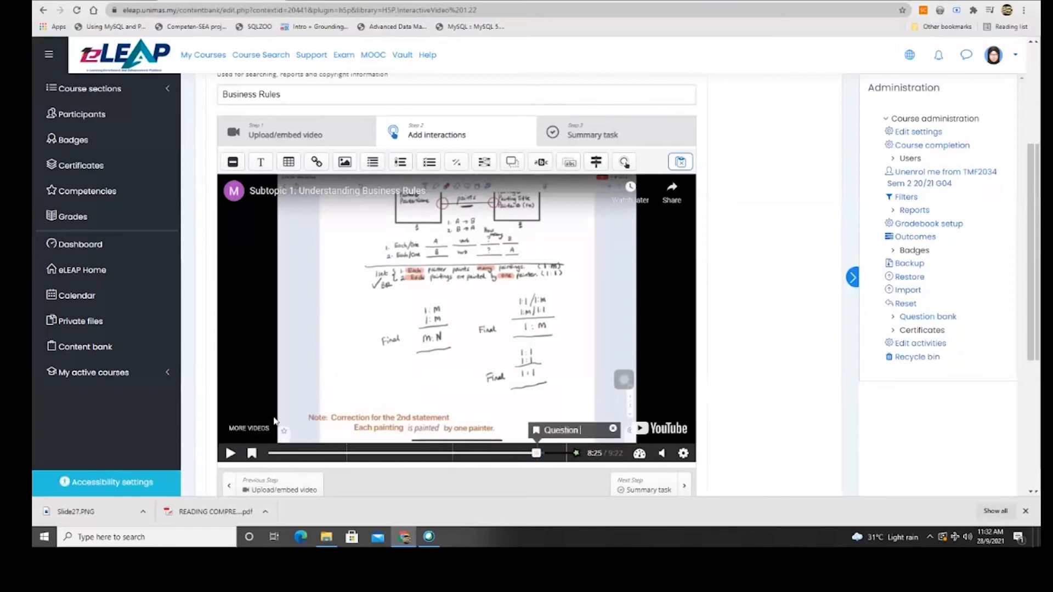
{"action": "left_click", "coordinate": [501, 432]}
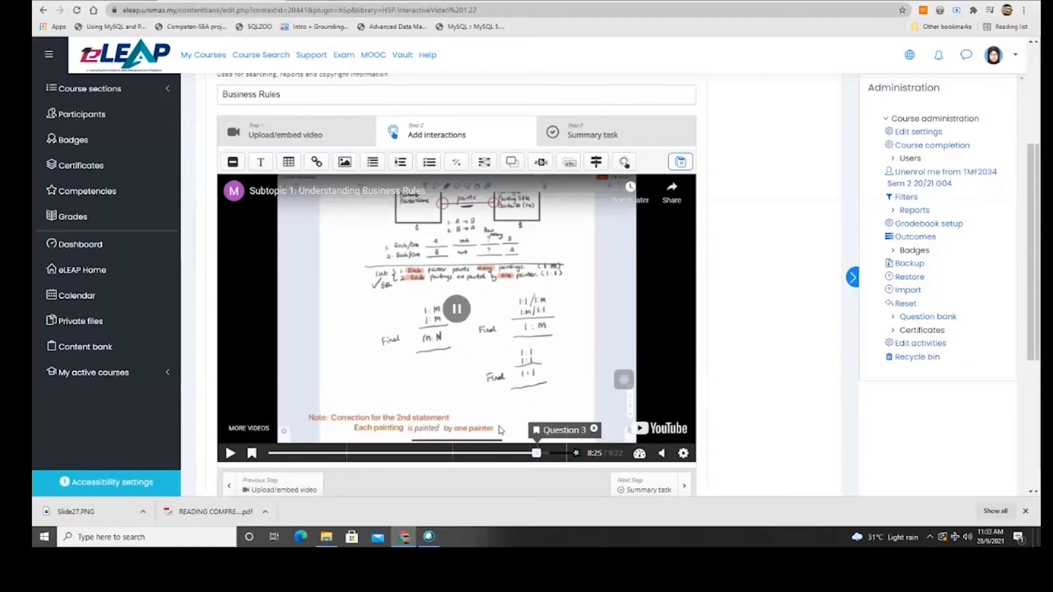
{"action": "left_click", "coordinate": [252, 454]}
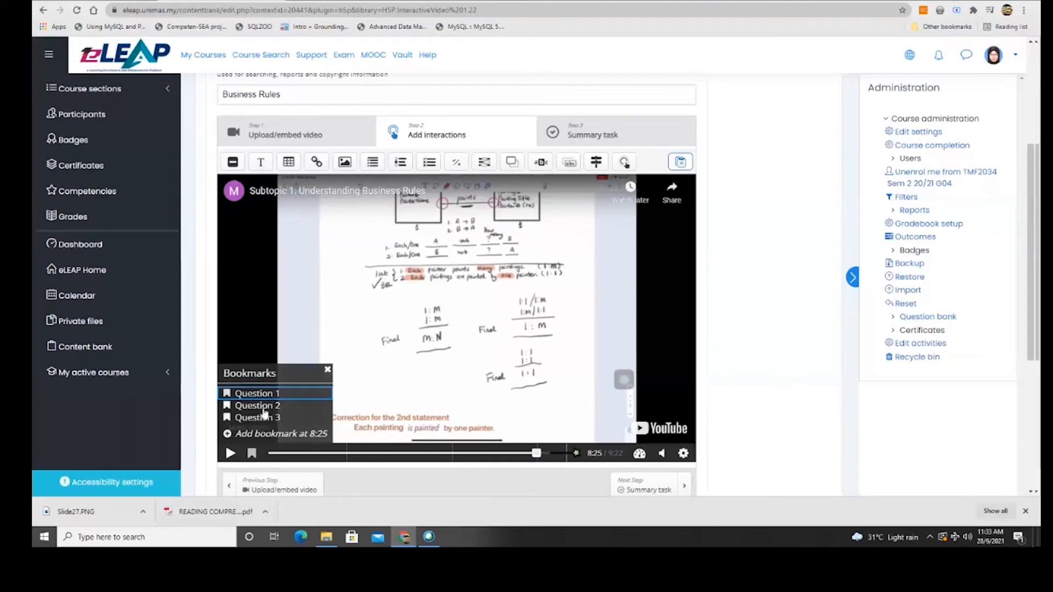
{"action": "left_click", "coordinate": [267, 396]}
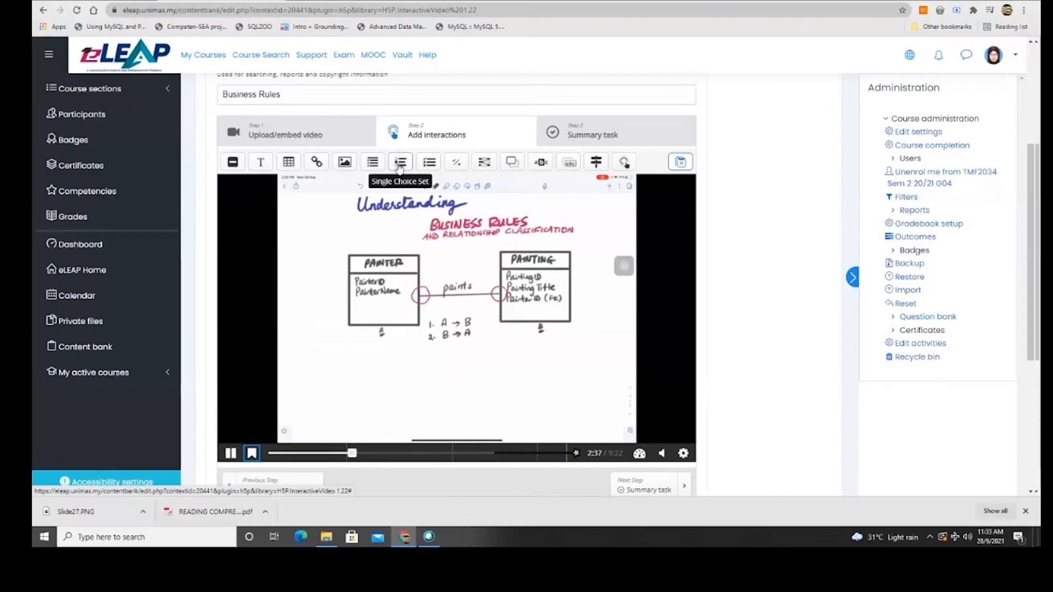
Add a True/False interaction that pauses the video and displays as a poster.
{"action": "left_click", "coordinate": [460, 164]}
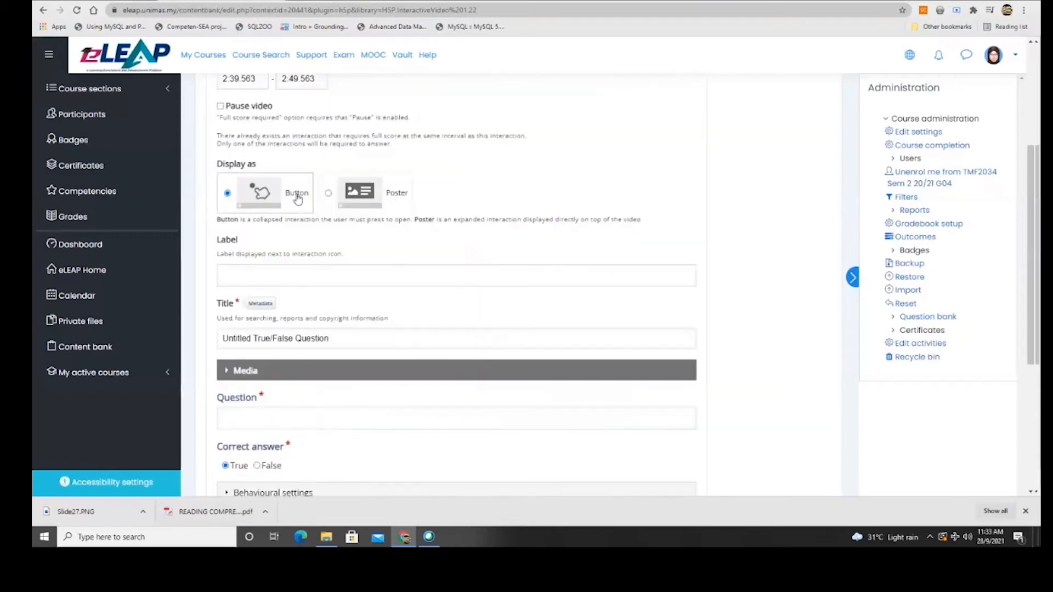
{"action": "scroll", "coordinate": [296, 204], "scroll_direction": "up", "scroll_amount": 1}
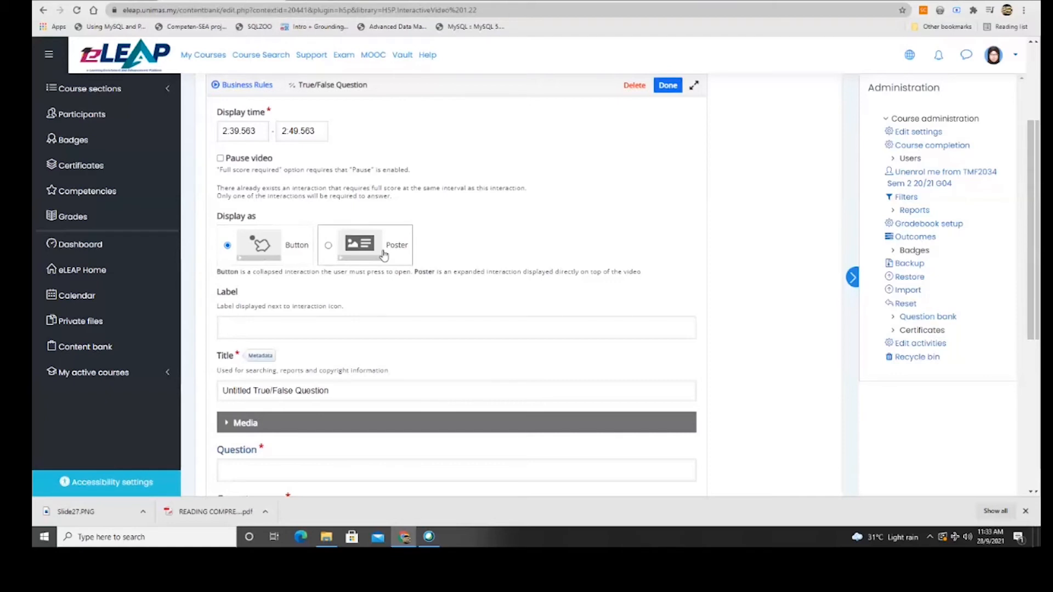
{"action": "left_click", "coordinate": [341, 253]}
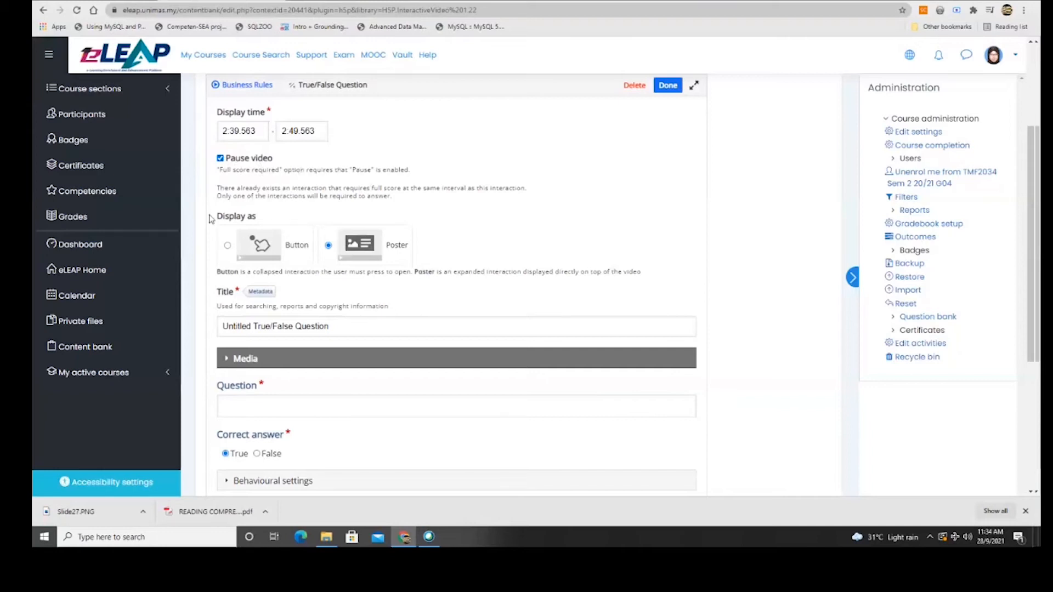
{"action": "left_click", "coordinate": [228, 246]}
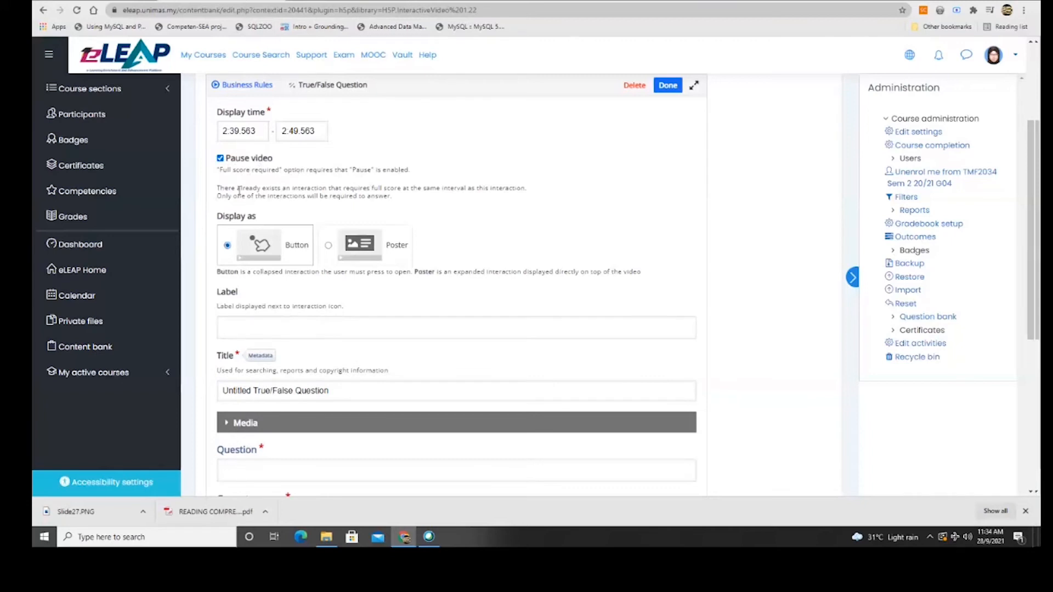
{"action": "left_click", "coordinate": [220, 159]}
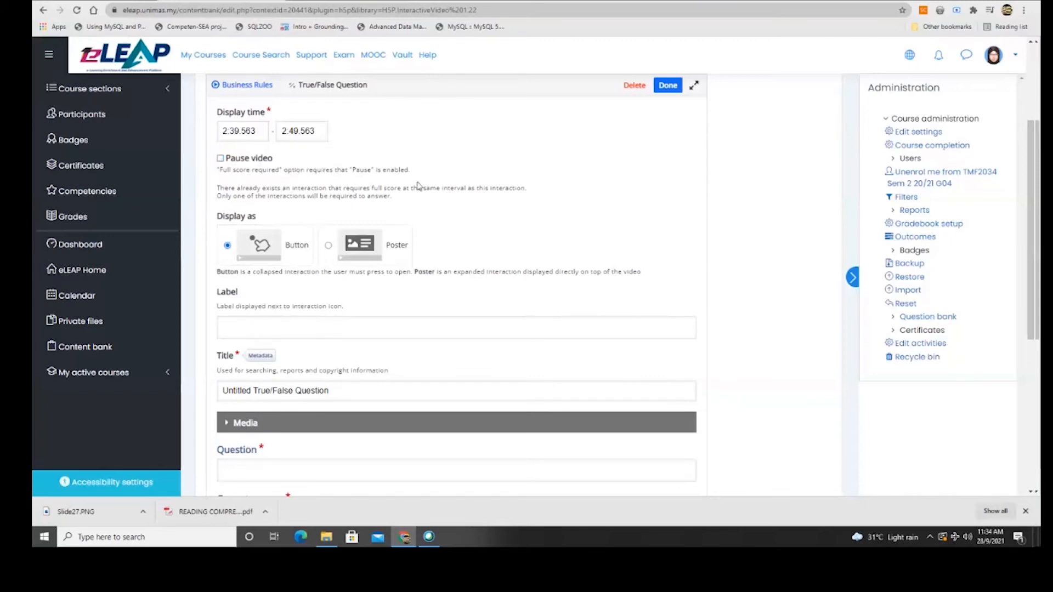
{"action": "left_click", "coordinate": [221, 159]}
{"action": "left_click", "coordinate": [220, 160]}
{"action": "left_click", "coordinate": [329, 246]}
{"action": "left_click", "coordinate": [220, 159]}
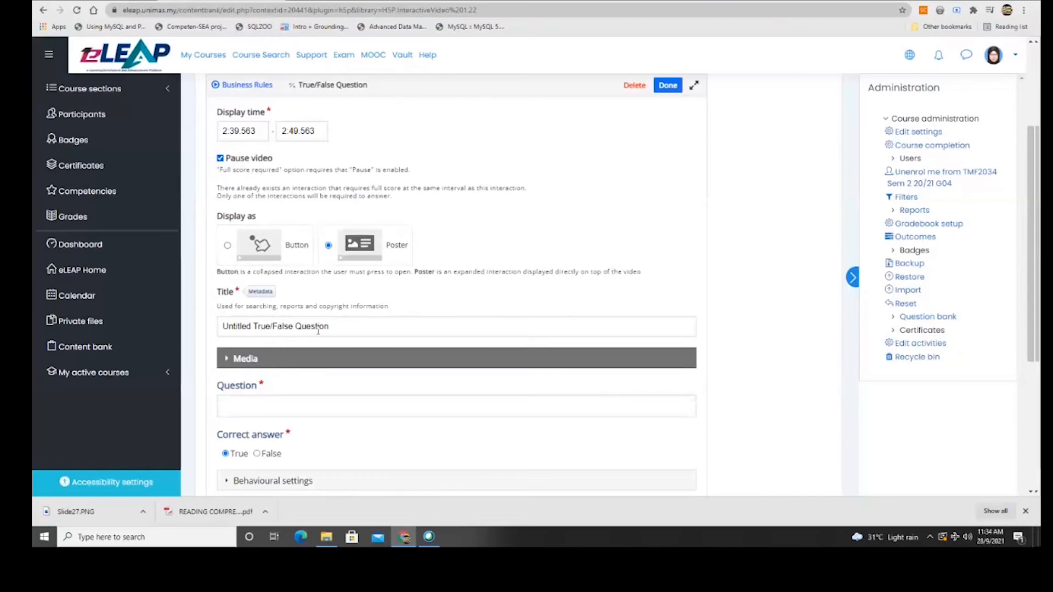
Title it 'T/F', leave media unset, and enter 'Business rules is a set of statements'.
{"action": "left_click_drag", "start_coordinate": [333, 326], "coordinate": [134, 322]}
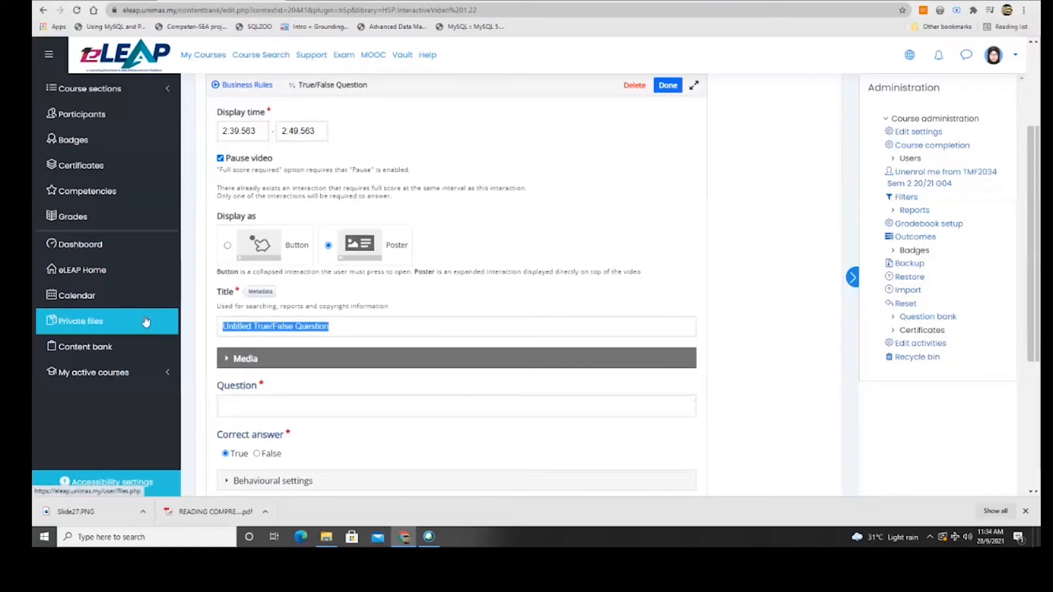
{"action": "type", "text": "T"}
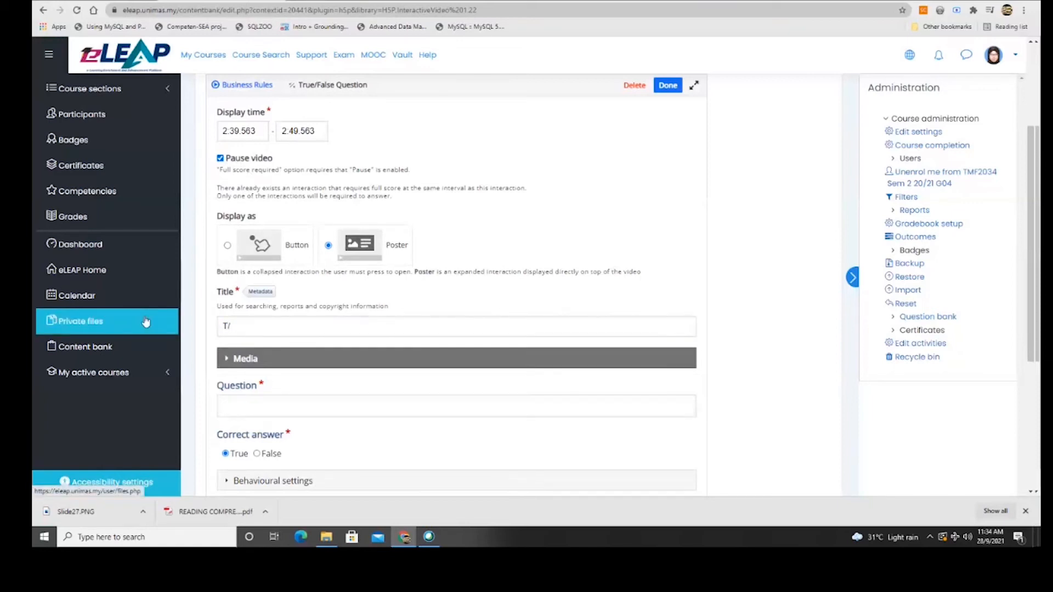
{"action": "type", "text": "/F"}
{"action": "left_click", "coordinate": [226, 359]}
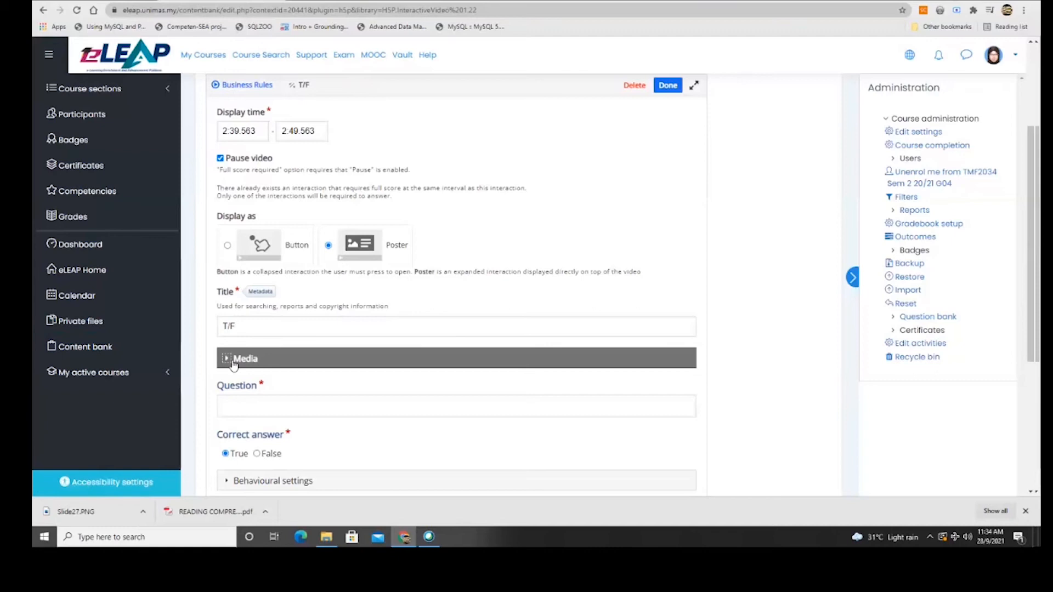
{"action": "left_click", "coordinate": [226, 359]}
{"action": "left_click", "coordinate": [227, 360]}
{"action": "left_click", "coordinate": [243, 430]}
{"action": "left_click", "coordinate": [234, 386]}
{"action": "left_click", "coordinate": [226, 360]}
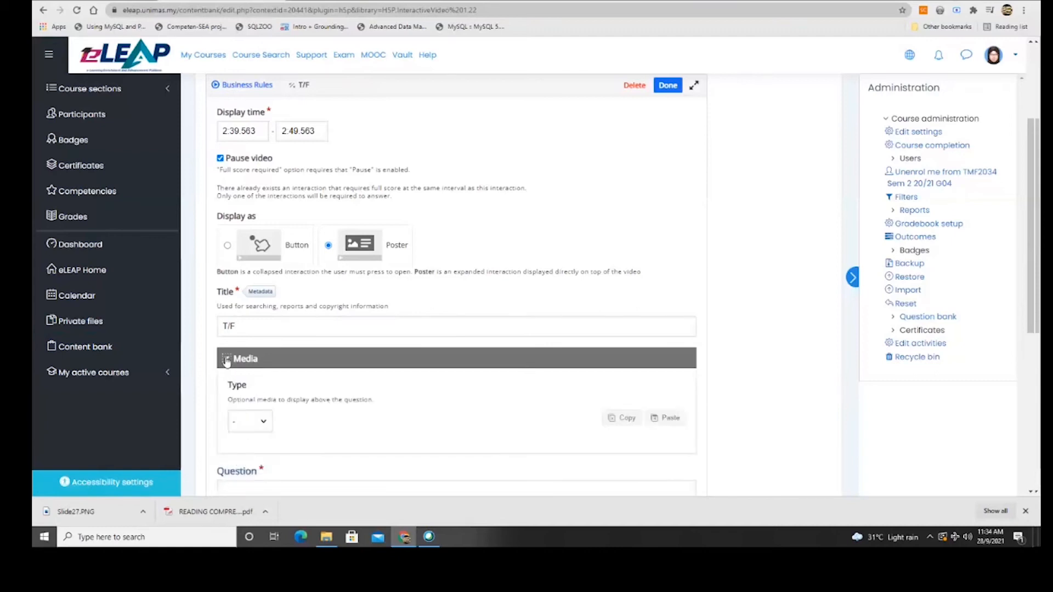
{"action": "left_click", "coordinate": [263, 410]}
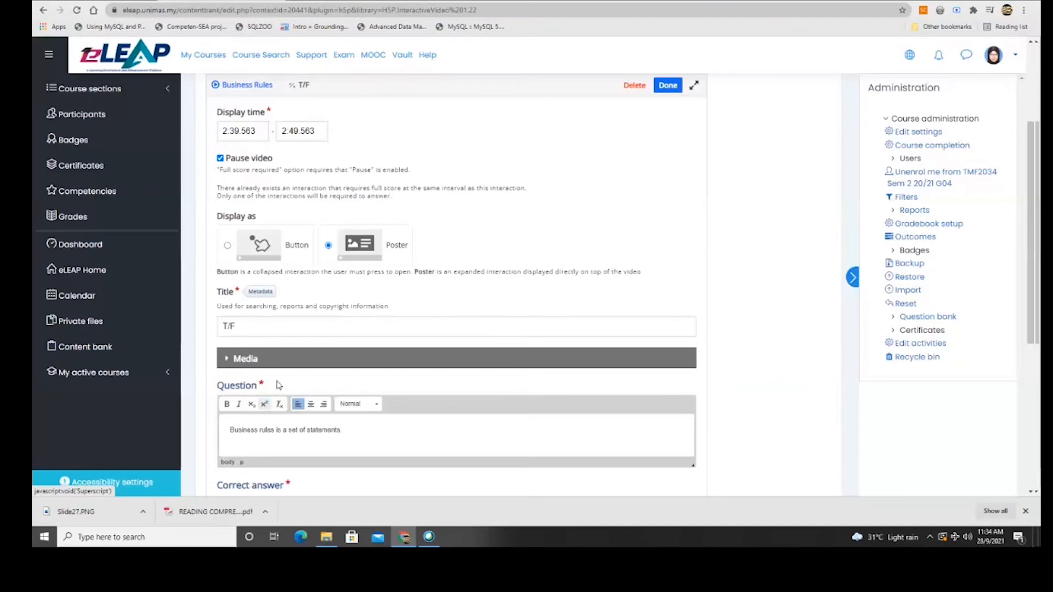
{"action": "scroll", "coordinate": [263, 406], "scroll_direction": "down", "scroll_amount": 2}
{"action": "scroll", "coordinate": [362, 402], "scroll_direction": "down", "scroll_amount": 1}
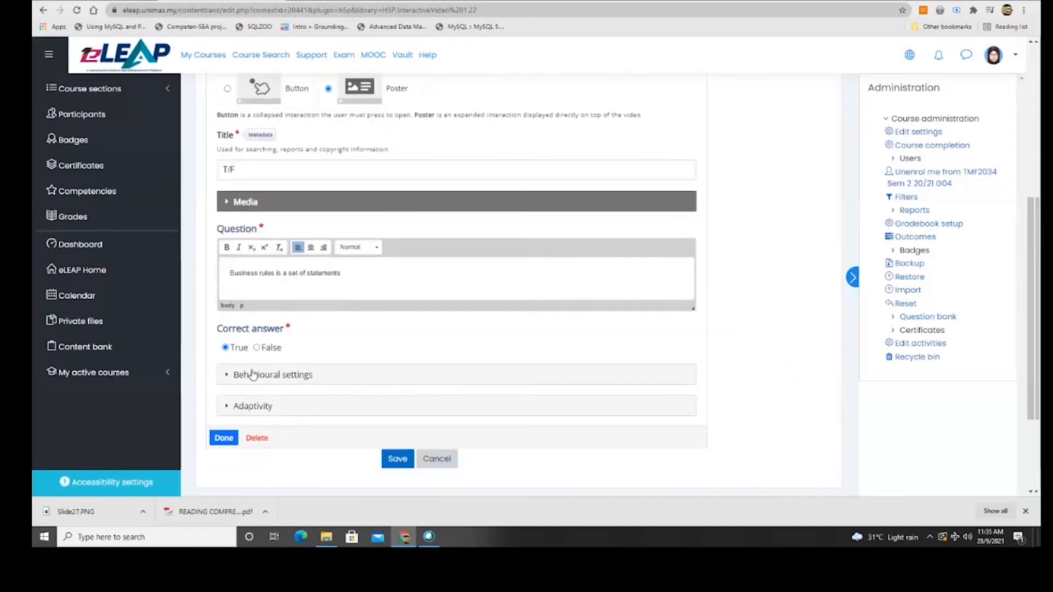
Untick Enable Retry in Behavioural settings and tick Require full score in Adaptivity.
{"action": "left_click", "coordinate": [265, 374]}
{"action": "scroll", "coordinate": [371, 387], "scroll_direction": "down", "scroll_amount": 3}
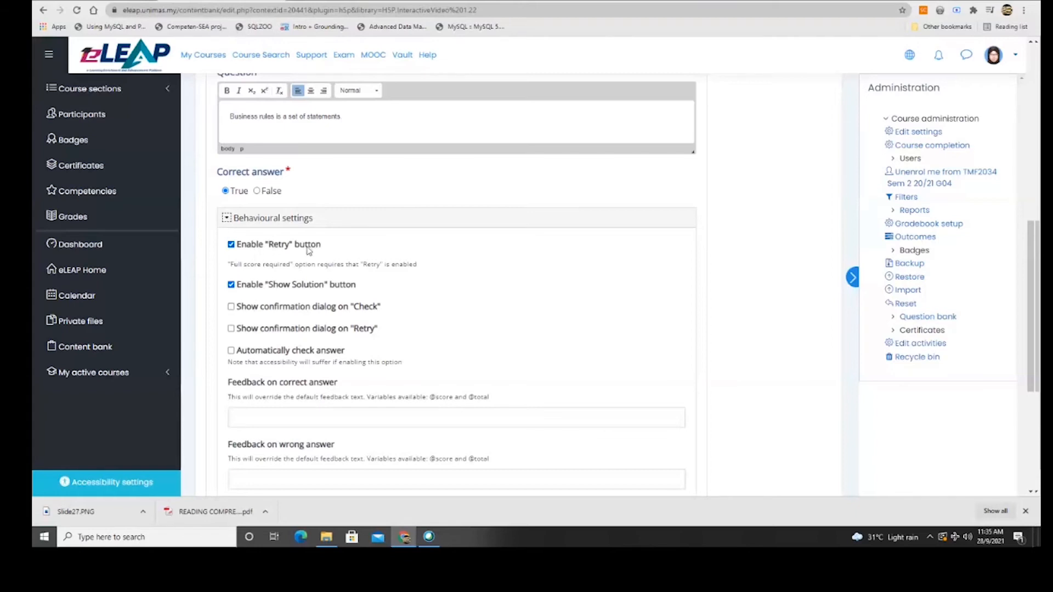
{"action": "left_click", "coordinate": [232, 246]}
{"action": "scroll", "coordinate": [261, 351], "scroll_direction": "down", "scroll_amount": 1}
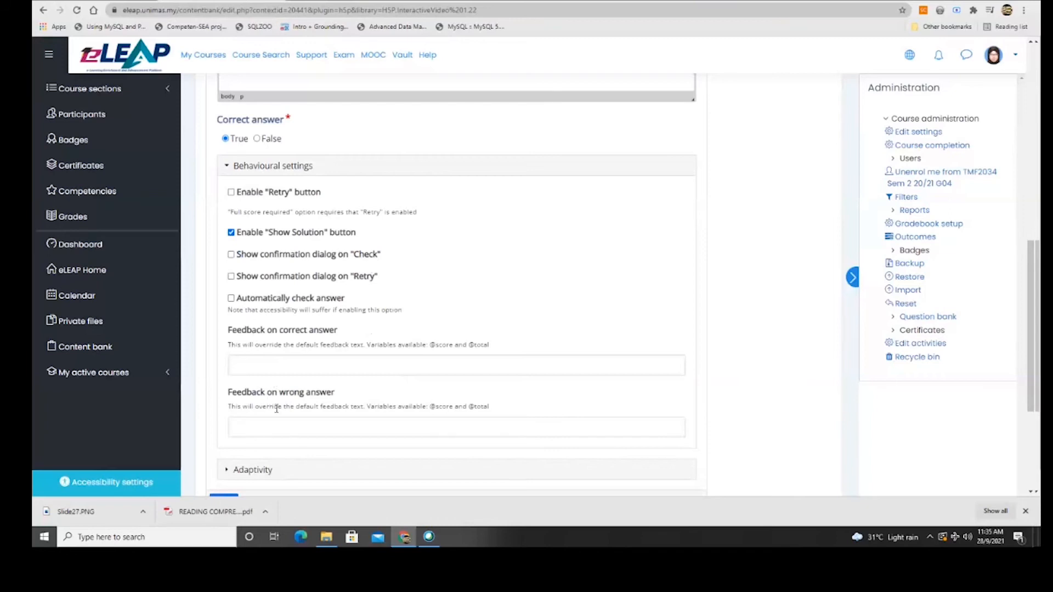
{"action": "scroll", "coordinate": [277, 408], "scroll_direction": "down", "scroll_amount": 2}
{"action": "left_click", "coordinate": [228, 365]}
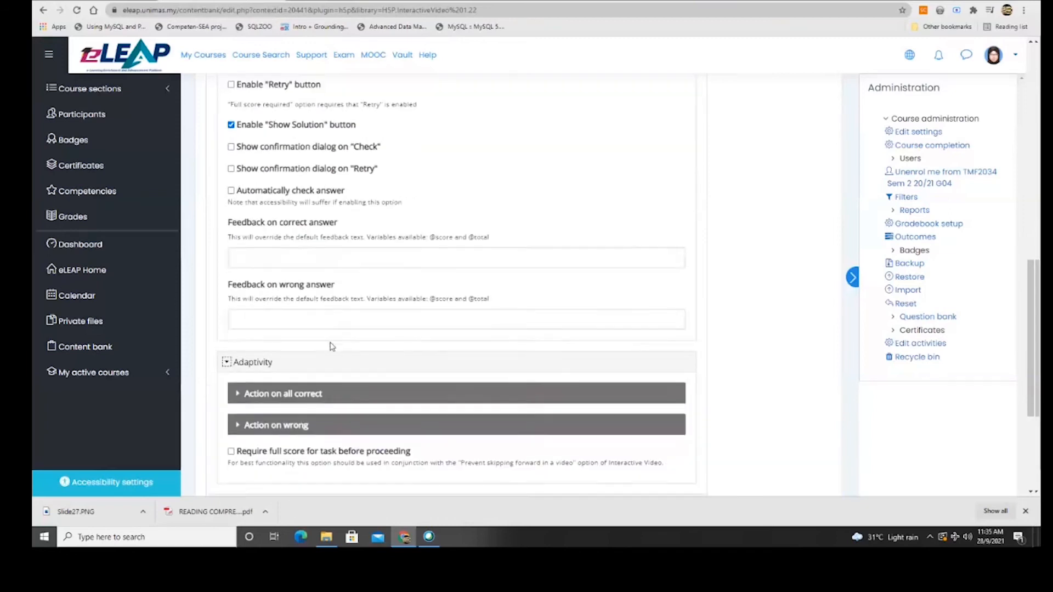
{"action": "scroll", "coordinate": [329, 345], "scroll_direction": "down", "scroll_amount": 3}
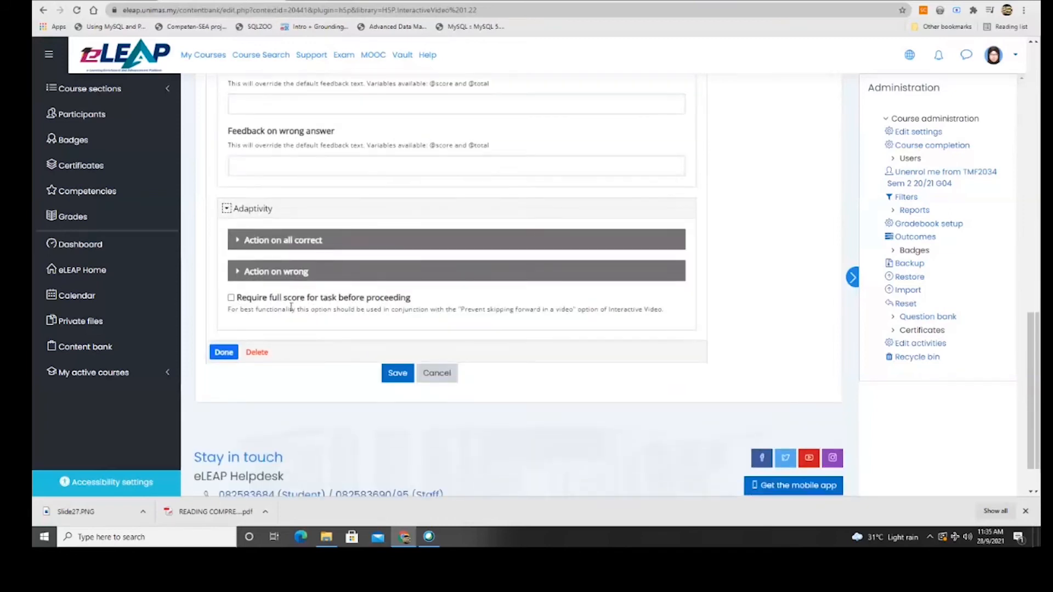
{"action": "left_click", "coordinate": [231, 299]}
Finish the True/False question and resize it to 310 × 360 over the video's upper centre.
{"action": "left_click", "coordinate": [222, 352]}
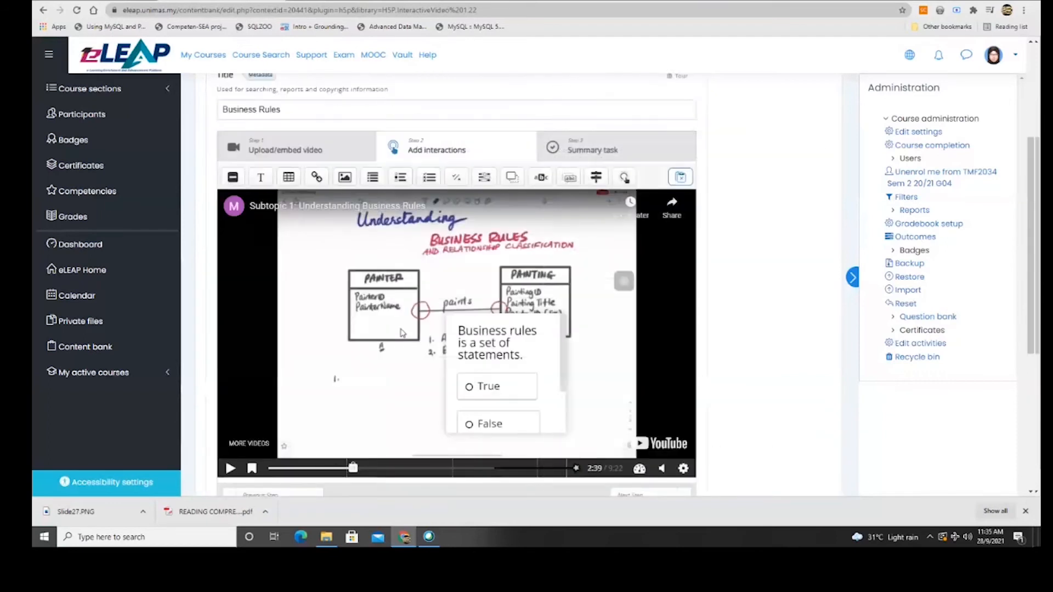
{"action": "left_click_drag", "start_coordinate": [559, 322], "coordinate": [572, 287]}
{"action": "left_click_drag", "start_coordinate": [517, 398], "coordinate": [519, 446]}
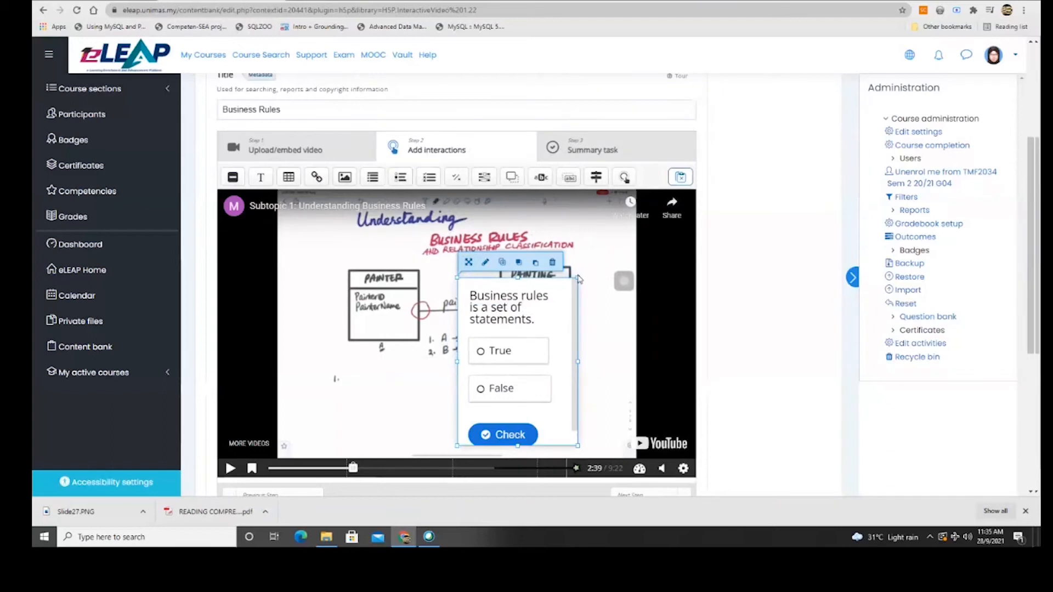
{"action": "left_click_drag", "start_coordinate": [579, 278], "coordinate": [620, 255]}
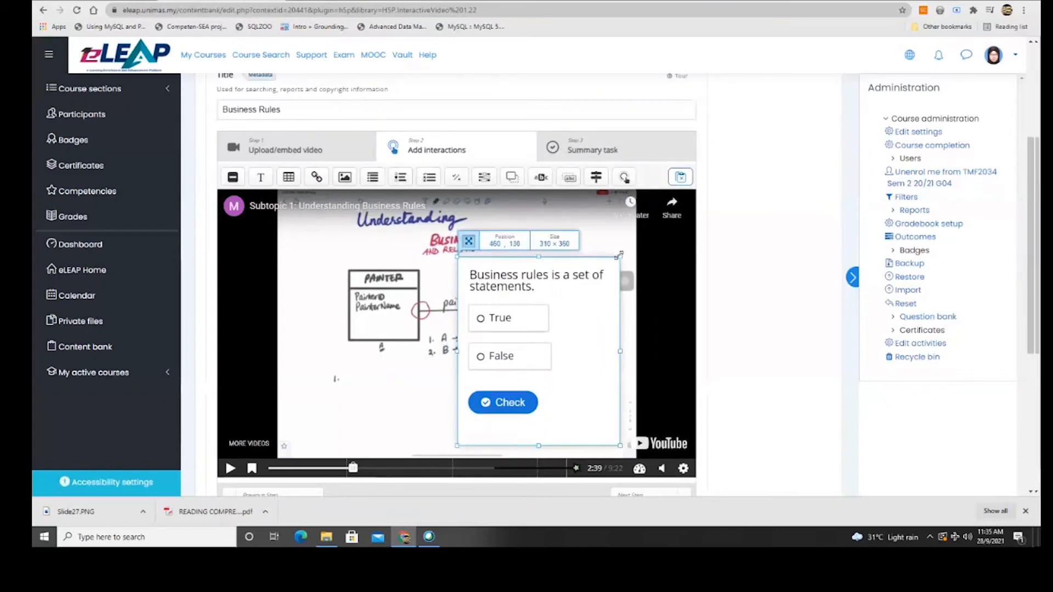
{"action": "left_click_drag", "start_coordinate": [584, 297], "coordinate": [496, 261]}
{"action": "left_click", "coordinate": [588, 316]}
{"action": "left_click", "coordinate": [283, 468]}
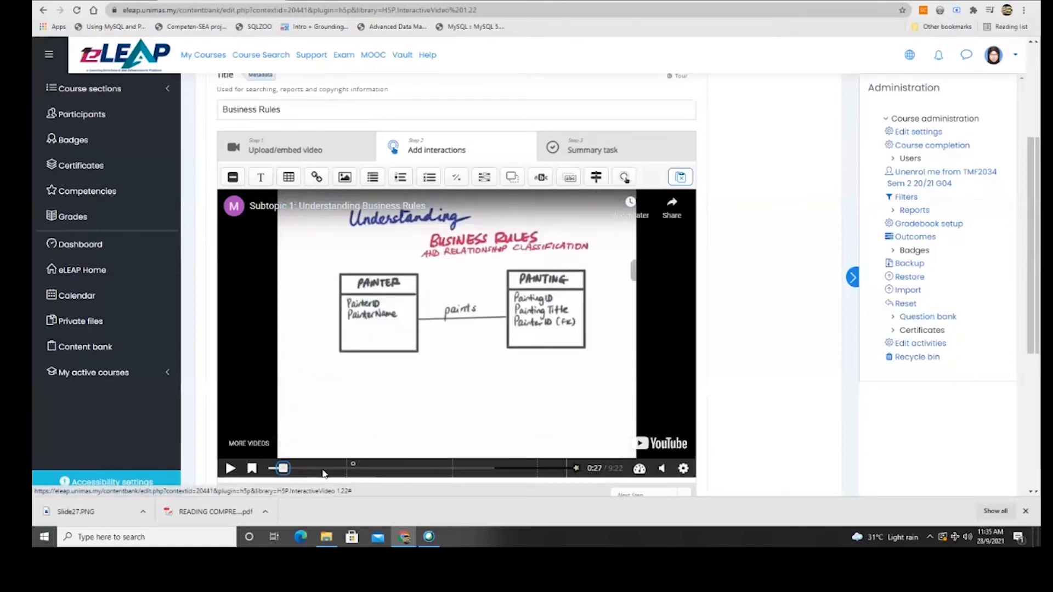
Play the video from 1:53 and check the True/False question point on the timeline.
{"action": "left_click", "coordinate": [329, 469]}
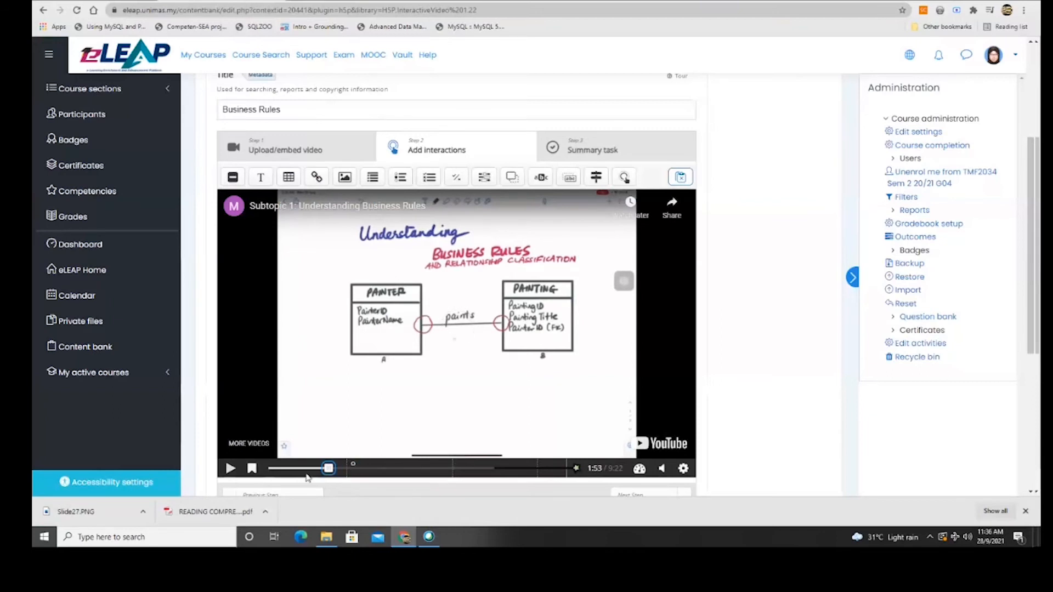
{"action": "left_click", "coordinate": [230, 468]}
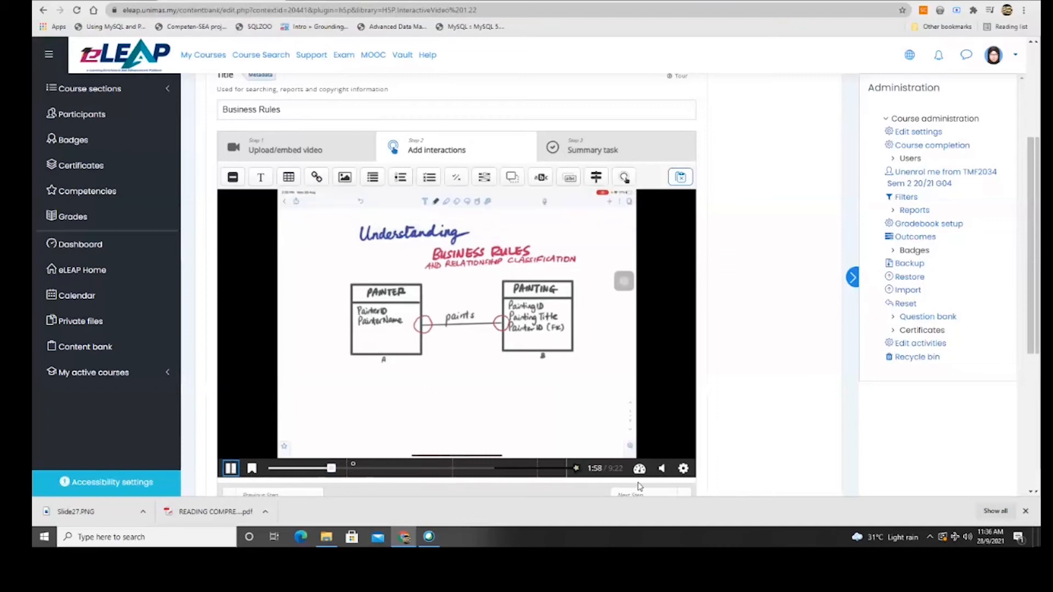
{"action": "left_click", "coordinate": [344, 469]}
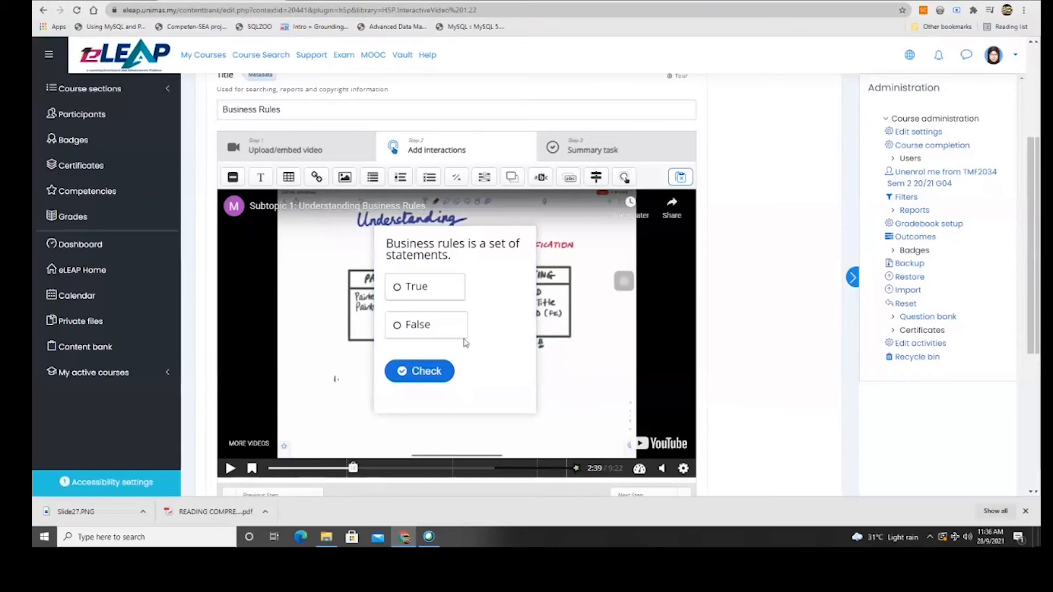
{"action": "left_click", "coordinate": [399, 330]}
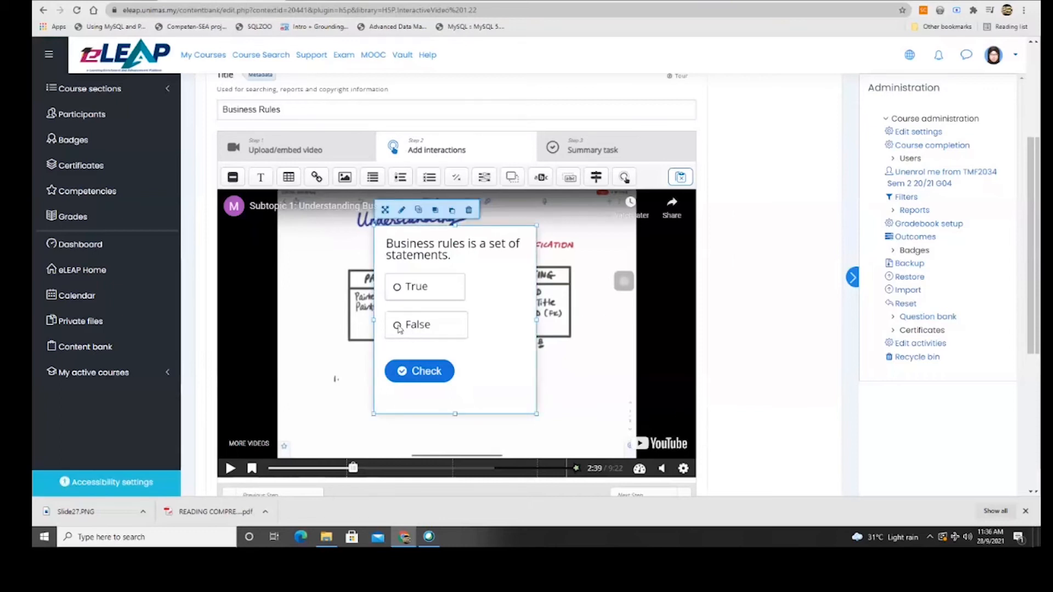
{"action": "left_click", "coordinate": [567, 346]}
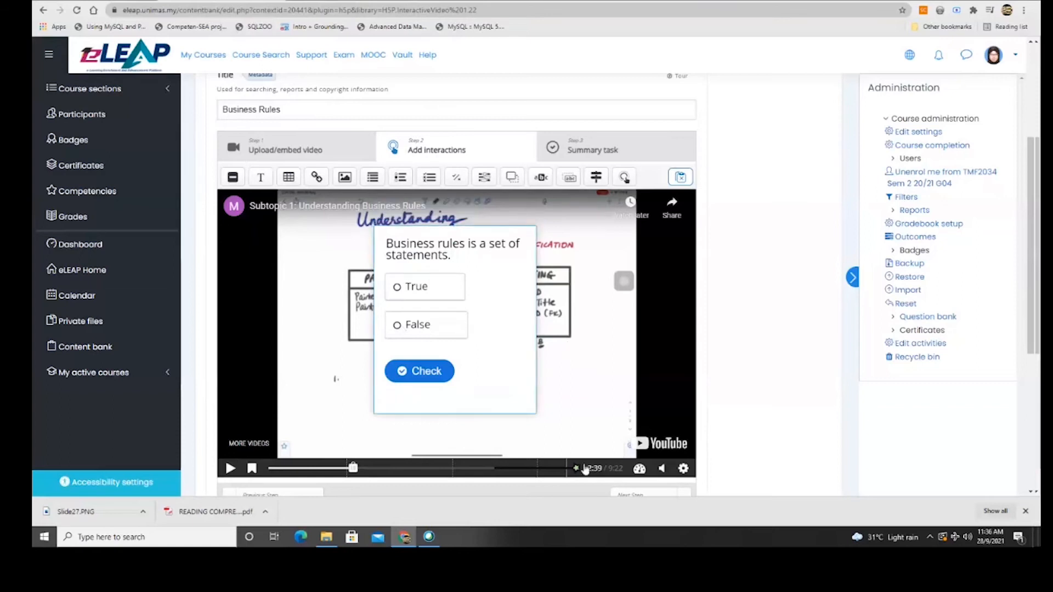
{"action": "left_click", "coordinate": [597, 424]}
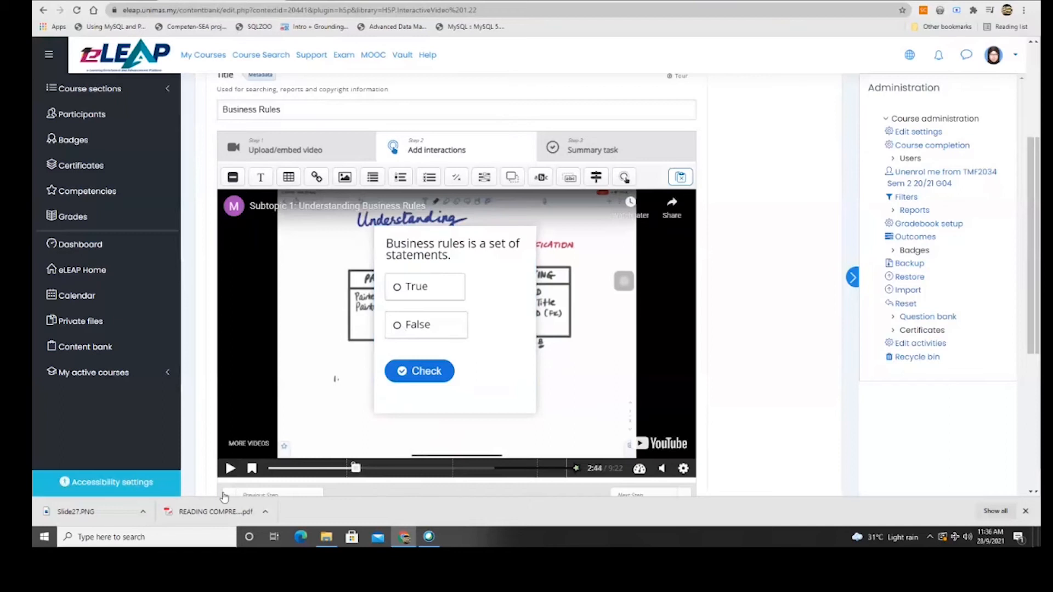
Jump through the bookmarks to Question 2, then to Question 3 at 8:31.
{"action": "left_click", "coordinate": [251, 468]}
{"action": "left_click", "coordinate": [295, 421]}
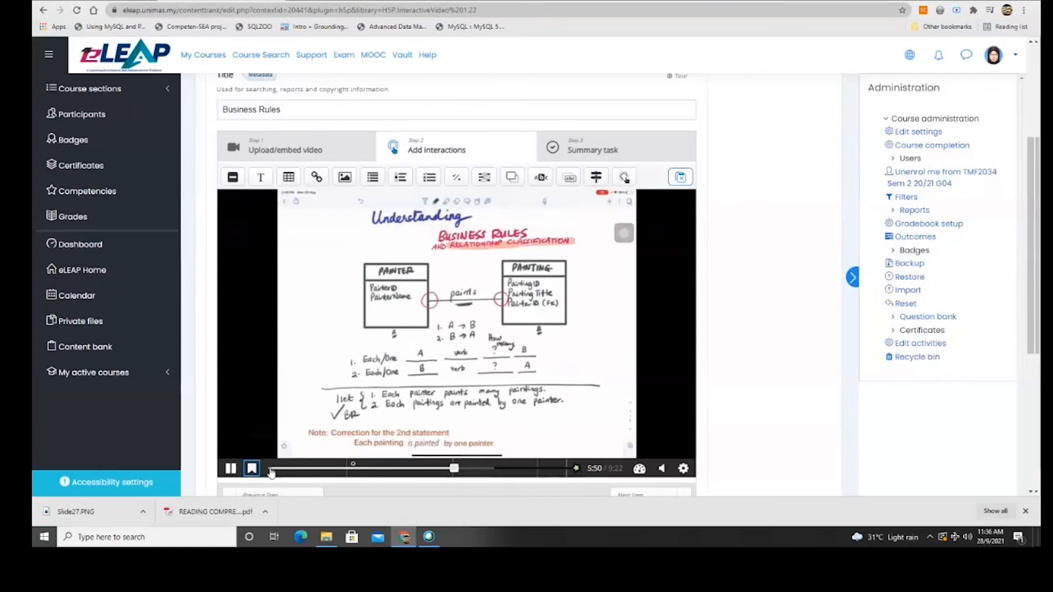
{"action": "left_click", "coordinate": [252, 468]}
{"action": "left_click", "coordinate": [265, 436]}
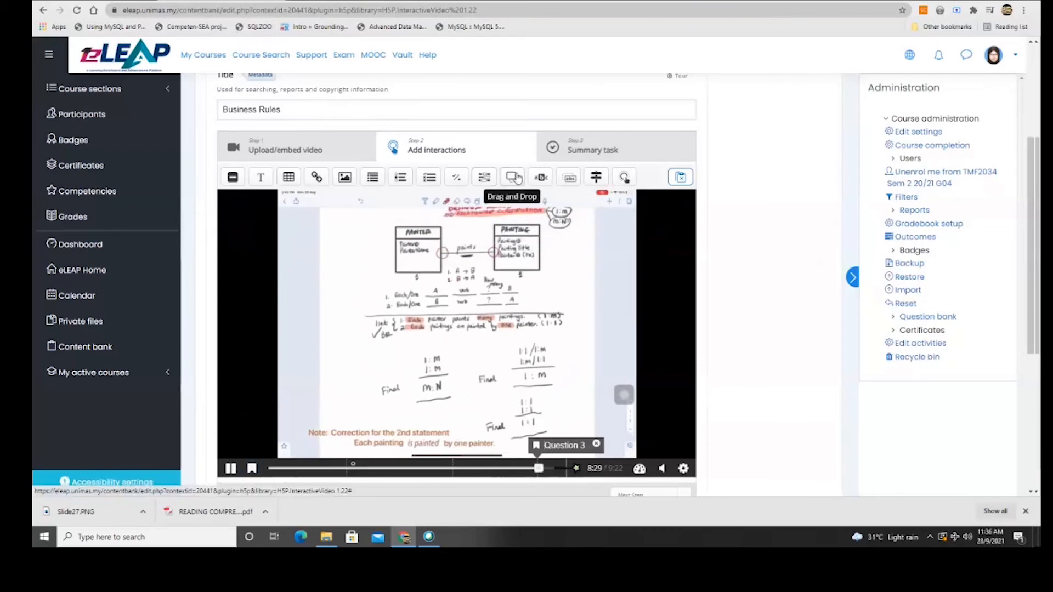
{"action": "left_click", "coordinate": [399, 177]}
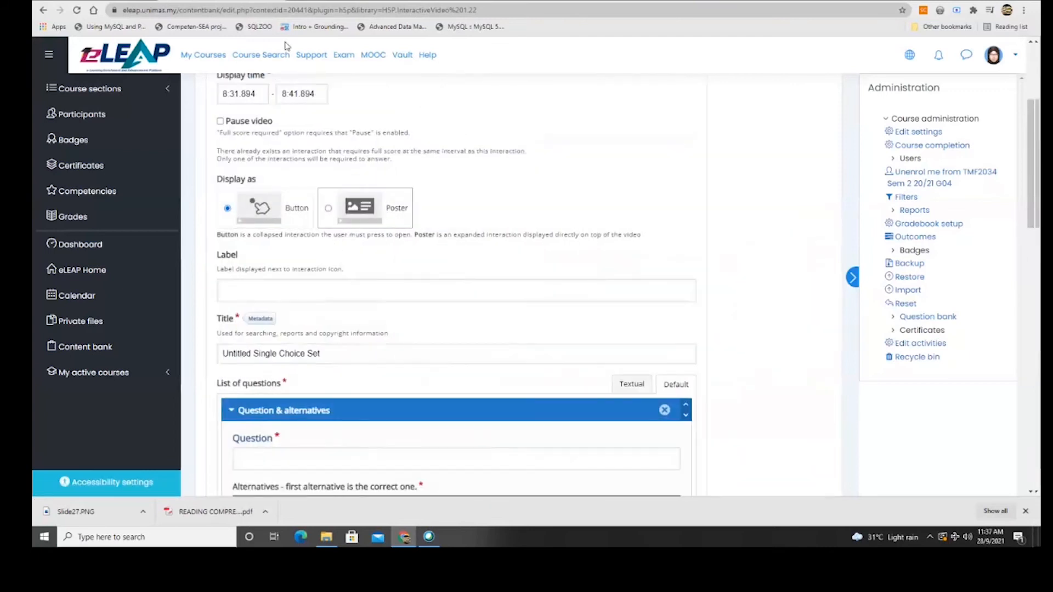
{"action": "scroll", "coordinate": [275, 200], "scroll_direction": "up", "scroll_amount": 2}
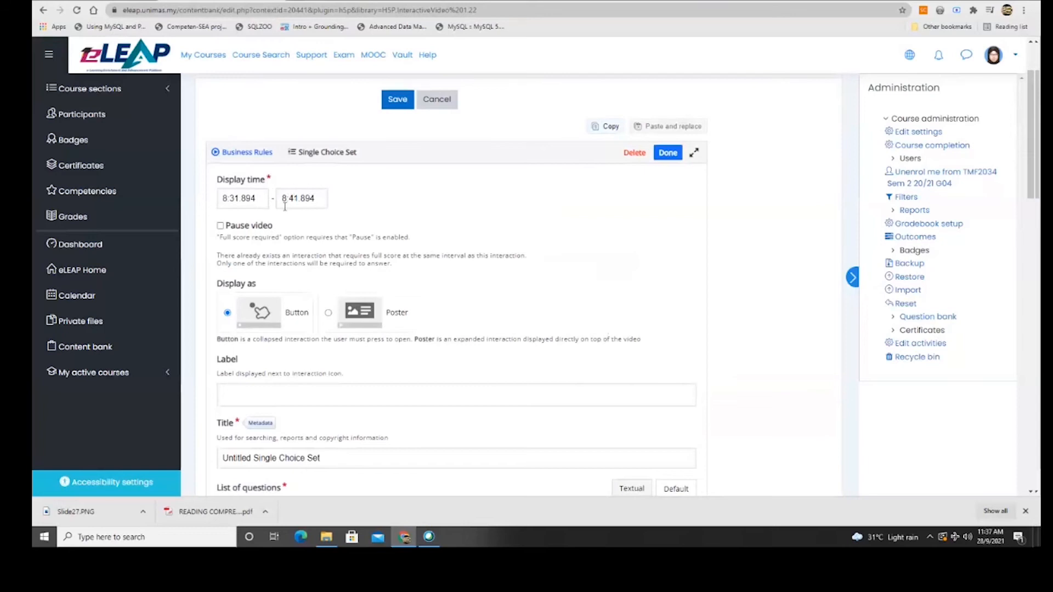
{"action": "scroll", "coordinate": [293, 254], "scroll_direction": "down", "scroll_amount": 5}
{"action": "scroll", "coordinate": [293, 254], "scroll_direction": "down", "scroll_amount": 3}
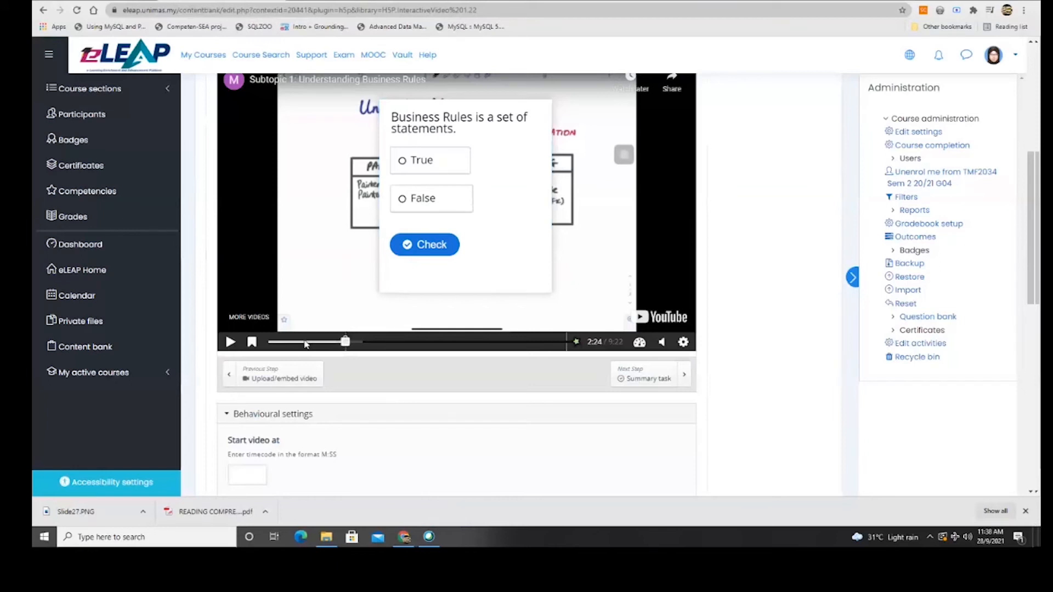
Tick Auto-play video in the Behavioural settings.
{"action": "scroll", "coordinate": [306, 346], "scroll_direction": "down", "scroll_amount": 3}
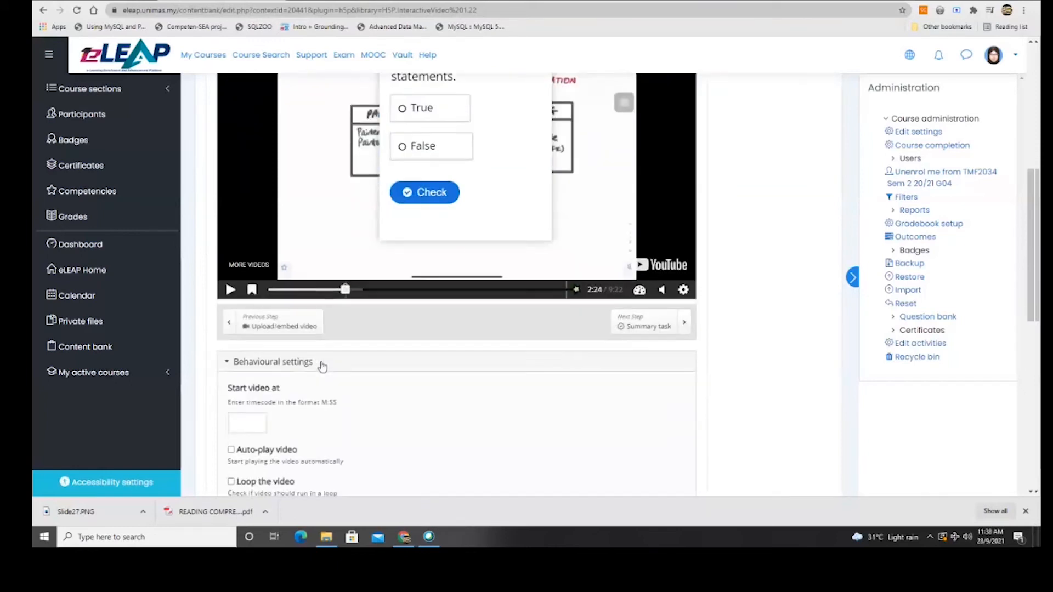
{"action": "scroll", "coordinate": [341, 342], "scroll_direction": "down", "scroll_amount": 3}
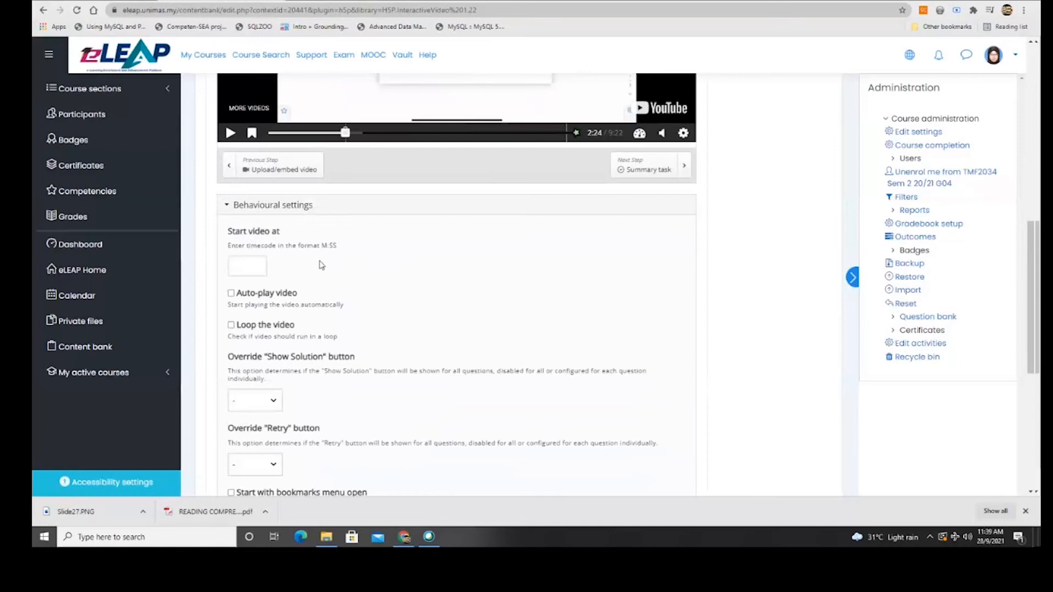
{"action": "scroll", "coordinate": [296, 261], "scroll_direction": "down", "scroll_amount": 1}
{"action": "left_click", "coordinate": [231, 242]}
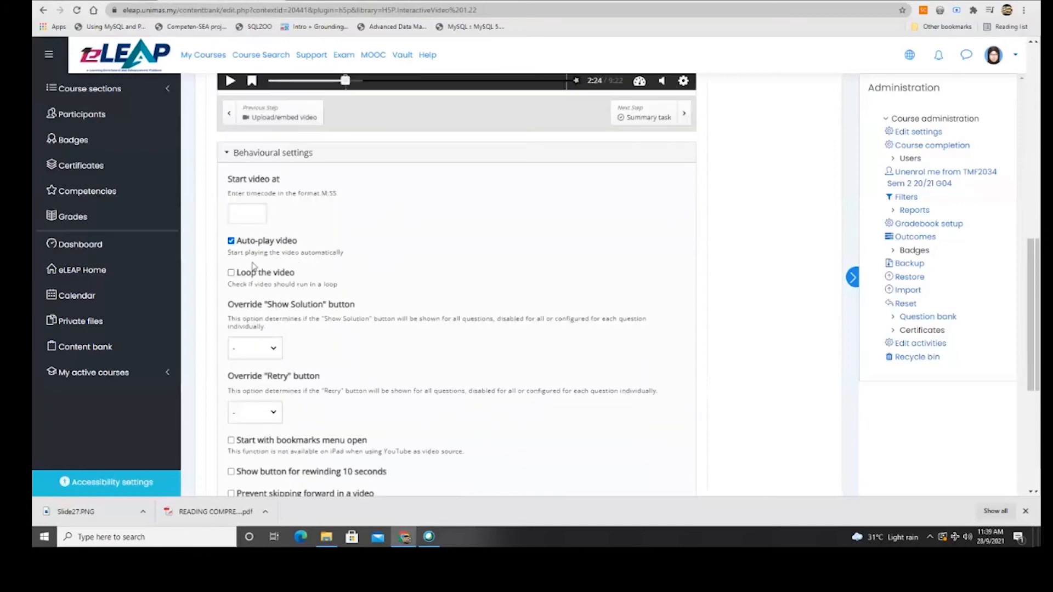
Expand Text overrides and translations, then save the video to the content bank.
{"action": "scroll", "coordinate": [254, 263], "scroll_direction": "down", "scroll_amount": 1}
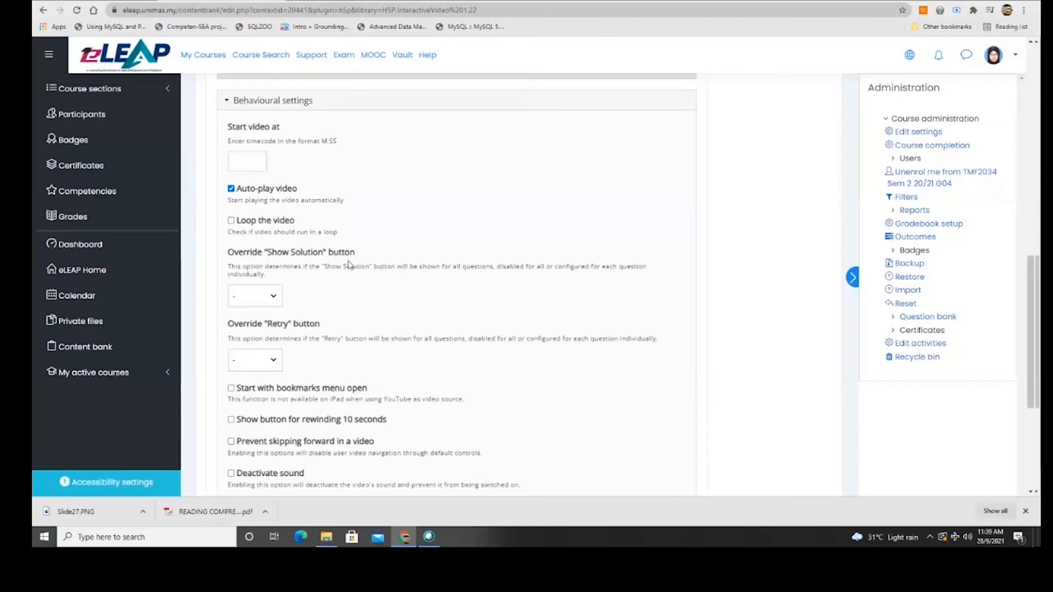
{"action": "scroll", "coordinate": [290, 238], "scroll_direction": "down", "scroll_amount": 2}
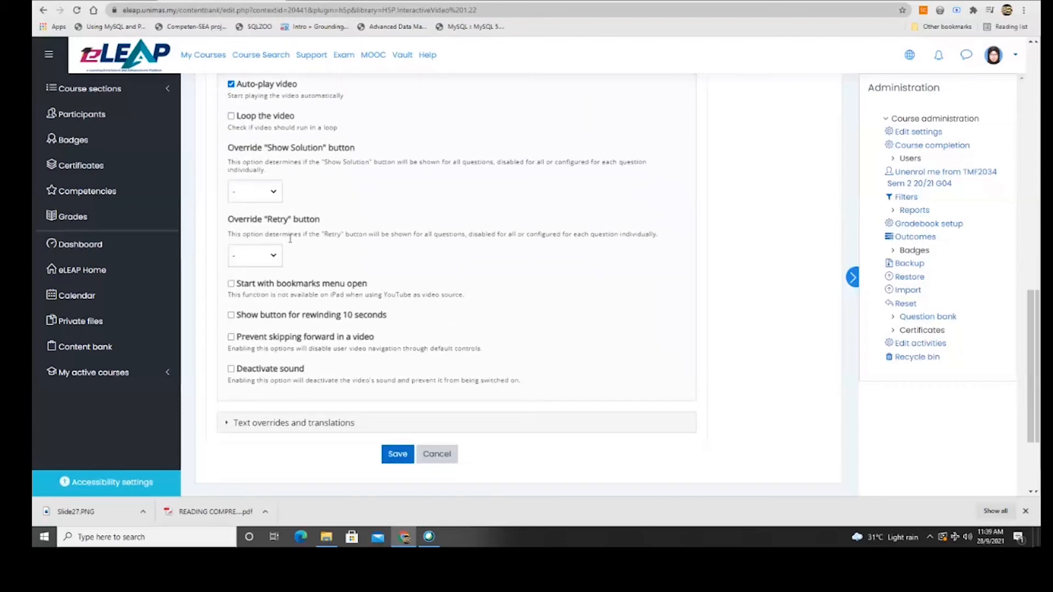
{"action": "scroll", "coordinate": [334, 252], "scroll_direction": "down", "scroll_amount": 2}
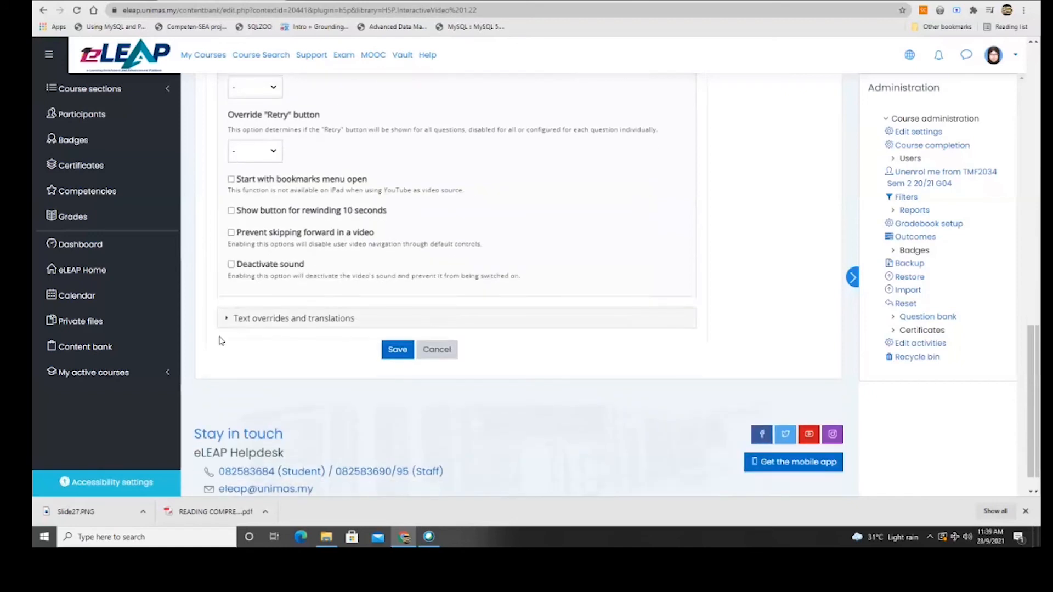
{"action": "left_click", "coordinate": [228, 321]}
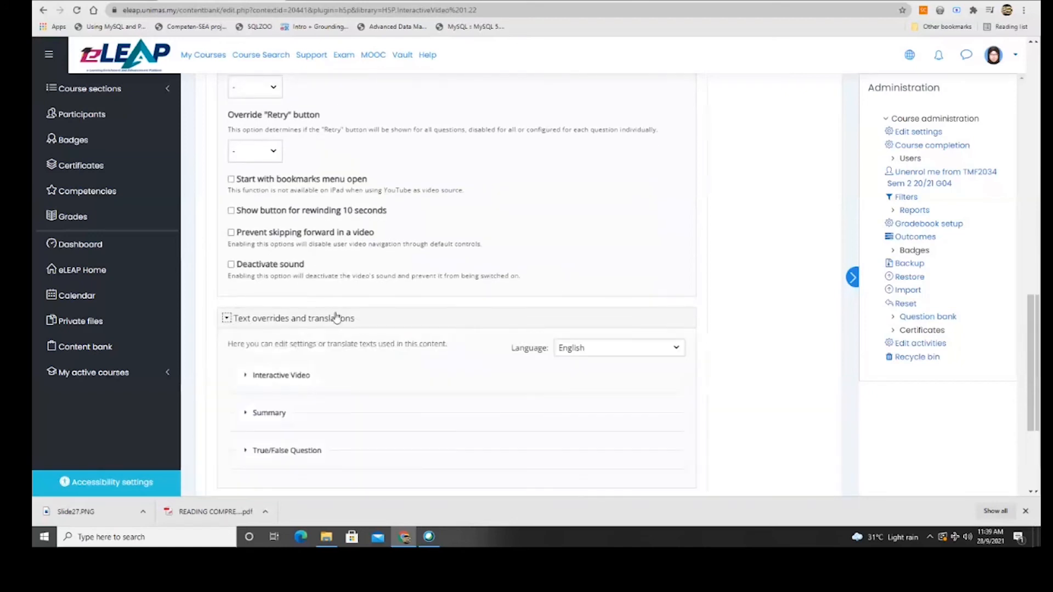
{"action": "scroll", "coordinate": [307, 340], "scroll_direction": "down", "scroll_amount": 3}
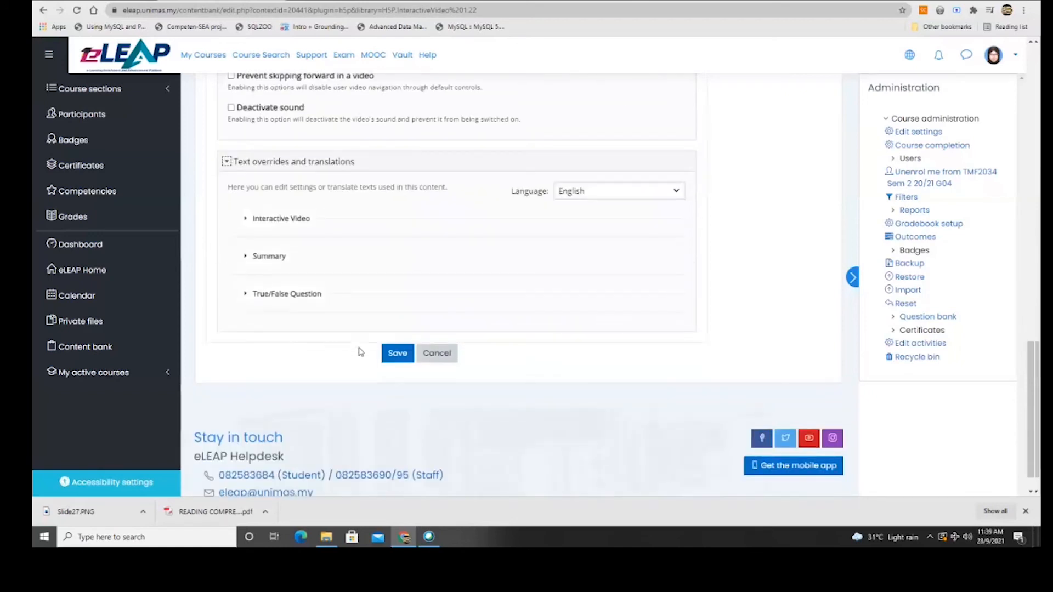
{"action": "left_click", "coordinate": [398, 354]}
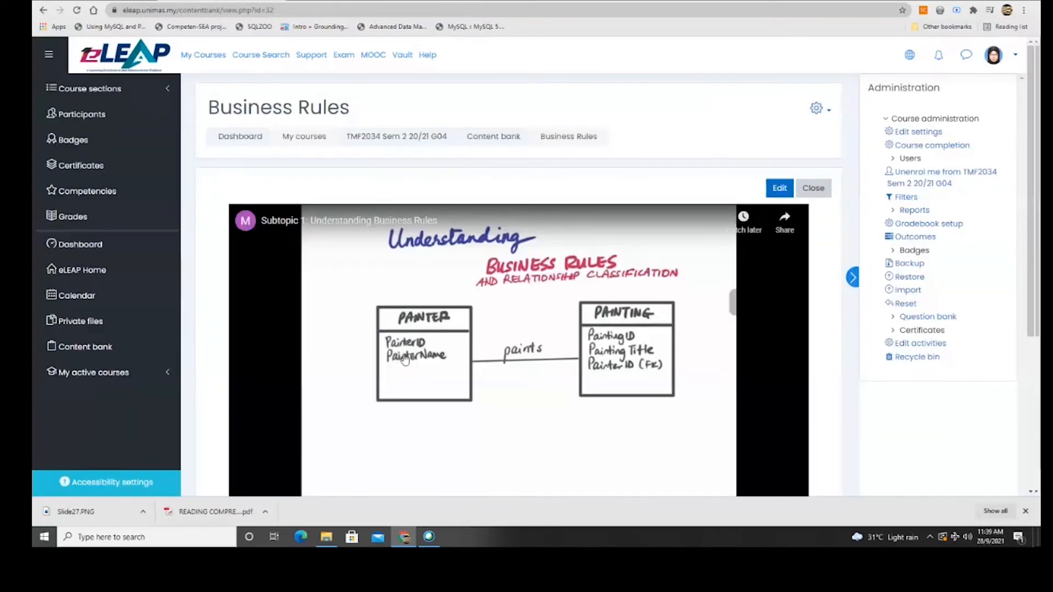
Mute the video and skip ahead to about 2:15.
{"action": "scroll", "coordinate": [436, 344], "scroll_direction": "down", "scroll_amount": 3}
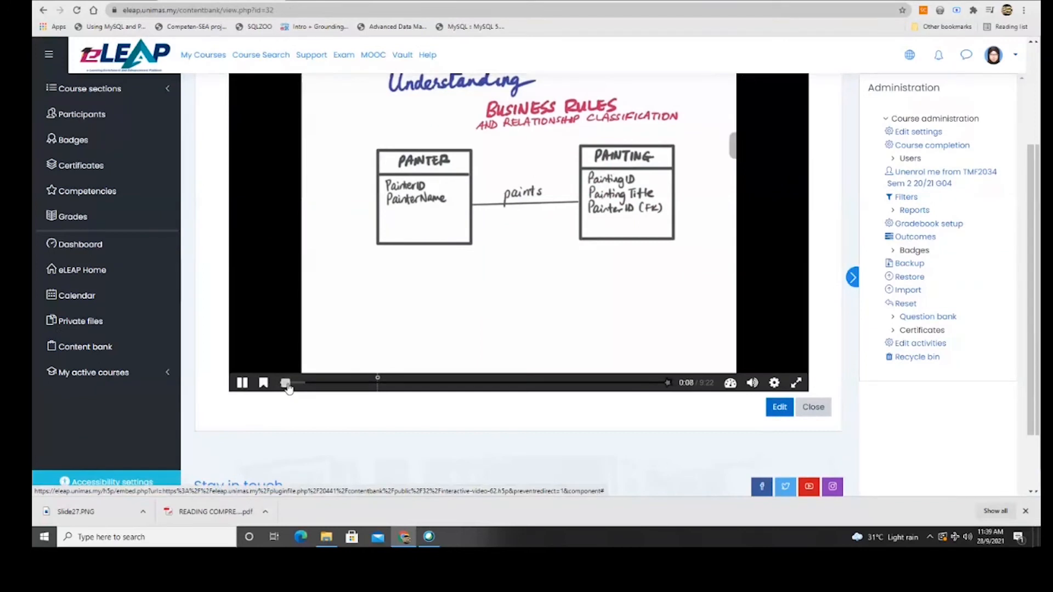
{"action": "left_click", "coordinate": [753, 383]}
{"action": "left_click_drag", "start_coordinate": [289, 387], "coordinate": [373, 391]}
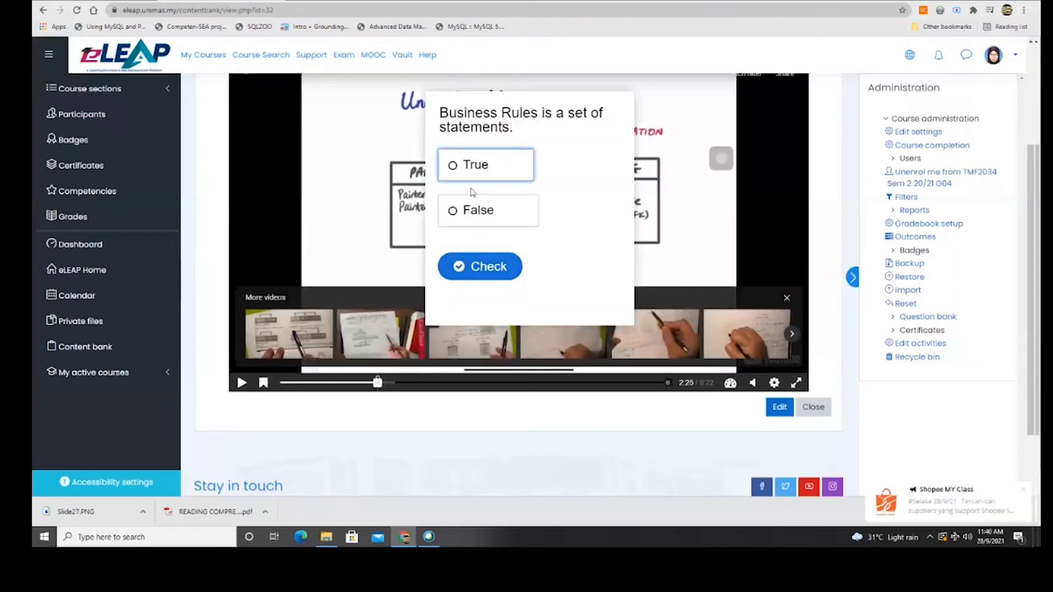
Answer False on the True/False question, scoring 0 of 1, then return to 2:25.
{"action": "left_click", "coordinate": [465, 214]}
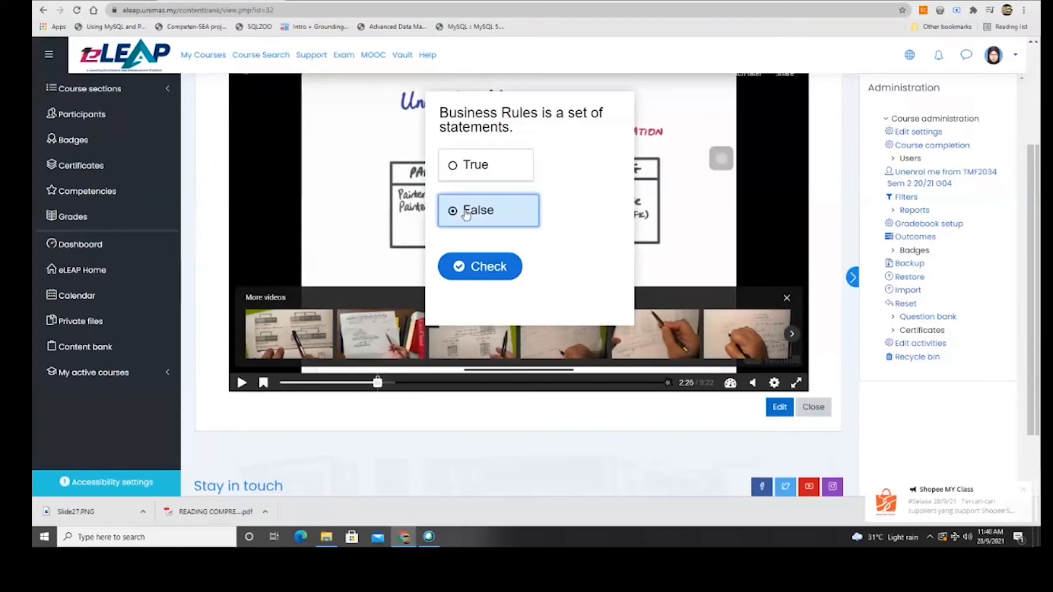
{"action": "left_click", "coordinate": [471, 267]}
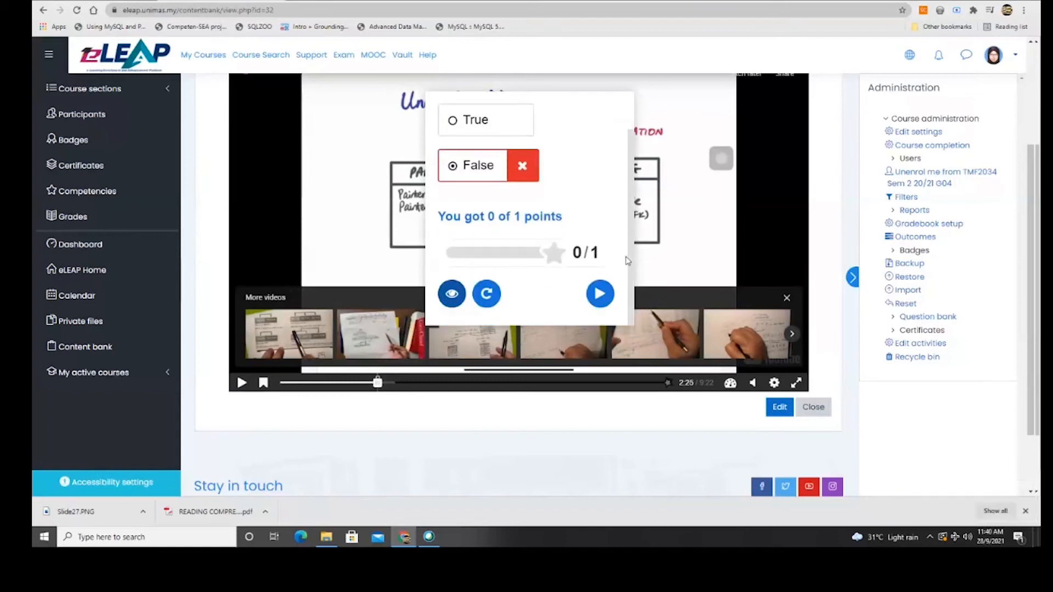
{"action": "left_click", "coordinate": [601, 293]}
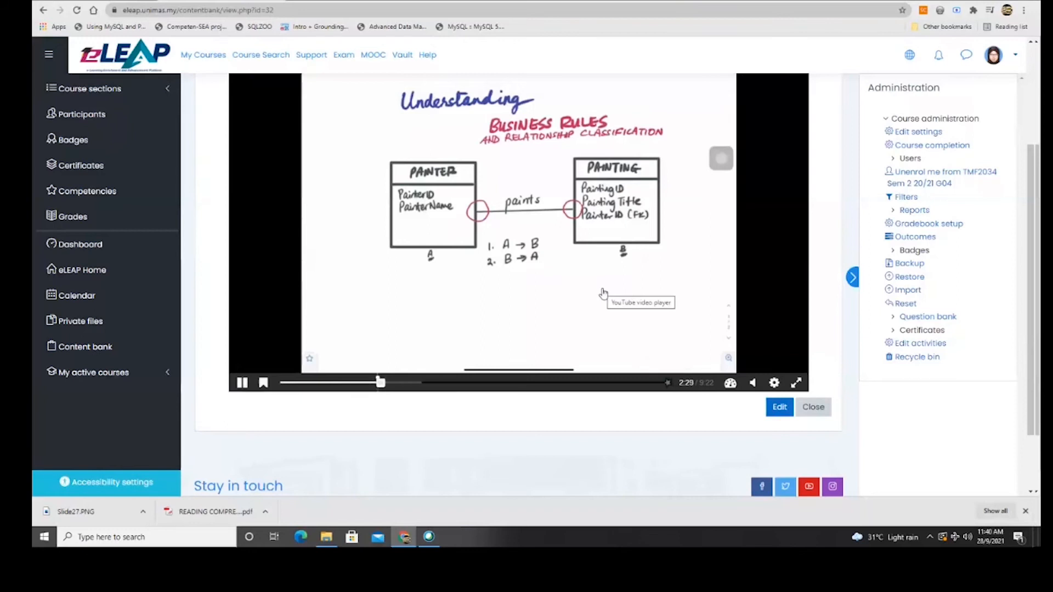
{"action": "left_click", "coordinate": [377, 382]}
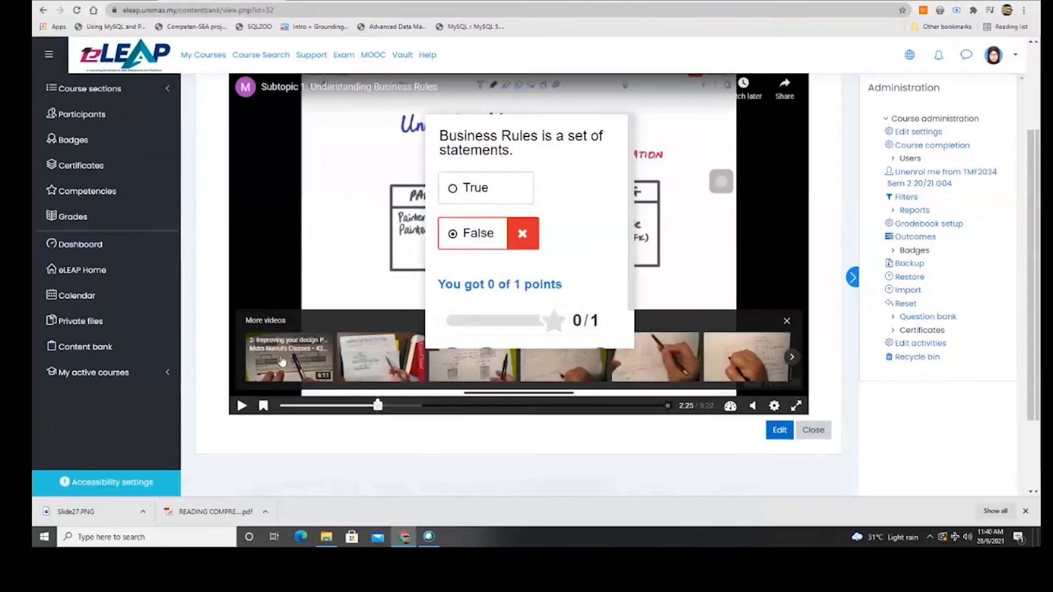
{"action": "scroll", "coordinate": [779, 190], "scroll_direction": "up", "scroll_amount": 3}
Reopen Business Rules for editing and jump to the Question 1 bookmark in Add interactions.
{"action": "left_click", "coordinate": [778, 189]}
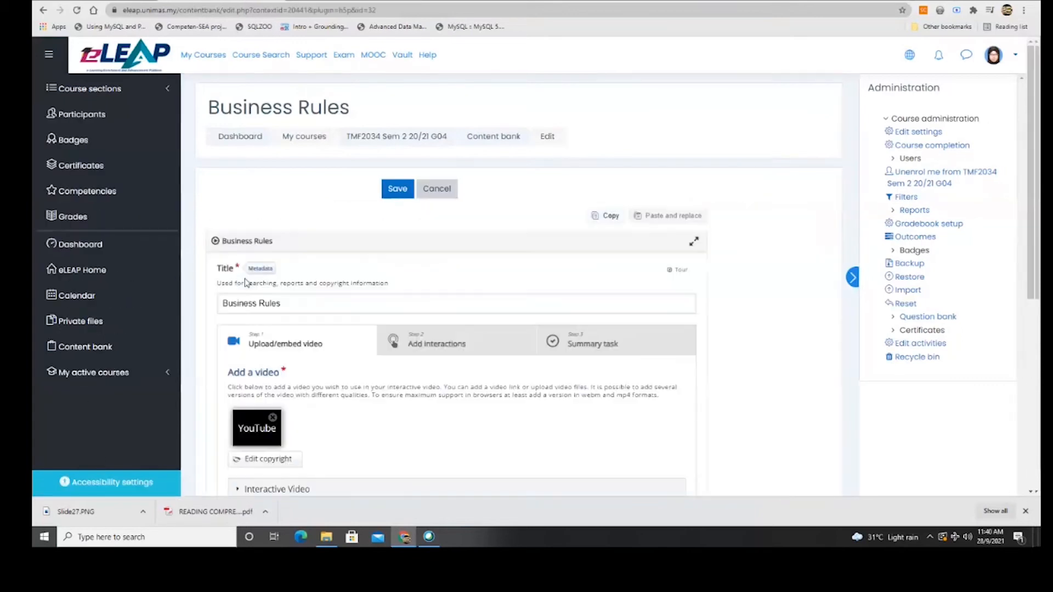
{"action": "scroll", "coordinate": [244, 384], "scroll_direction": "down", "scroll_amount": 5}
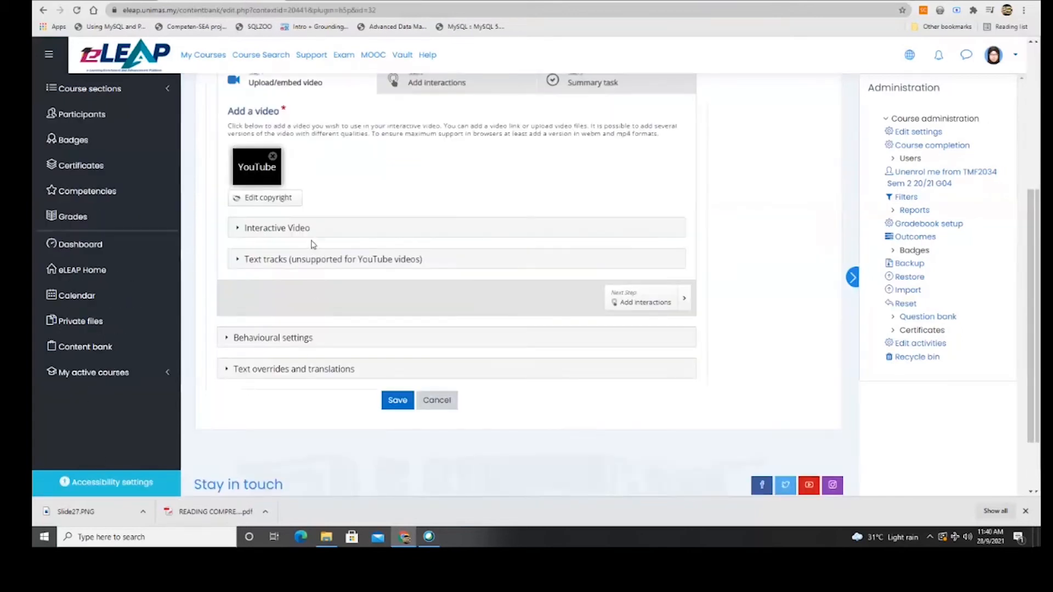
{"action": "scroll", "coordinate": [356, 252], "scroll_direction": "up", "scroll_amount": 4}
{"action": "left_click", "coordinate": [404, 298]}
{"action": "scroll", "coordinate": [340, 307], "scroll_direction": "down", "scroll_amount": 6}
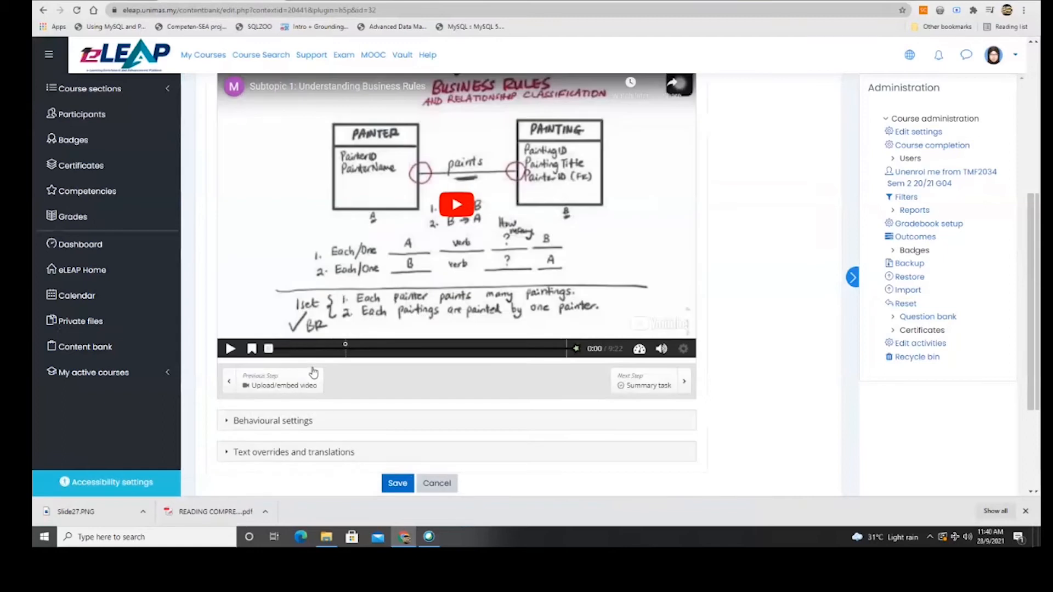
{"action": "scroll", "coordinate": [356, 290], "scroll_direction": "up", "scroll_amount": 4}
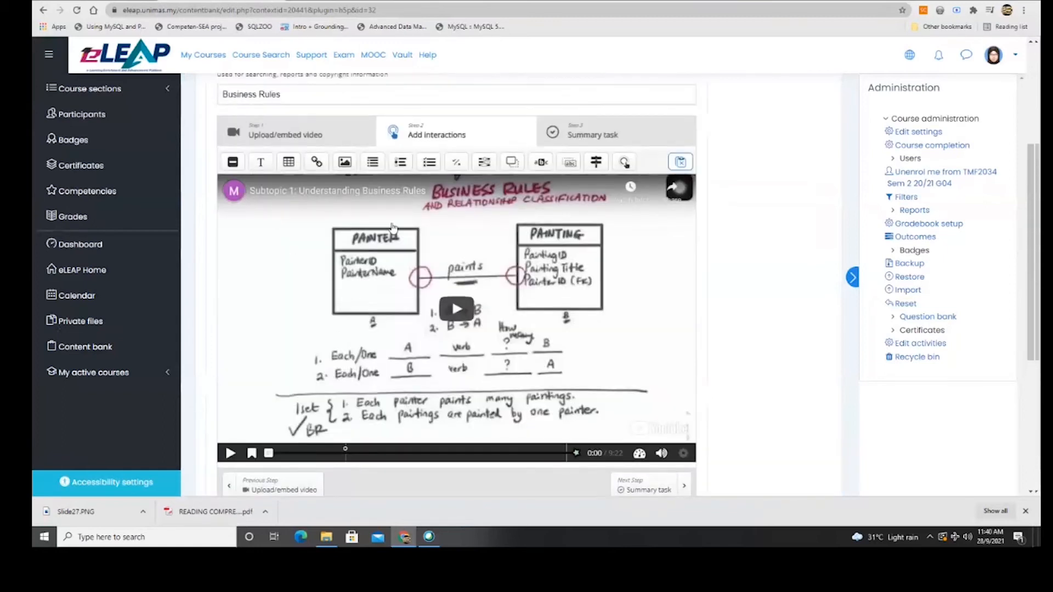
{"action": "left_click", "coordinate": [252, 453]}
{"action": "left_click", "coordinate": [290, 419]}
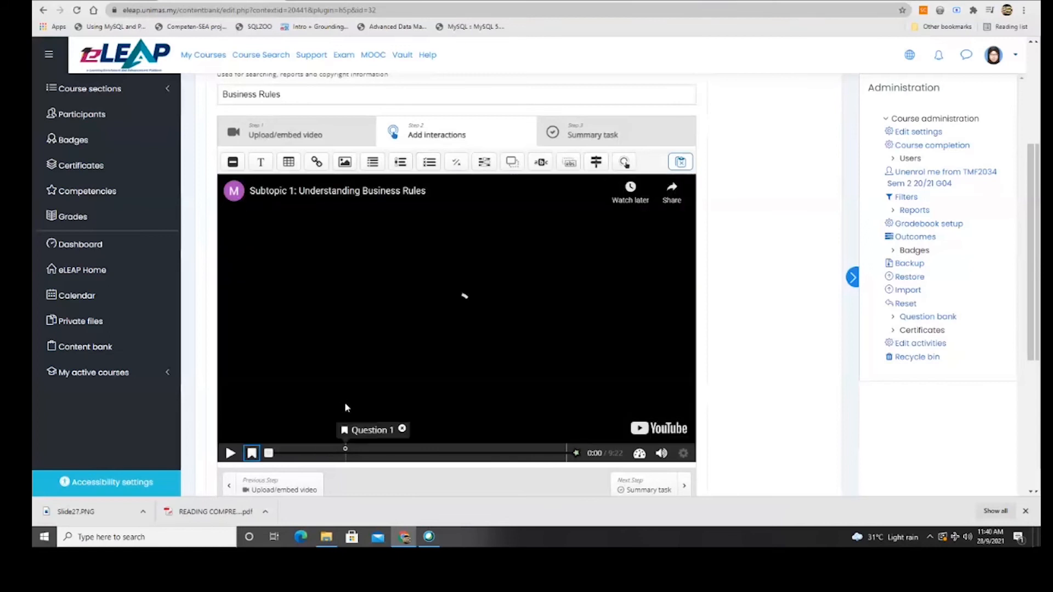
{"action": "left_click", "coordinate": [251, 454]}
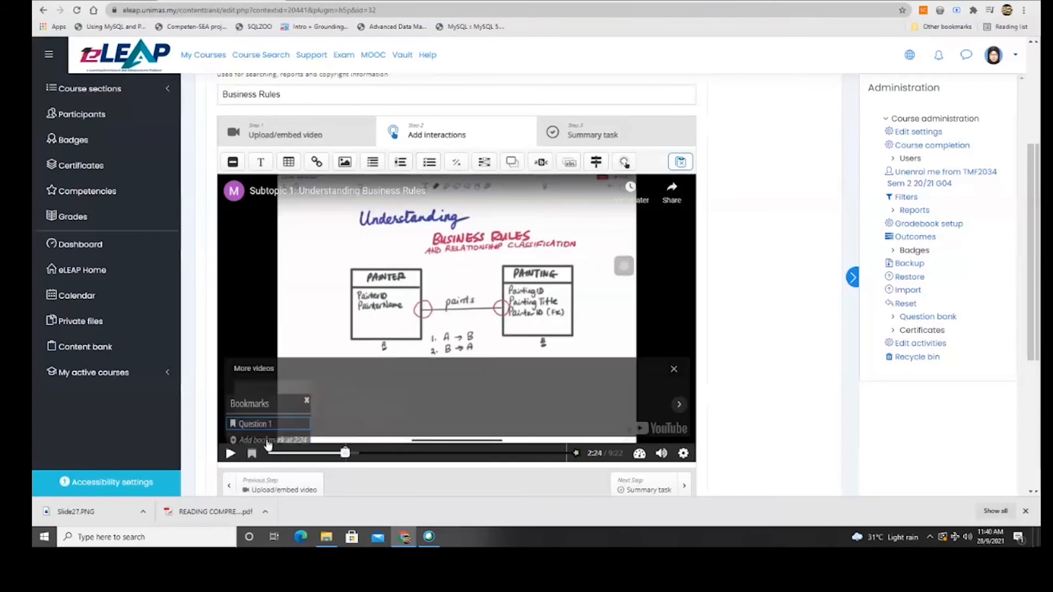
{"action": "left_click", "coordinate": [298, 420]}
Expand the interactive video's Behavioural settings.
{"action": "scroll", "coordinate": [299, 420], "scroll_direction": "down", "scroll_amount": 3}
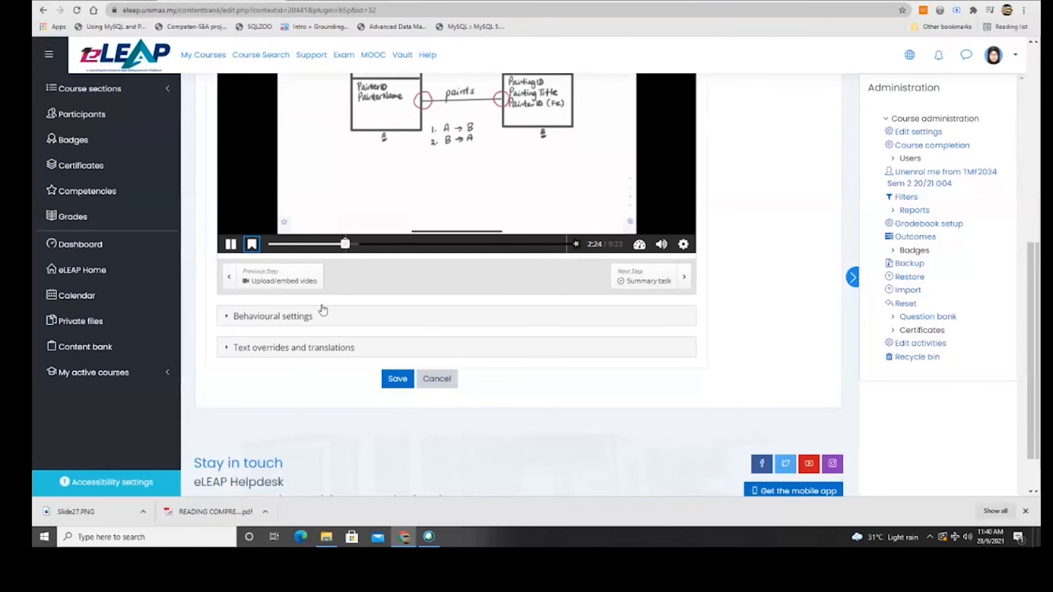
{"action": "left_click", "coordinate": [311, 340]}
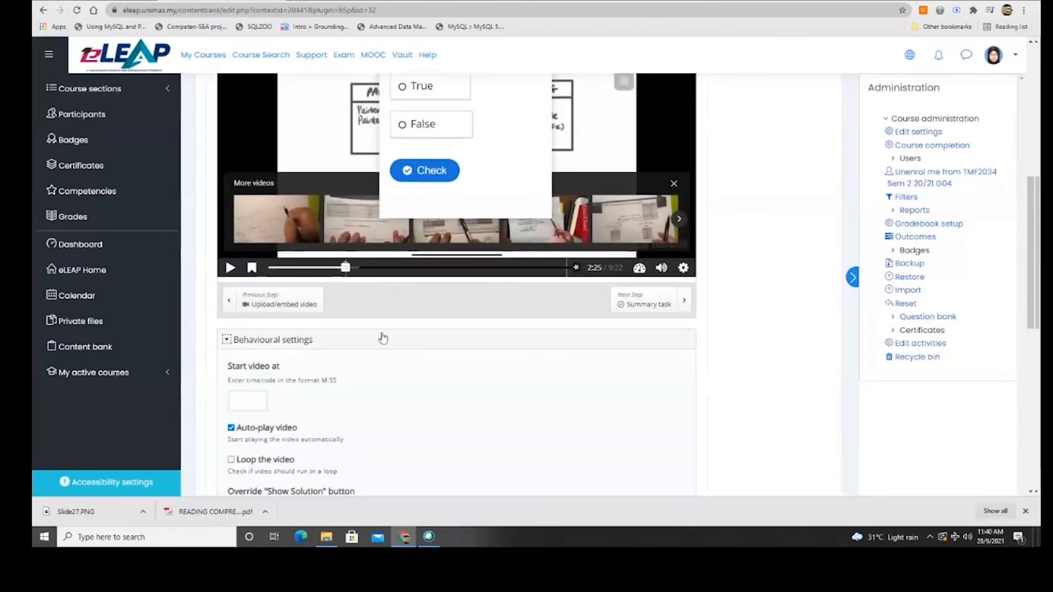
{"action": "scroll", "coordinate": [459, 381], "scroll_direction": "down", "scroll_amount": 5}
{"action": "scroll", "coordinate": [457, 379], "scroll_direction": "up", "scroll_amount": 10}
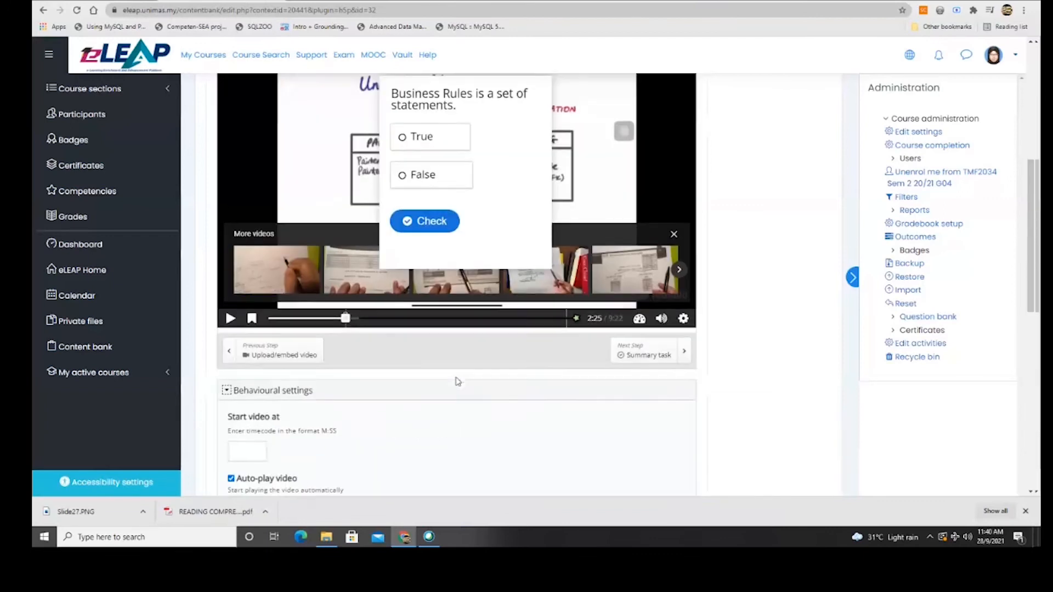
{"action": "scroll", "coordinate": [349, 476], "scroll_direction": "down", "scroll_amount": 15}
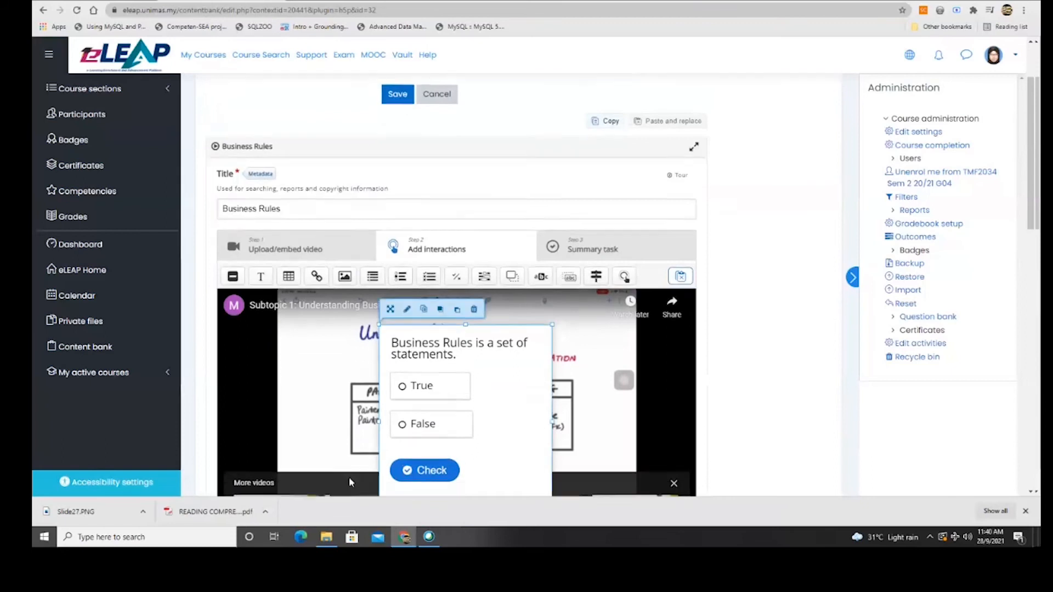
{"action": "scroll", "coordinate": [352, 482], "scroll_direction": "up", "scroll_amount": 10}
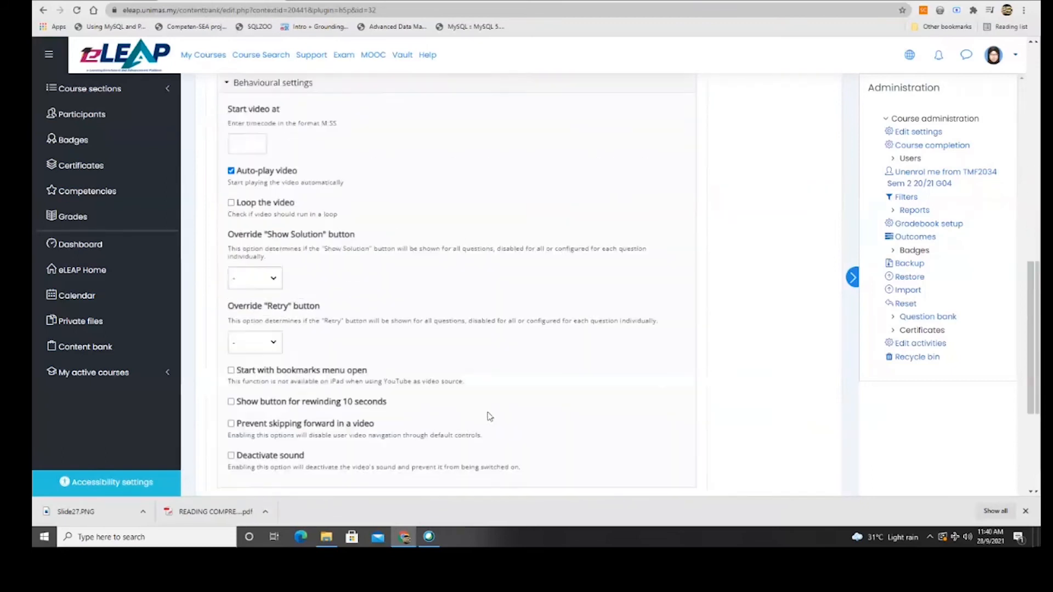
Turn off Enable Retry on the True/False question, keeping Show Solution on.
{"action": "double_click", "coordinate": [510, 326]}
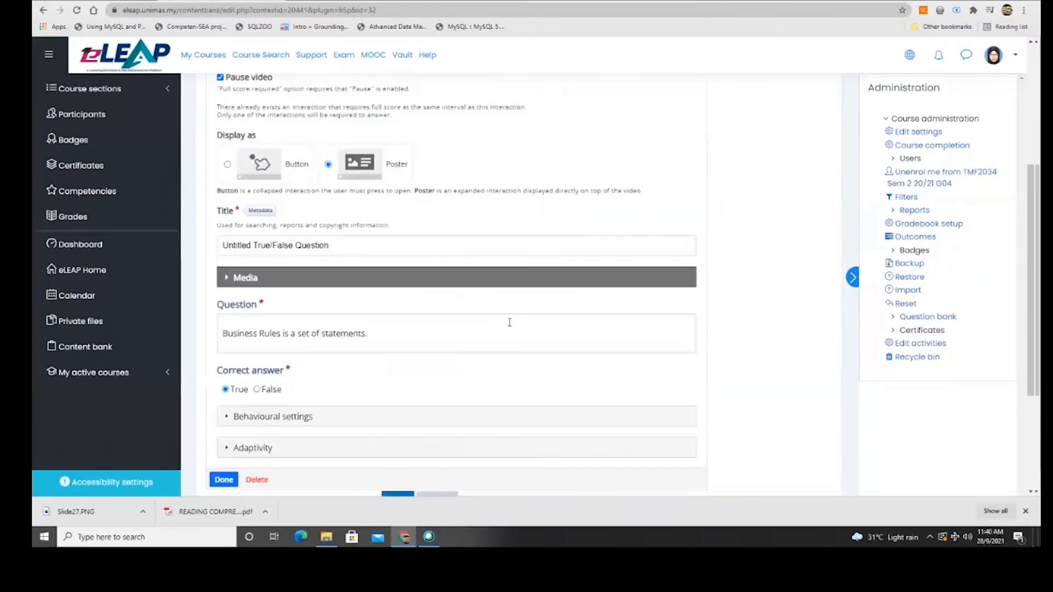
{"action": "scroll", "coordinate": [371, 361], "scroll_direction": "down", "scroll_amount": 3}
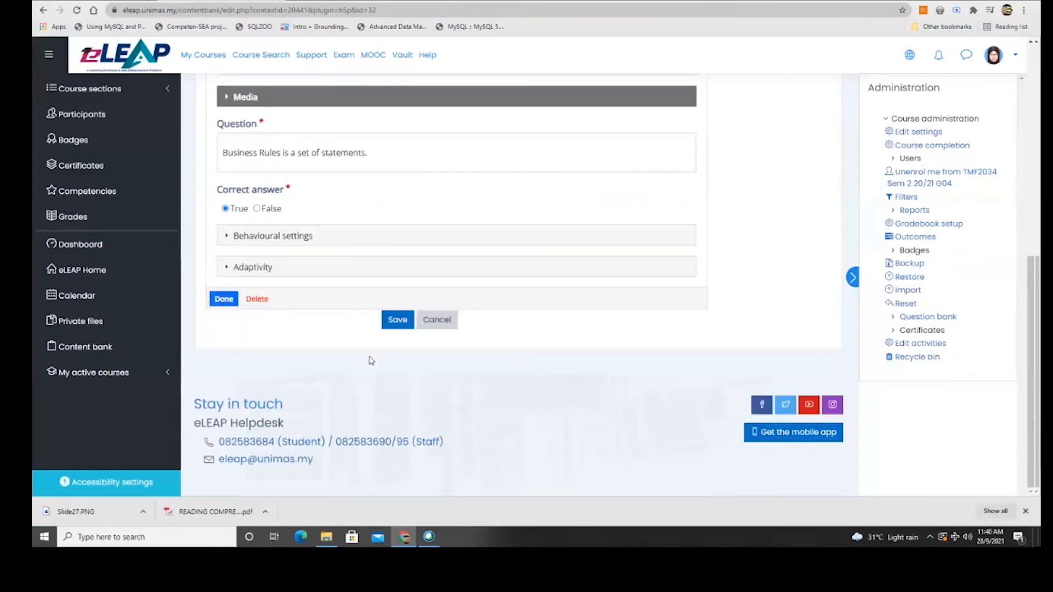
{"action": "left_click", "coordinate": [226, 235]}
{"action": "scroll", "coordinate": [341, 277], "scroll_direction": "down", "scroll_amount": 2}
{"action": "left_click", "coordinate": [231, 158]}
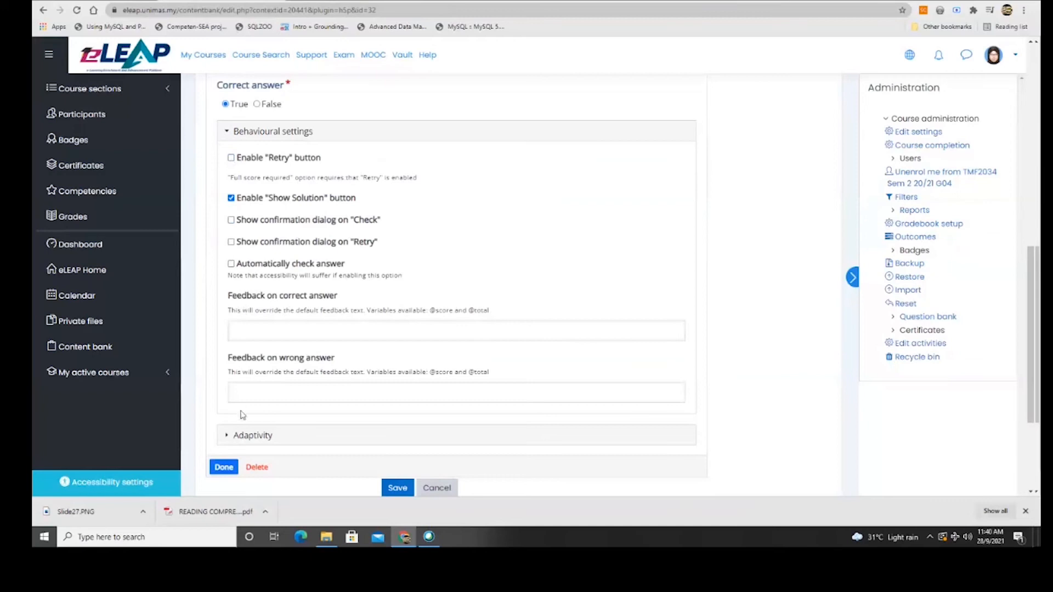
{"action": "scroll", "coordinate": [242, 414], "scroll_direction": "down", "scroll_amount": 1}
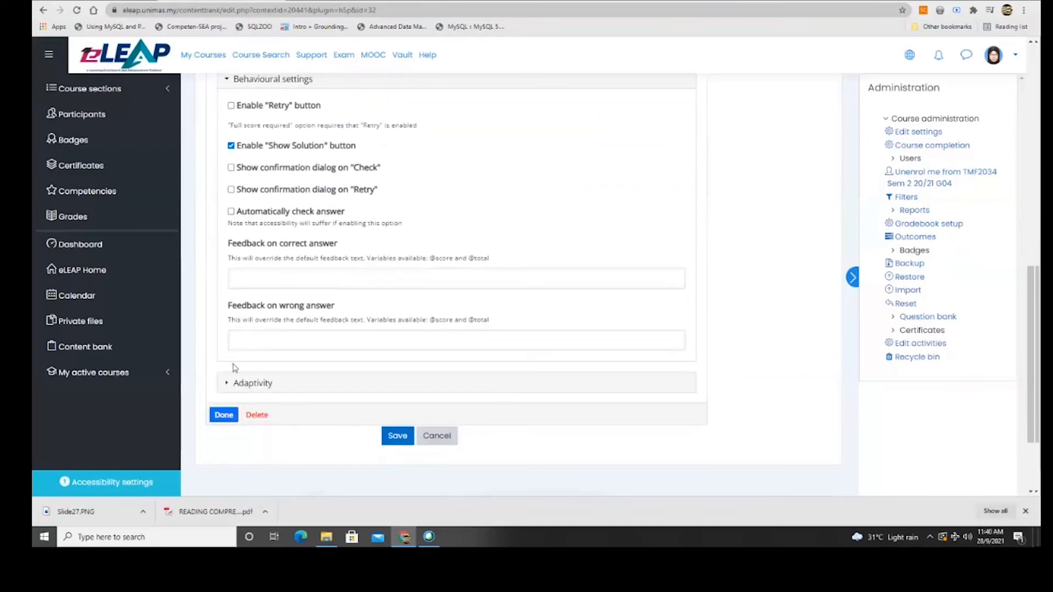
{"action": "left_click", "coordinate": [228, 383]}
{"action": "scroll", "coordinate": [229, 383], "scroll_direction": "down", "scroll_amount": 4}
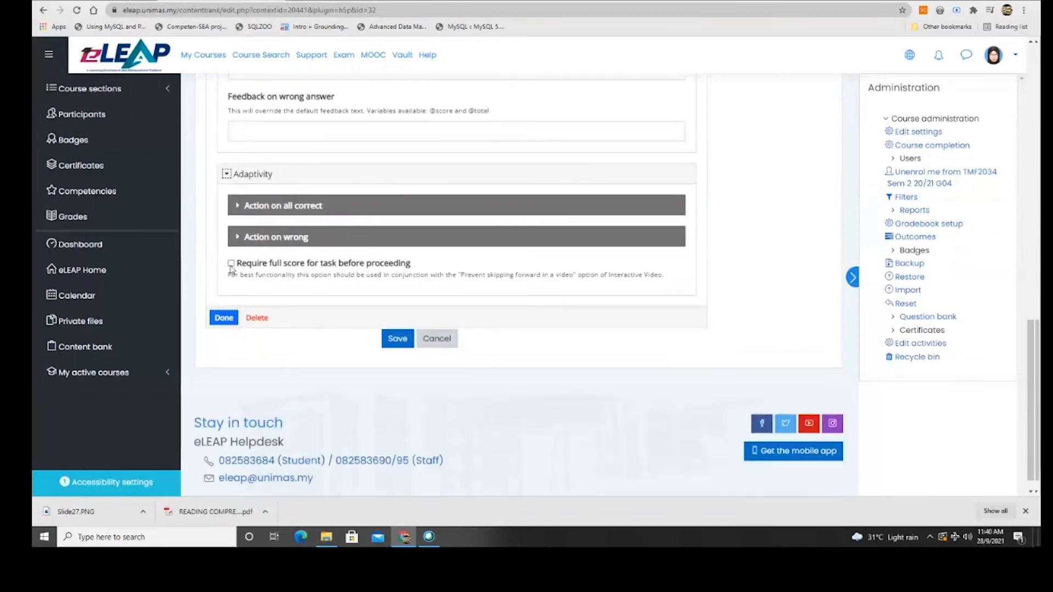
{"action": "left_click", "coordinate": [224, 318]}
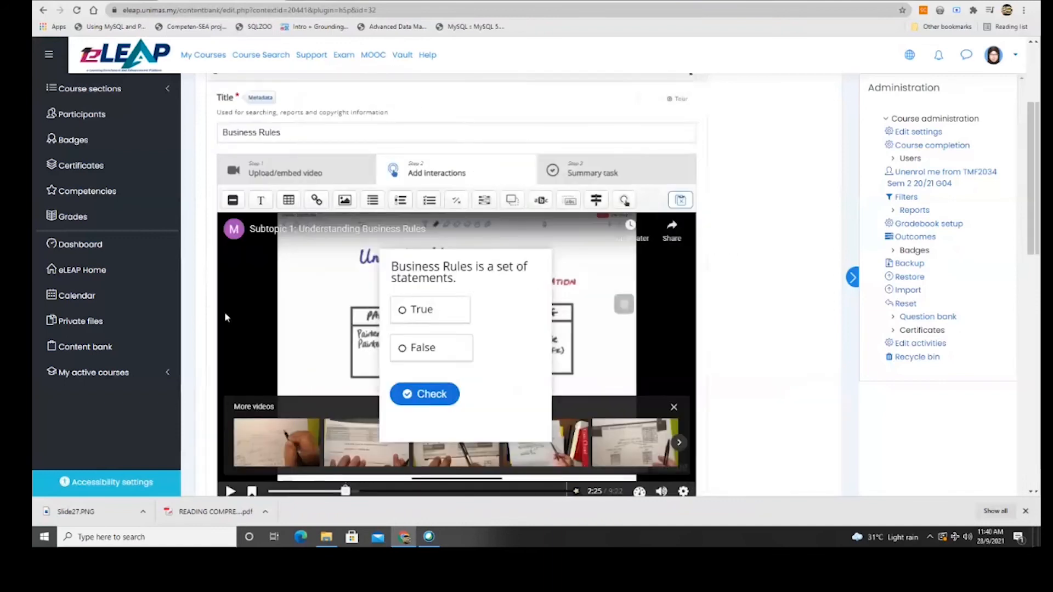
{"action": "scroll", "coordinate": [329, 336], "scroll_direction": "down", "scroll_amount": 9}
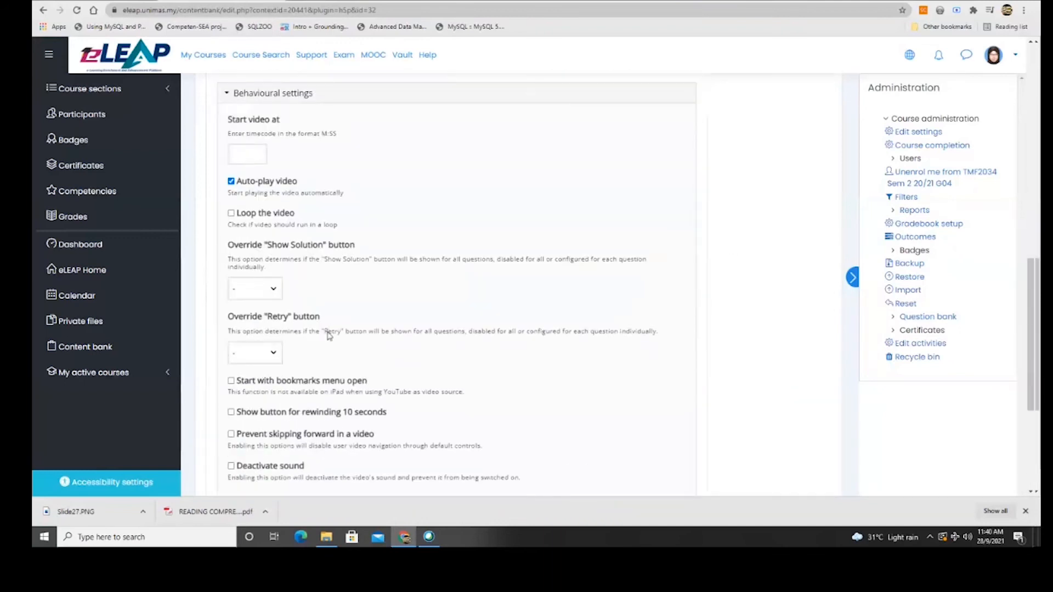
{"action": "scroll", "coordinate": [330, 336], "scroll_direction": "down", "scroll_amount": 5}
Save the video and skip playback to about 2:16 to reach the True/False question.
{"action": "left_click", "coordinate": [397, 321]}
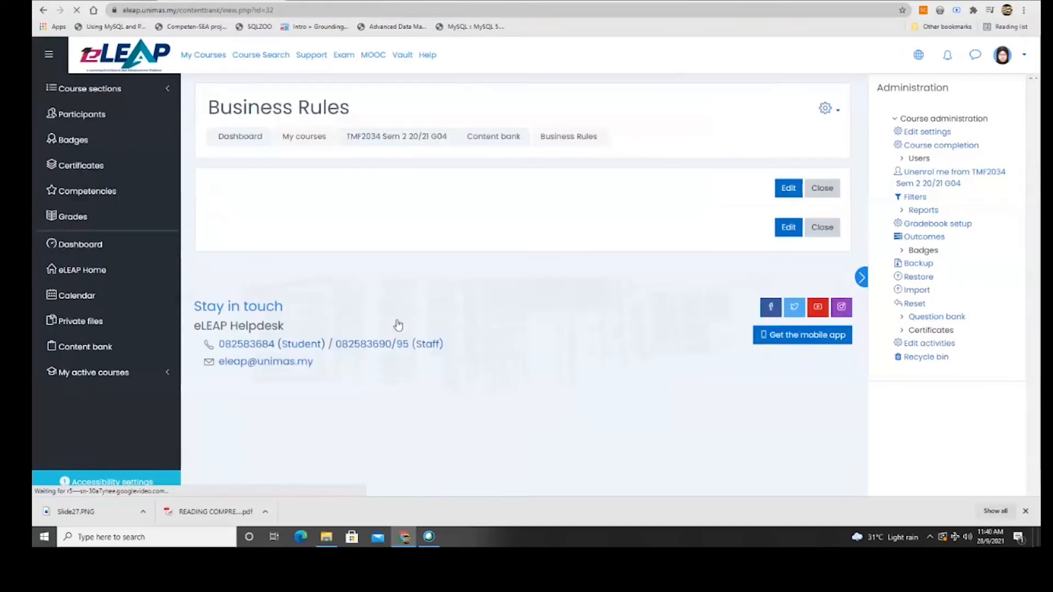
{"action": "scroll", "coordinate": [377, 313], "scroll_direction": "up", "scroll_amount": 1}
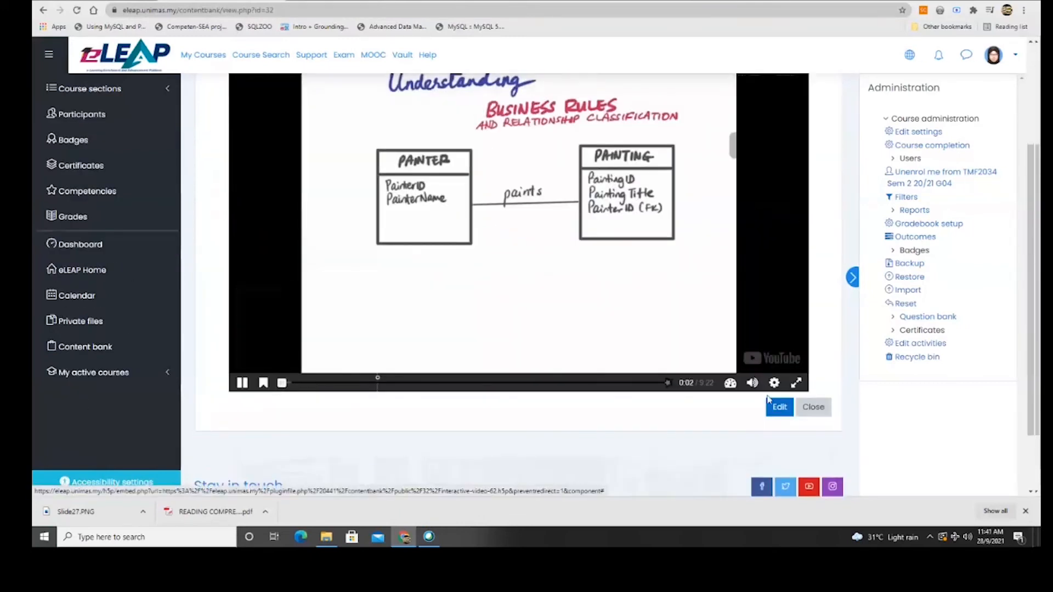
{"action": "left_click_drag", "start_coordinate": [285, 385], "coordinate": [372, 384]}
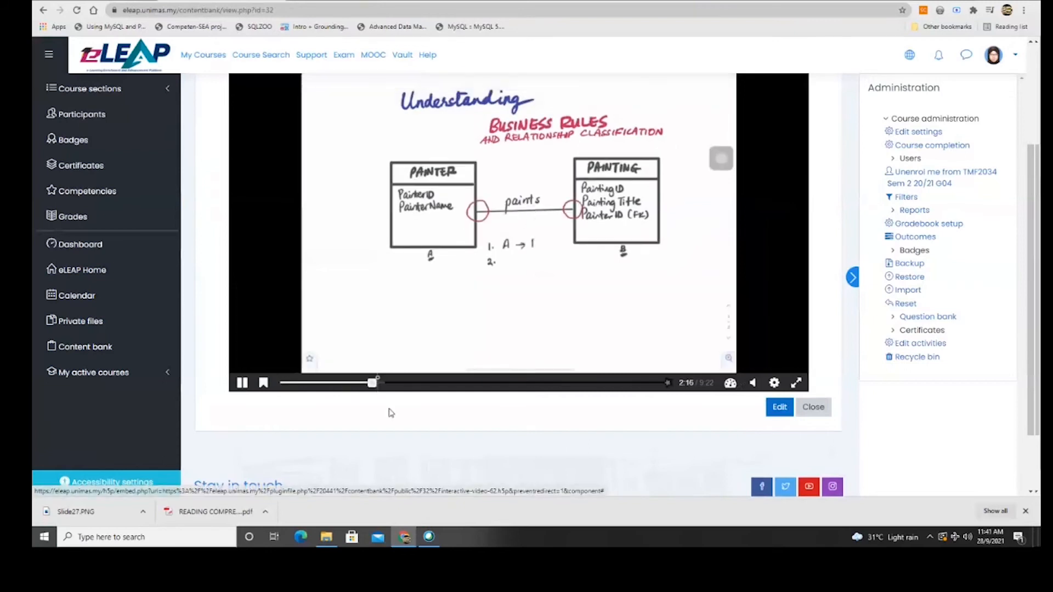
{"action": "scroll", "coordinate": [599, 435], "scroll_direction": "up", "scroll_amount": 1}
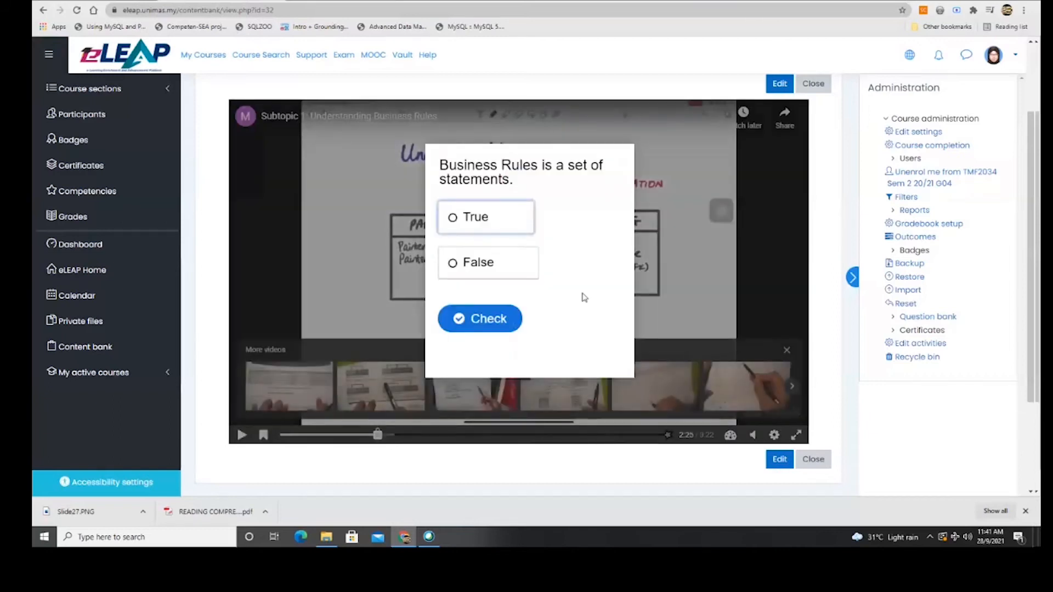
Answer False and check, confirming the video won't continue until answered correctly.
{"action": "left_click", "coordinate": [458, 271]}
{"action": "left_click", "coordinate": [482, 317]}
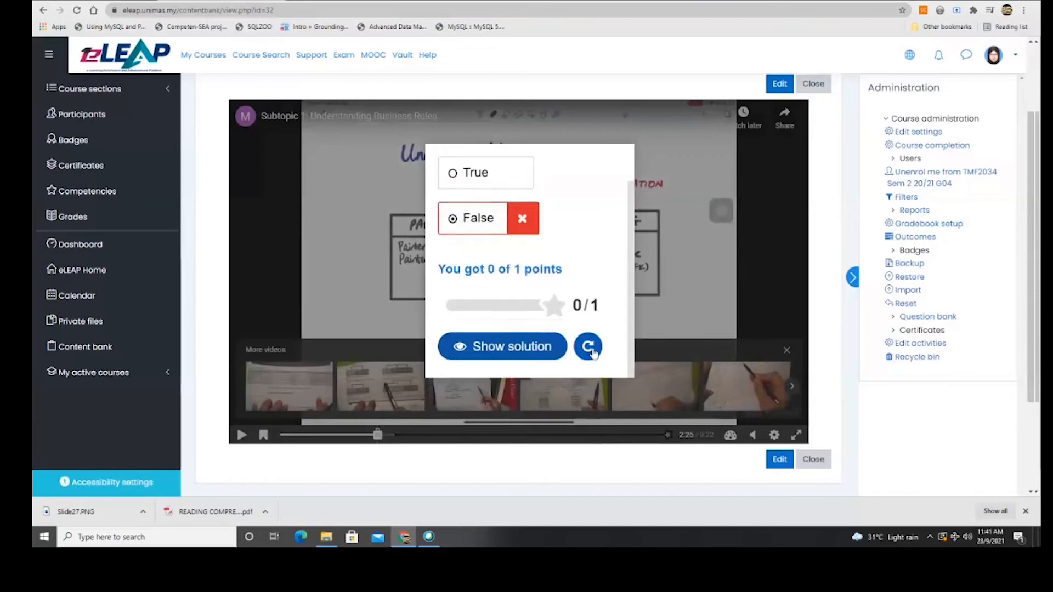
{"action": "scroll", "coordinate": [550, 287], "scroll_direction": "up", "scroll_amount": 1}
{"action": "scroll", "coordinate": [549, 246], "scroll_direction": "down", "scroll_amount": 2}
{"action": "left_click", "coordinate": [679, 437]}
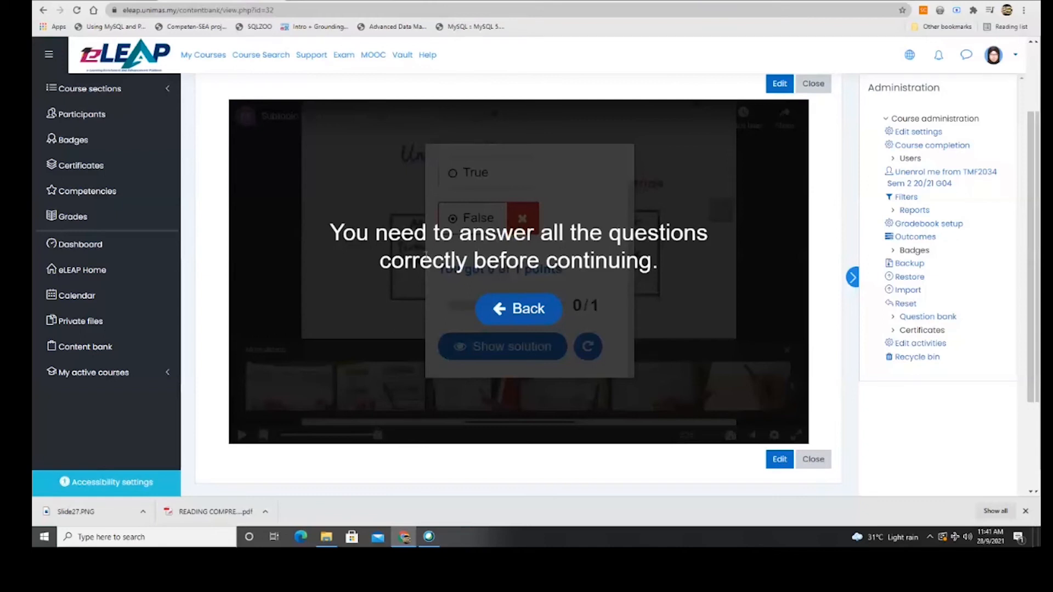
{"action": "left_click", "coordinate": [510, 312]}
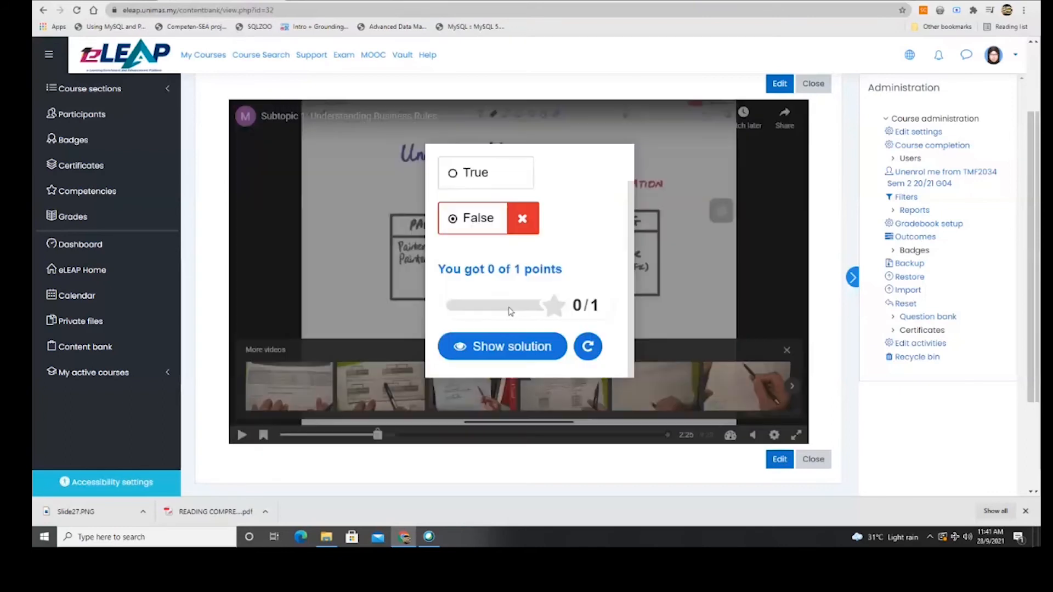
Show the solution, retry with True, and continue the video.
{"action": "left_click", "coordinate": [505, 351]}
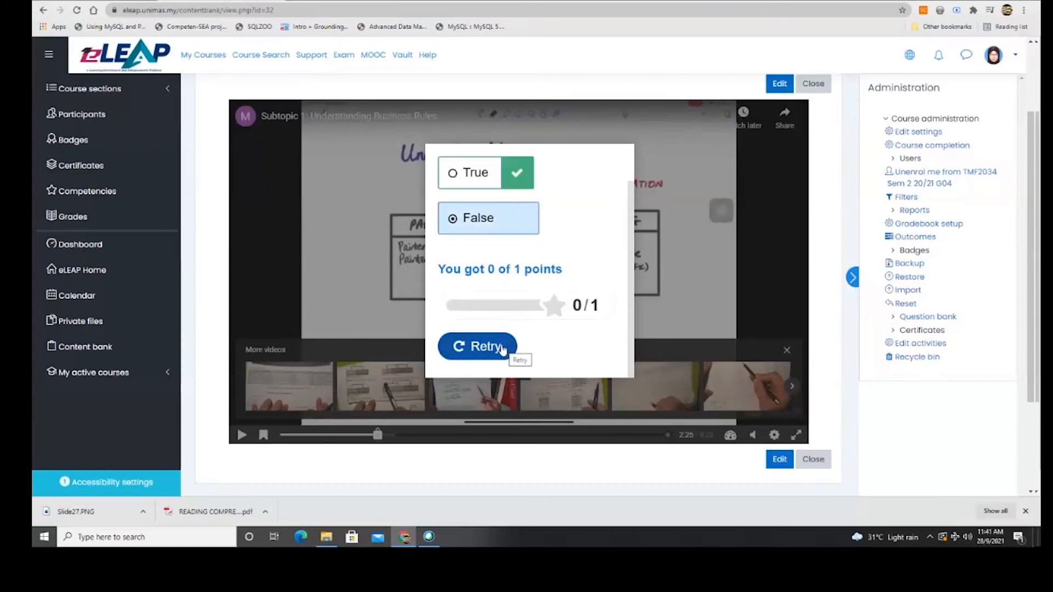
{"action": "scroll", "coordinate": [496, 363], "scroll_direction": "up", "scroll_amount": 1}
{"action": "scroll", "coordinate": [496, 363], "scroll_direction": "down", "scroll_amount": 1}
{"action": "left_click", "coordinate": [464, 346]}
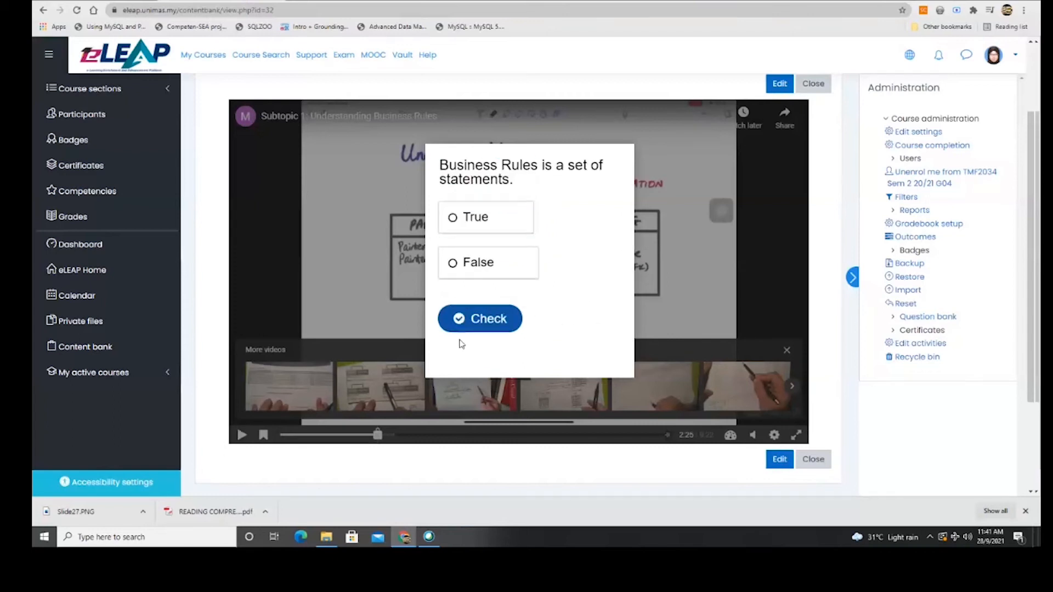
{"action": "left_click", "coordinate": [453, 218]}
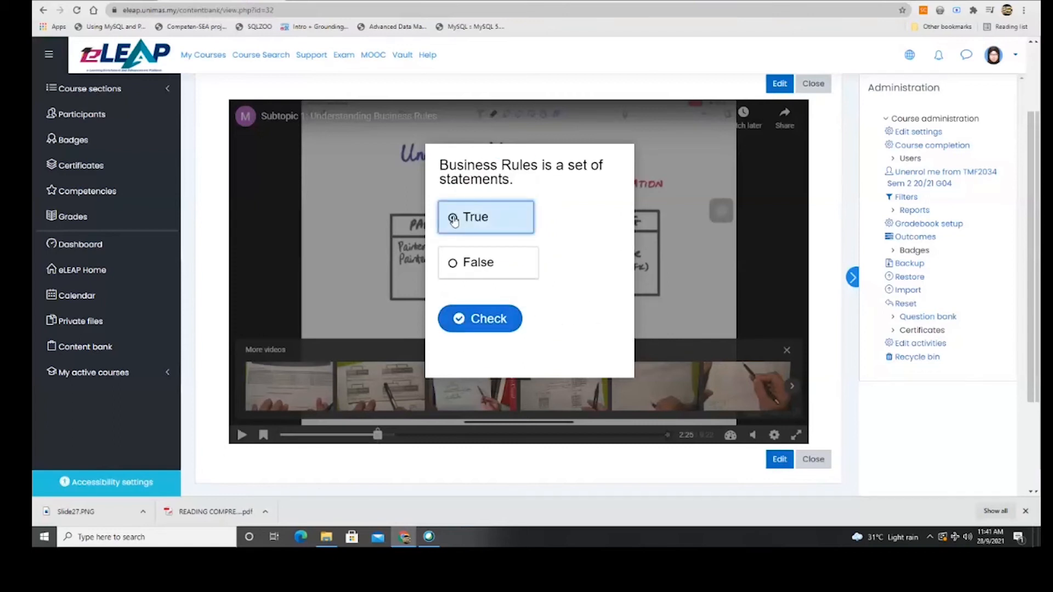
{"action": "left_click", "coordinate": [479, 319]}
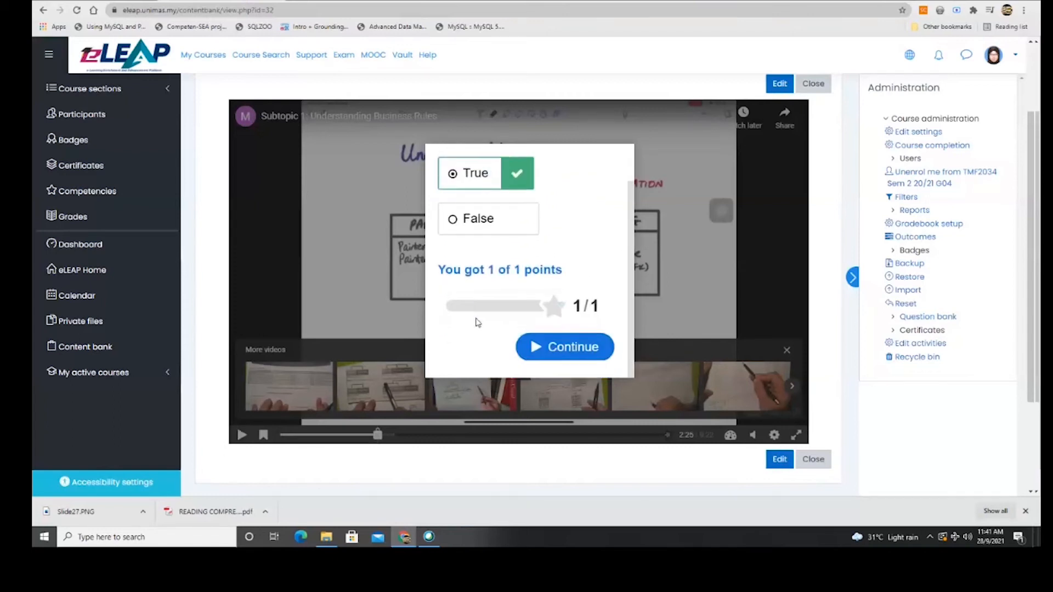
{"action": "left_click", "coordinate": [571, 346]}
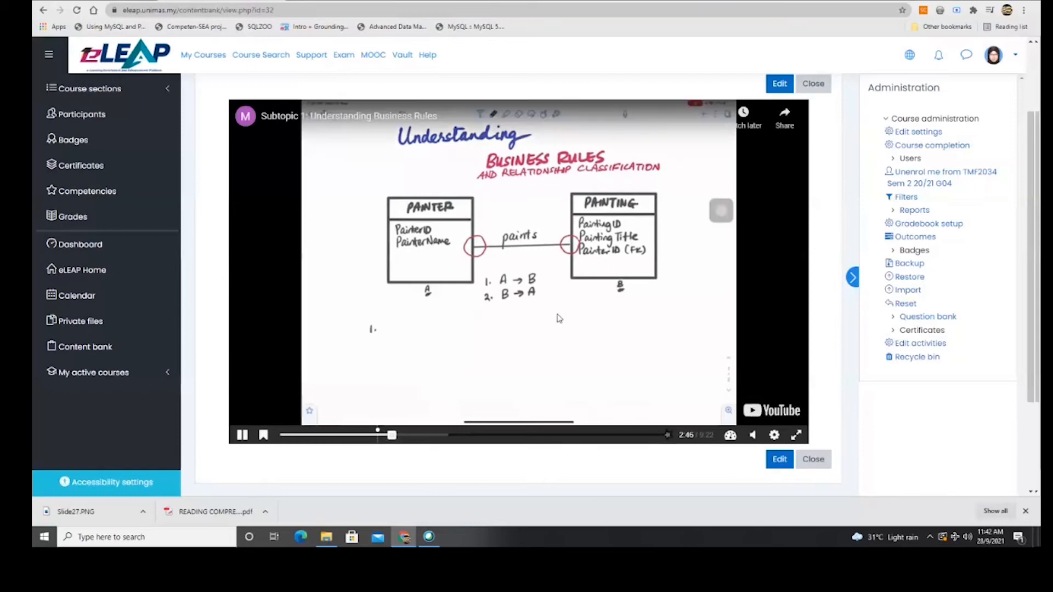
{"action": "scroll", "coordinate": [554, 351], "scroll_direction": "down", "scroll_amount": 4}
{"action": "scroll", "coordinate": [555, 389], "scroll_direction": "up", "scroll_amount": 6}
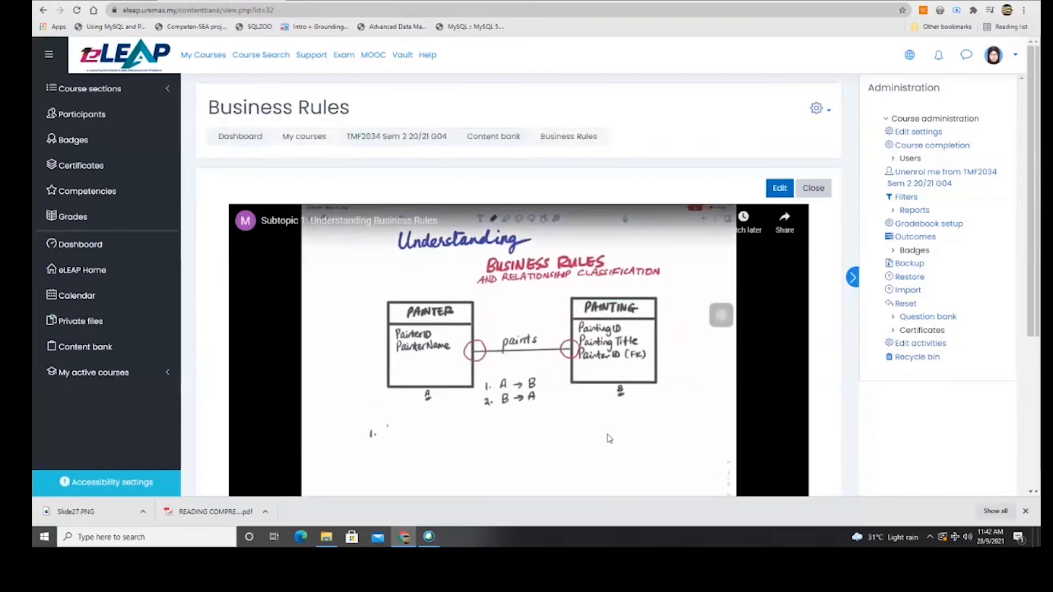
{"action": "scroll", "coordinate": [581, 400], "scroll_direction": "down", "scroll_amount": 3}
{"action": "scroll", "coordinate": [580, 402], "scroll_direction": "up", "scroll_amount": 3}
Reopen Business Rules for editing and go to the Summary task step.
{"action": "left_click", "coordinate": [781, 189]}
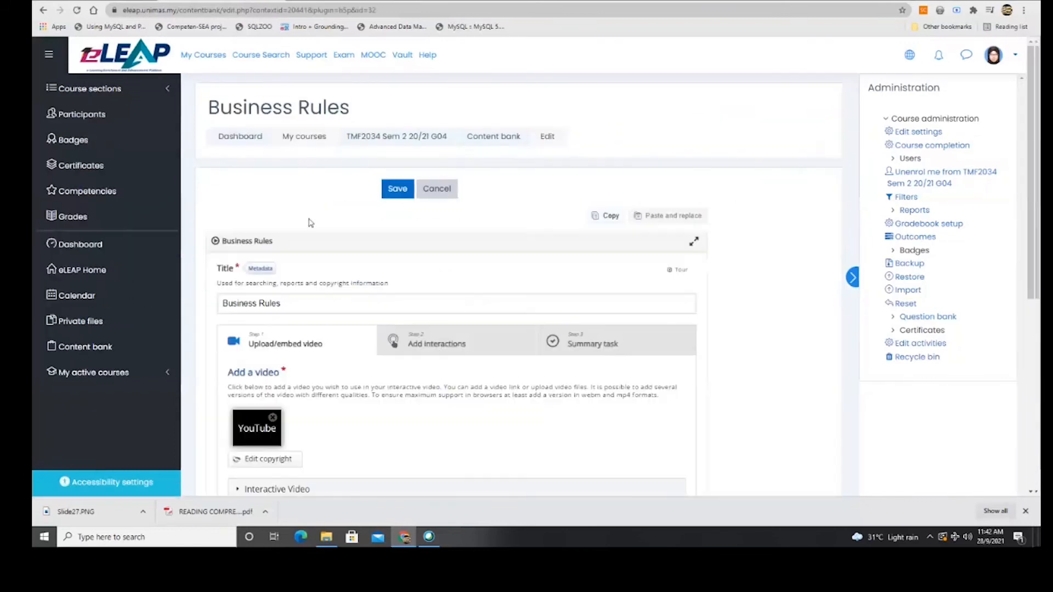
{"action": "scroll", "coordinate": [417, 274], "scroll_direction": "down", "scroll_amount": 3}
{"action": "scroll", "coordinate": [548, 458], "scroll_direction": "down", "scroll_amount": 3}
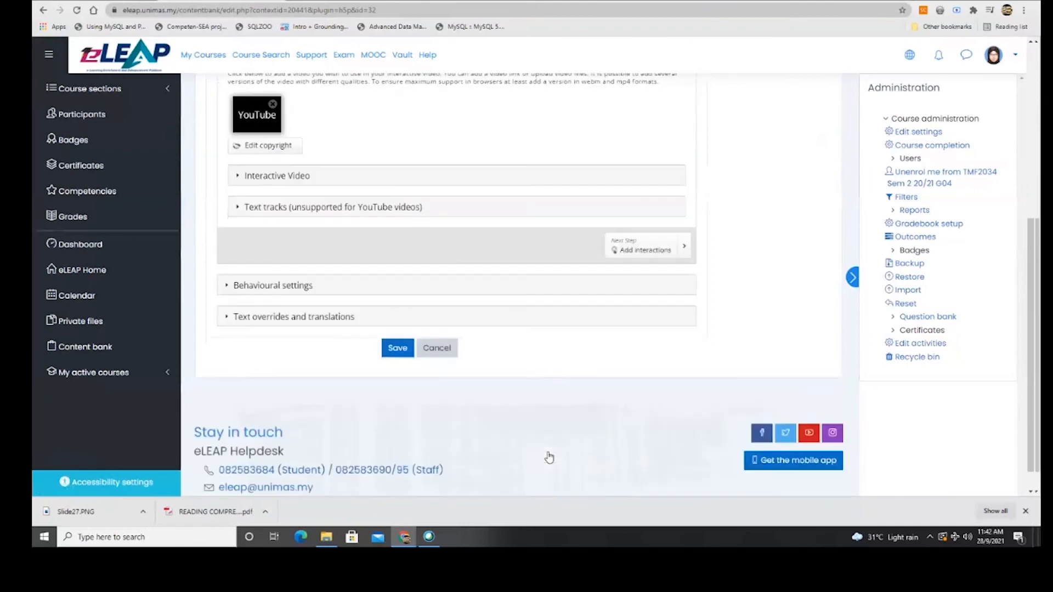
{"action": "scroll", "coordinate": [555, 388], "scroll_direction": "up", "scroll_amount": 4}
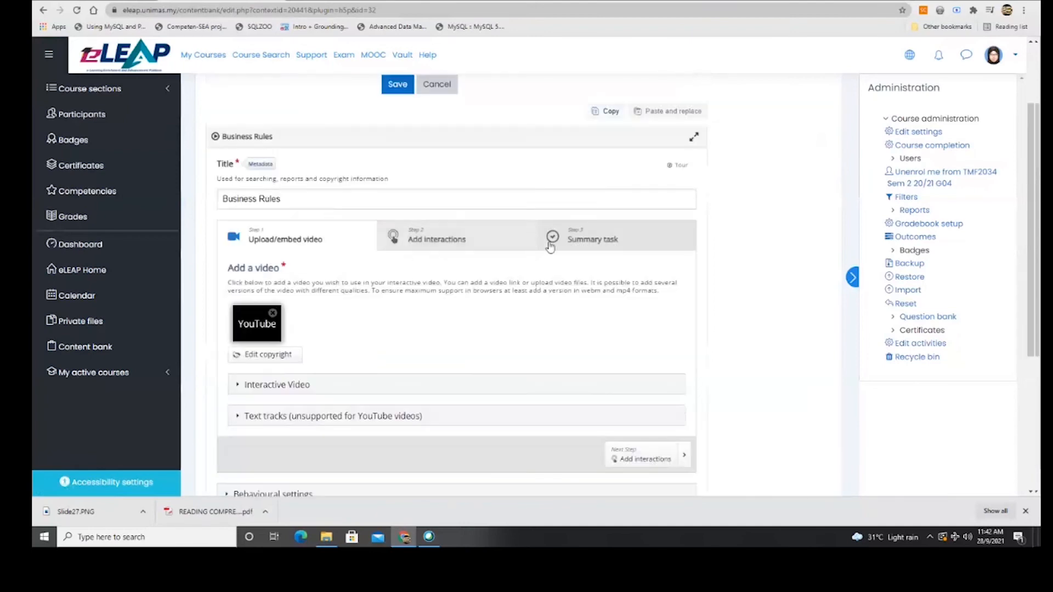
{"action": "left_click", "coordinate": [598, 233]}
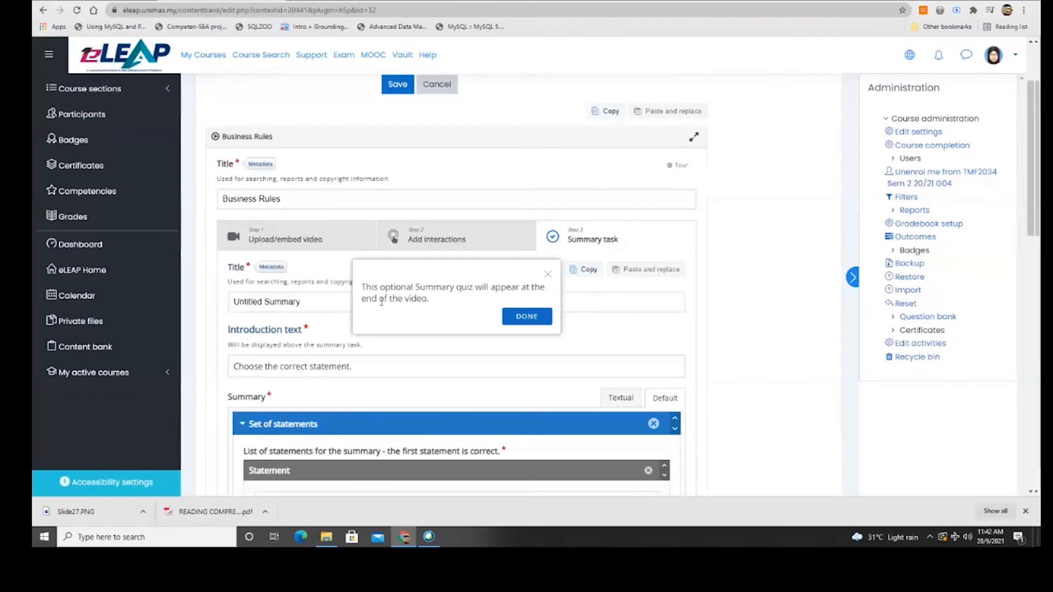
{"action": "left_click", "coordinate": [529, 318]}
Review the summary statements in Textual then Default view, and save the video.
{"action": "scroll", "coordinate": [434, 310], "scroll_direction": "down", "scroll_amount": 4}
{"action": "scroll", "coordinate": [434, 312], "scroll_direction": "down", "scroll_amount": 9}
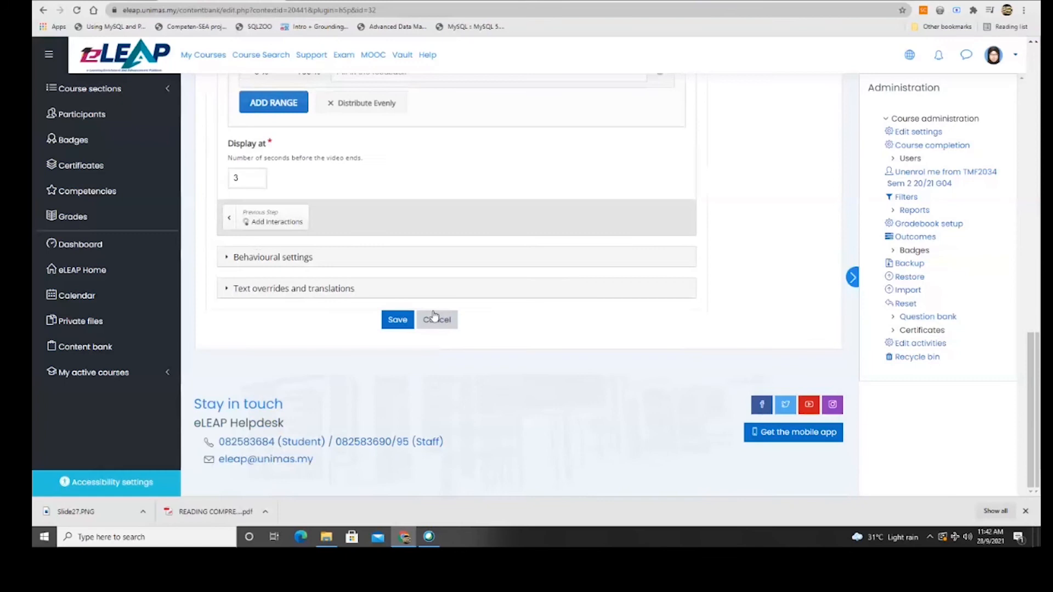
{"action": "scroll", "coordinate": [433, 316], "scroll_direction": "up", "scroll_amount": 12}
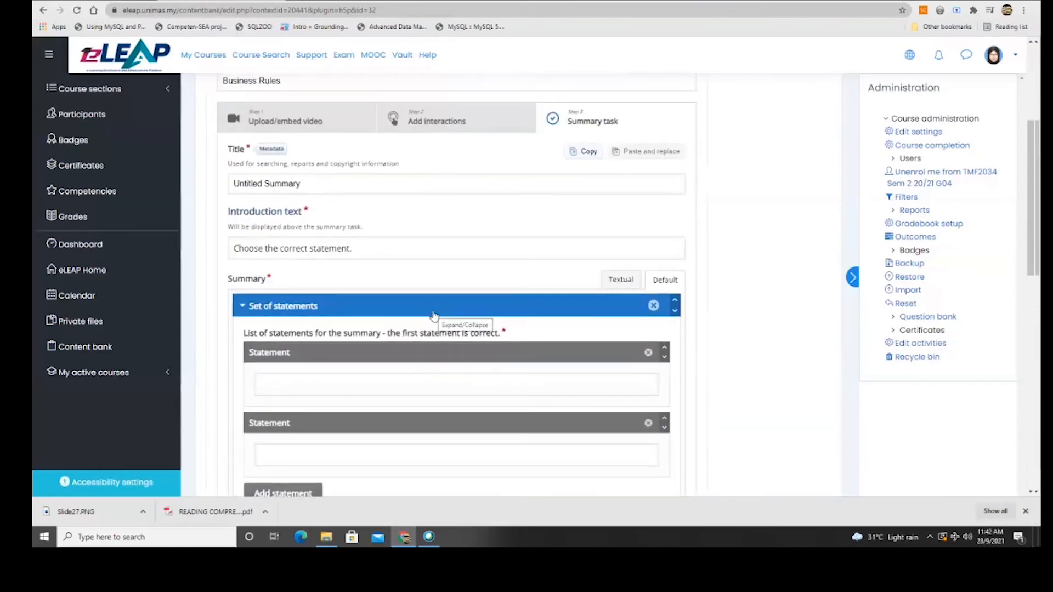
{"action": "scroll", "coordinate": [434, 315], "scroll_direction": "down", "scroll_amount": 5}
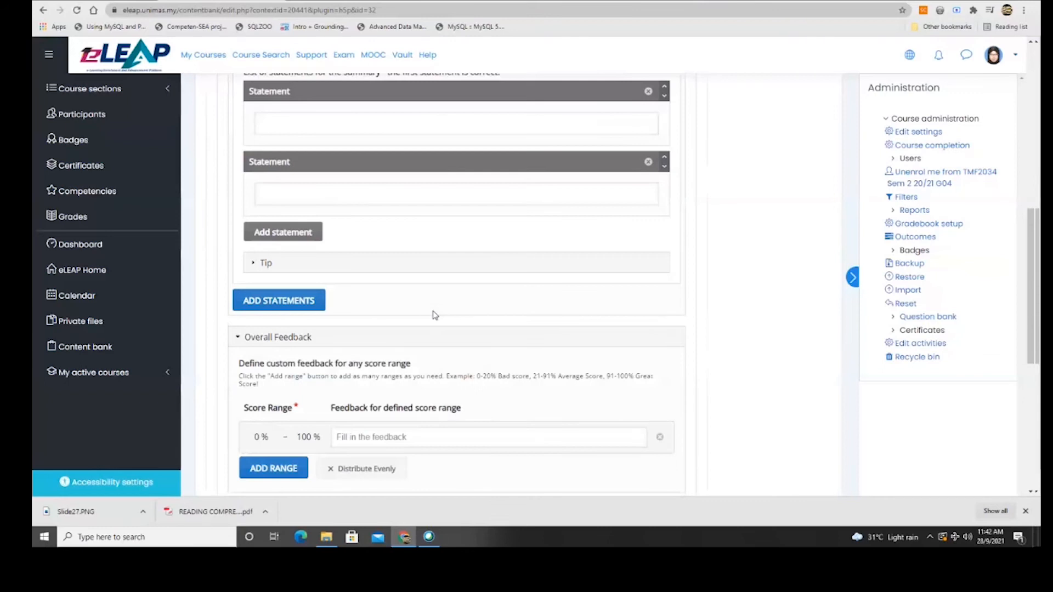
{"action": "scroll", "coordinate": [433, 314], "scroll_direction": "up", "scroll_amount": 4}
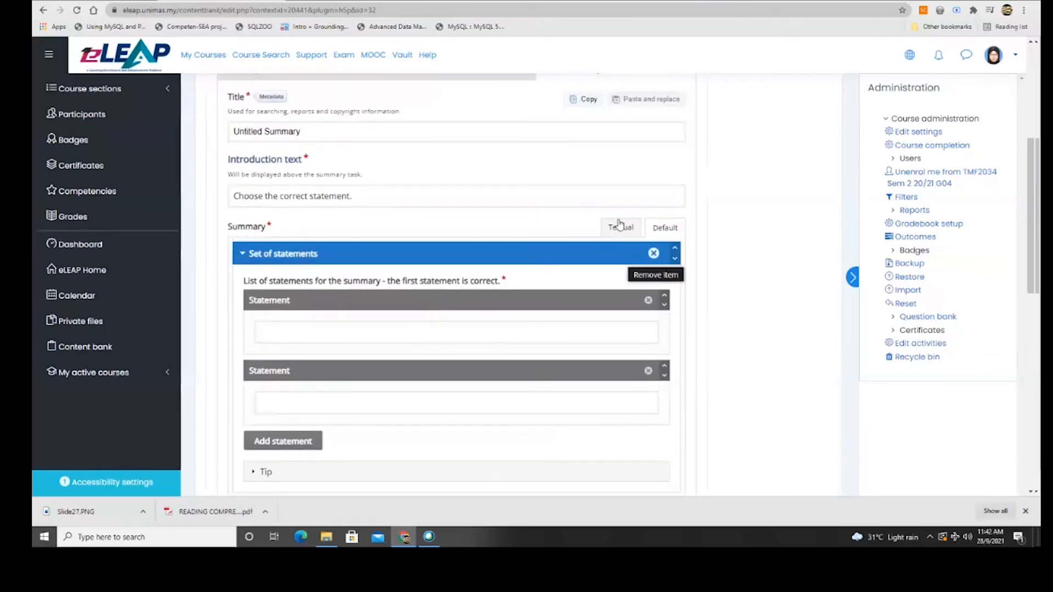
{"action": "left_click", "coordinate": [620, 226]}
{"action": "left_click", "coordinate": [665, 227]}
{"action": "scroll", "coordinate": [439, 286], "scroll_direction": "up", "scroll_amount": 4}
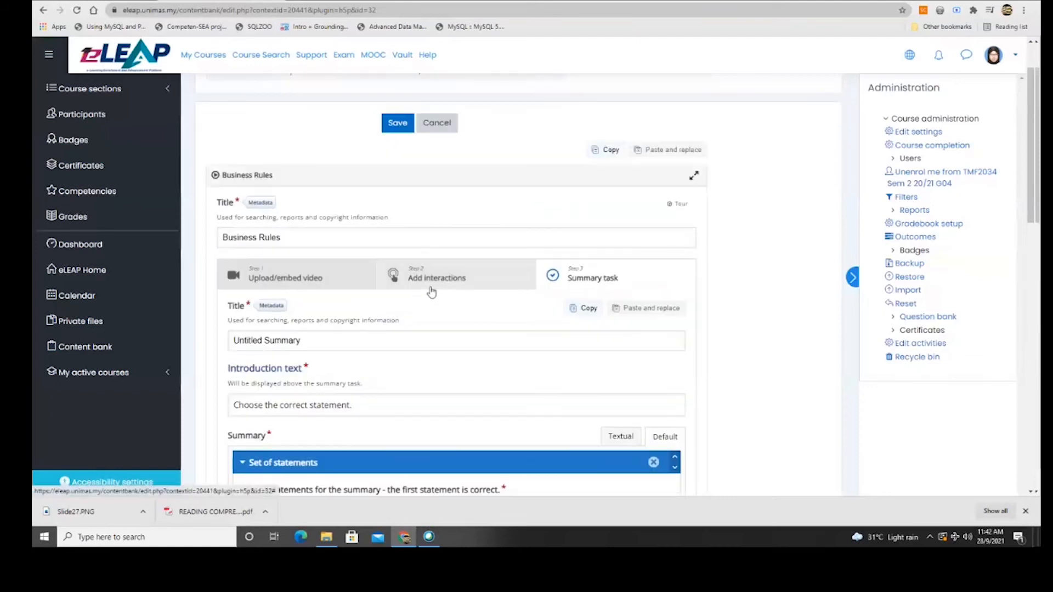
{"action": "left_click", "coordinate": [398, 123]}
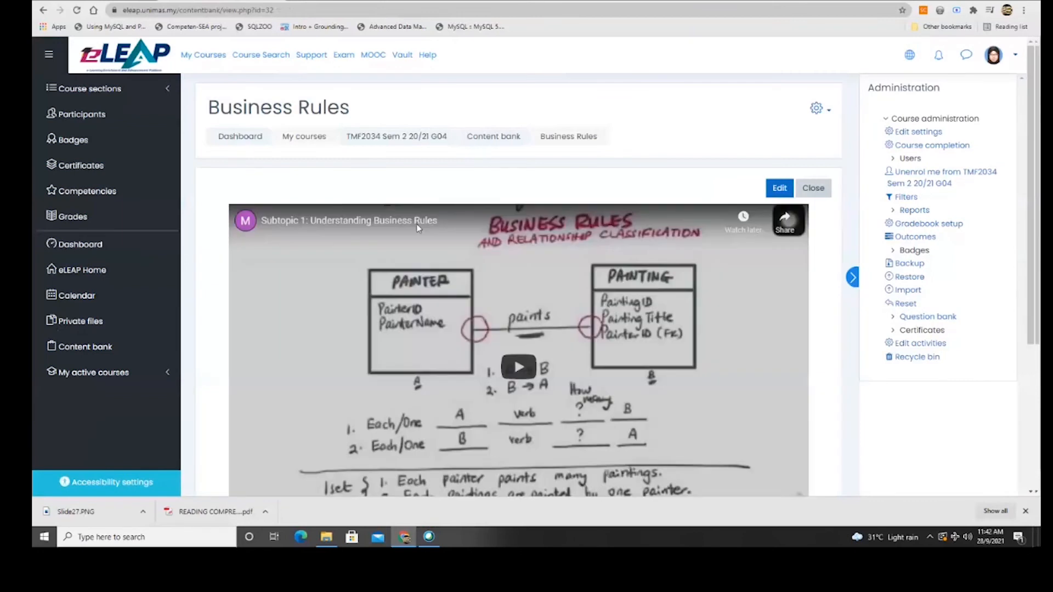
{"action": "scroll", "coordinate": [607, 259], "scroll_direction": "down", "scroll_amount": 5}
Play the embedded Business Rules video and skip to its 9:22 end.
{"action": "left_click", "coordinate": [607, 259]}
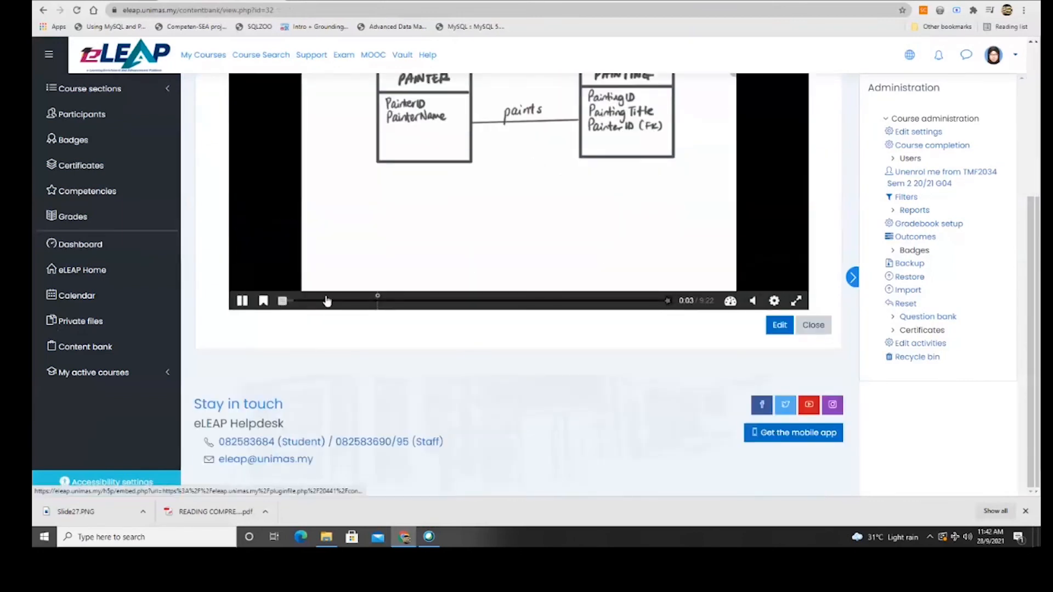
{"action": "left_click_drag", "start_coordinate": [378, 301], "coordinate": [652, 302]}
{"action": "scroll", "coordinate": [527, 292], "scroll_direction": "up", "scroll_amount": 2}
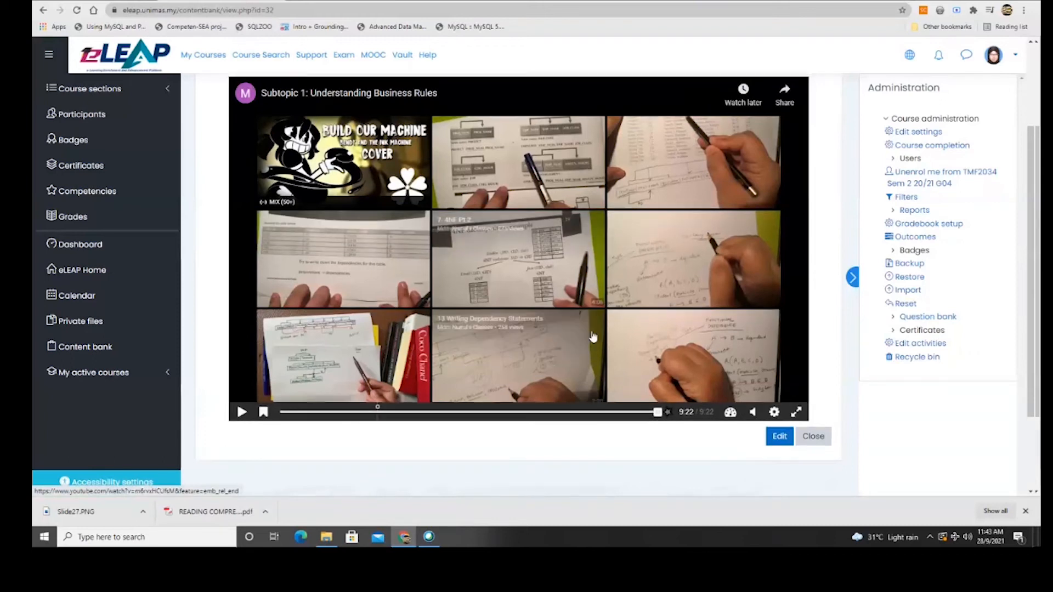
{"action": "scroll", "coordinate": [593, 337], "scroll_direction": "up", "scroll_amount": 3}
In the Summary task, enter the correct statement 'There are 3 types of relationship classification'.
{"action": "left_click", "coordinate": [779, 186]}
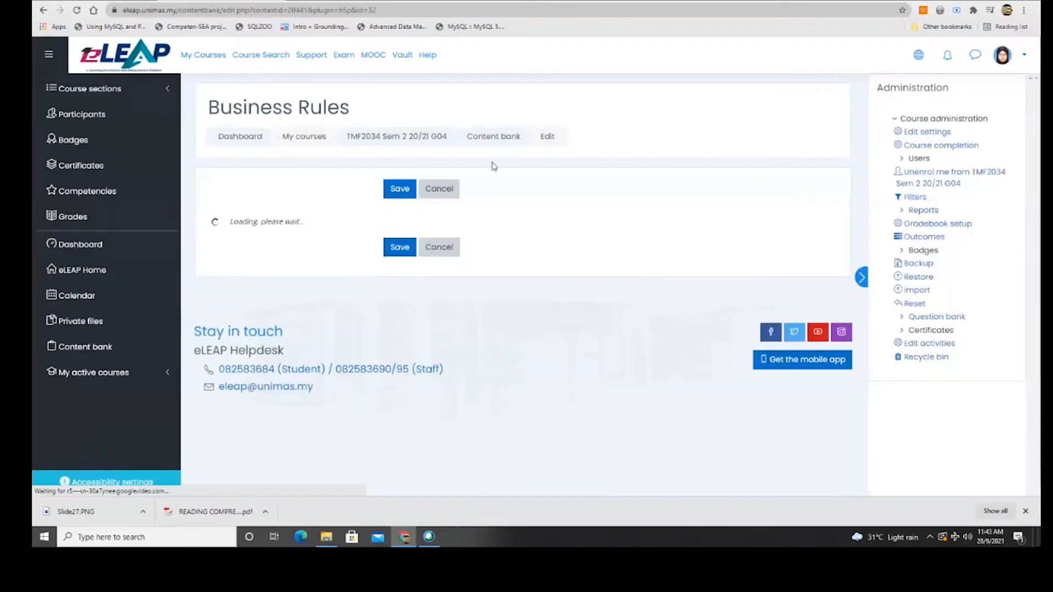
{"action": "scroll", "coordinate": [511, 371], "scroll_direction": "down", "scroll_amount": 3}
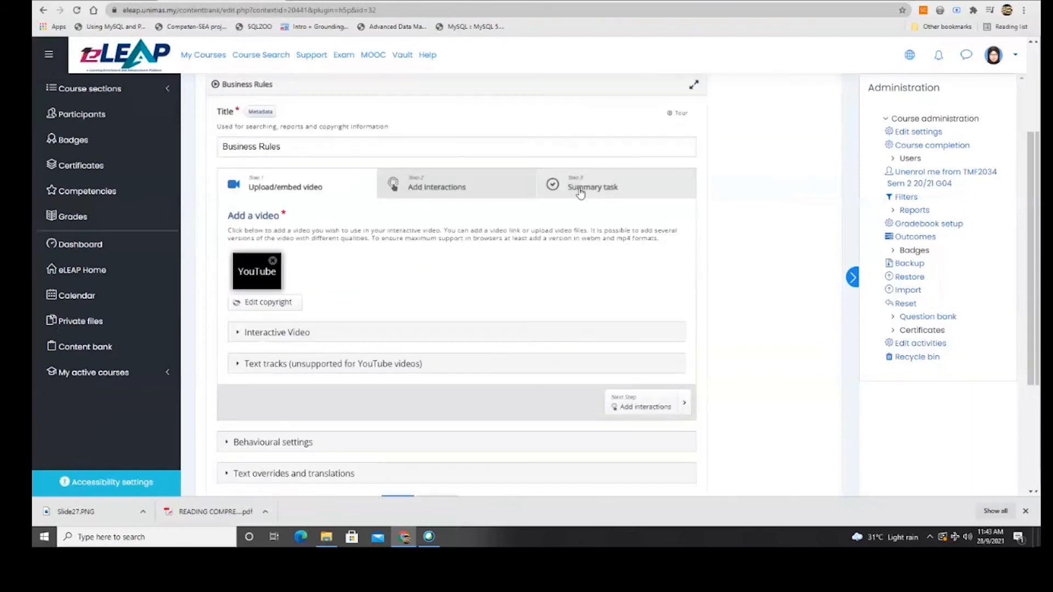
{"action": "left_click", "coordinate": [580, 189]}
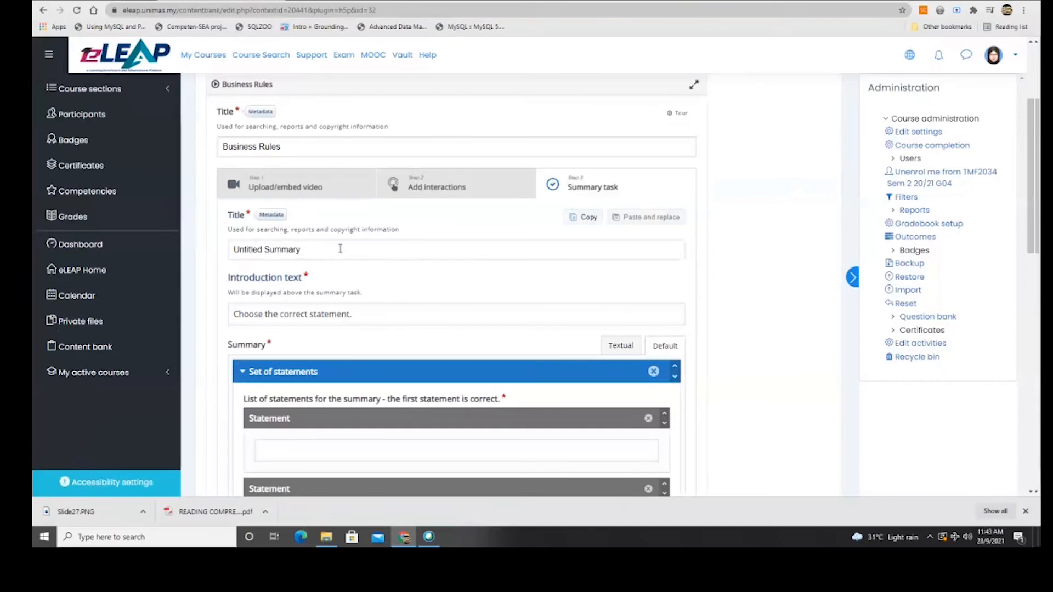
{"action": "scroll", "coordinate": [337, 277], "scroll_direction": "down", "scroll_amount": 2}
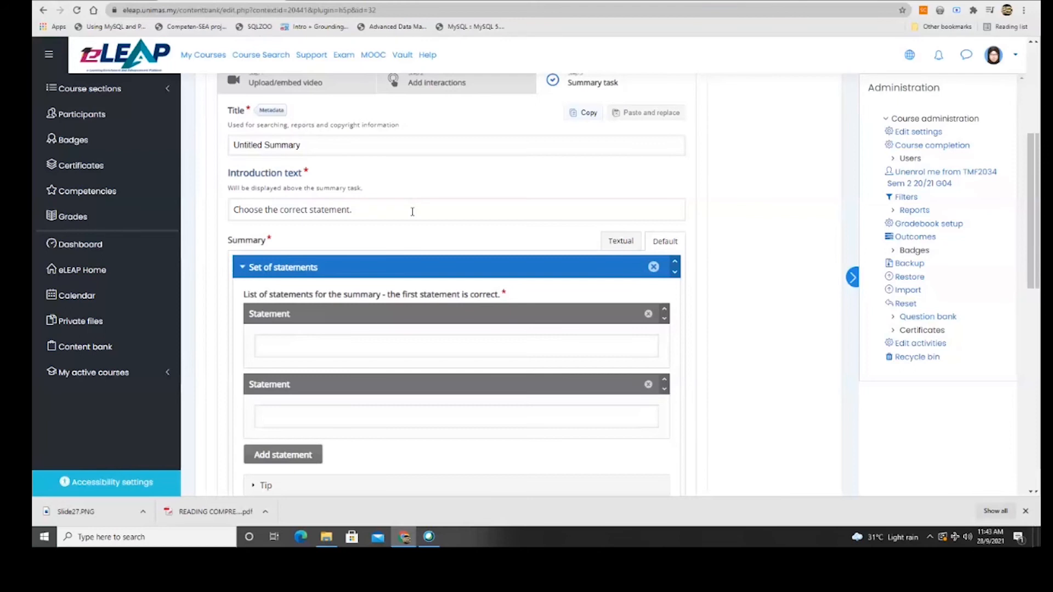
{"action": "left_click", "coordinate": [301, 348]}
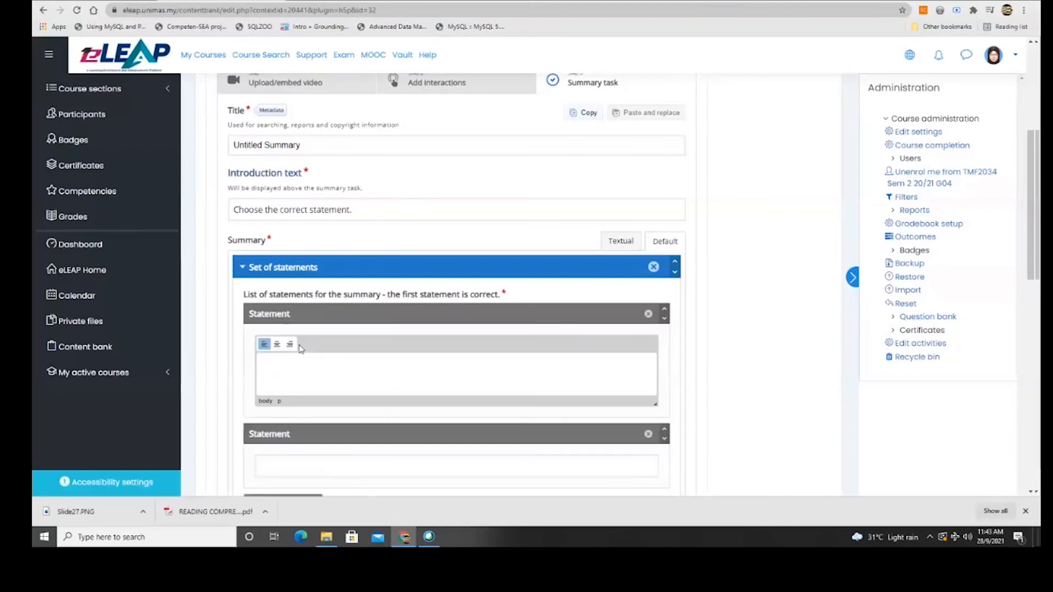
{"action": "type", "text": "There are 3 types of relationship classification."}
Add the second statement 'We do not nead business rules to create ERDD'.
{"action": "scroll", "coordinate": [301, 349], "scroll_direction": "down", "scroll_amount": 3}
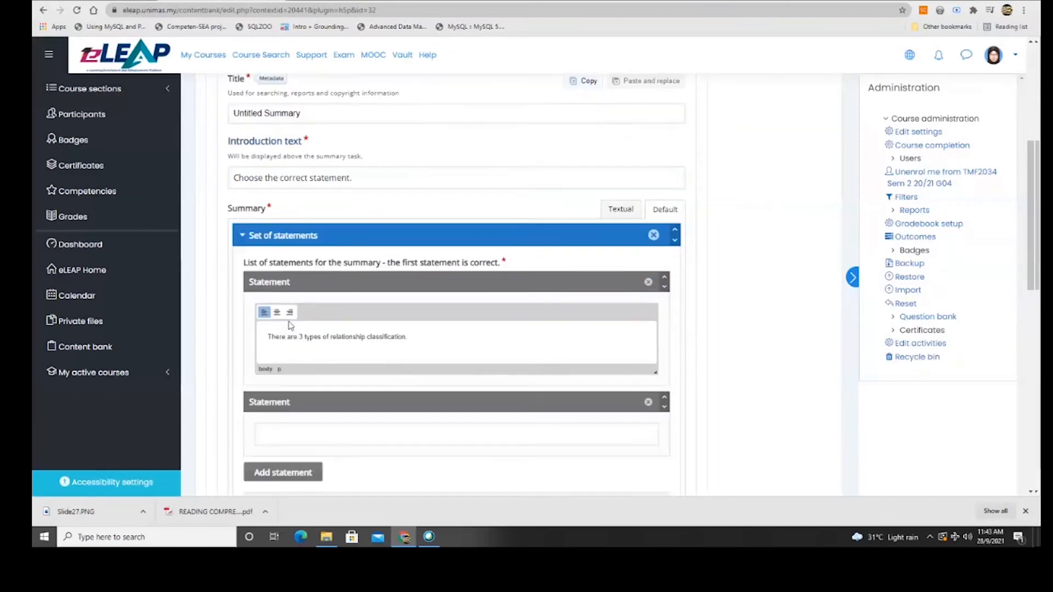
{"action": "left_click", "coordinate": [303, 315]}
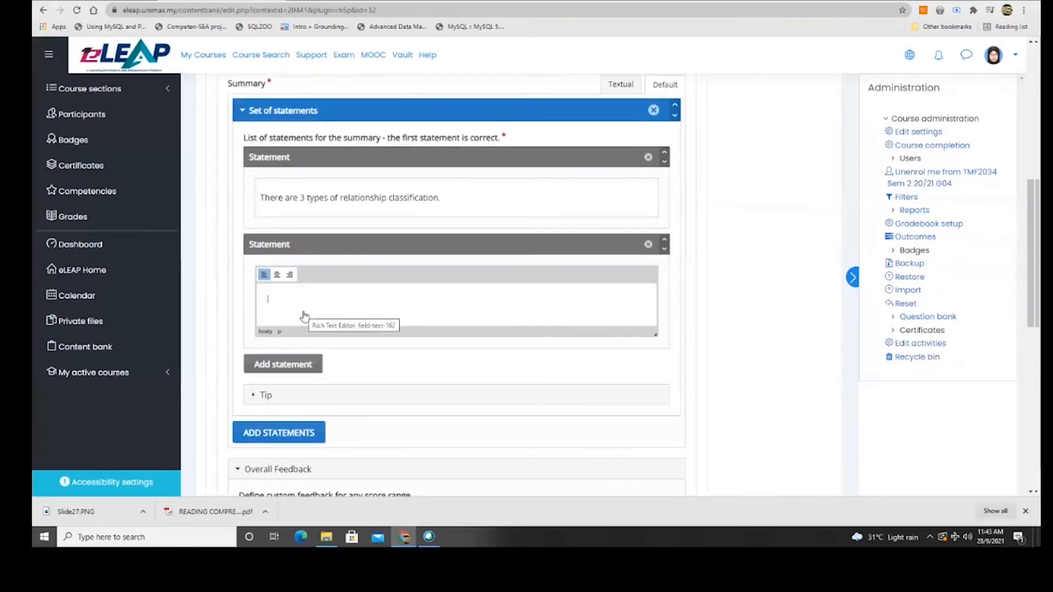
{"action": "type", "text": "We"}
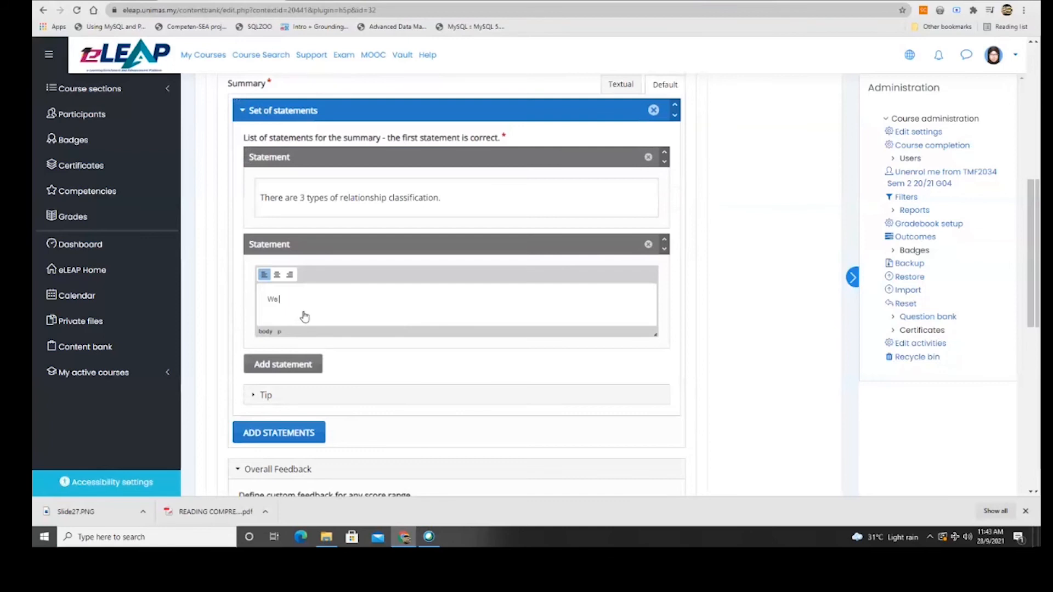
{"action": "type", "text": " do not nea"}
{"action": "type", "text": "d business "}
{"action": "type", "text": "rules t"}
{"action": "type", "text": "o create ER"}
{"action": "type", "text": "D"}
{"action": "type", "text": "D"}
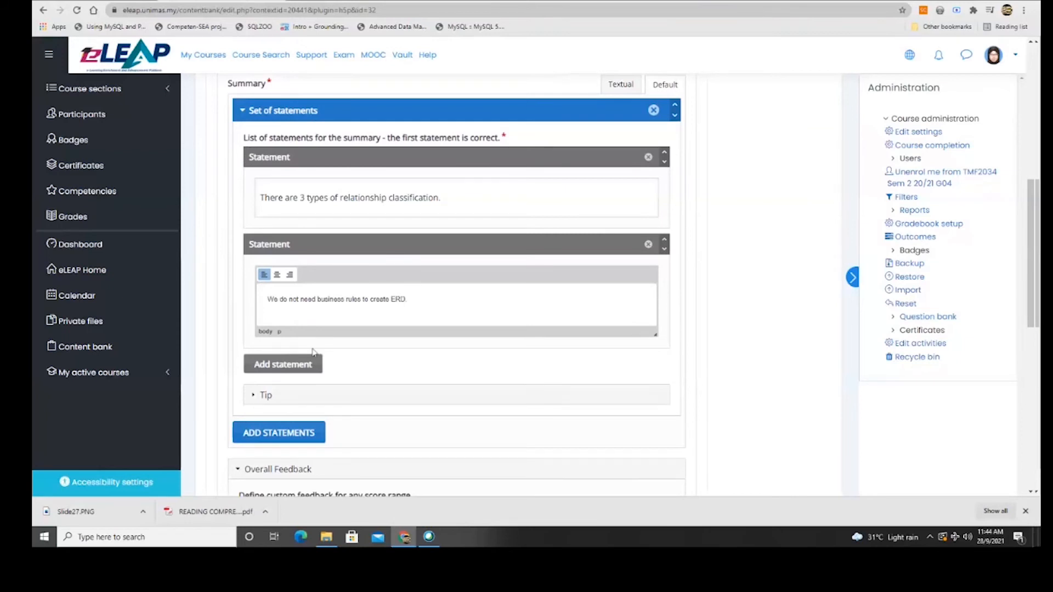
{"action": "scroll", "coordinate": [447, 402], "scroll_direction": "down", "scroll_amount": 3}
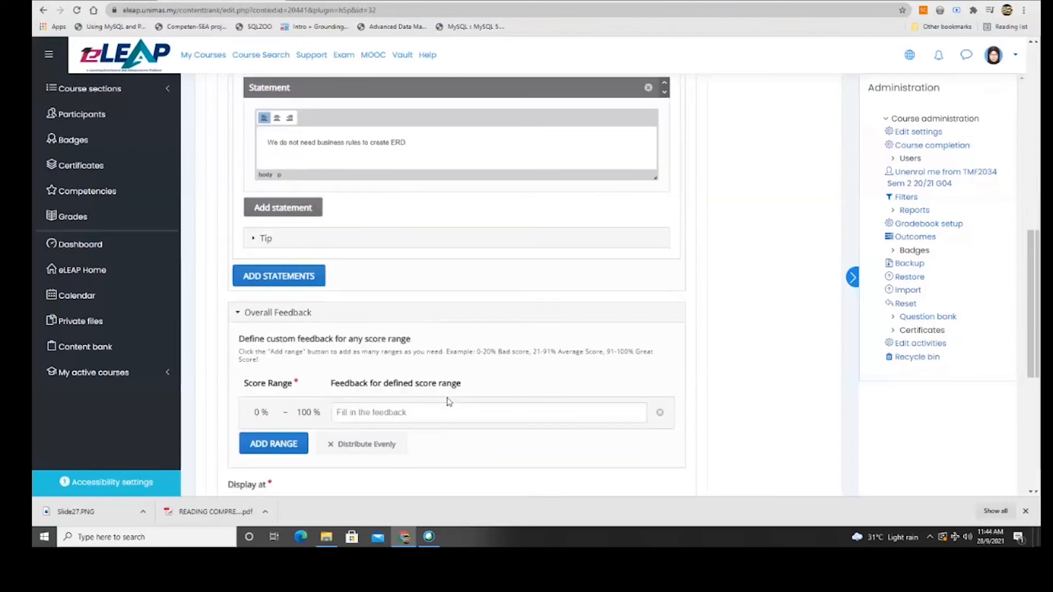
{"action": "scroll", "coordinate": [448, 402], "scroll_direction": "up", "scroll_amount": 5}
Recheck the first statement and save the interactive video.
{"action": "left_click", "coordinate": [619, 251]}
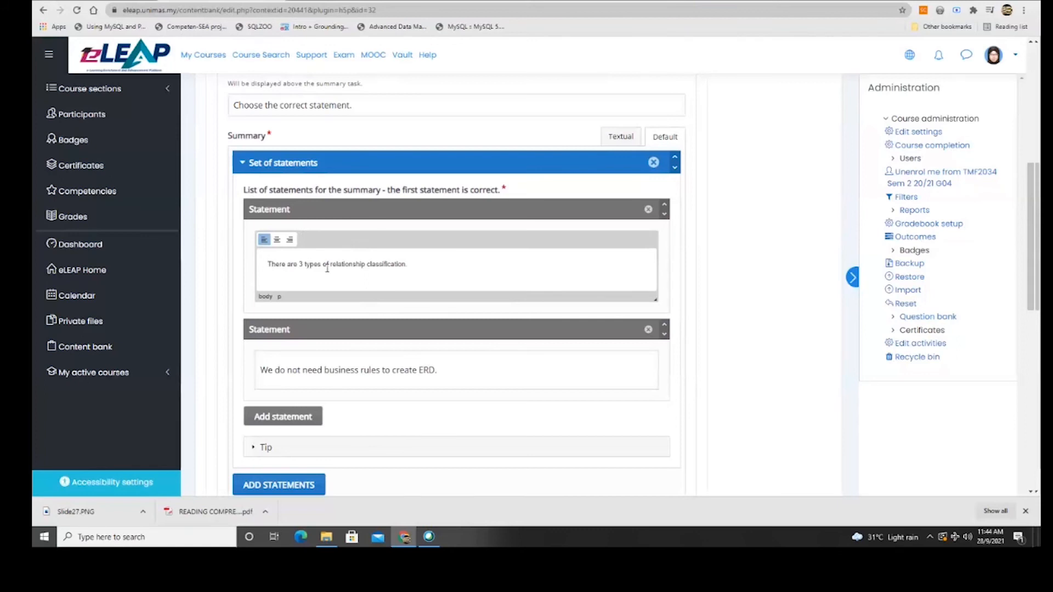
{"action": "scroll", "coordinate": [327, 268], "scroll_direction": "down", "scroll_amount": 5}
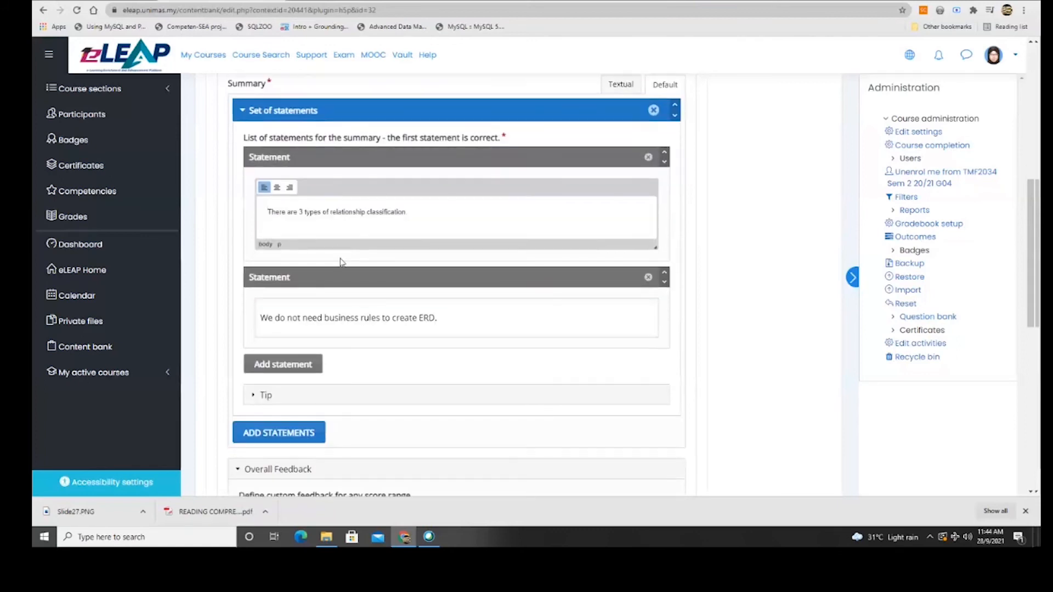
{"action": "scroll", "coordinate": [339, 275], "scroll_direction": "down", "scroll_amount": 2}
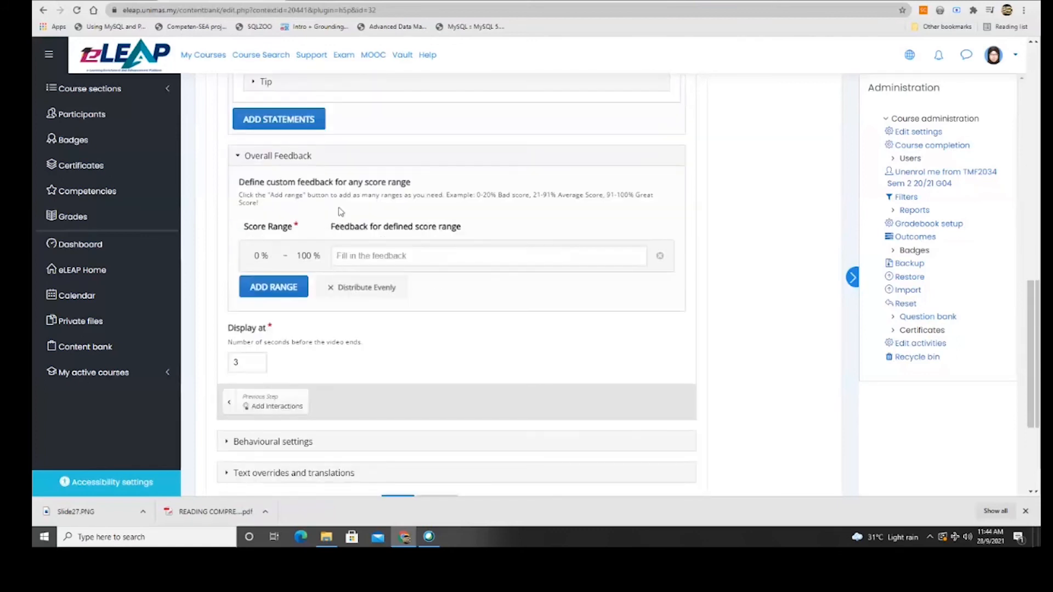
{"action": "scroll", "coordinate": [328, 272], "scroll_direction": "down", "scroll_amount": 3}
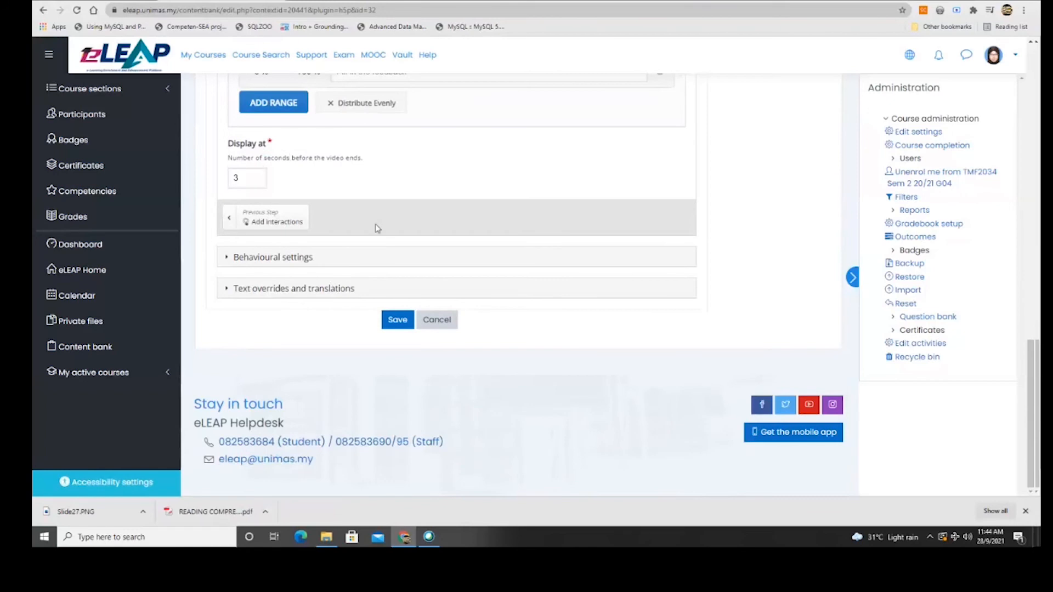
{"action": "left_click", "coordinate": [391, 322]}
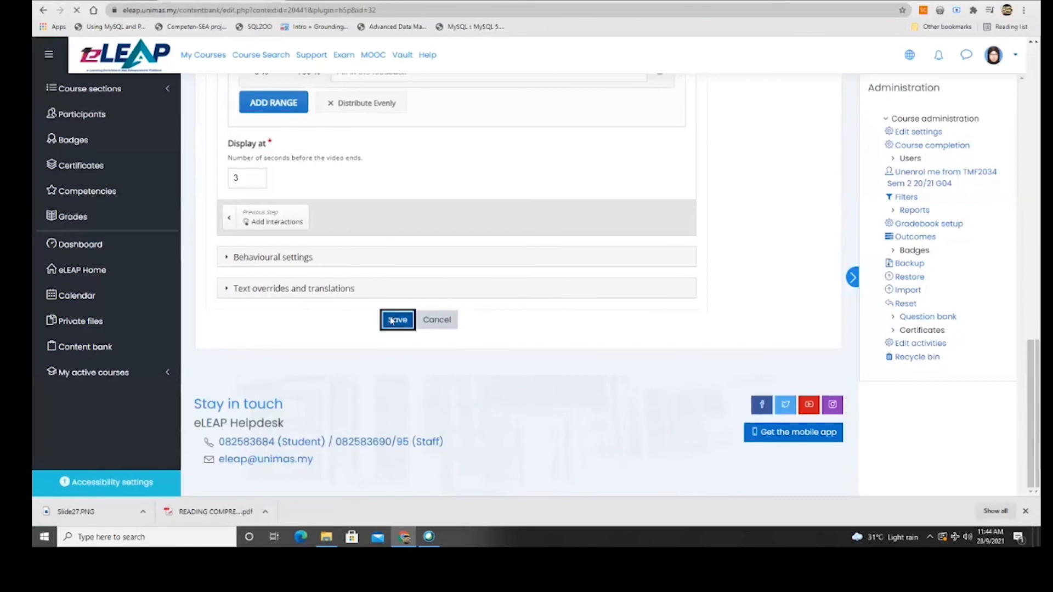
Mute the Business Rules video and jump ahead to near its end.
{"action": "scroll", "coordinate": [435, 289], "scroll_direction": "down", "scroll_amount": 3}
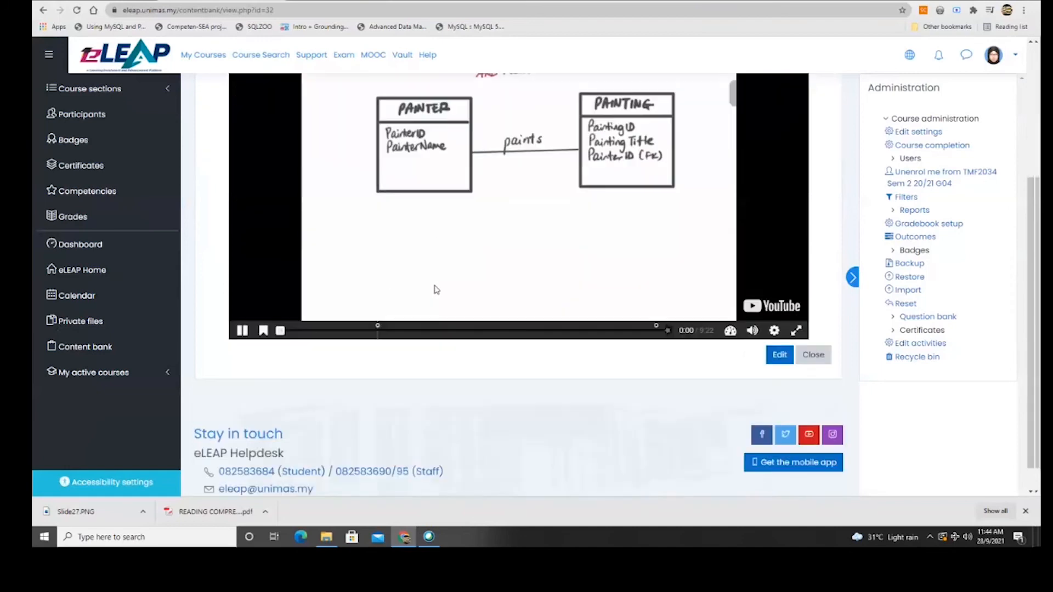
{"action": "left_click", "coordinate": [752, 332]}
{"action": "left_click", "coordinate": [647, 332]}
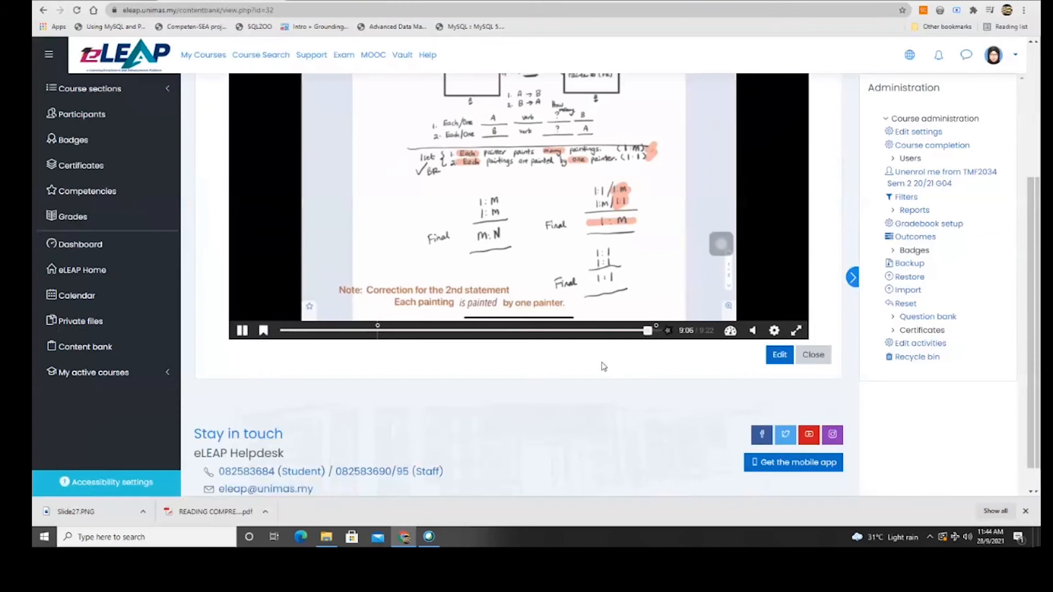
{"action": "scroll", "coordinate": [604, 367], "scroll_direction": "up", "scroll_amount": 1}
{"action": "scroll", "coordinate": [602, 367], "scroll_direction": "up", "scroll_amount": 1}
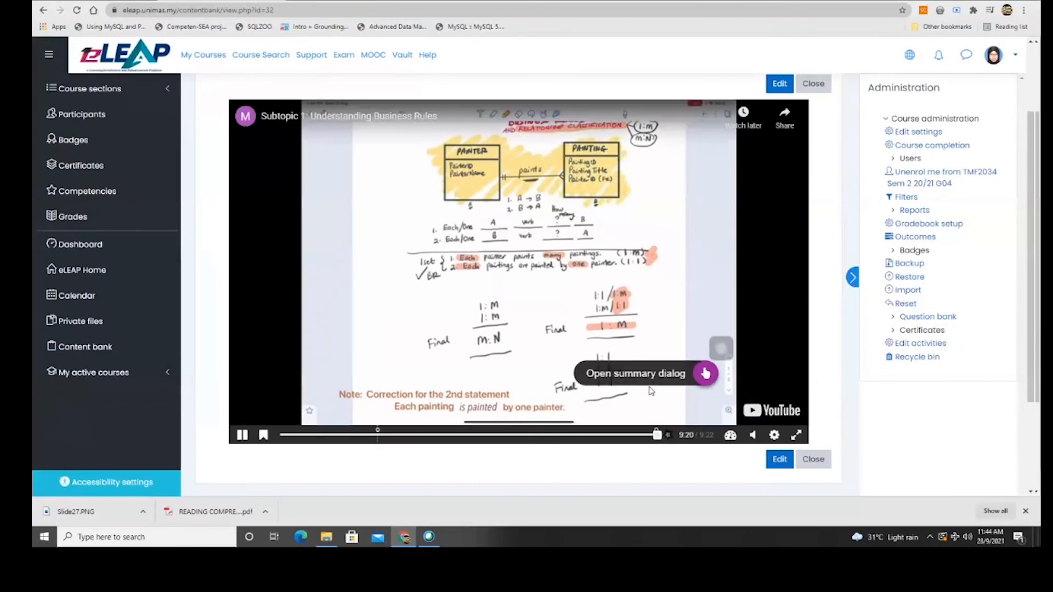
Open the summary dialog and pick a statement for 'Choose the correct statement'.
{"action": "left_click", "coordinate": [665, 378]}
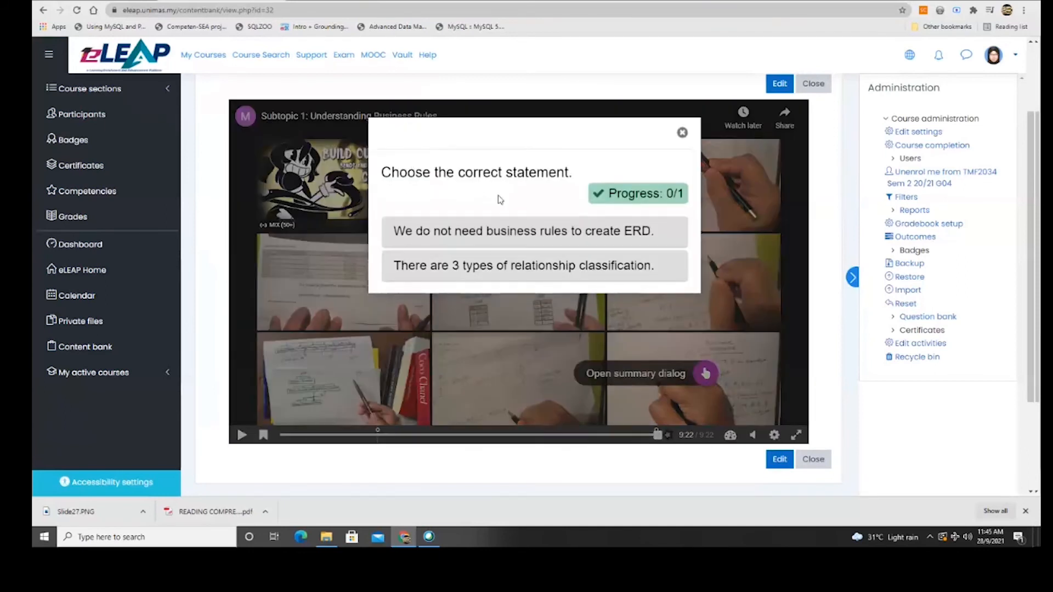
{"action": "left_click", "coordinate": [492, 265]}
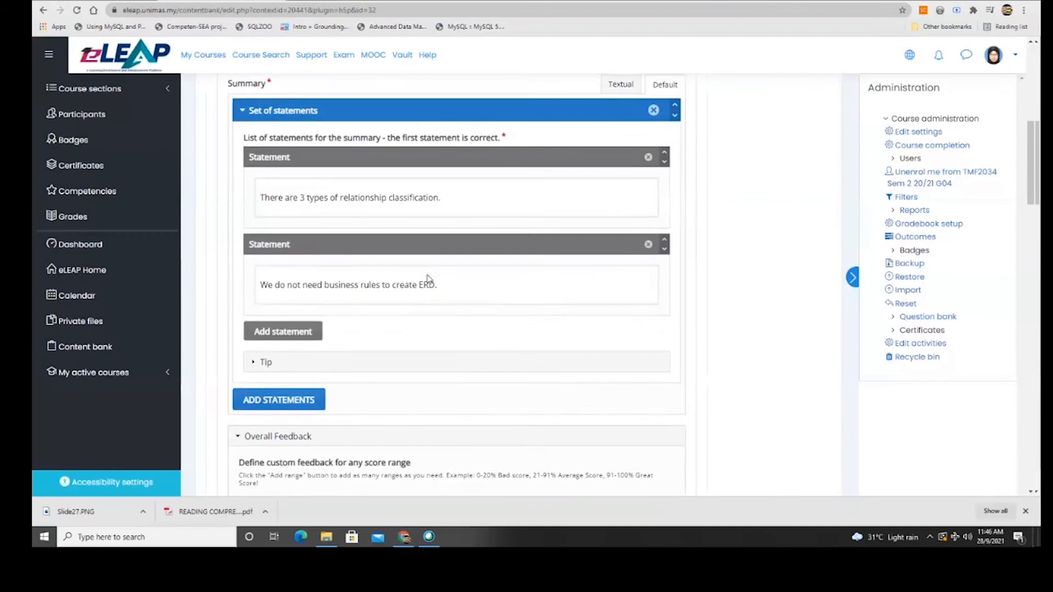
{"action": "scroll", "coordinate": [429, 279], "scroll_direction": "down", "scroll_amount": 5}
{"action": "scroll", "coordinate": [429, 278], "scroll_direction": "down", "scroll_amount": 8}
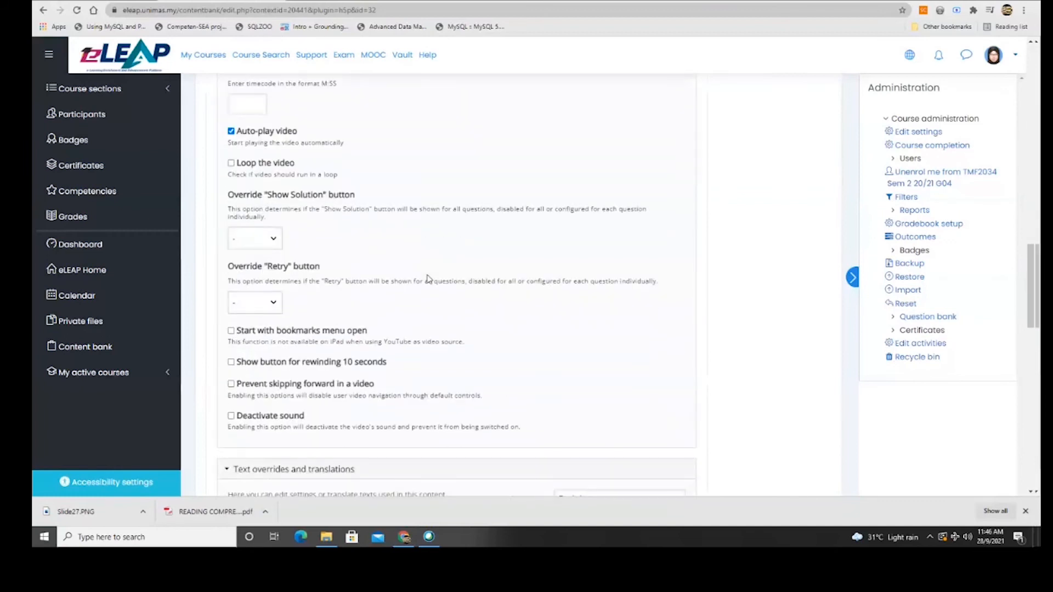
Tick 'Prevent skipping forward in a video' in Behavioural settings and save Business Rules.
{"action": "left_click", "coordinate": [231, 386]}
{"action": "scroll", "coordinate": [473, 413], "scroll_direction": "down", "scroll_amount": 20}
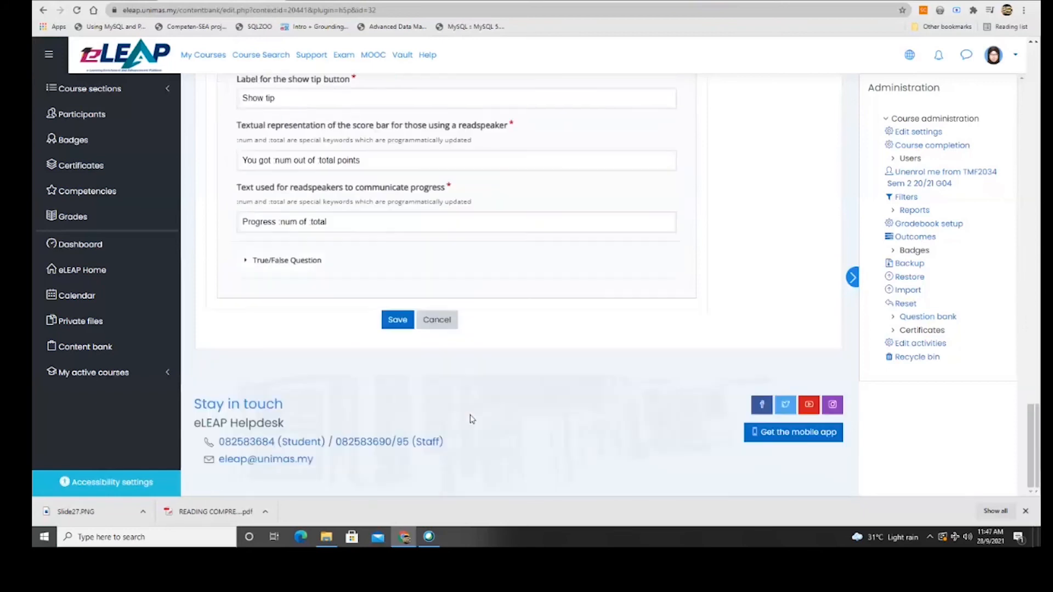
{"action": "left_click", "coordinate": [409, 323]}
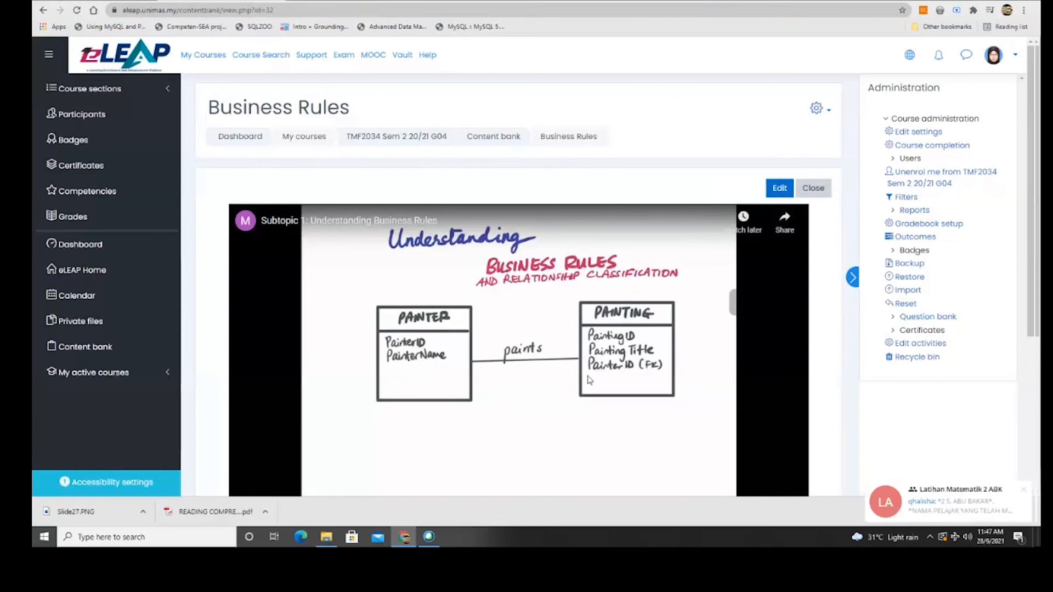
Go to the TMF2034 course's content bank via the active courses list.
{"action": "scroll", "coordinate": [590, 380], "scroll_direction": "down", "scroll_amount": 3}
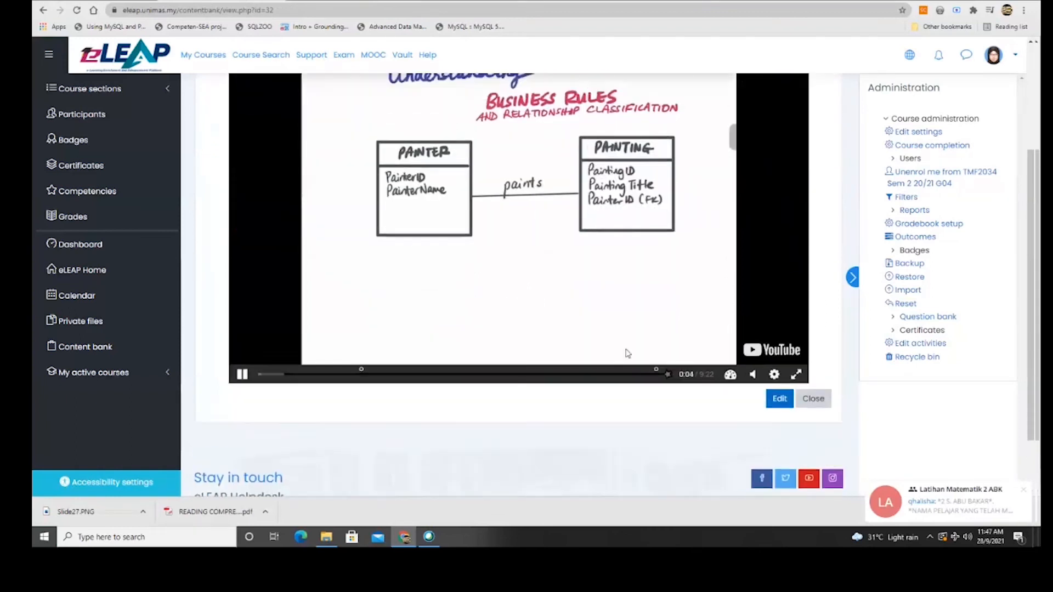
{"action": "scroll", "coordinate": [628, 353], "scroll_direction": "up", "scroll_amount": 3}
{"action": "left_click", "coordinate": [809, 189]}
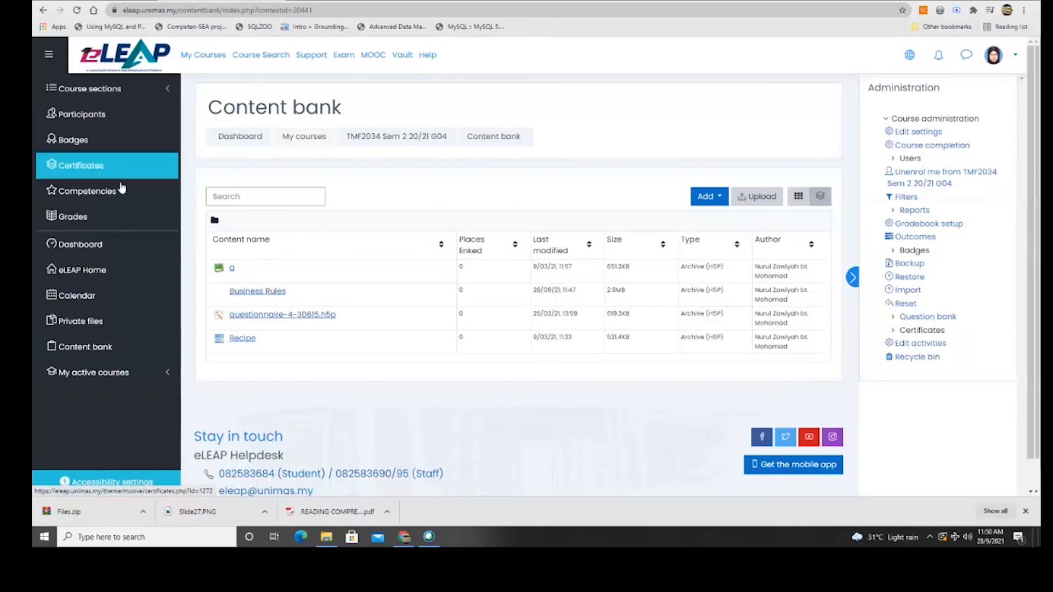
{"action": "left_click", "coordinate": [97, 373]}
{"action": "left_click", "coordinate": [95, 437]}
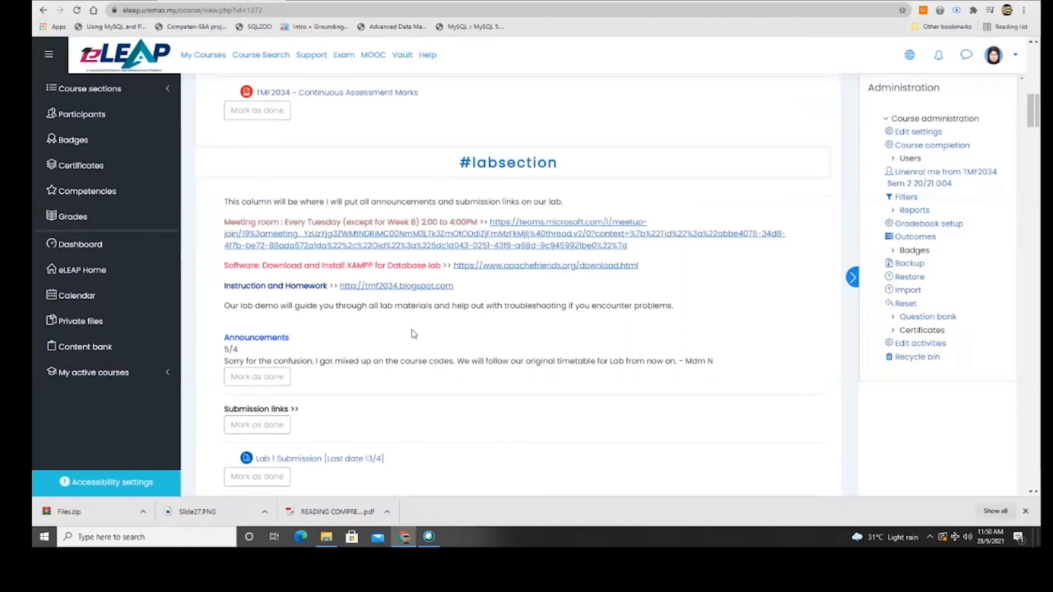
{"action": "scroll", "coordinate": [413, 333], "scroll_direction": "up", "scroll_amount": 10}
{"action": "left_click", "coordinate": [109, 347]}
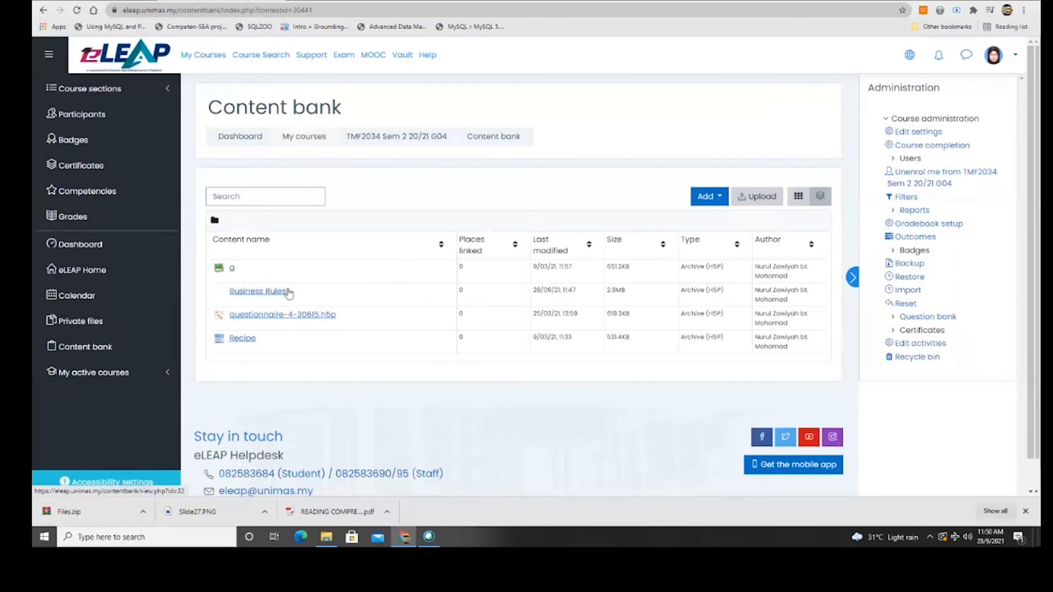
Open Business Rules, preview its video, and download it as interactive-video-62.h5p.
{"action": "left_click", "coordinate": [279, 292]}
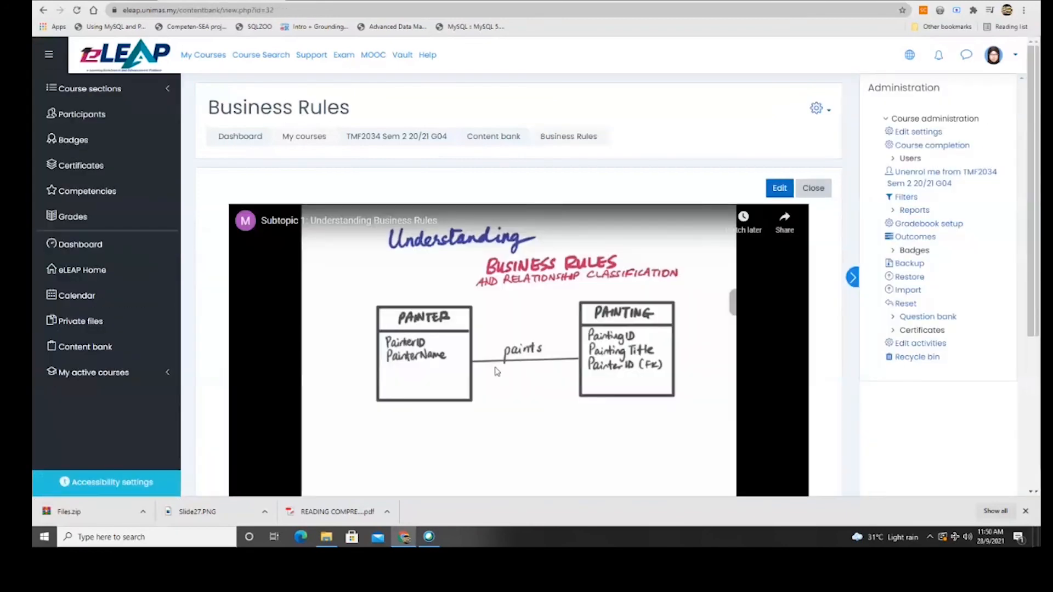
{"action": "scroll", "coordinate": [499, 353], "scroll_direction": "down", "scroll_amount": 1}
{"action": "left_click", "coordinate": [500, 352]}
{"action": "scroll", "coordinate": [499, 348], "scroll_direction": "down", "scroll_amount": 3}
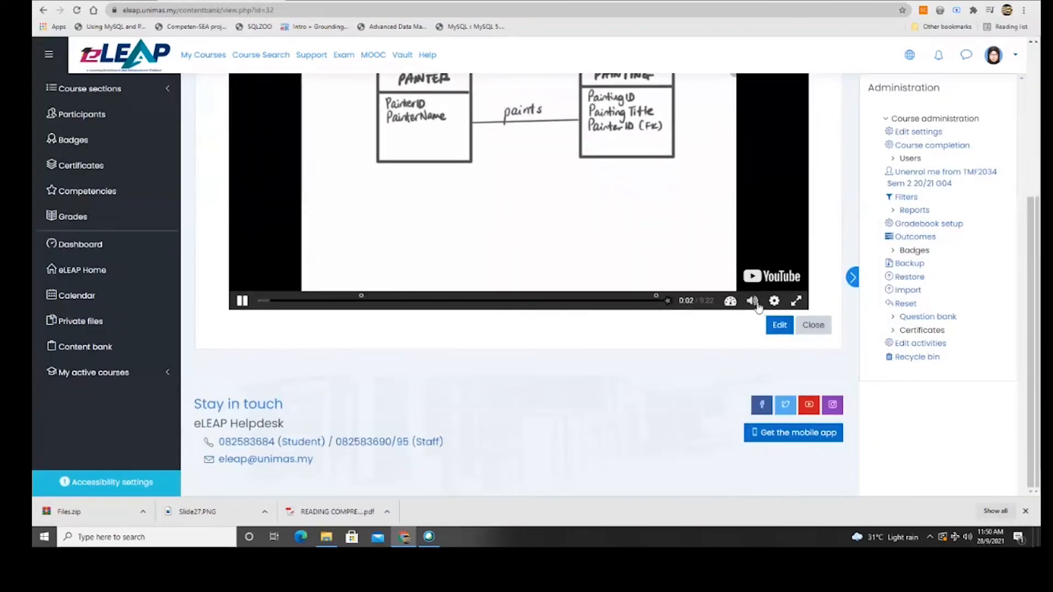
{"action": "scroll", "coordinate": [740, 301], "scroll_direction": "up", "scroll_amount": 4}
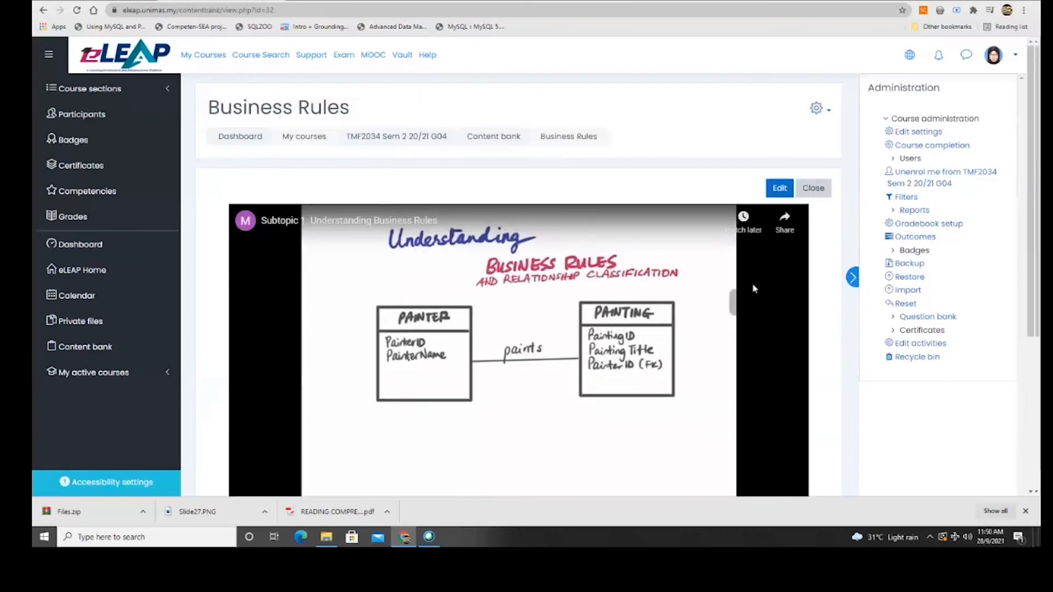
{"action": "left_click", "coordinate": [819, 109]}
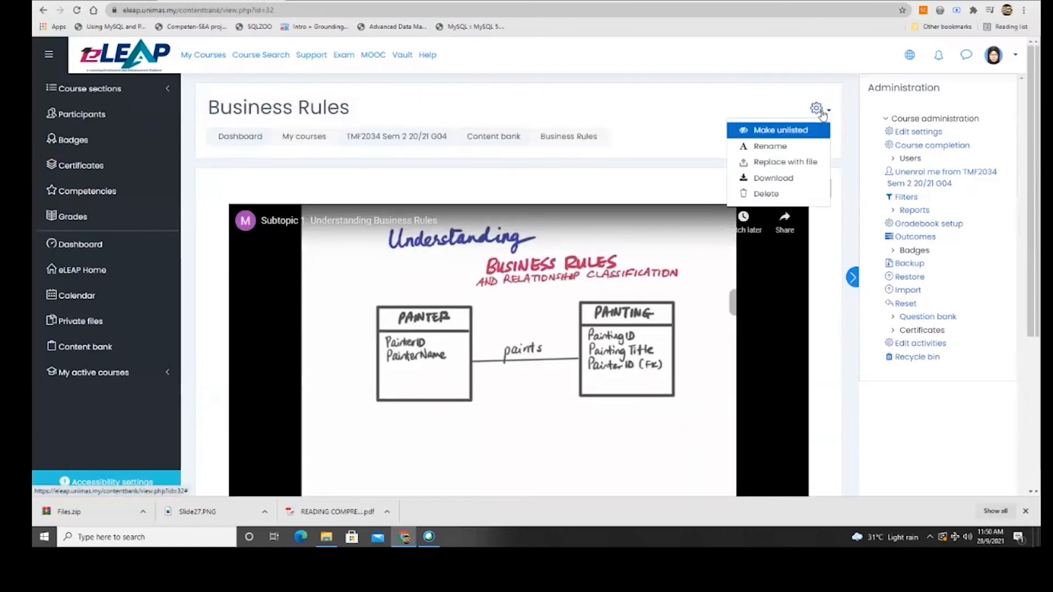
{"action": "left_click", "coordinate": [774, 179]}
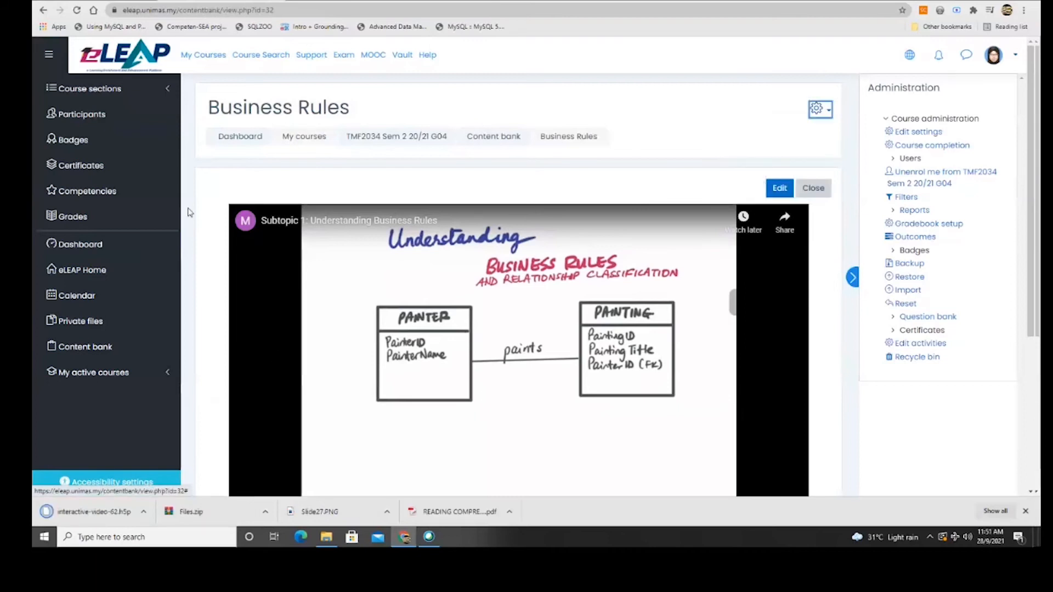
{"action": "left_click", "coordinate": [86, 100]}
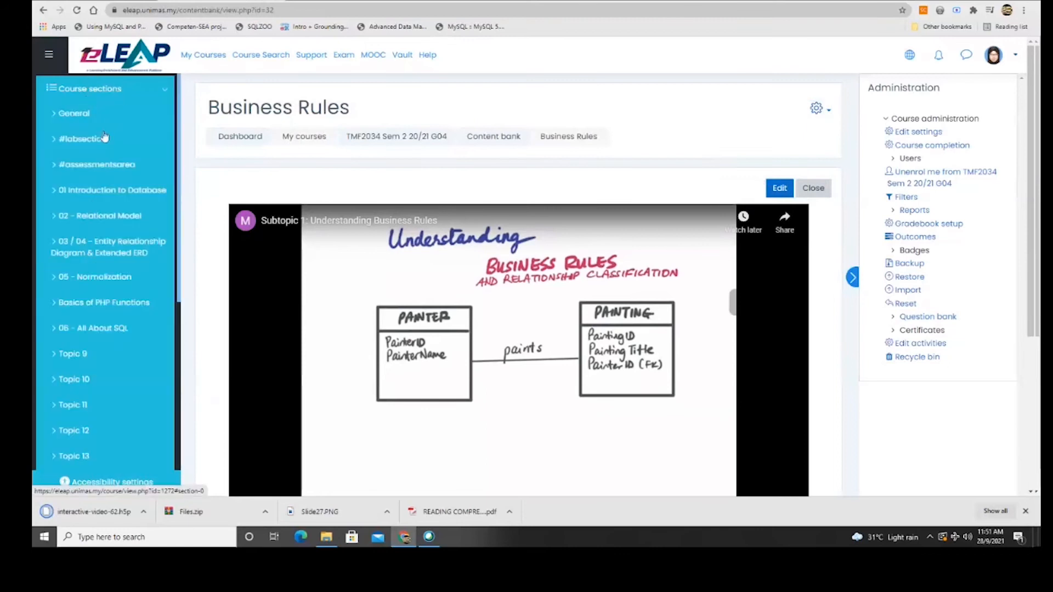
With editing on, edit the General section summary and open the Insert H5P dialog.
{"action": "left_click", "coordinate": [106, 114]}
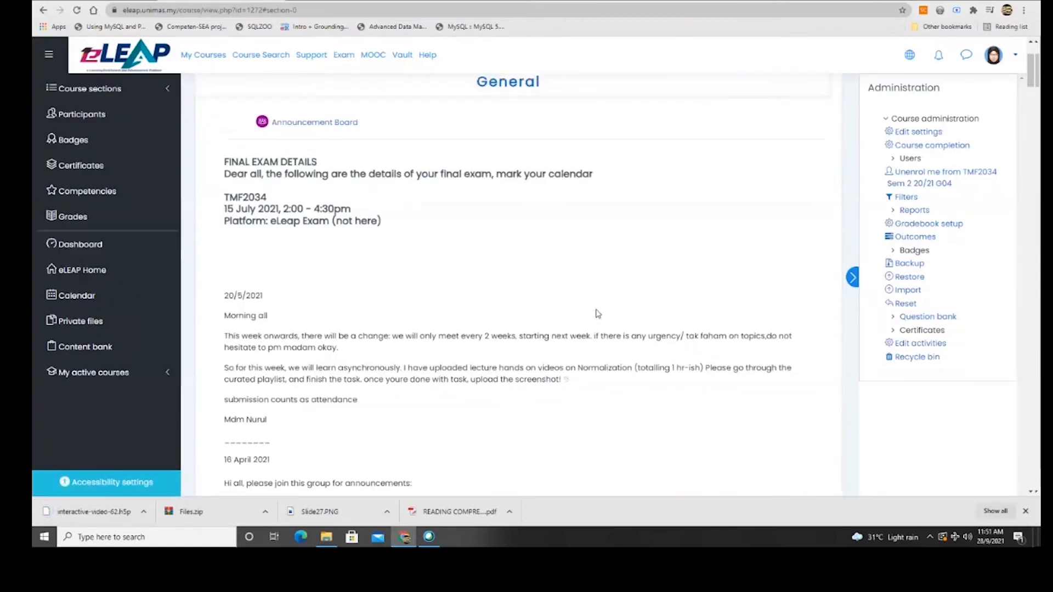
{"action": "left_click", "coordinate": [807, 136]}
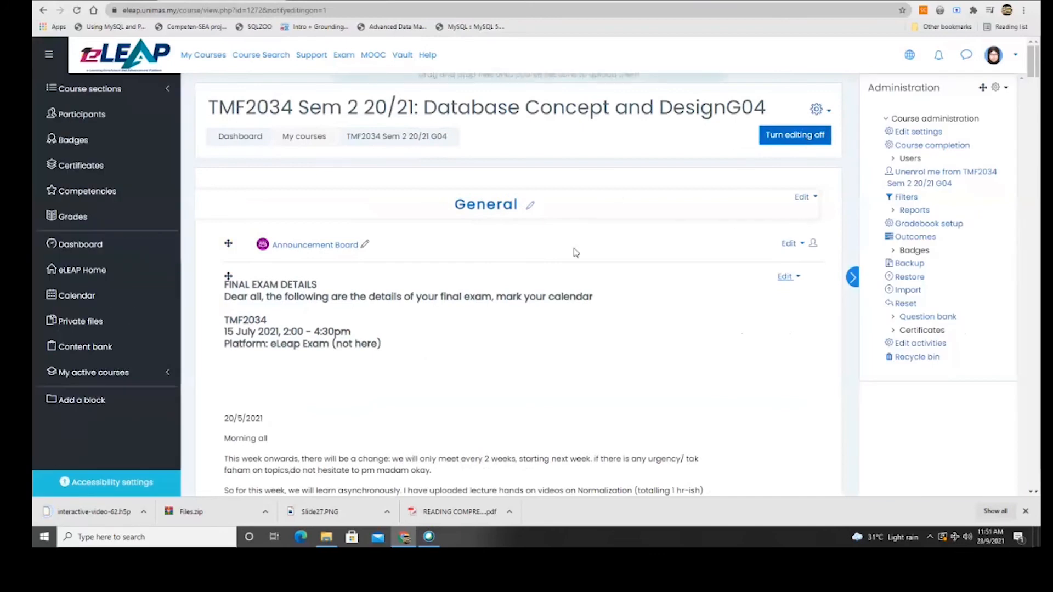
{"action": "left_click", "coordinate": [804, 198]}
{"action": "left_click", "coordinate": [774, 218]}
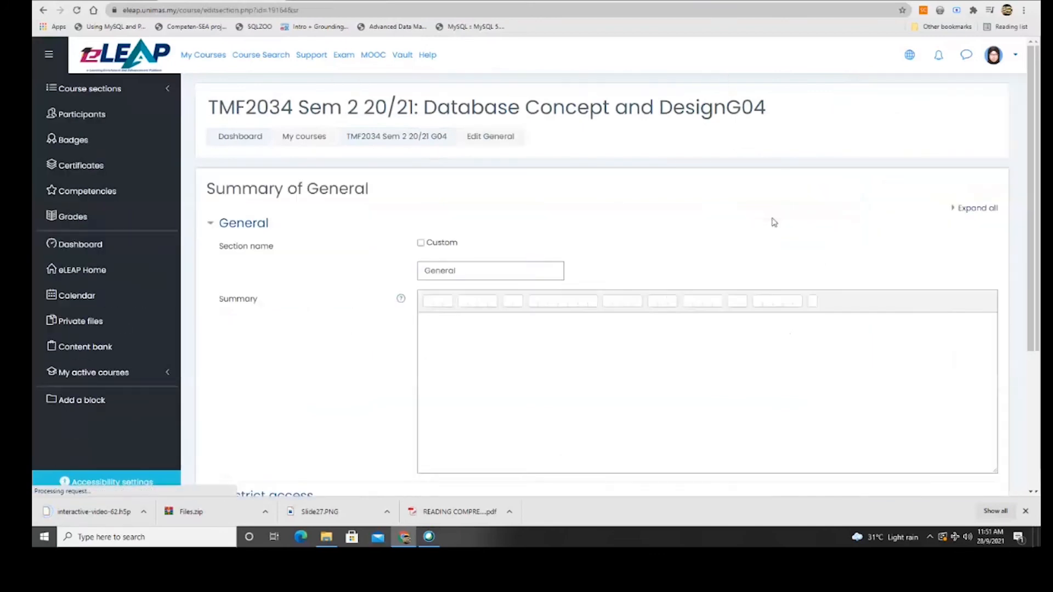
{"action": "scroll", "coordinate": [356, 360], "scroll_direction": "down", "scroll_amount": 3}
{"action": "scroll", "coordinate": [351, 362], "scroll_direction": "up", "scroll_amount": 1}
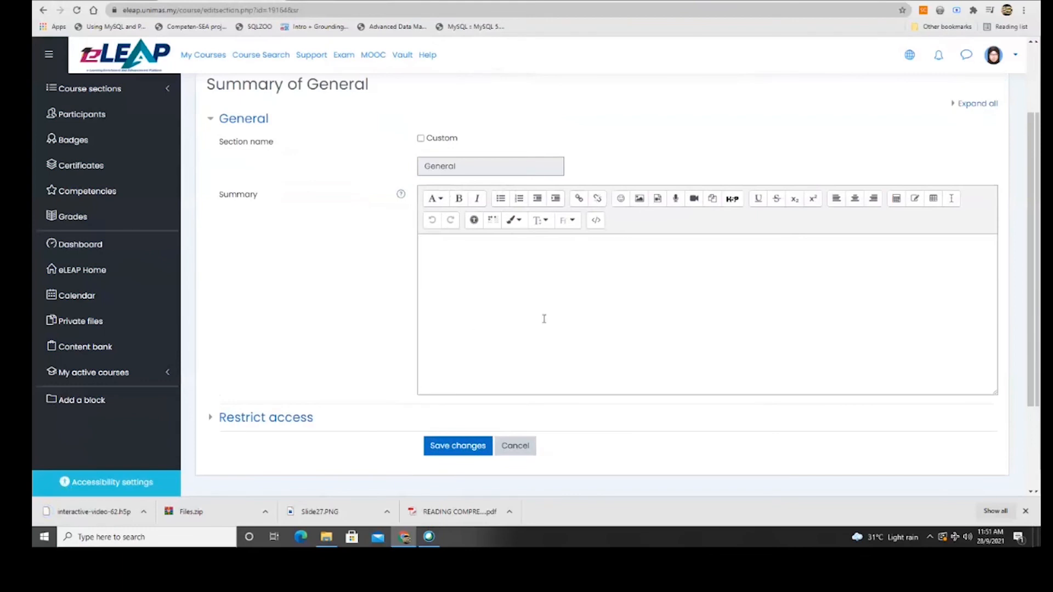
{"action": "left_click", "coordinate": [442, 260]}
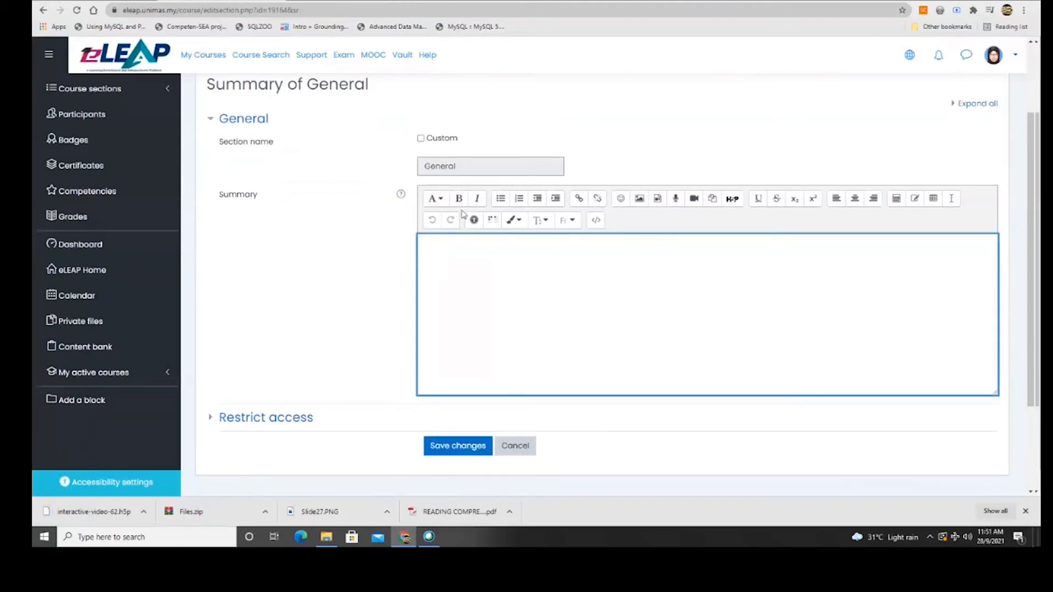
{"action": "left_click", "coordinate": [734, 202]}
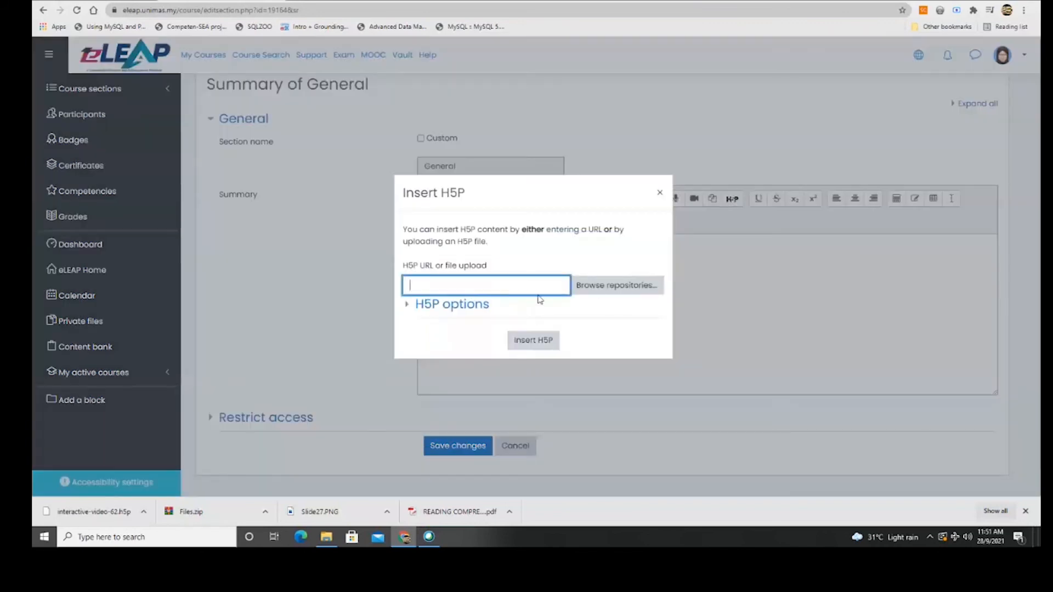
Upload interactive-video-62.h5p from Downloads and insert it into the General section summary.
{"action": "left_click", "coordinate": [598, 286]}
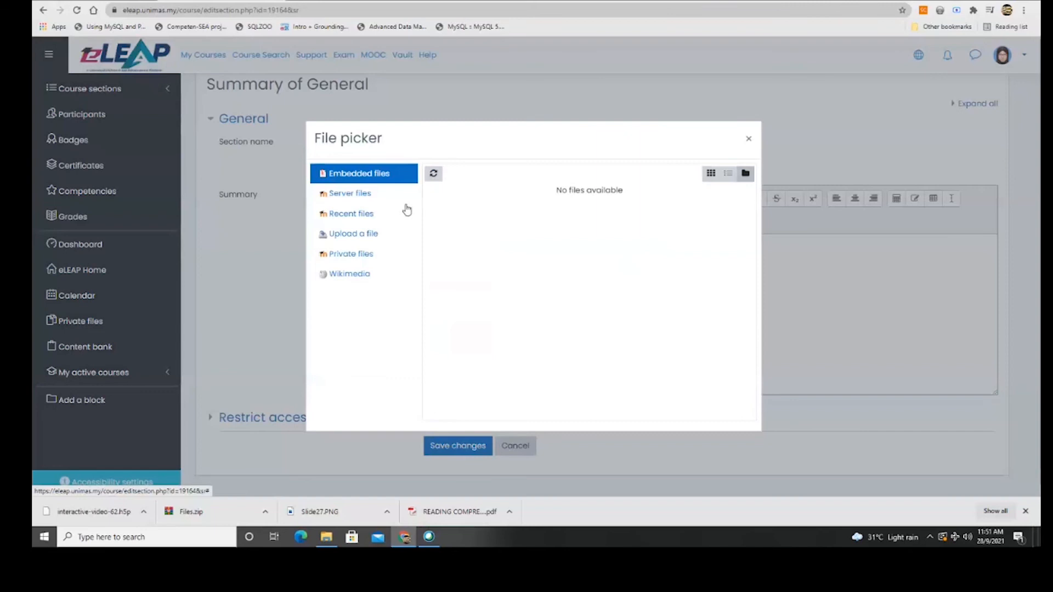
{"action": "left_click", "coordinate": [355, 235]}
{"action": "left_click", "coordinate": [453, 231]}
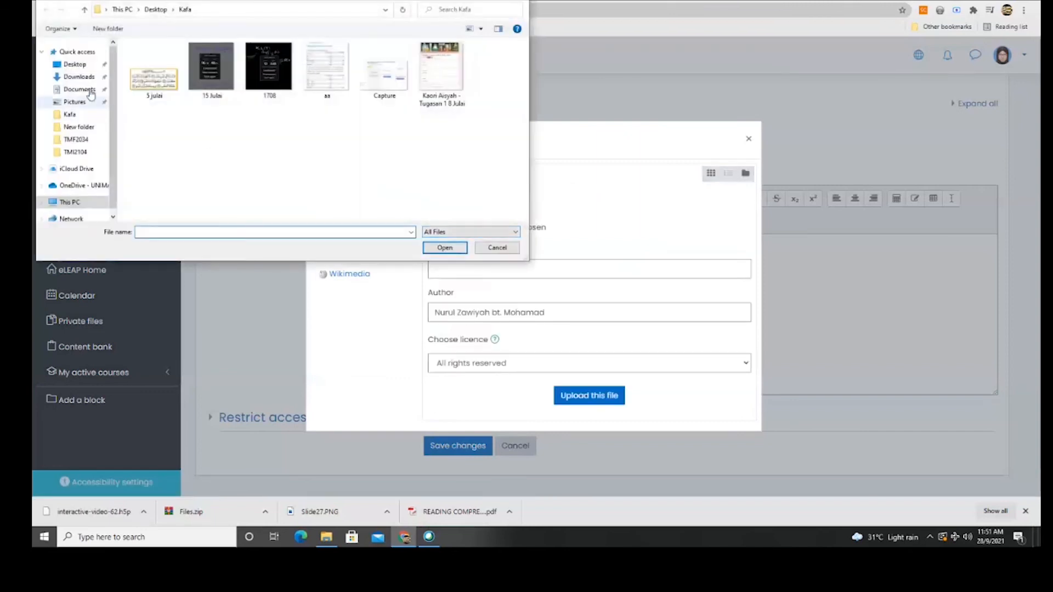
{"action": "left_click", "coordinate": [79, 77]}
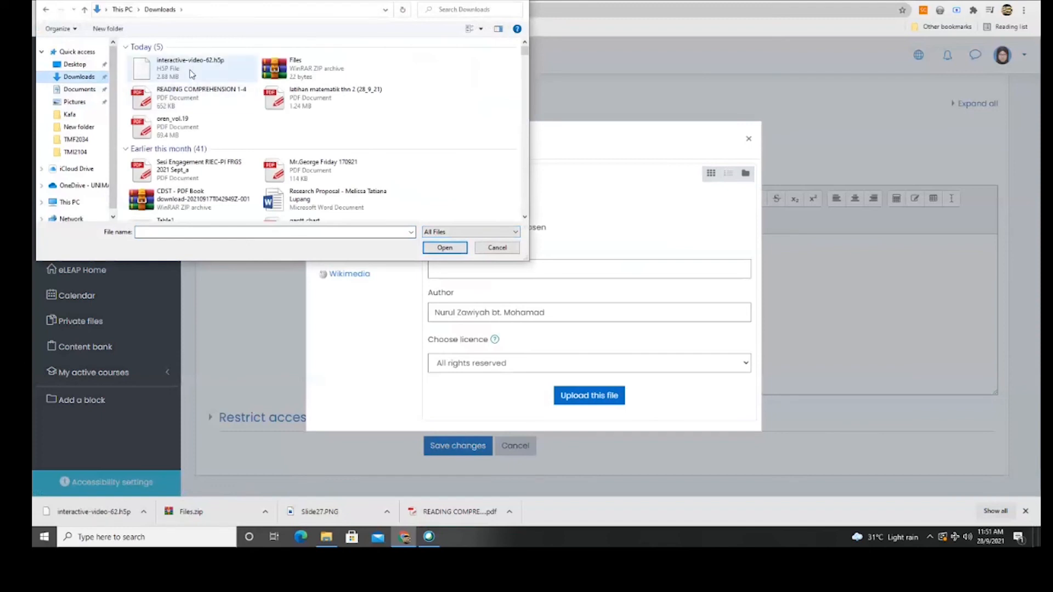
{"action": "left_click", "coordinate": [497, 247]}
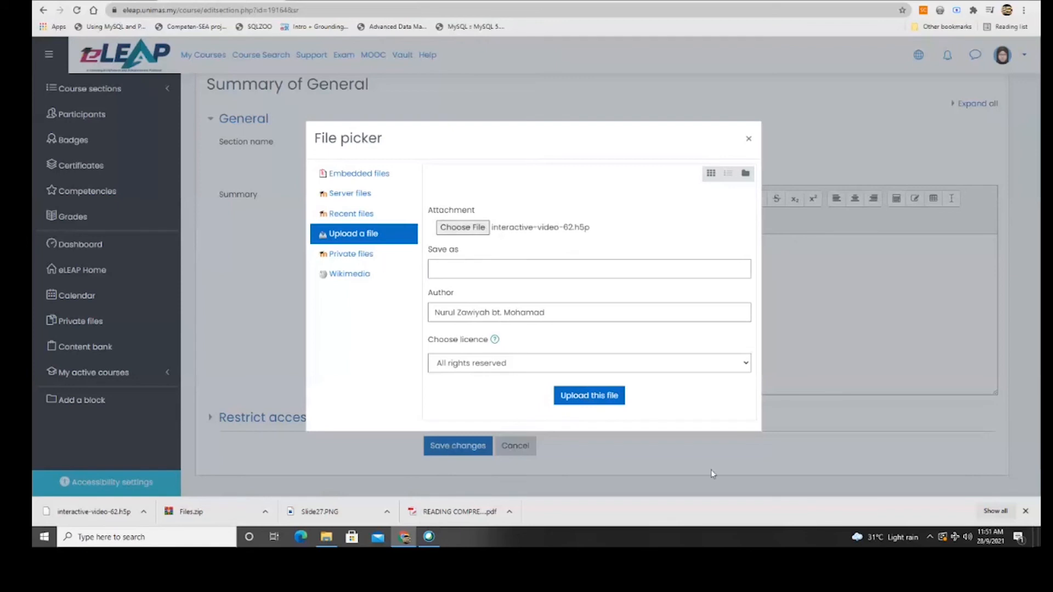
{"action": "left_click", "coordinate": [597, 402]}
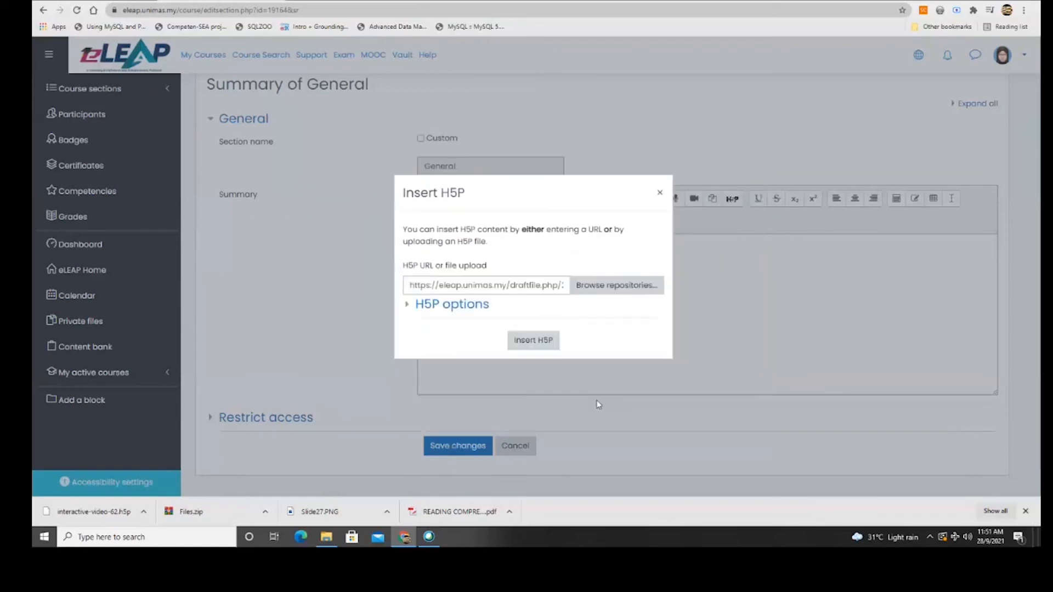
{"action": "left_click", "coordinate": [532, 341]}
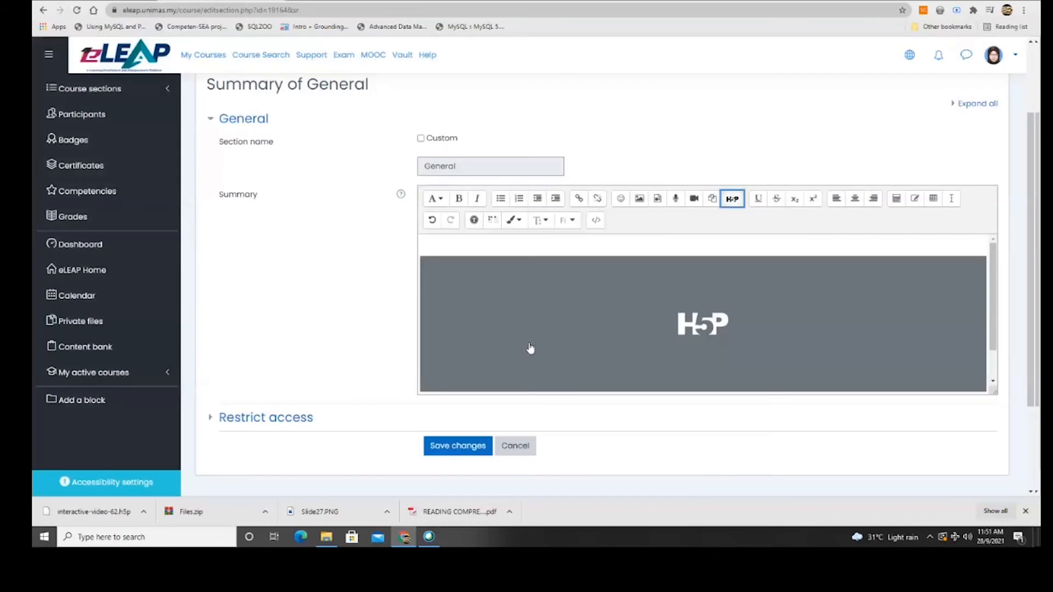
Add the heading 'Business Rules:' above the embed, save, and check the course page.
{"action": "left_click", "coordinate": [618, 331]}
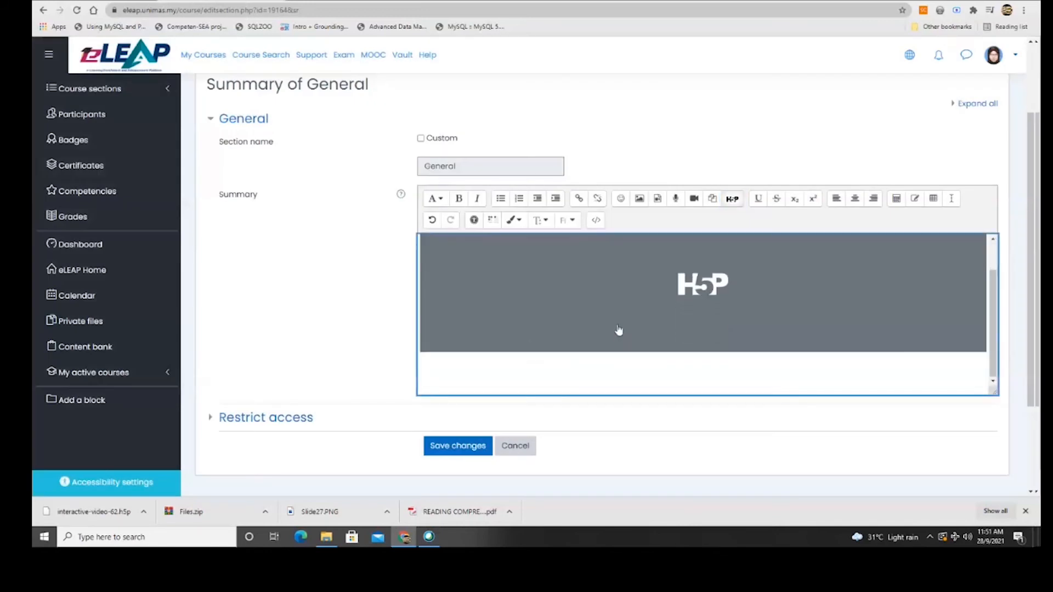
{"action": "left_click", "coordinate": [481, 240]}
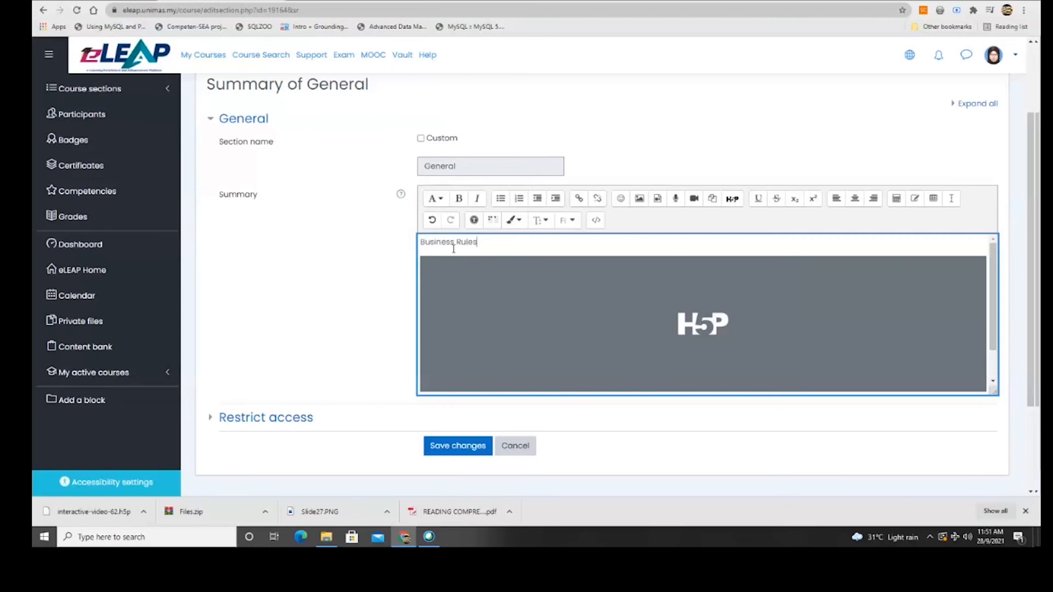
{"action": "left_click", "coordinate": [470, 444]}
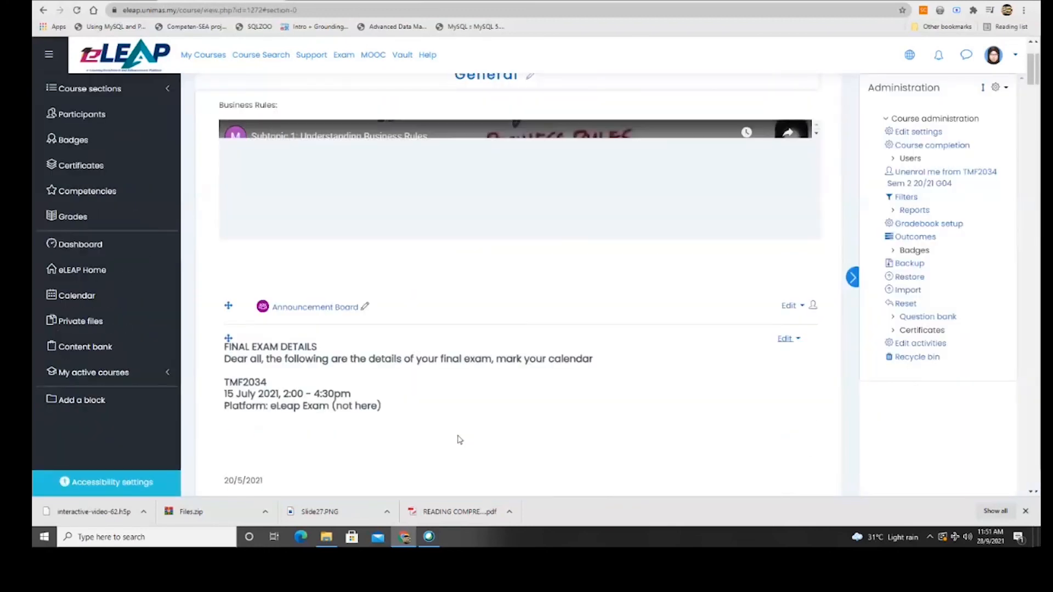
{"action": "scroll", "coordinate": [495, 421], "scroll_direction": "down", "scroll_amount": 2}
{"action": "scroll", "coordinate": [496, 425], "scroll_direction": "up", "scroll_amount": 5}
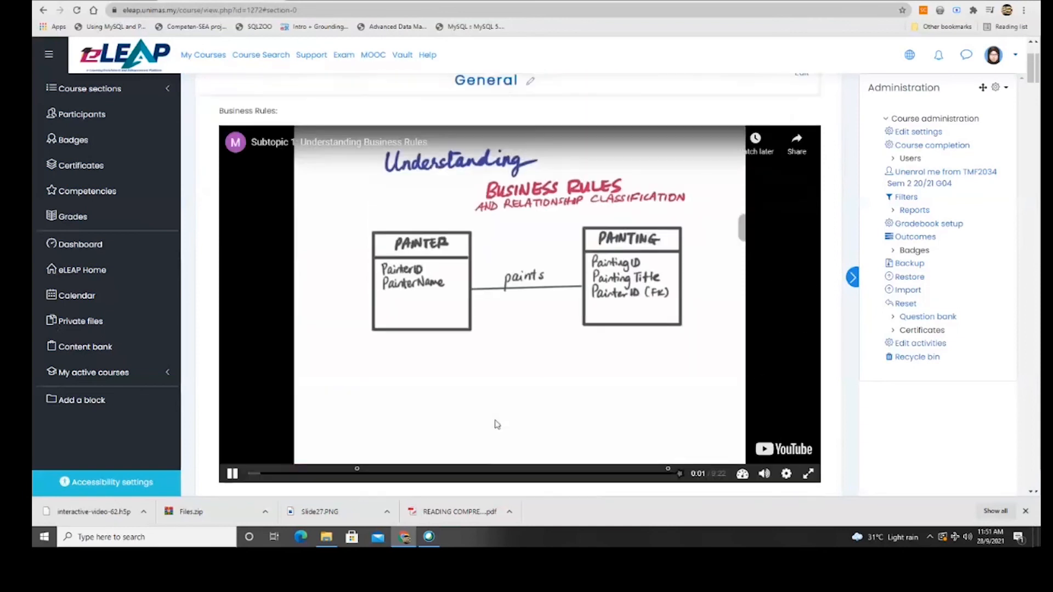
{"action": "scroll", "coordinate": [479, 340], "scroll_direction": "down", "scroll_amount": 3}
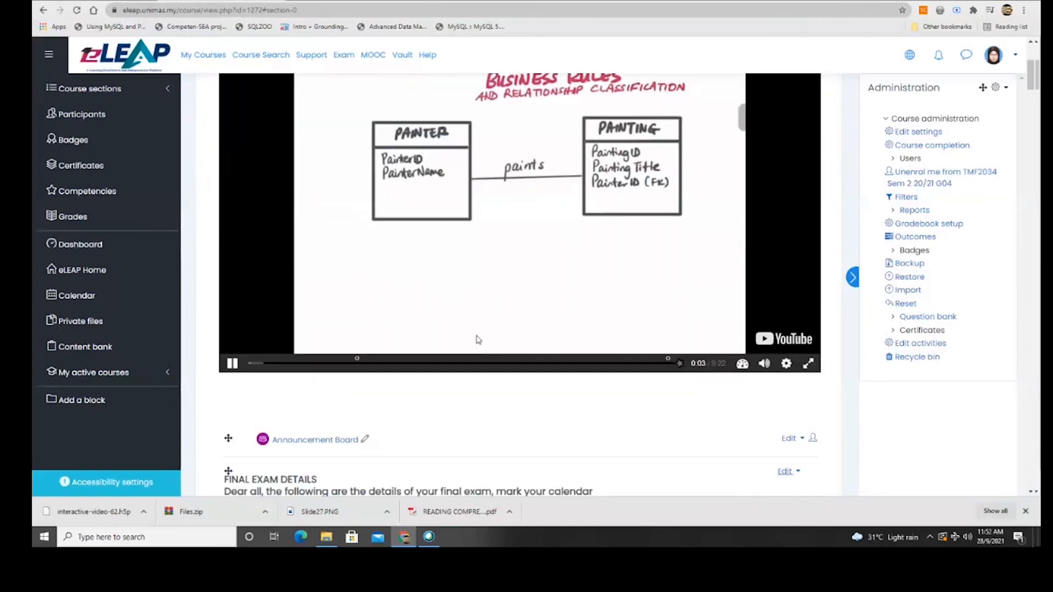
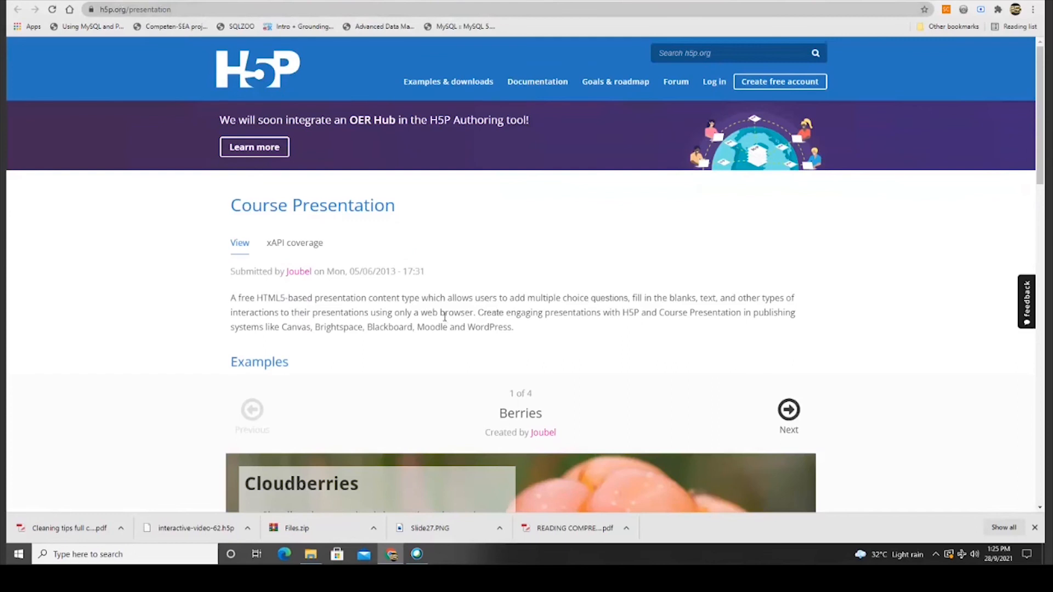
Browse the Course Presentation Tutorial on H5P.org, then return to the empty eLEAP editor.
{"action": "scroll", "coordinate": [445, 321], "scroll_direction": "up", "scroll_amount": 8}
{"action": "key", "text": "ctrl+w"}
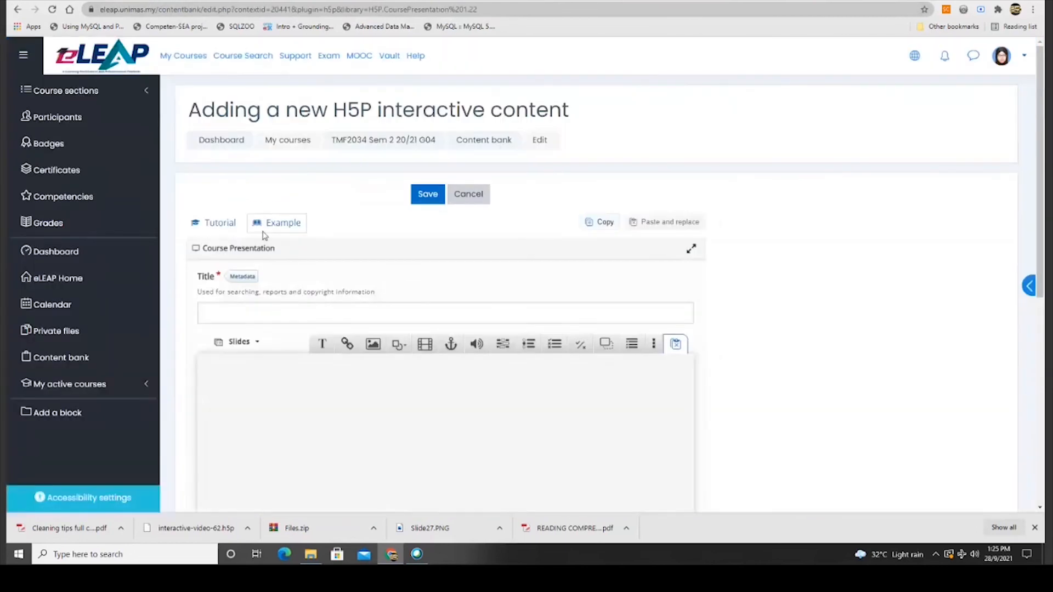
{"action": "left_click", "coordinate": [228, 228]}
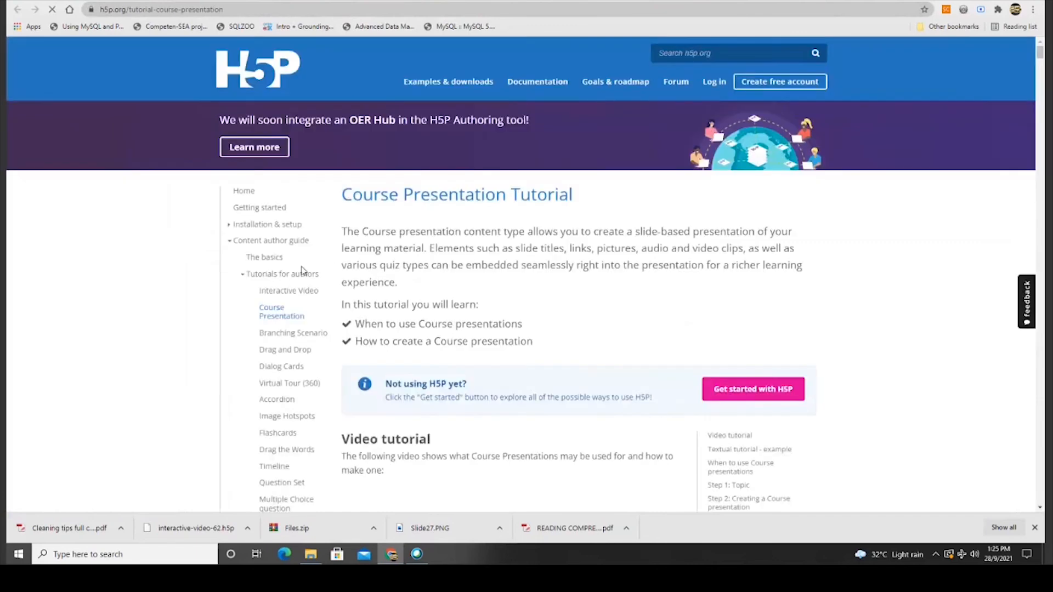
{"action": "scroll", "coordinate": [305, 312], "scroll_direction": "down", "scroll_amount": 1}
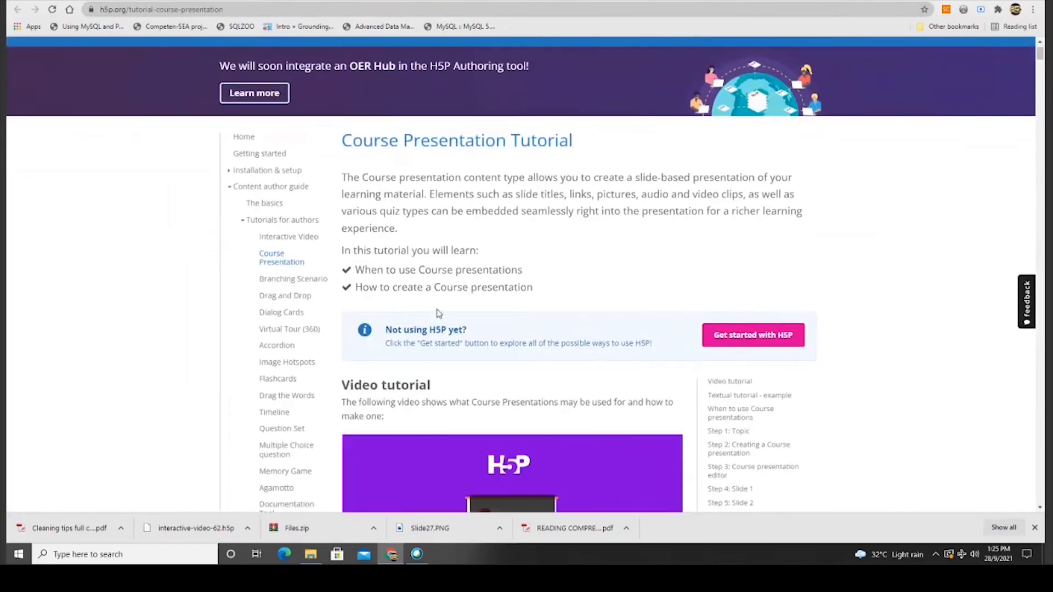
{"action": "scroll", "coordinate": [439, 315], "scroll_direction": "down", "scroll_amount": 4}
{"action": "scroll", "coordinate": [436, 307], "scroll_direction": "down", "scroll_amount": 12}
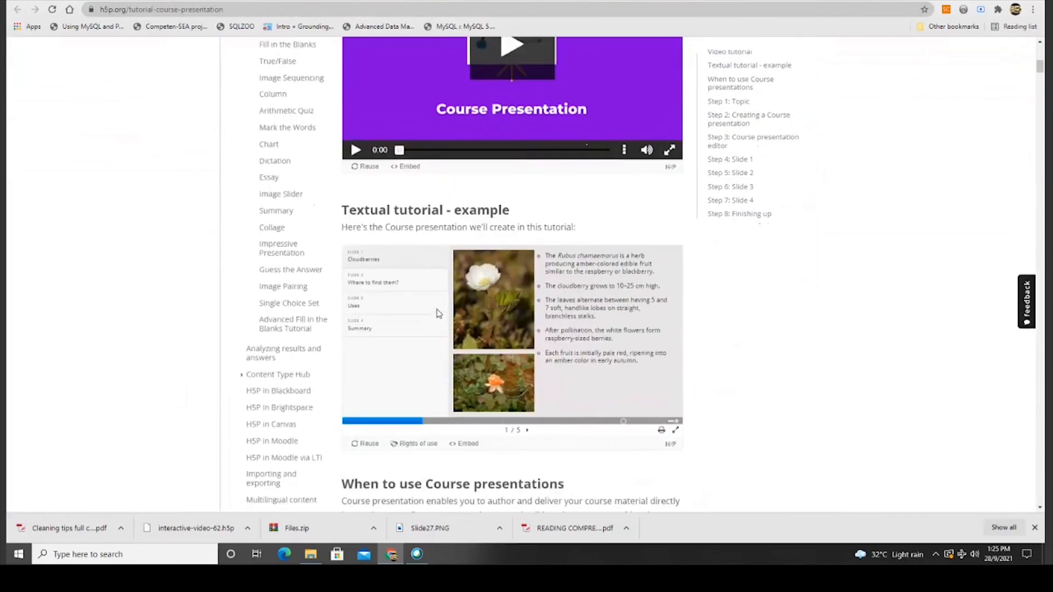
{"action": "scroll", "coordinate": [438, 313], "scroll_direction": "down", "scroll_amount": 2}
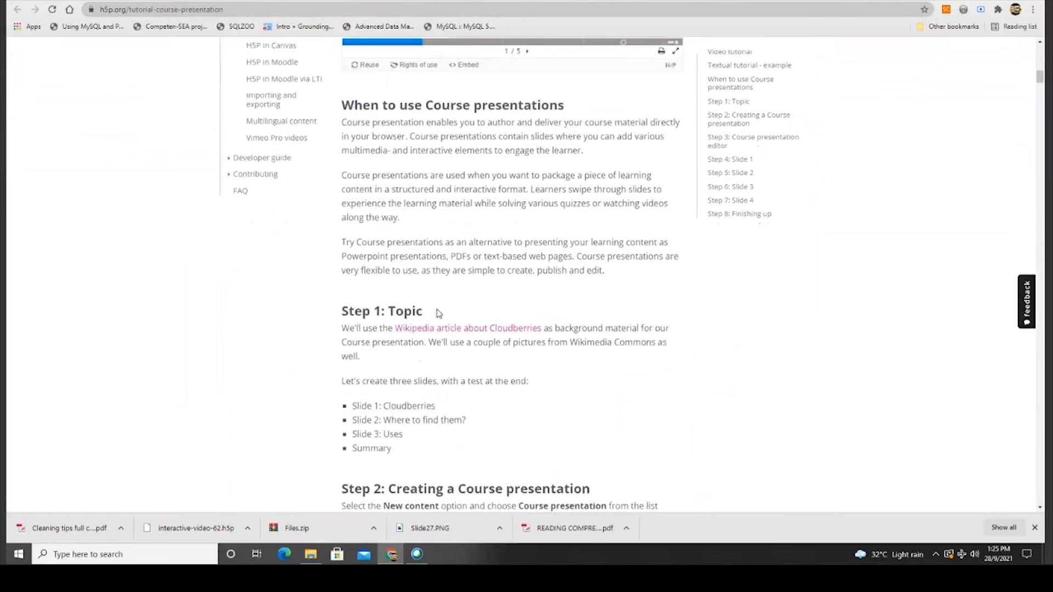
{"action": "scroll", "coordinate": [437, 312], "scroll_direction": "down", "scroll_amount": 6}
{"action": "scroll", "coordinate": [384, 317], "scroll_direction": "up", "scroll_amount": 12}
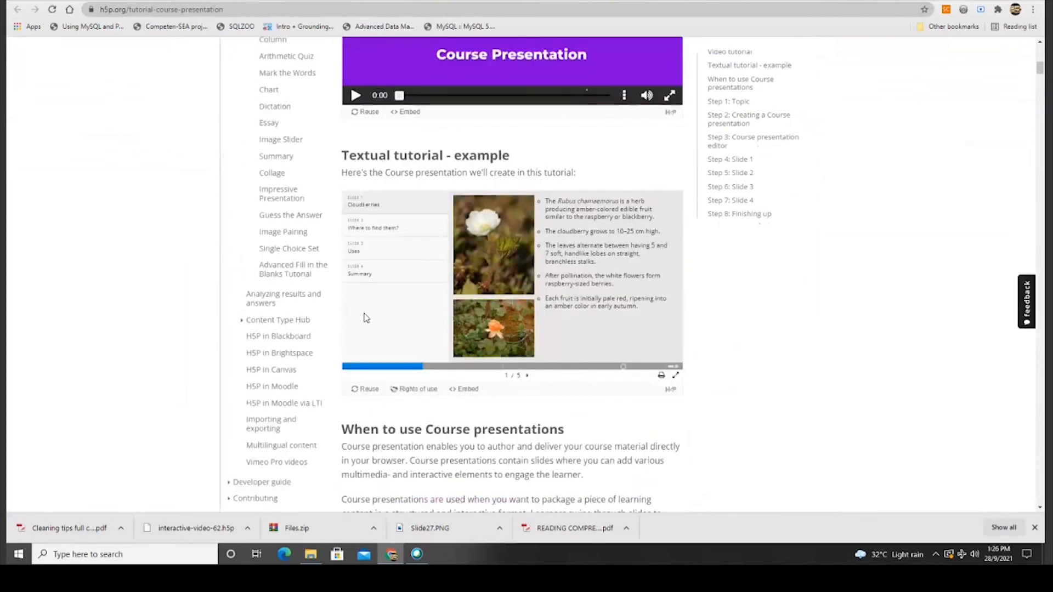
{"action": "scroll", "coordinate": [340, 318], "scroll_direction": "up", "scroll_amount": 2}
{"action": "scroll", "coordinate": [284, 162], "scroll_direction": "up", "scroll_amount": 8}
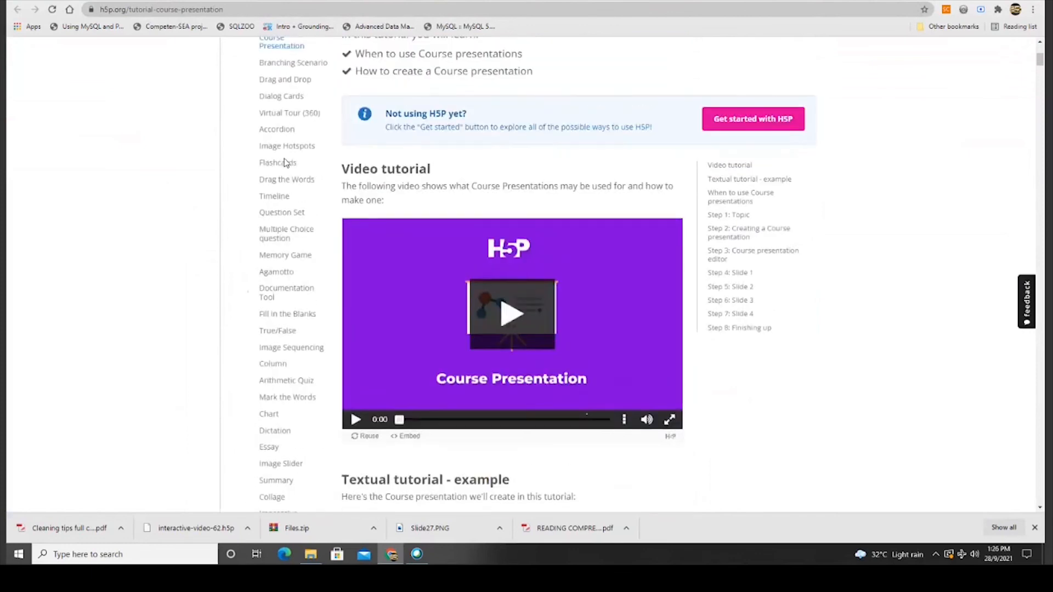
{"action": "scroll", "coordinate": [289, 370], "scroll_direction": "down", "scroll_amount": 4}
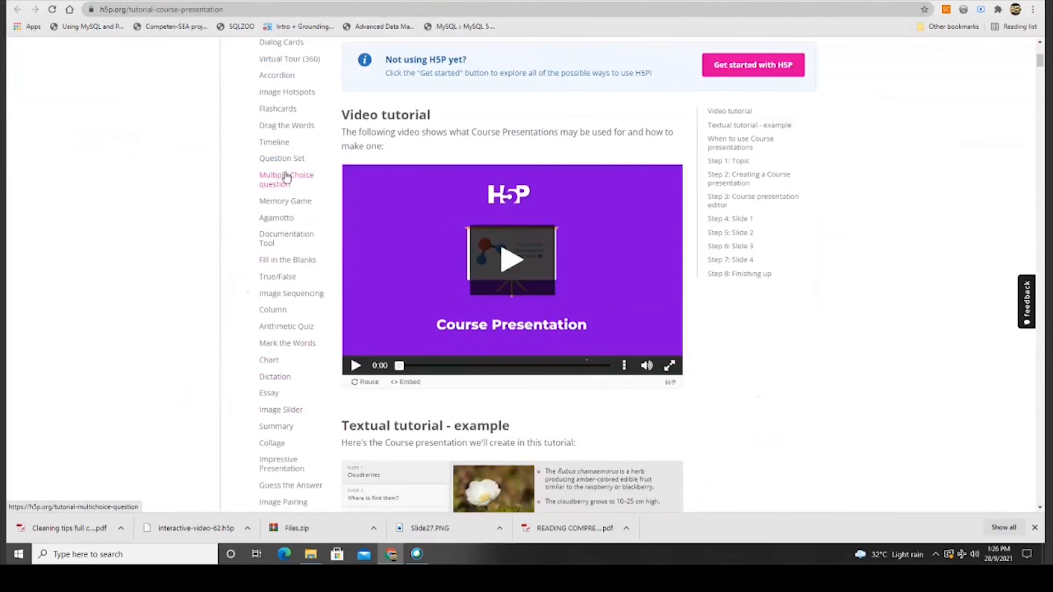
{"action": "scroll", "coordinate": [296, 164], "scroll_direction": "up", "scroll_amount": 2}
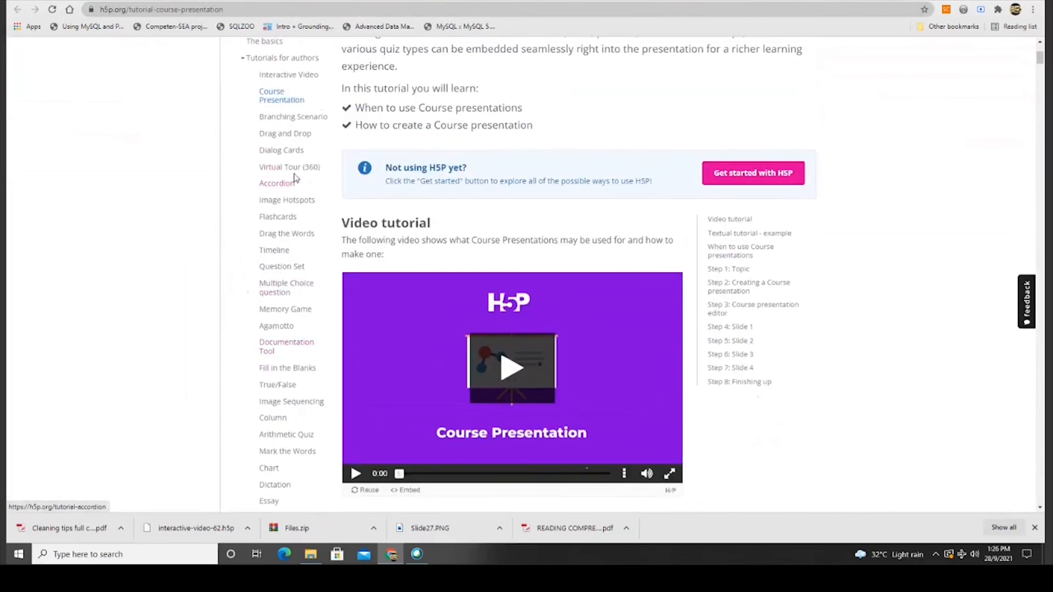
{"action": "scroll", "coordinate": [295, 175], "scroll_direction": "up", "scroll_amount": 2}
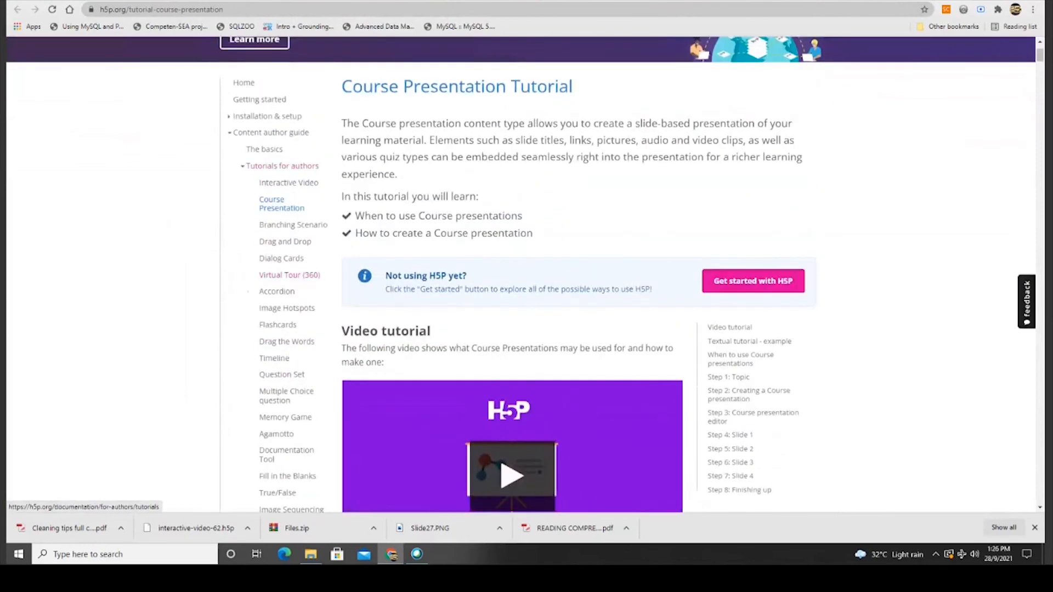
{"action": "left_click", "coordinate": [352, 2]}
{"action": "scroll", "coordinate": [289, 405], "scroll_direction": "down", "scroll_amount": 2}
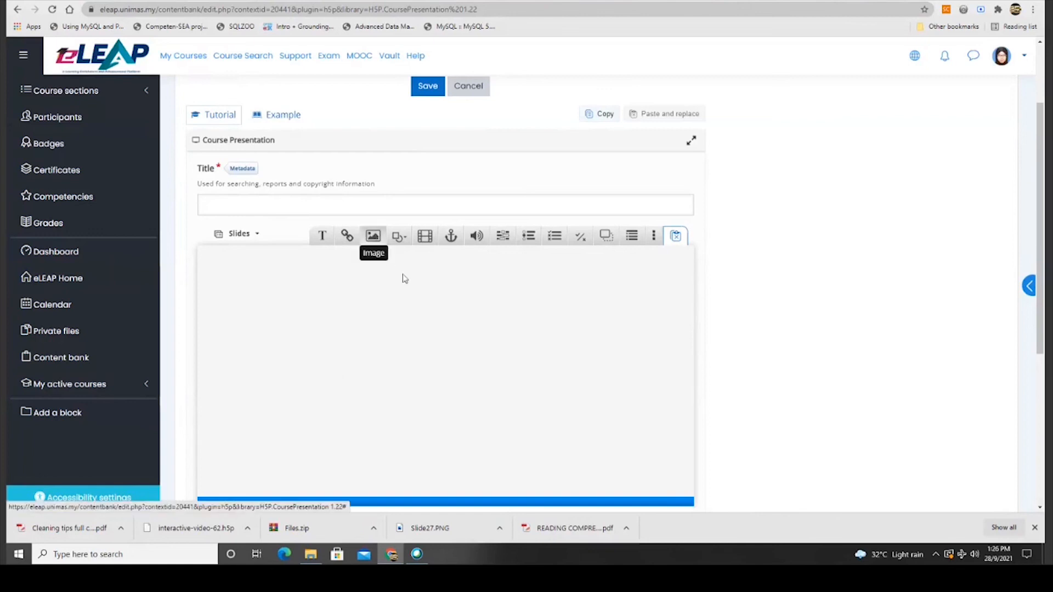
Set slide titles to Always show and name slide 1 'Basics'.
{"action": "left_click", "coordinate": [244, 237]}
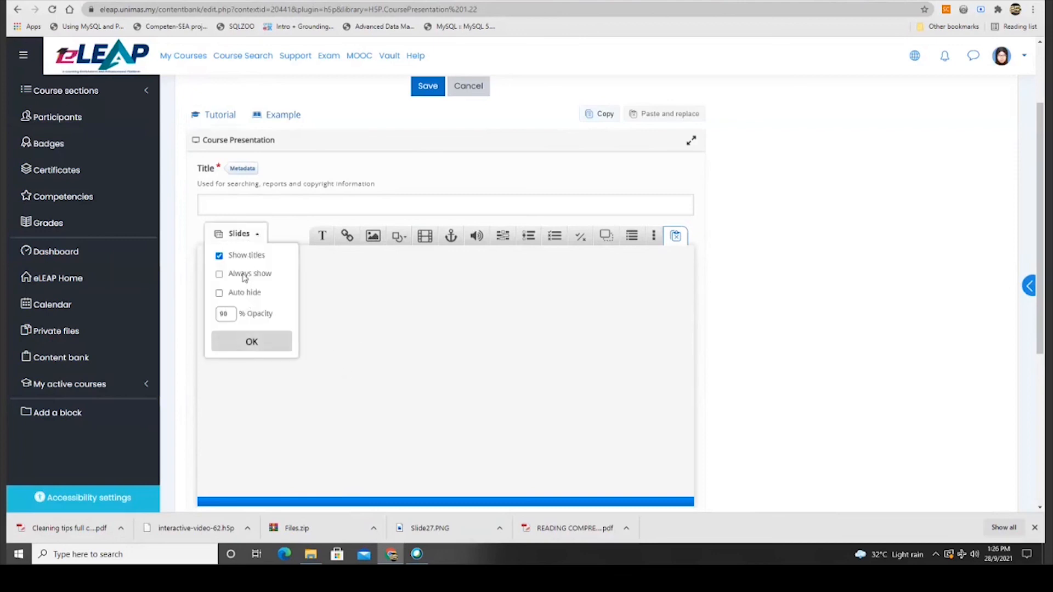
{"action": "left_click", "coordinate": [220, 275]}
{"action": "left_click", "coordinate": [257, 346]}
{"action": "left_click", "coordinate": [256, 267]}
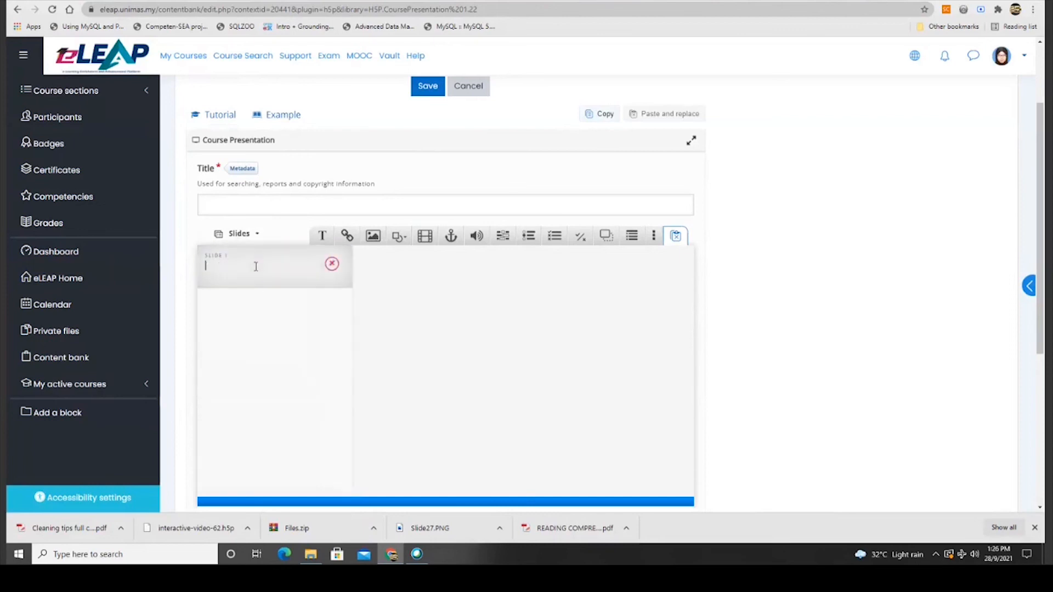
{"action": "type", "text": "Basics"}
{"action": "key", "text": "Return"}
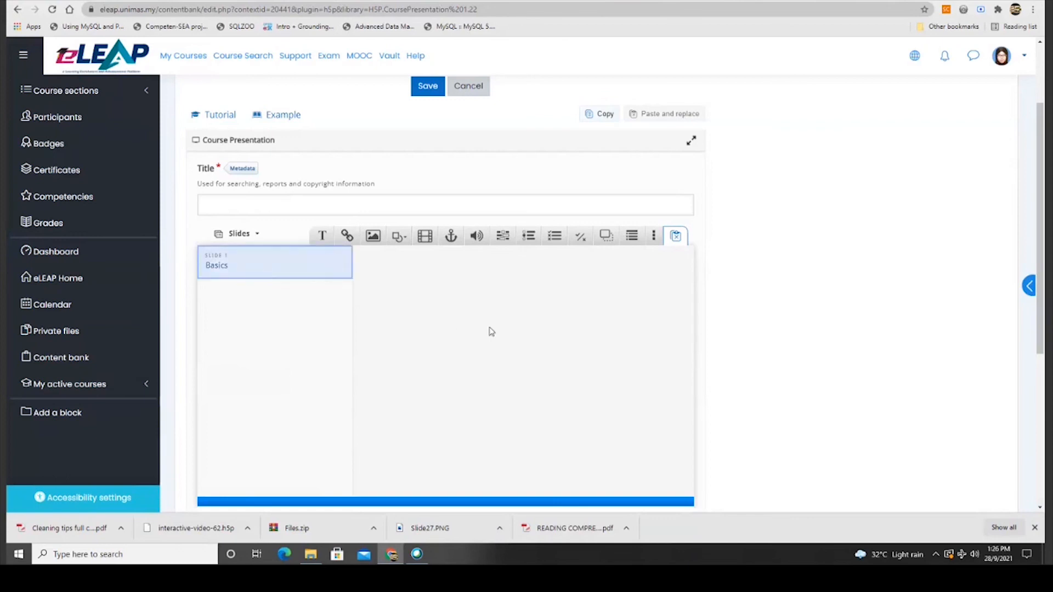
{"action": "left_click", "coordinate": [392, 297]}
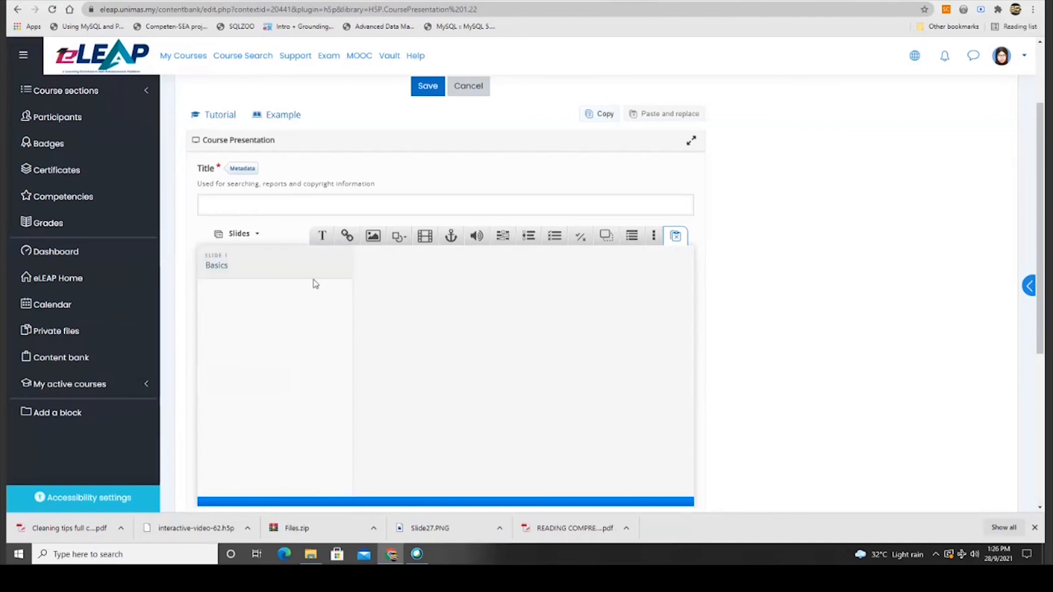
Switch slide titles to Auto hide and add a Text element to the slide.
{"action": "left_click", "coordinate": [242, 235]}
{"action": "left_click", "coordinate": [220, 293]}
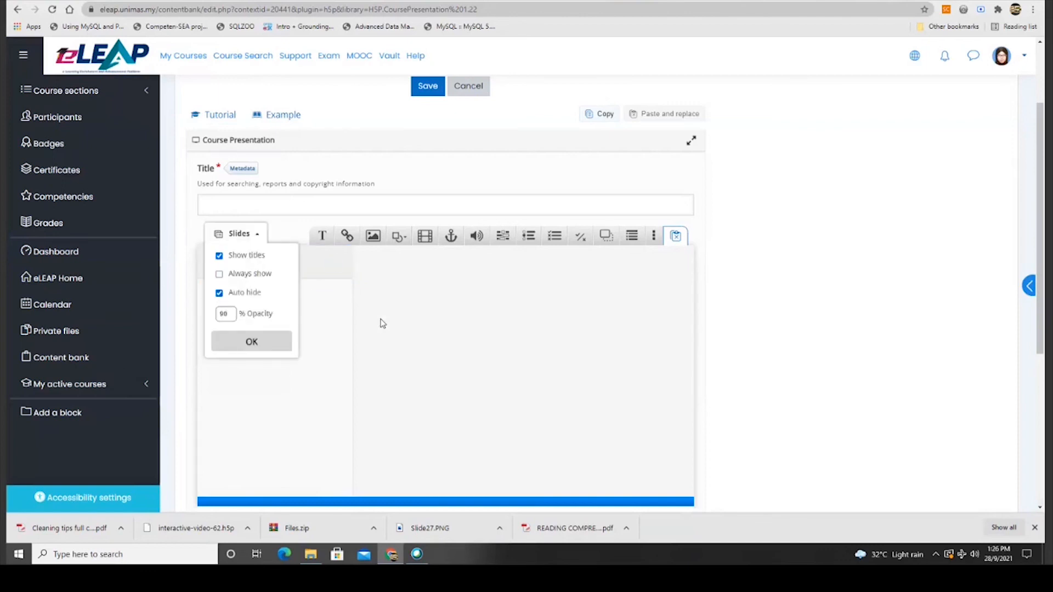
{"action": "left_click", "coordinate": [382, 323]}
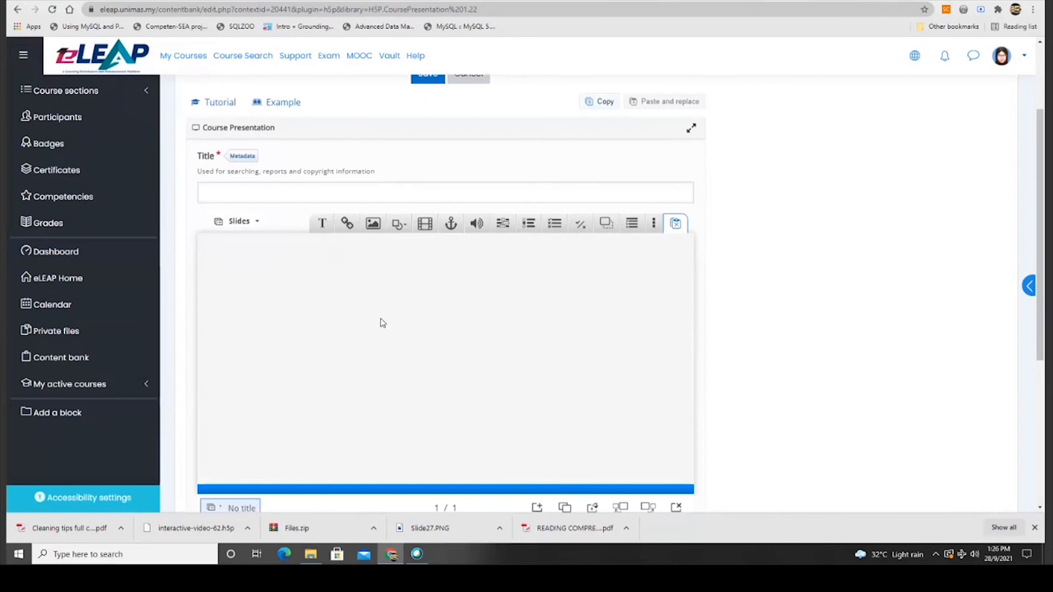
{"action": "left_click", "coordinate": [323, 223]}
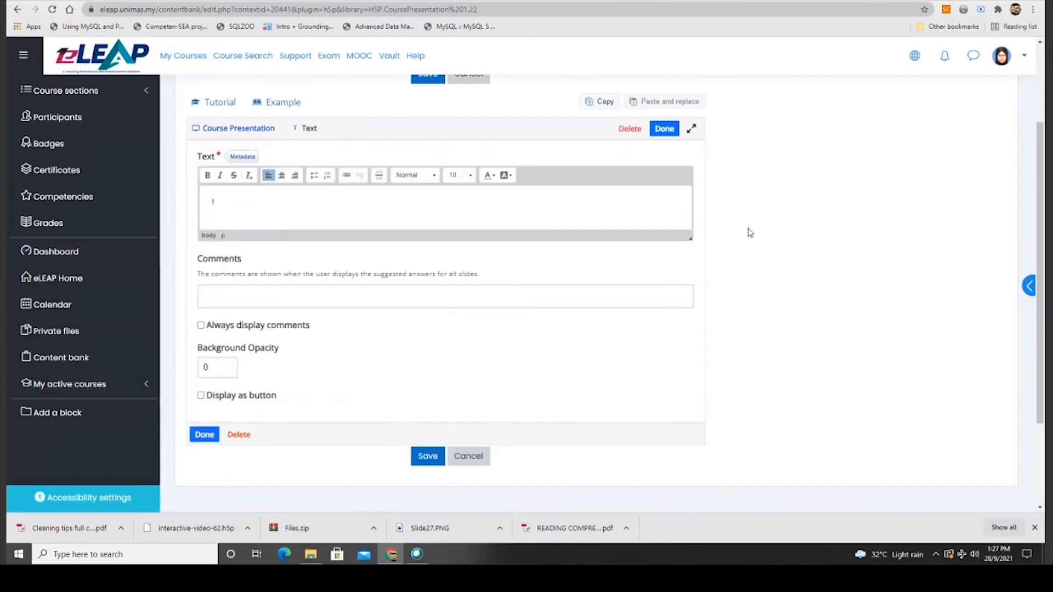
Enter '1 BC' and '2. def' in the text element, making the second line a bullet.
{"action": "type", "text": "1 BC"}
{"action": "key", "text": "Return"}
{"action": "type", "text": "2. de"}
{"action": "key", "text": "BackSpace"}
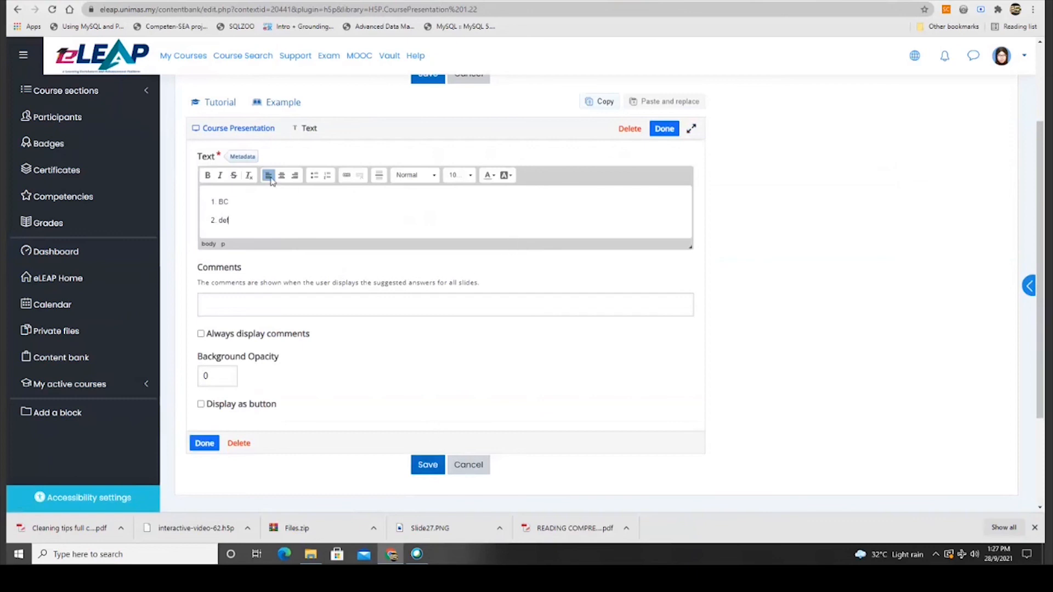
{"action": "left_click", "coordinate": [316, 179]}
Finish the text element, then enlarge the text box and move it toward the slide's top.
{"action": "left_click", "coordinate": [427, 465]}
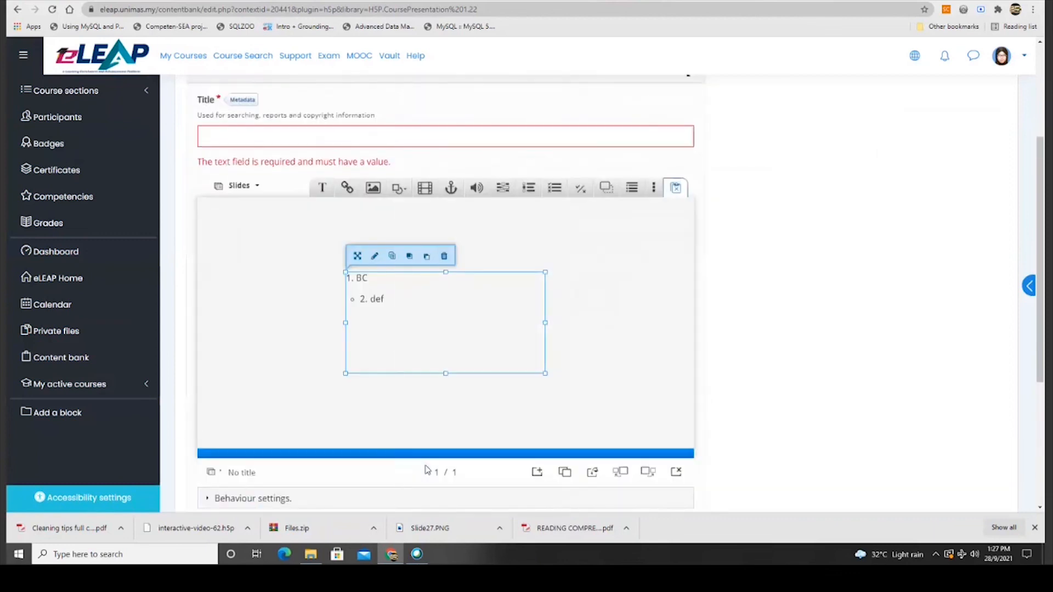
{"action": "left_click_drag", "start_coordinate": [346, 272], "coordinate": [258, 241]}
{"action": "left_click_drag", "start_coordinate": [545, 374], "coordinate": [633, 431]}
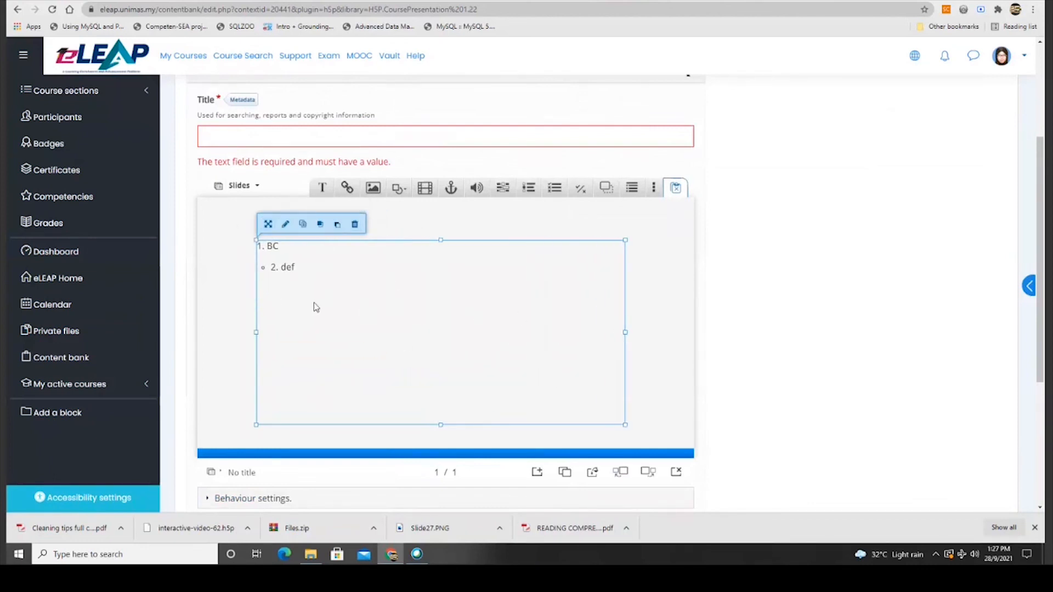
{"action": "left_click_drag", "start_coordinate": [368, 276], "coordinate": [406, 255]}
Title the presentation 'Slides Example'.
{"action": "left_click", "coordinate": [378, 126]}
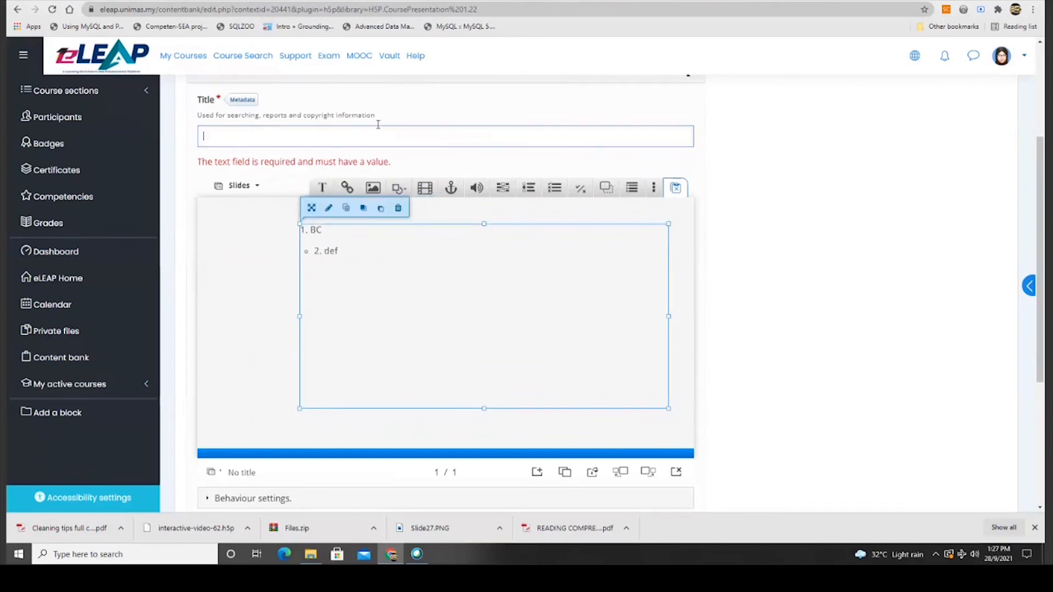
{"action": "type", "text": "Slides Example"}
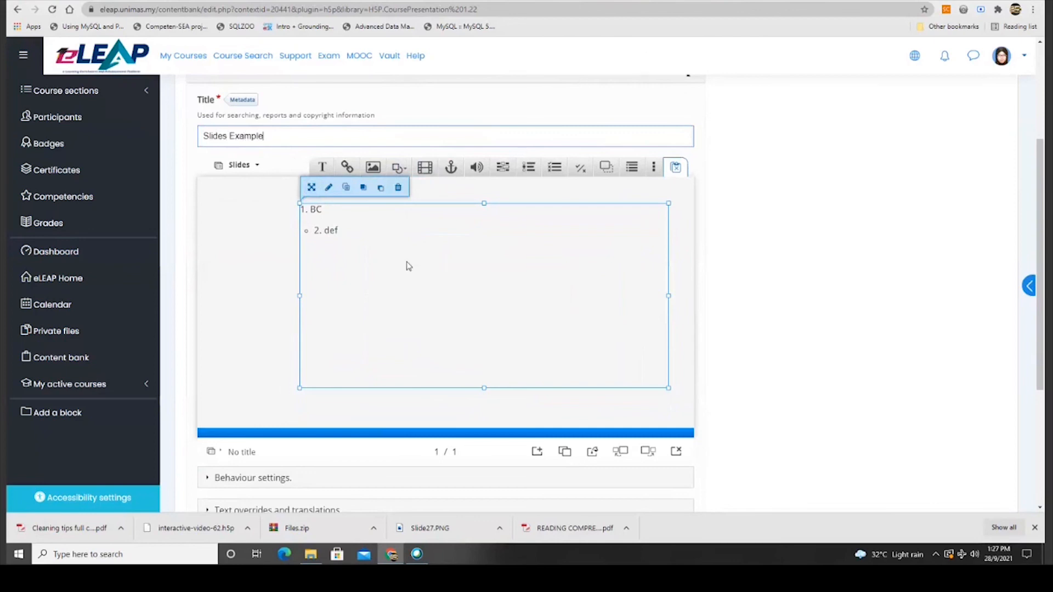
{"action": "left_click", "coordinate": [504, 470]}
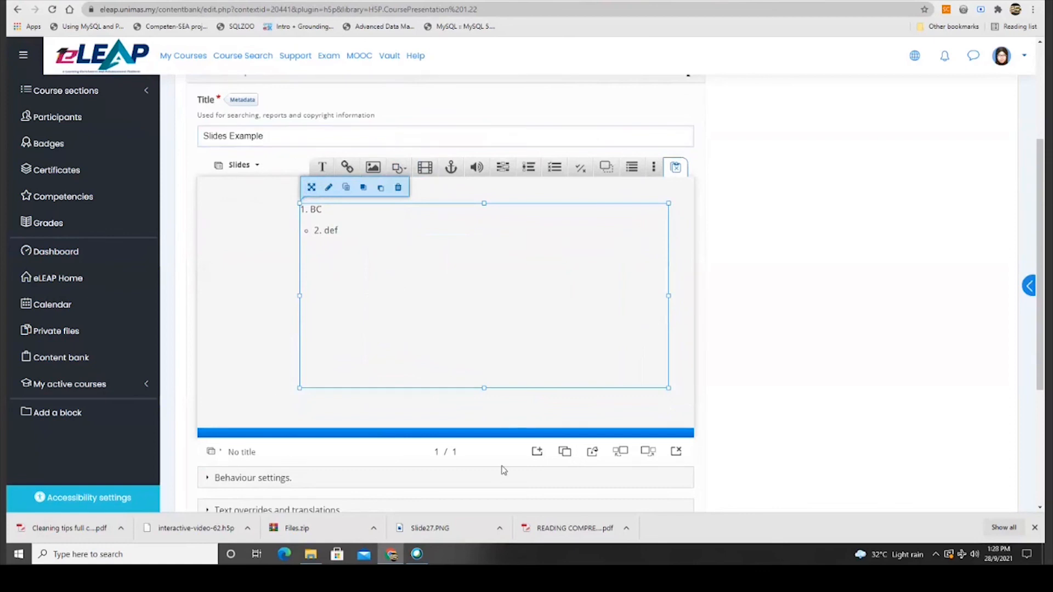
{"action": "scroll", "coordinate": [504, 470], "scroll_direction": "down", "scroll_amount": 2}
{"action": "scroll", "coordinate": [505, 443], "scroll_direction": "up", "scroll_amount": 2}
Add two blank slides for three in total, and go to slide 2.
{"action": "left_click", "coordinate": [288, 332]}
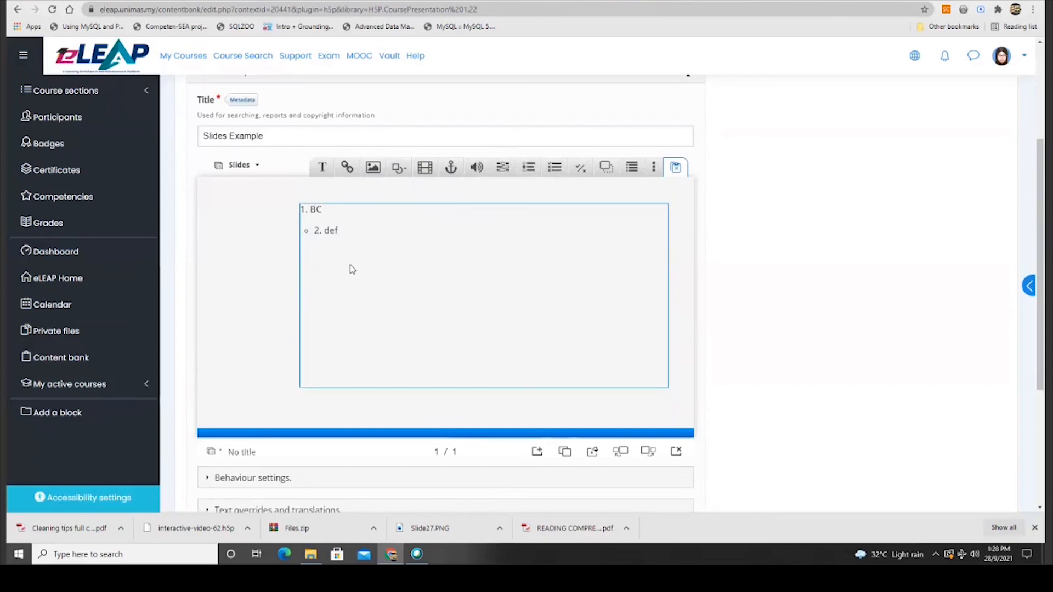
{"action": "left_click", "coordinate": [537, 453]}
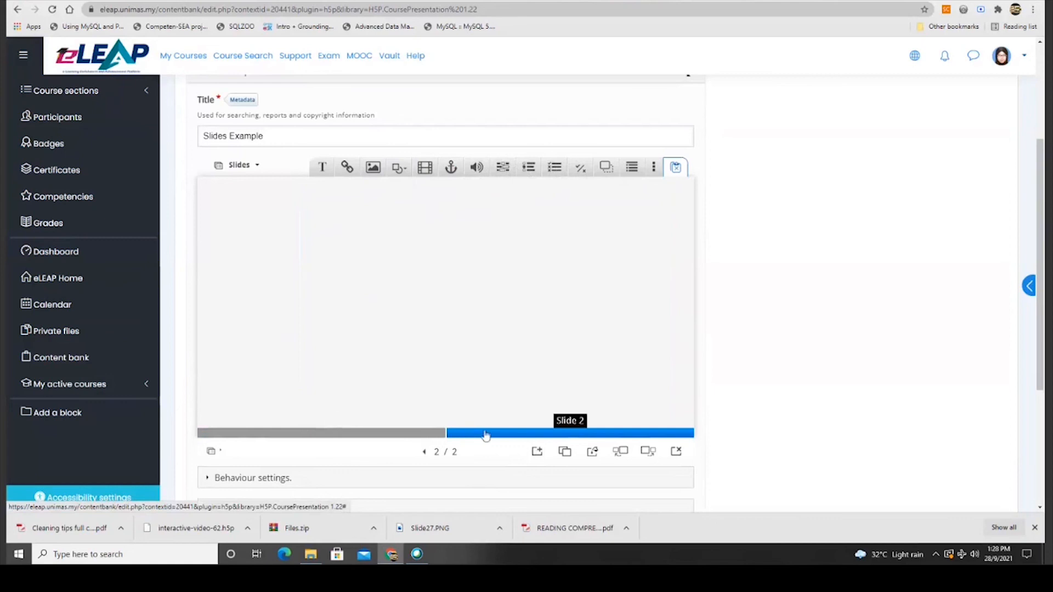
{"action": "left_click", "coordinate": [537, 453]}
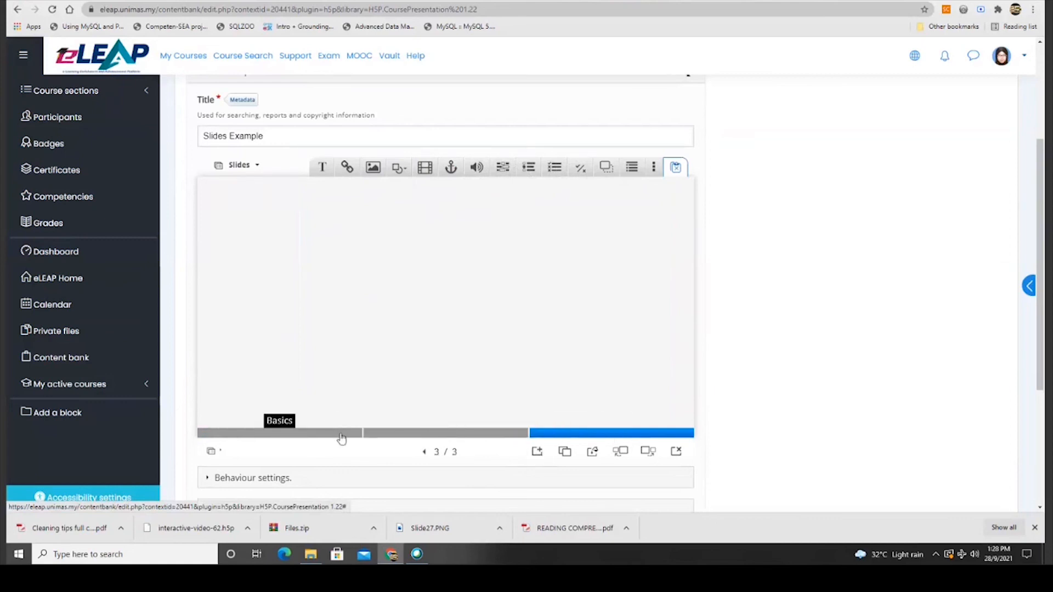
{"action": "left_click", "coordinate": [428, 433]}
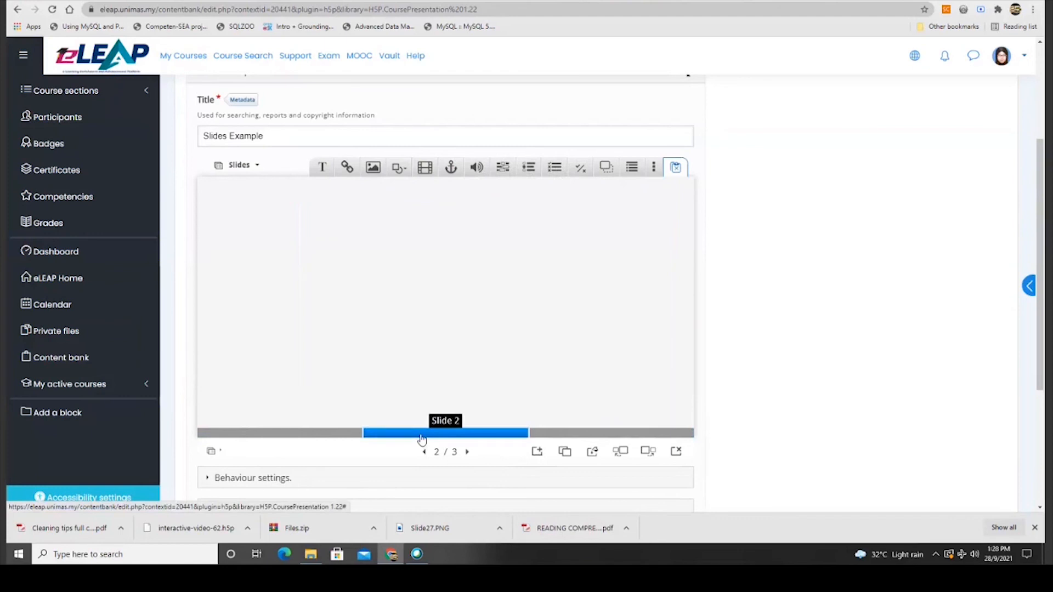
Add a Fill in the Blanks task with the line 'The letter after C is *D*'.
{"action": "left_click", "coordinate": [503, 166]}
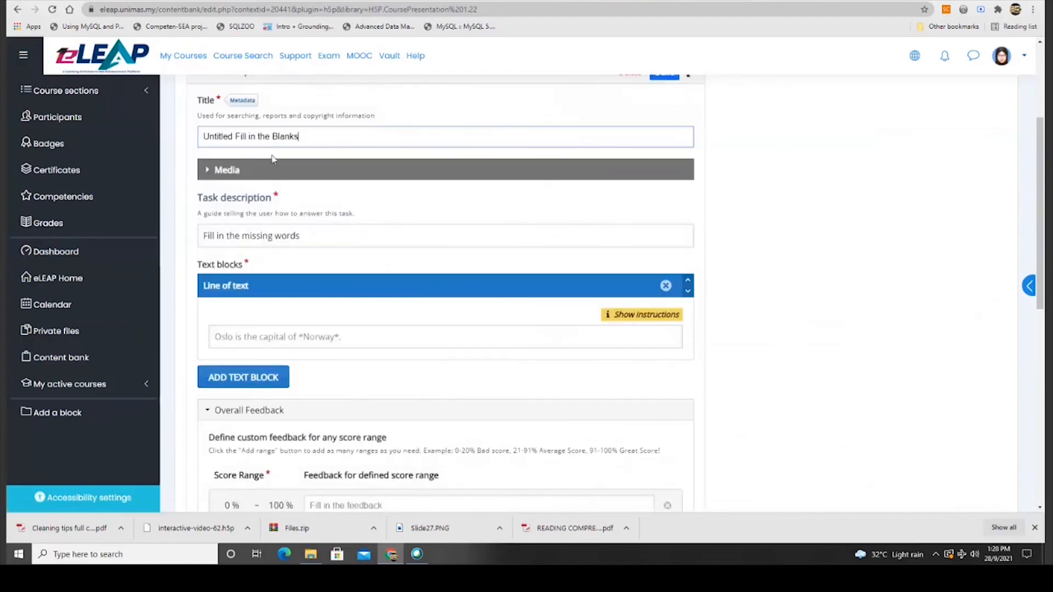
{"action": "scroll", "coordinate": [344, 238], "scroll_direction": "down", "scroll_amount": 3}
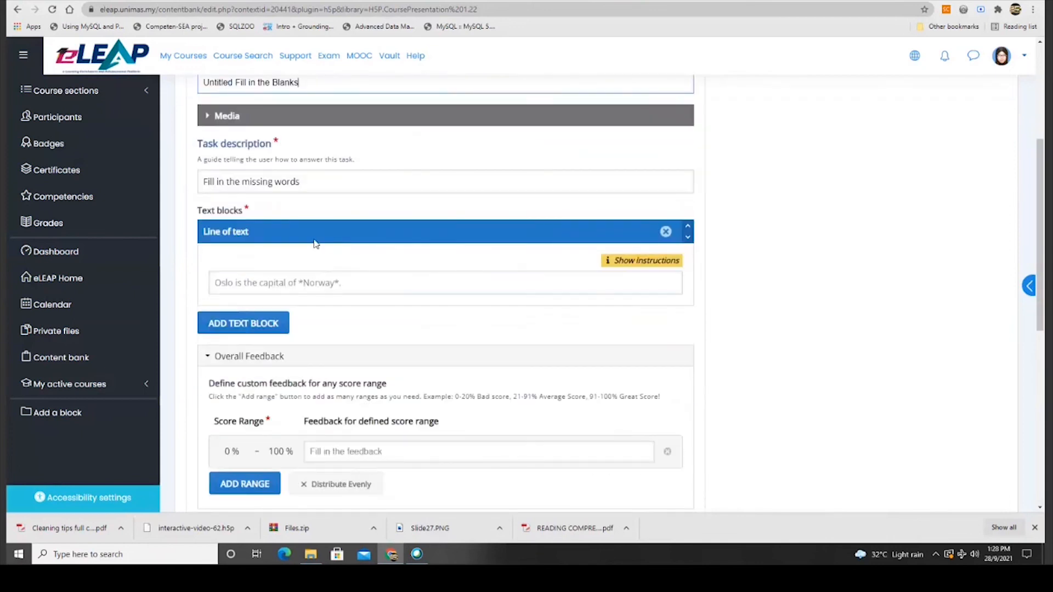
{"action": "scroll", "coordinate": [321, 244], "scroll_direction": "down", "scroll_amount": 1}
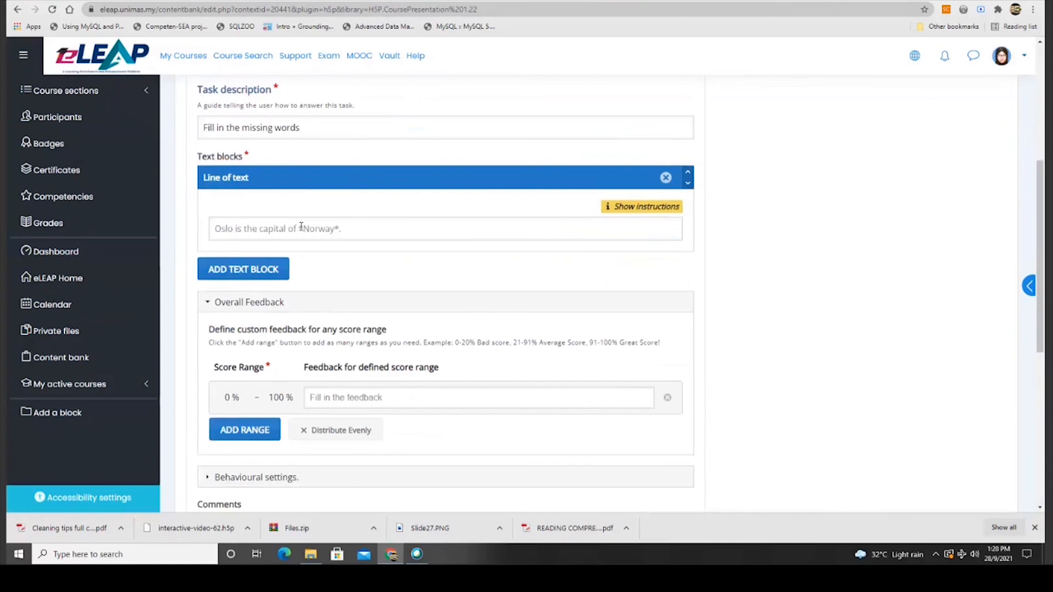
{"action": "left_click", "coordinate": [627, 215]}
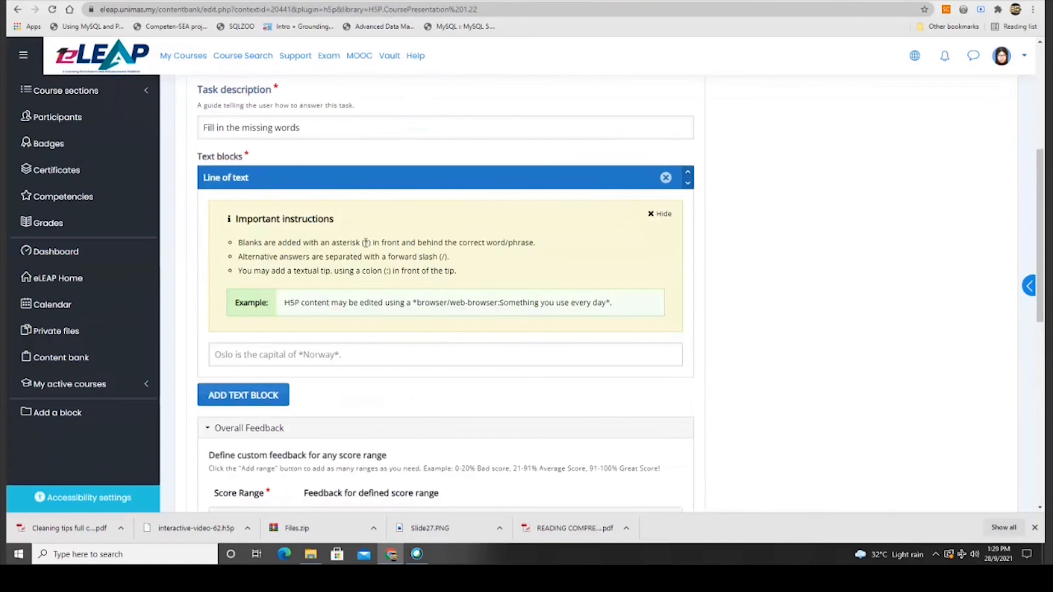
{"action": "left_click", "coordinate": [332, 358]}
{"action": "type", "text": "The letter af"}
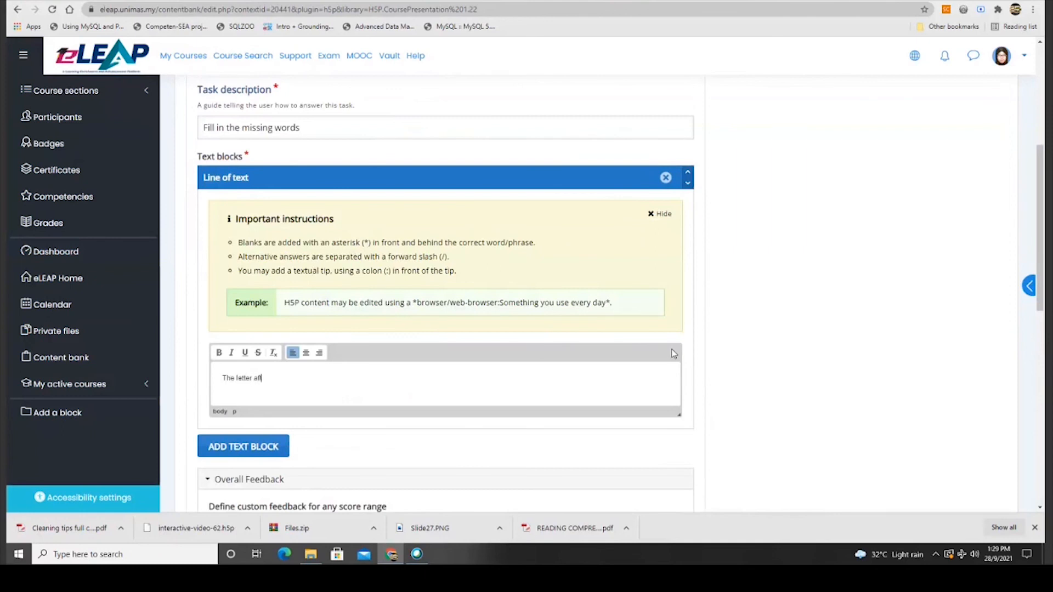
{"action": "type", "text": "i"}
{"action": "type", "text": "s \"D\""}
Hide the marking instructions, then add and delete an extra empty text block.
{"action": "left_click", "coordinate": [661, 215]}
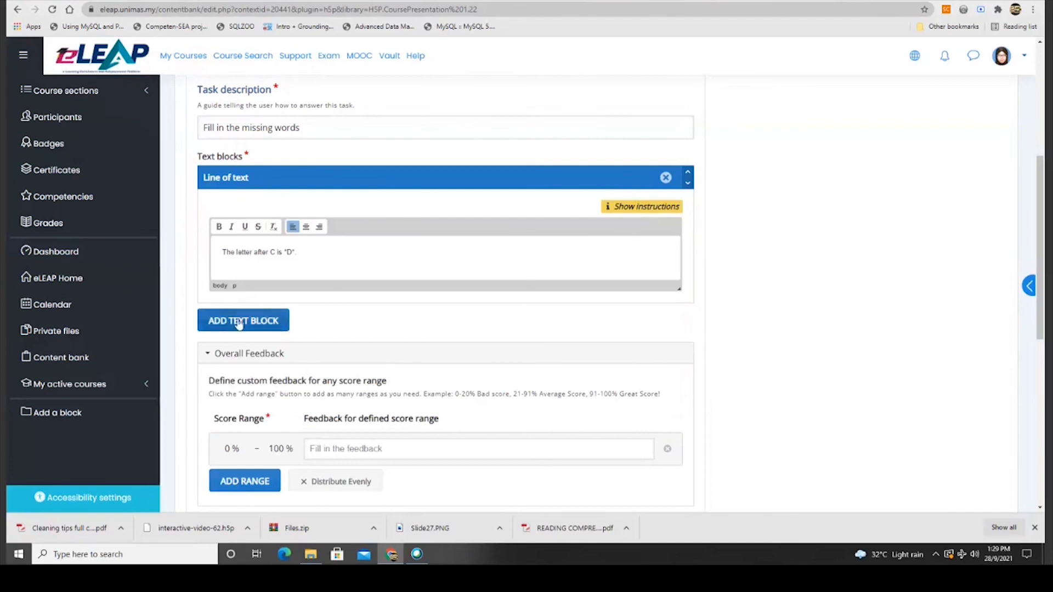
{"action": "left_click", "coordinate": [256, 322]}
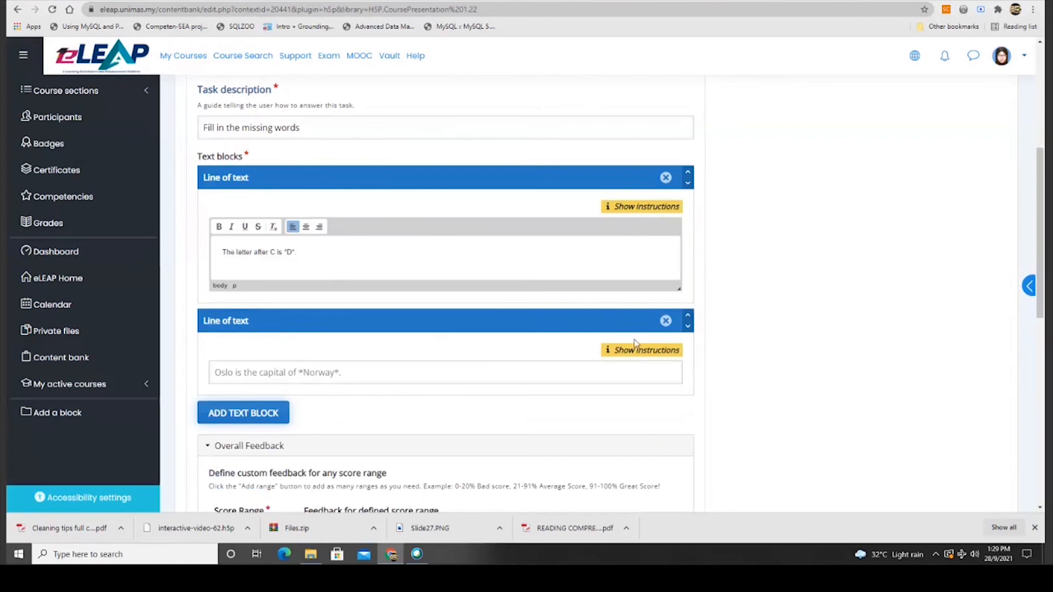
{"action": "left_click", "coordinate": [666, 321]}
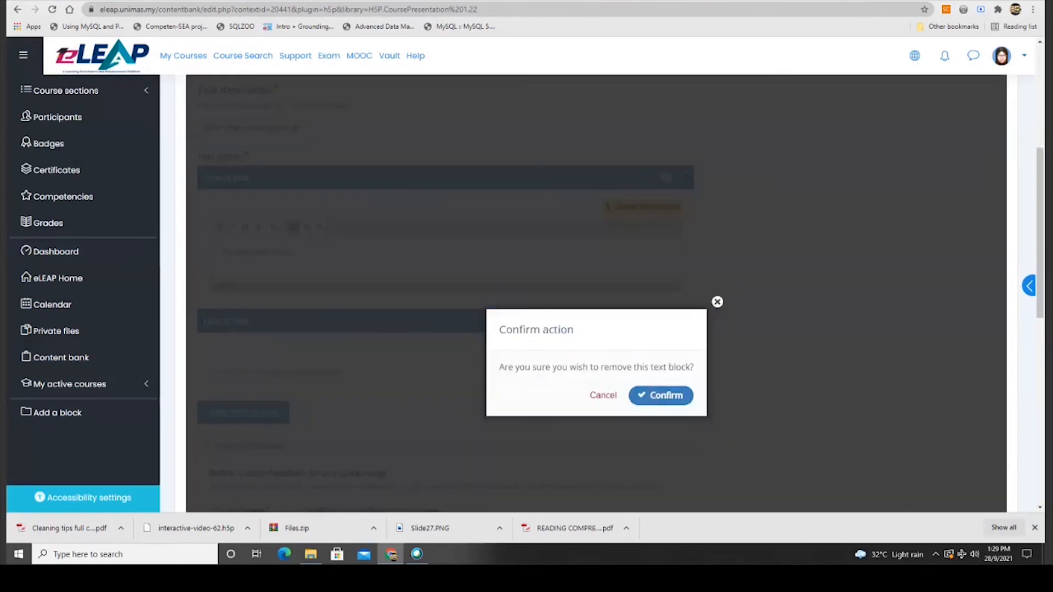
{"action": "left_click", "coordinate": [661, 396]}
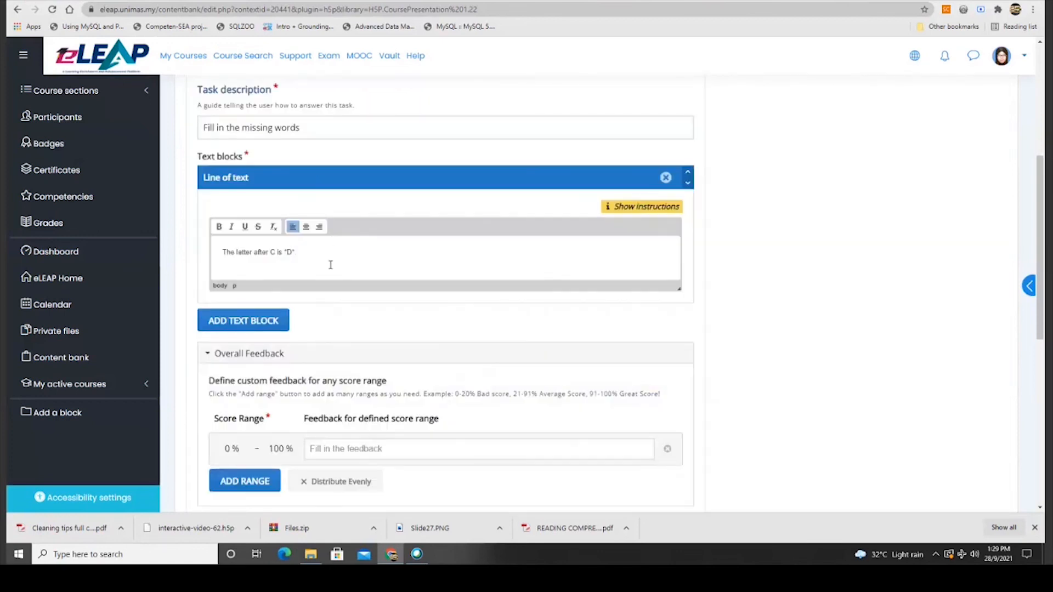
{"action": "scroll", "coordinate": [434, 304], "scroll_direction": "down", "scroll_amount": 3}
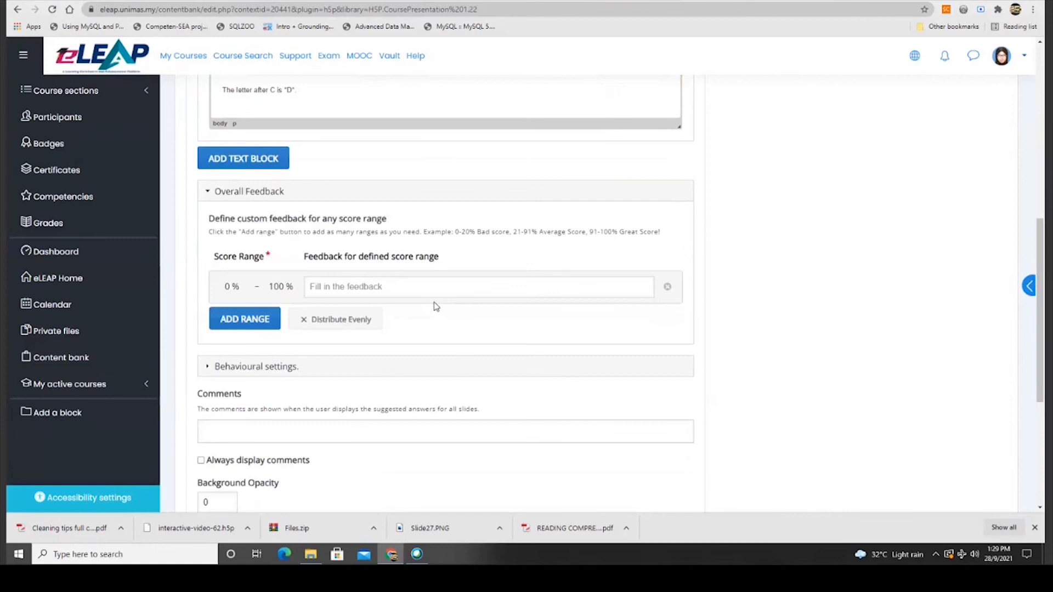
{"action": "scroll", "coordinate": [436, 306], "scroll_direction": "down", "scroll_amount": 2}
Finish the blanks task and save the Slides Example presentation.
{"action": "left_click", "coordinate": [193, 463]}
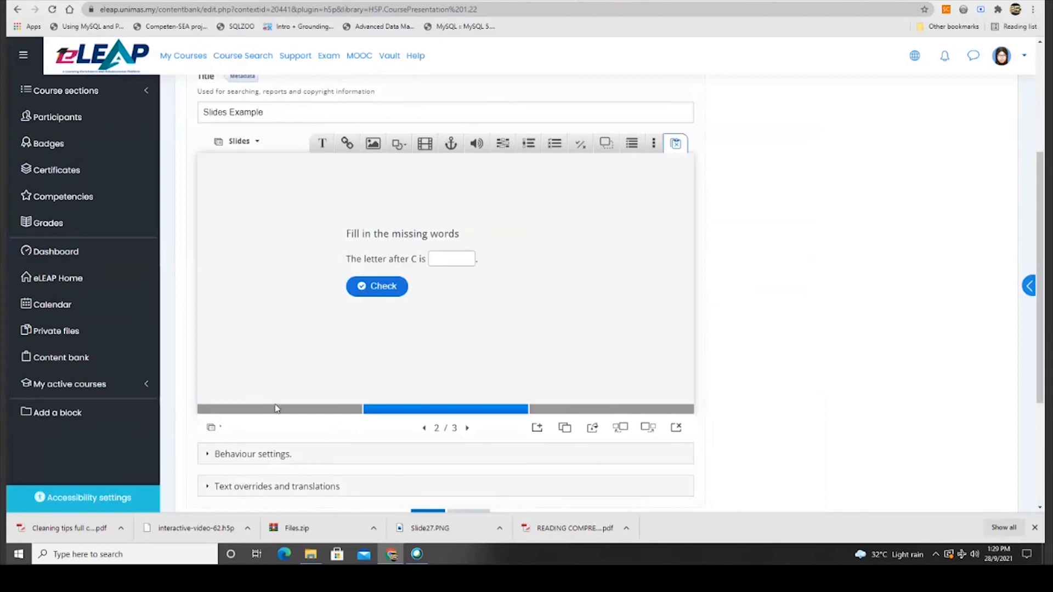
{"action": "left_click", "coordinate": [460, 262]}
{"action": "left_click", "coordinate": [636, 231]}
{"action": "scroll", "coordinate": [329, 274], "scroll_direction": "down", "scroll_amount": 3}
{"action": "left_click", "coordinate": [430, 333]}
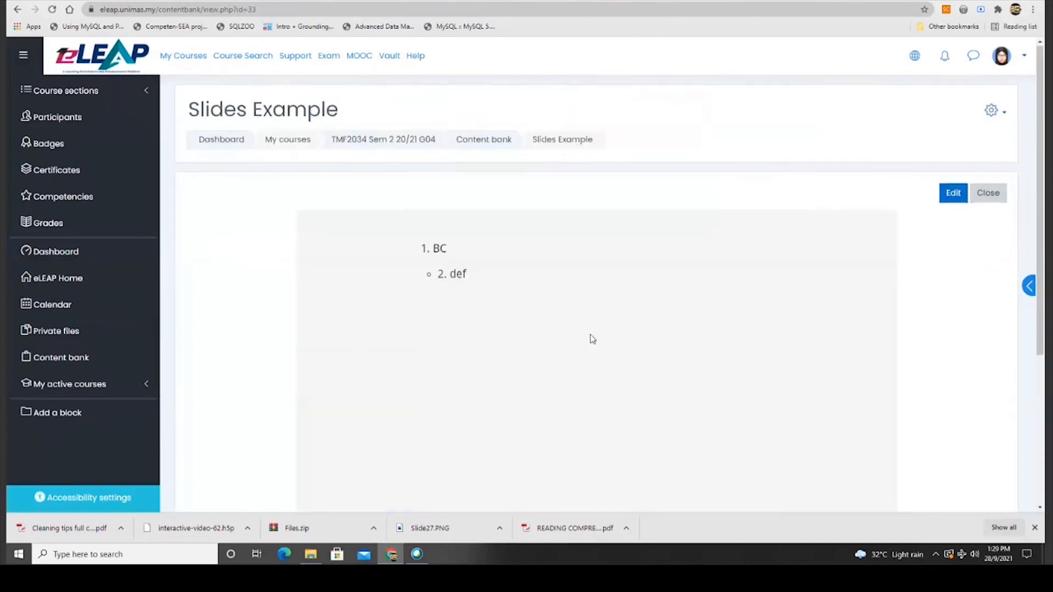
Preview the saved presentation's summary and blanks slides, then return to the Content bank.
{"action": "scroll", "coordinate": [592, 339], "scroll_direction": "down", "scroll_amount": 3}
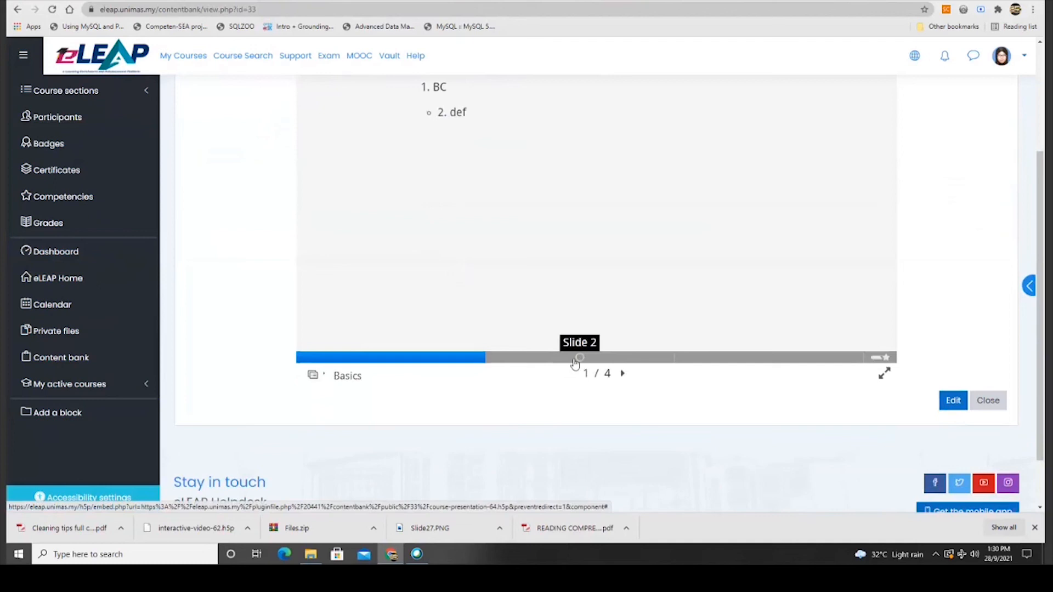
{"action": "left_click", "coordinate": [885, 358]}
{"action": "scroll", "coordinate": [648, 367], "scroll_direction": "down", "scroll_amount": 1}
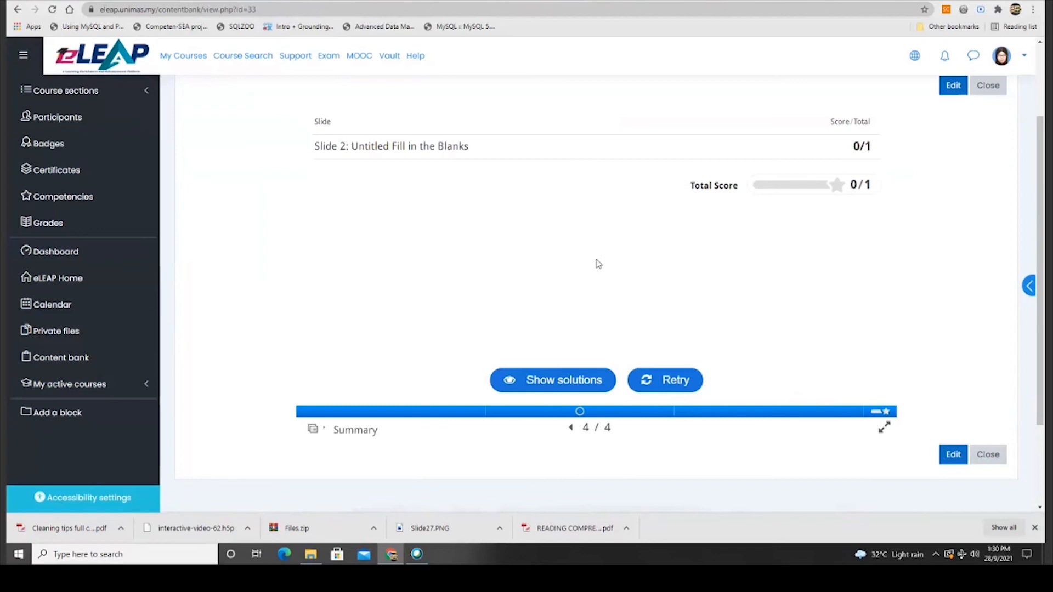
{"action": "left_click", "coordinate": [561, 418]}
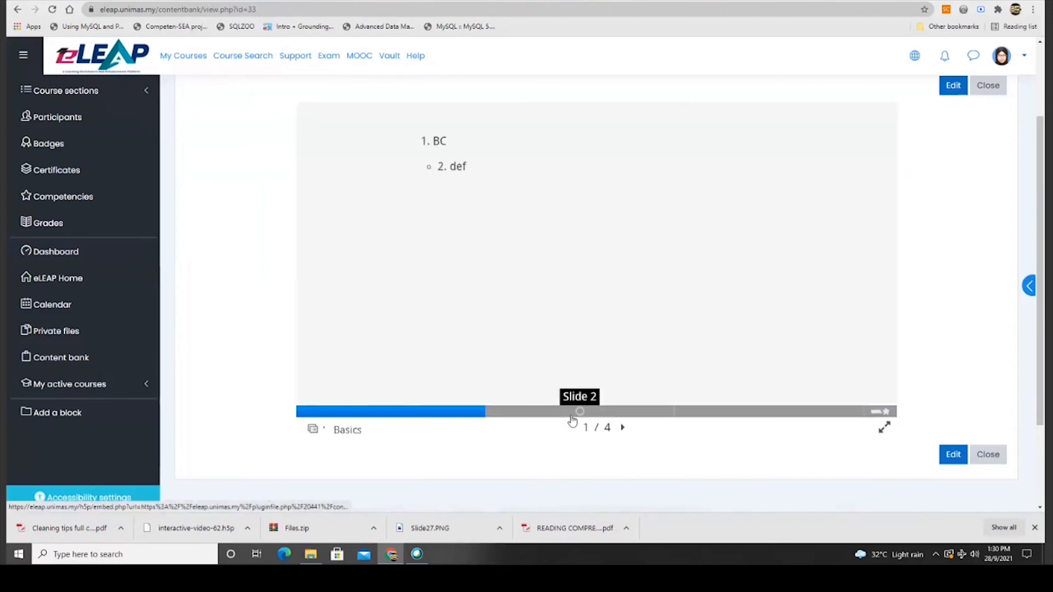
{"action": "left_click", "coordinate": [572, 422]}
{"action": "left_click", "coordinate": [88, 362]}
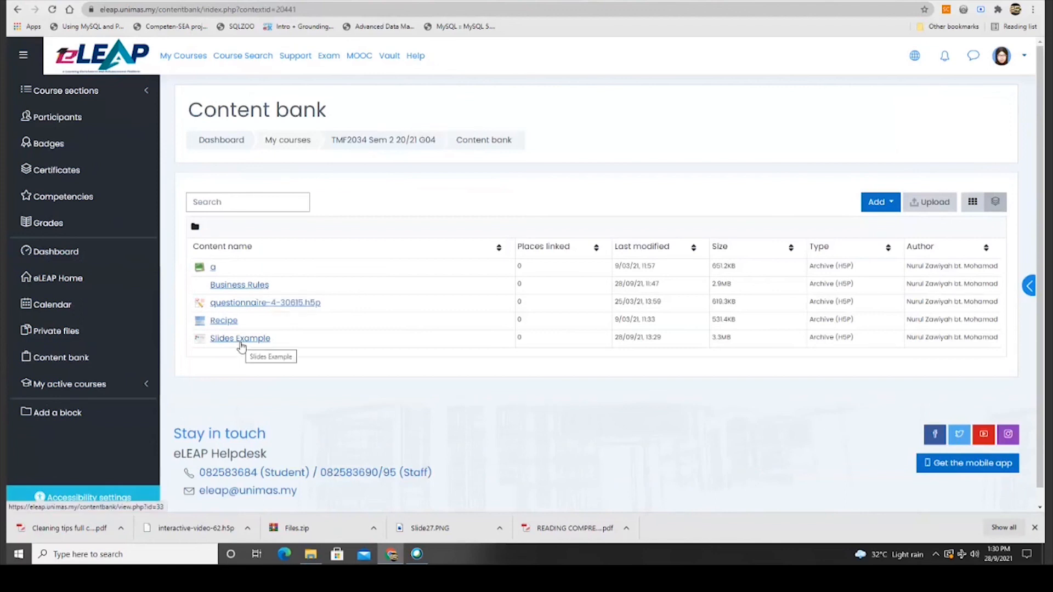
Download Slides Example from the content bank as an .h5p file.
{"action": "left_click", "coordinate": [104, 97]}
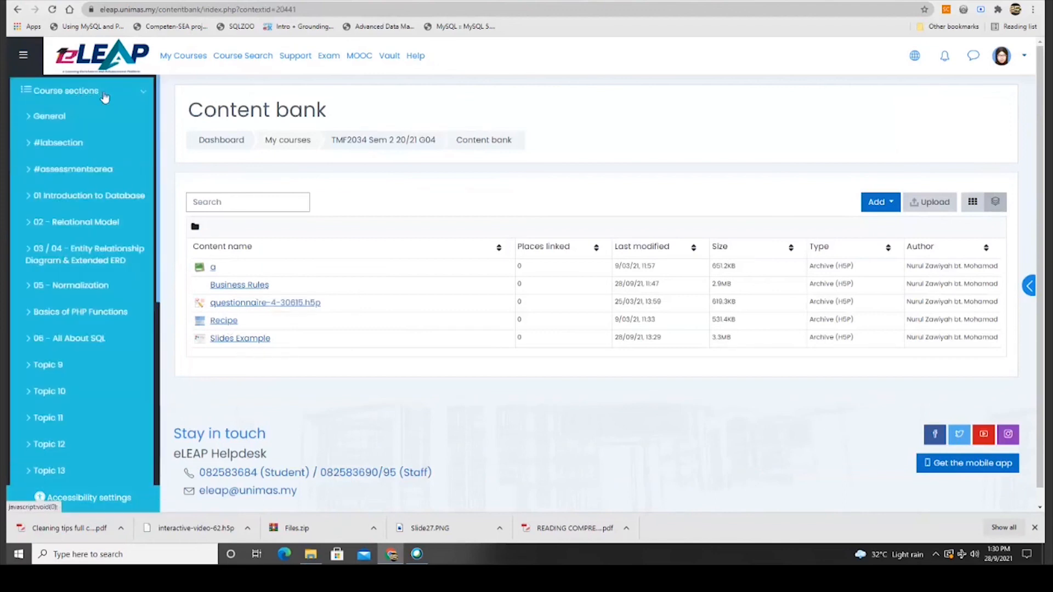
{"action": "left_click", "coordinate": [99, 116]}
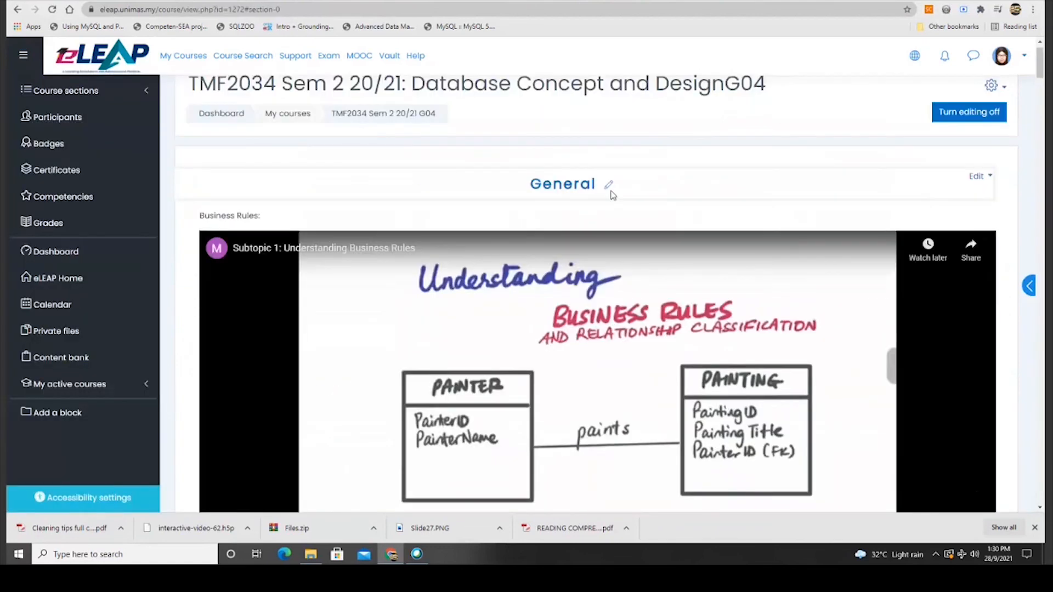
{"action": "left_click", "coordinate": [91, 354]}
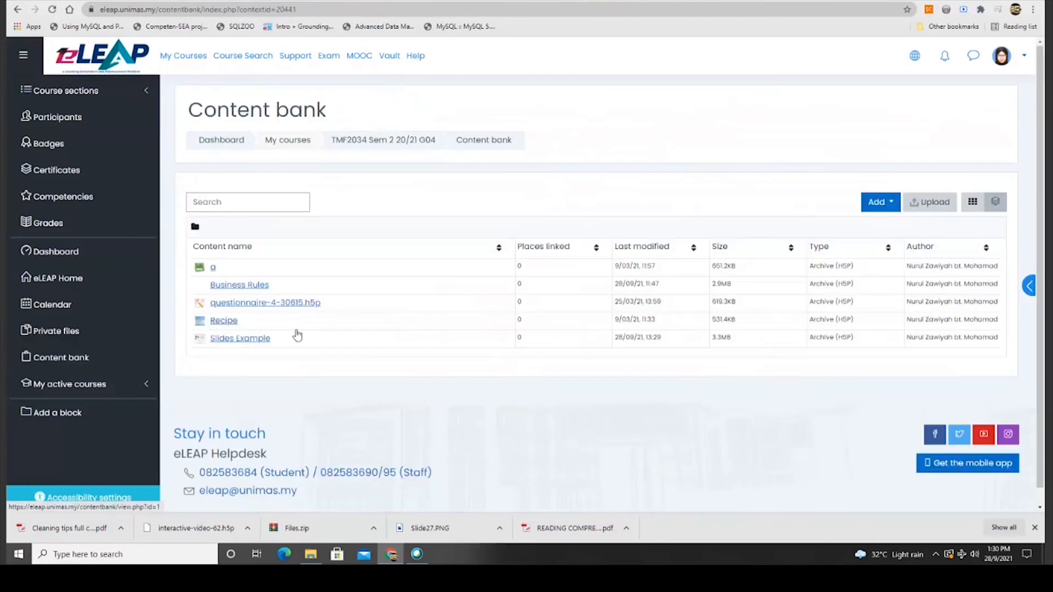
{"action": "left_click", "coordinate": [265, 341]}
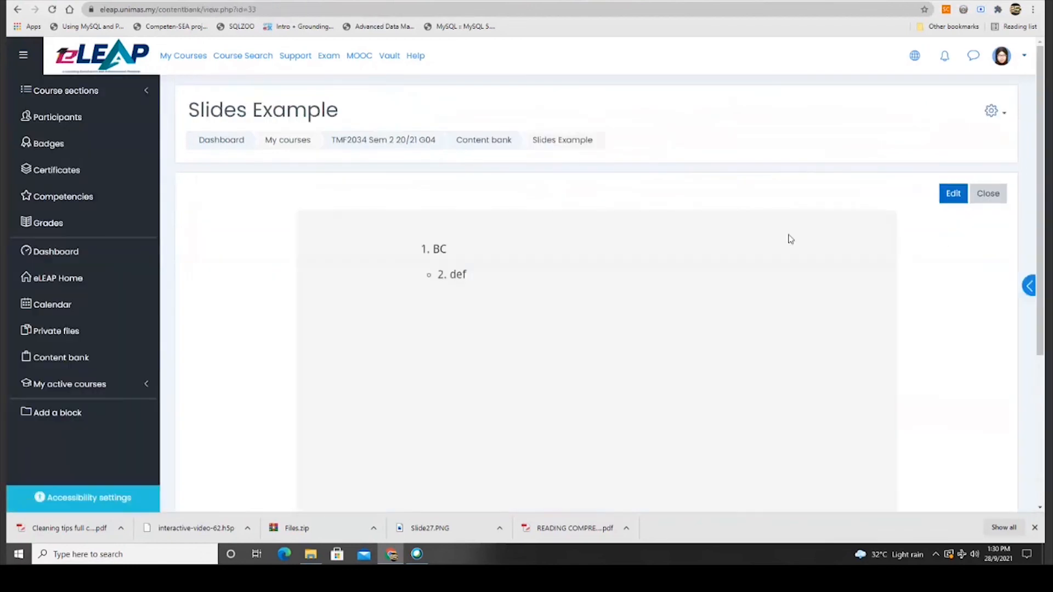
{"action": "left_click", "coordinate": [991, 109]}
{"action": "left_click", "coordinate": [944, 183]}
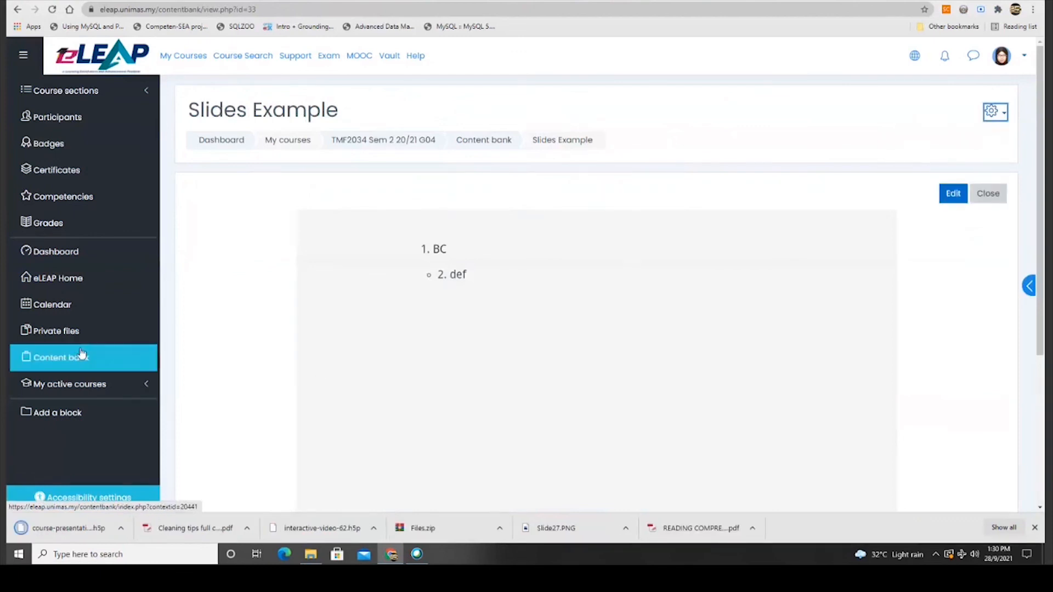
Go to the course's General section and open its Edit section form.
{"action": "left_click", "coordinate": [66, 90]}
{"action": "left_click", "coordinate": [98, 118]}
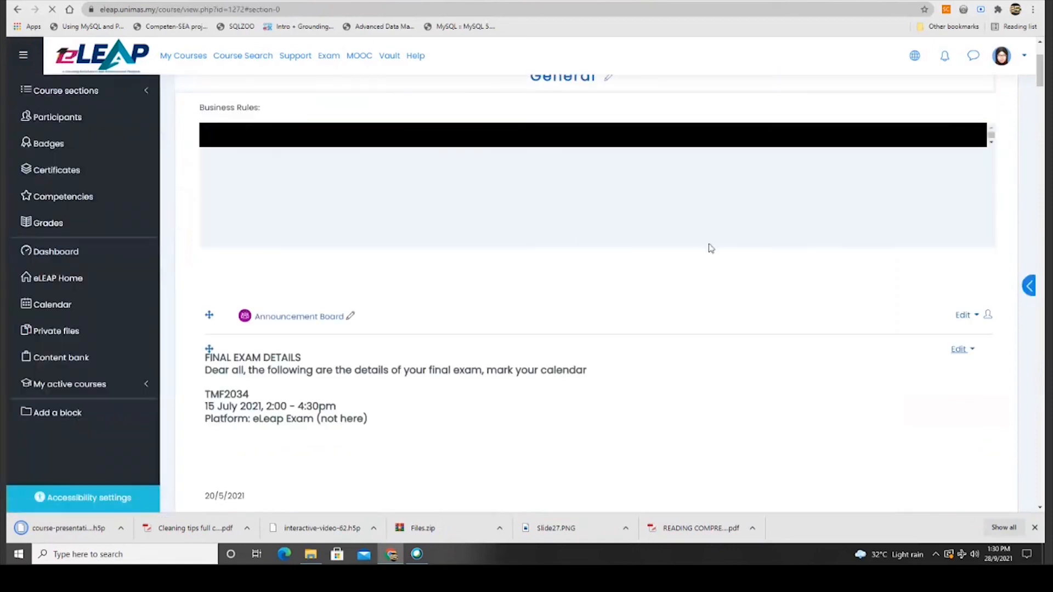
{"action": "scroll", "coordinate": [974, 254], "scroll_direction": "up", "scroll_amount": 3}
{"action": "scroll", "coordinate": [973, 254], "scroll_direction": "down", "scroll_amount": 4}
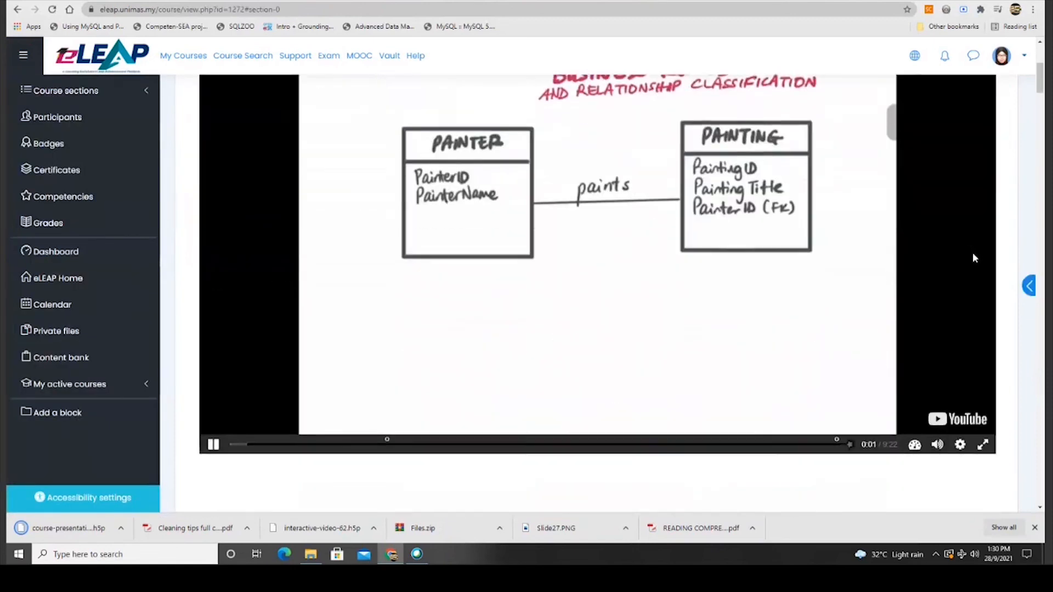
{"action": "scroll", "coordinate": [973, 254], "scroll_direction": "down", "scroll_amount": 1}
{"action": "scroll", "coordinate": [973, 254], "scroll_direction": "up", "scroll_amount": 5}
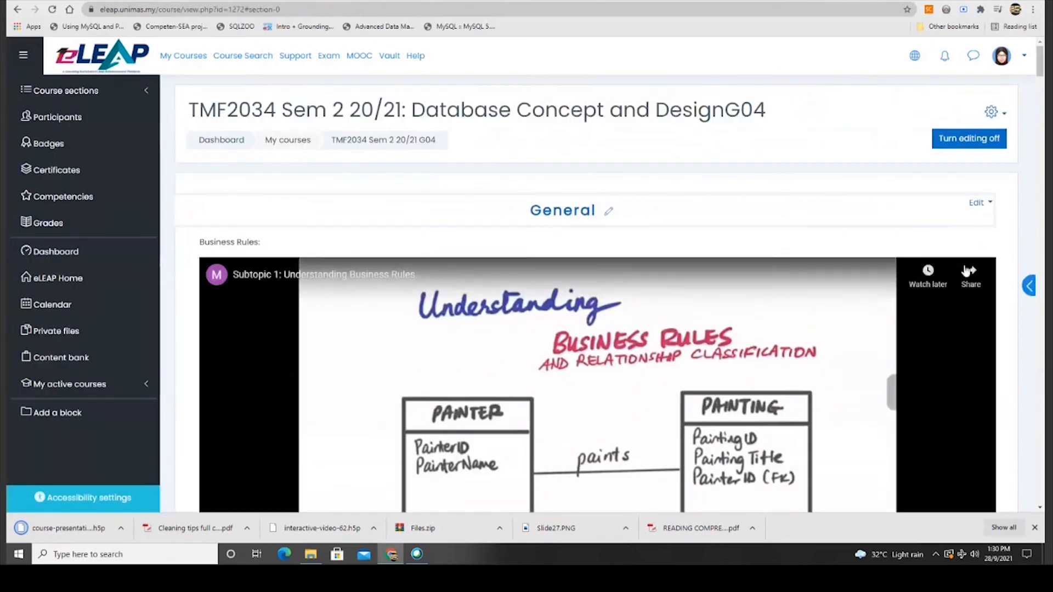
{"action": "left_click", "coordinate": [979, 203]}
{"action": "left_click", "coordinate": [951, 222]}
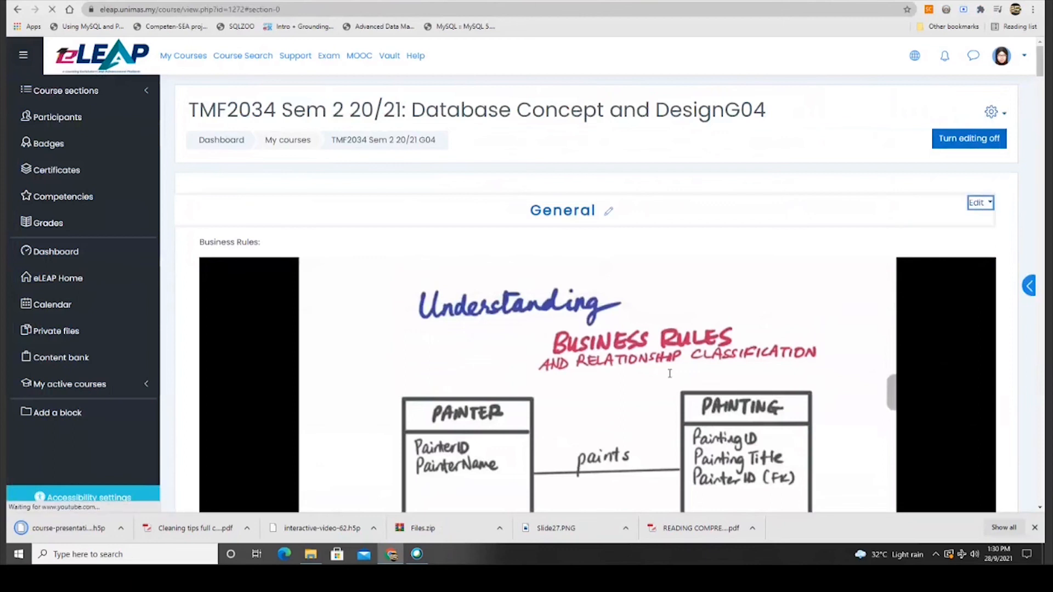
{"action": "scroll", "coordinate": [424, 387], "scroll_direction": "down", "scroll_amount": 3}
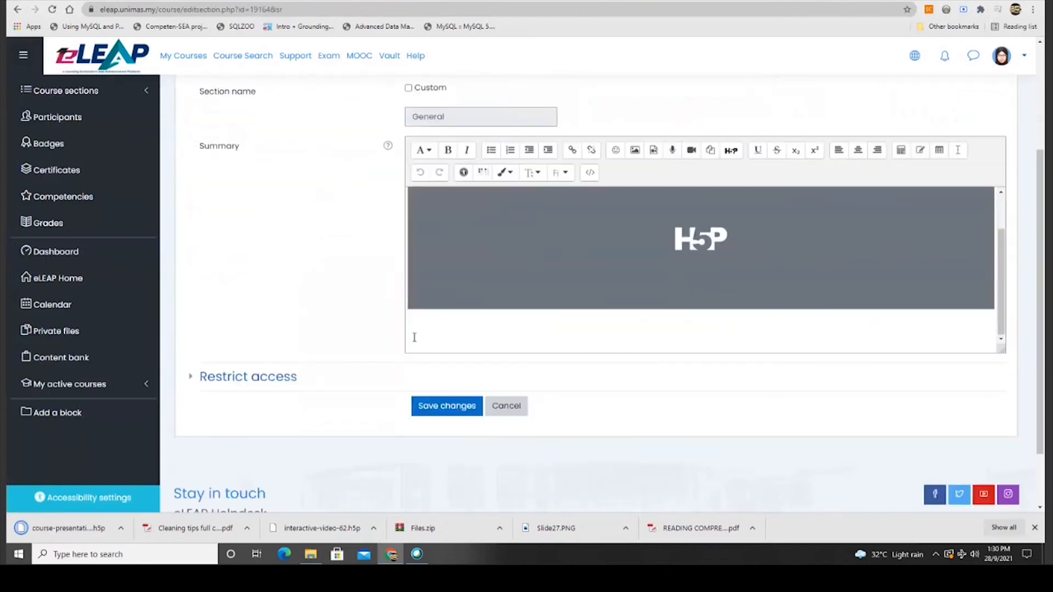
Upload the downloaded Slides Example .h5p, embed it in the General summary, and save.
{"action": "left_click", "coordinate": [731, 150]}
{"action": "left_click", "coordinate": [603, 295]}
{"action": "left_click", "coordinate": [463, 237]}
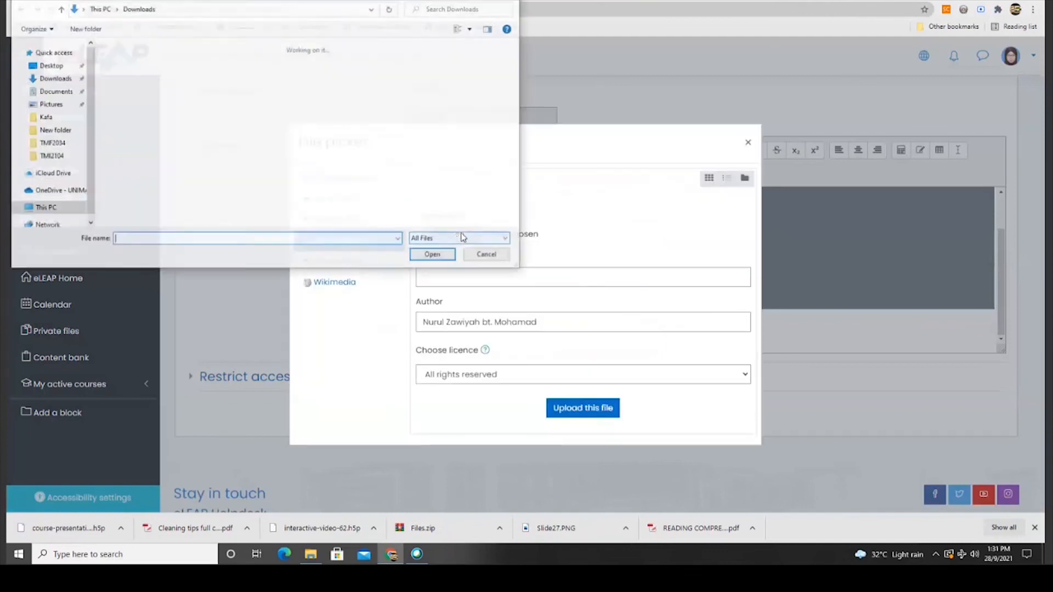
{"action": "double_click", "coordinate": [176, 74]}
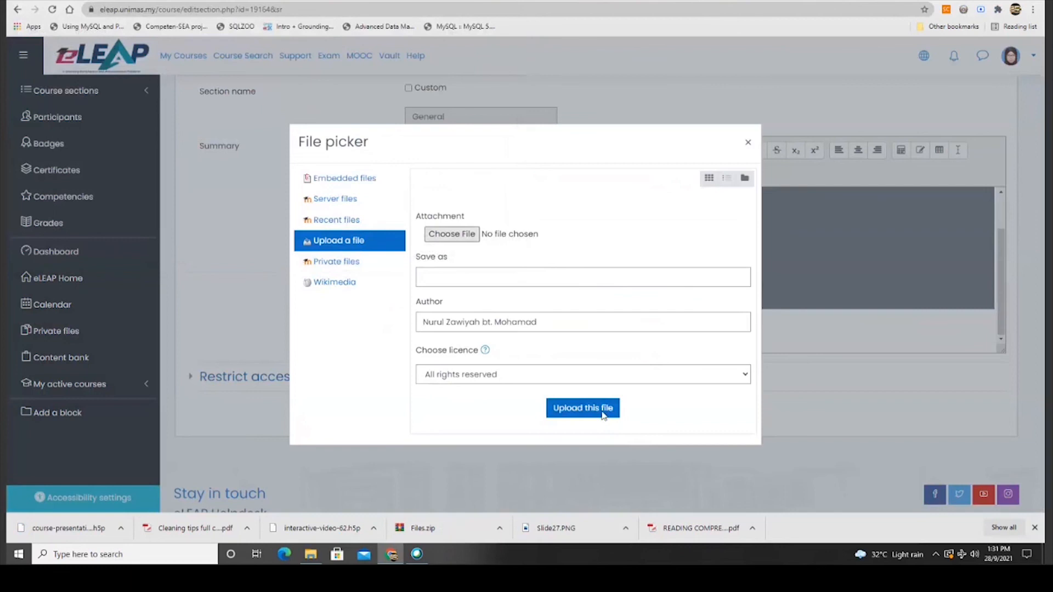
{"action": "left_click", "coordinate": [602, 412]}
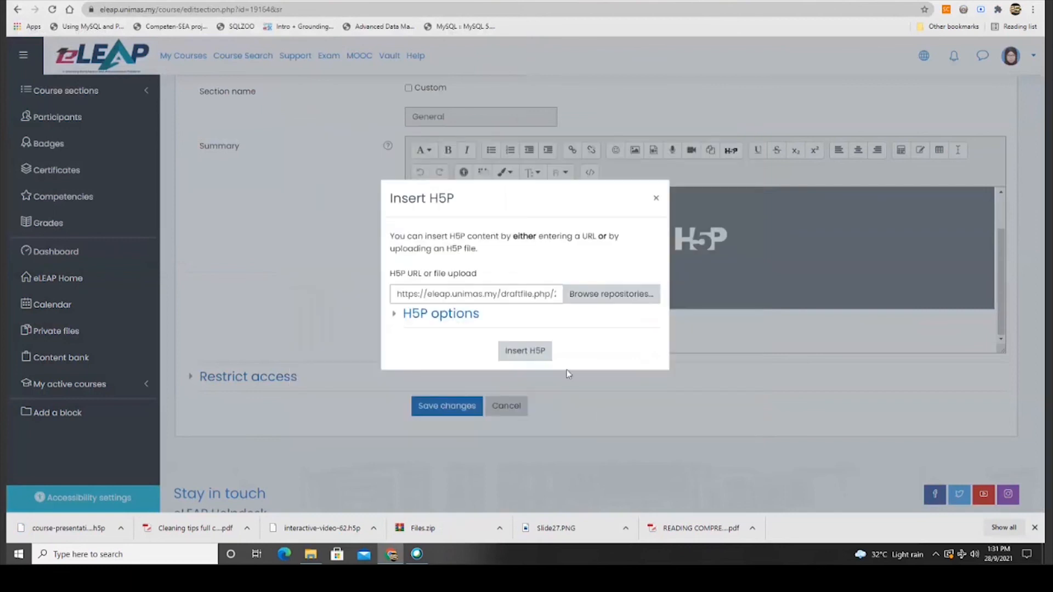
{"action": "left_click", "coordinate": [523, 354]}
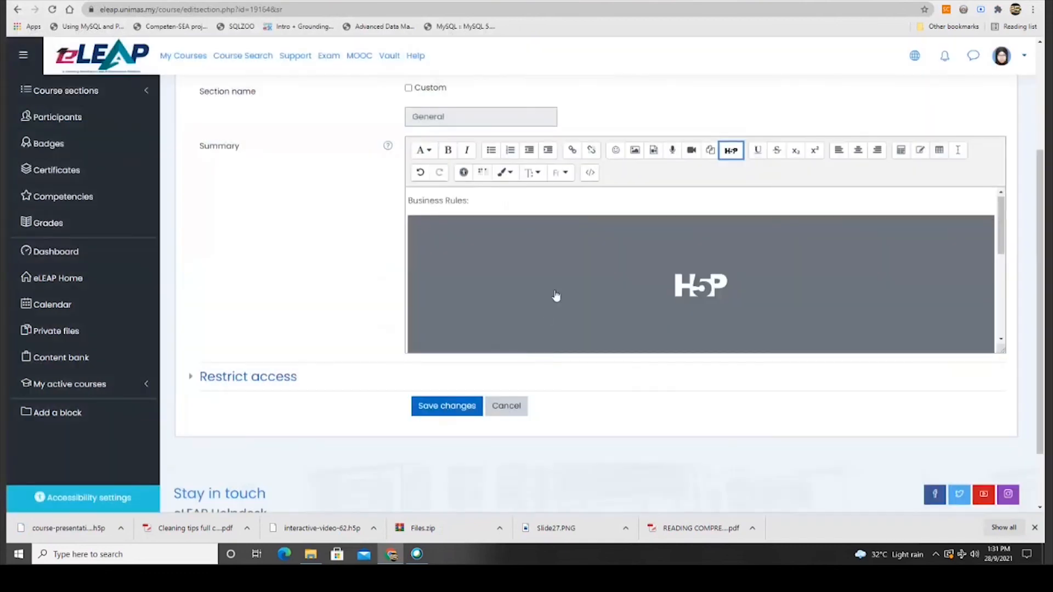
{"action": "scroll", "coordinate": [557, 298], "scroll_direction": "down", "scroll_amount": 2}
{"action": "left_click", "coordinate": [436, 409]}
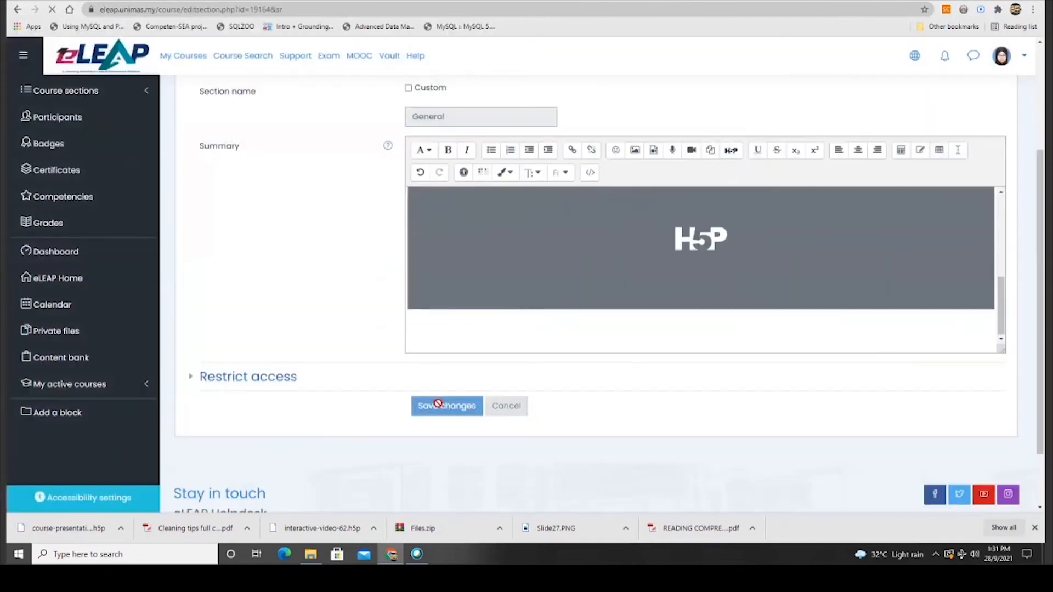
{"action": "scroll", "coordinate": [473, 339], "scroll_direction": "down", "scroll_amount": 10}
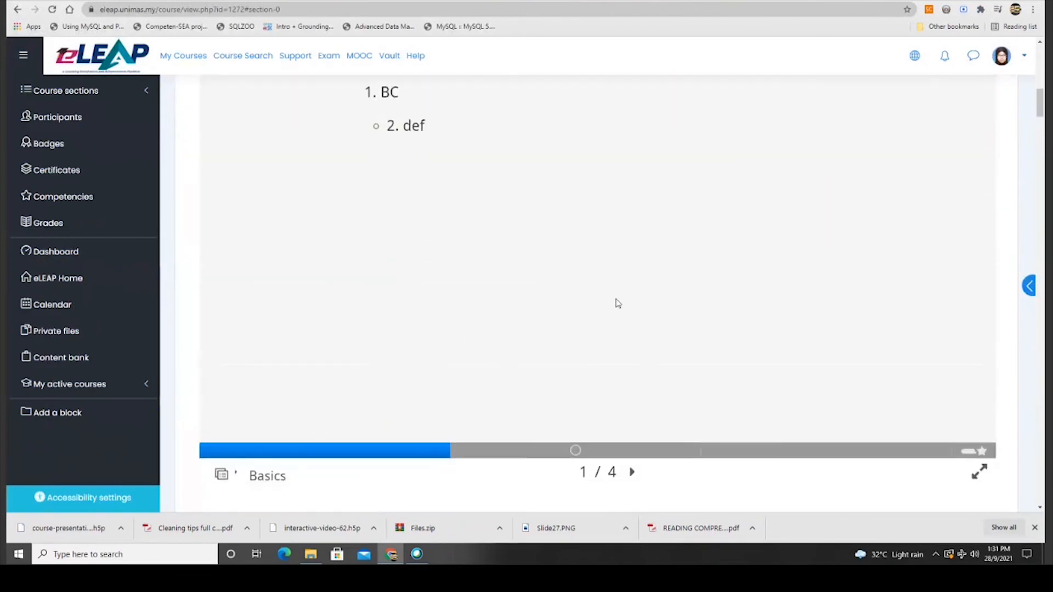
On slide 2, answer 'E', check it for a 0/1 score, and reveal the correct answer 'D'.
{"action": "left_click", "coordinate": [574, 451]}
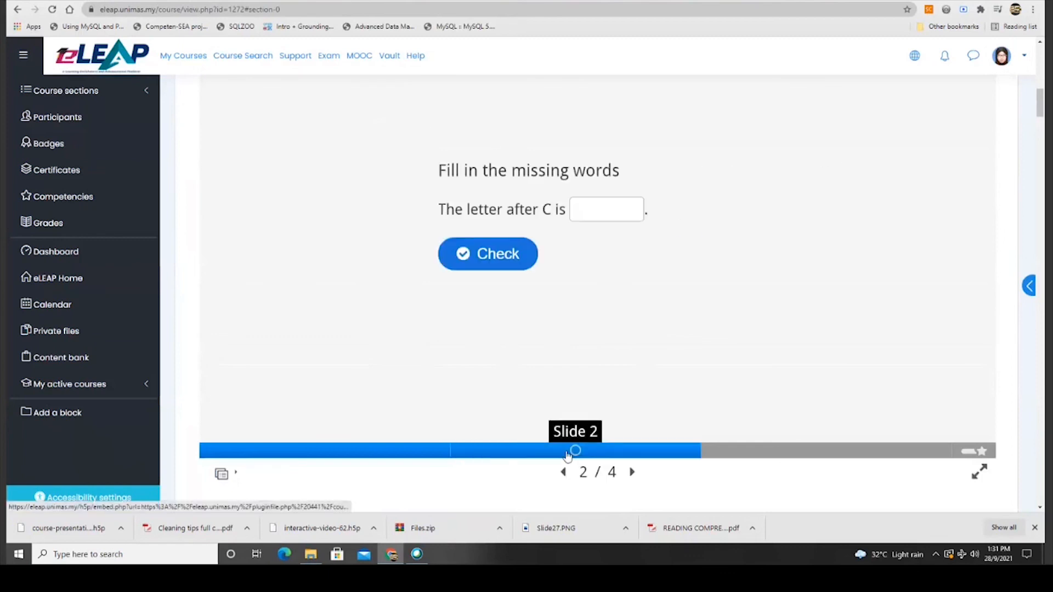
{"action": "left_click", "coordinate": [616, 208]}
{"action": "type", "text": "E"}
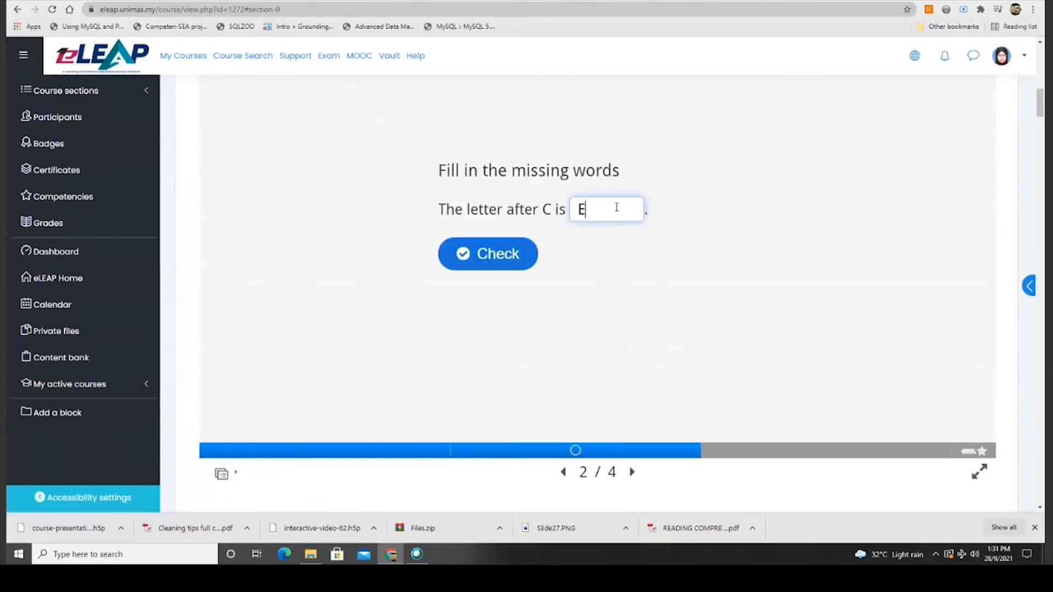
{"action": "left_click", "coordinate": [500, 250]}
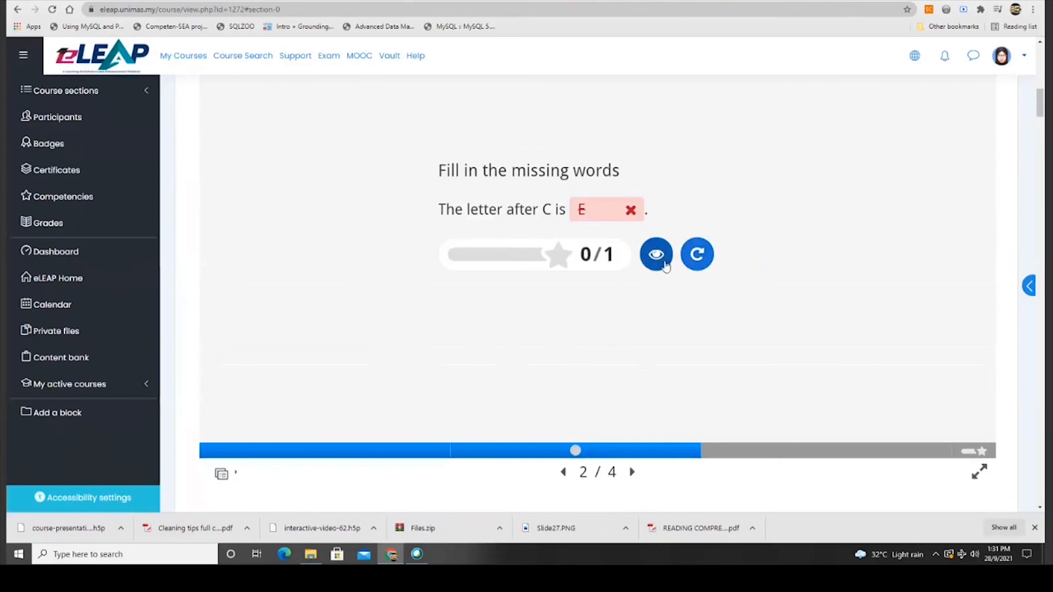
{"action": "scroll", "coordinate": [686, 274], "scroll_direction": "up", "scroll_amount": 5}
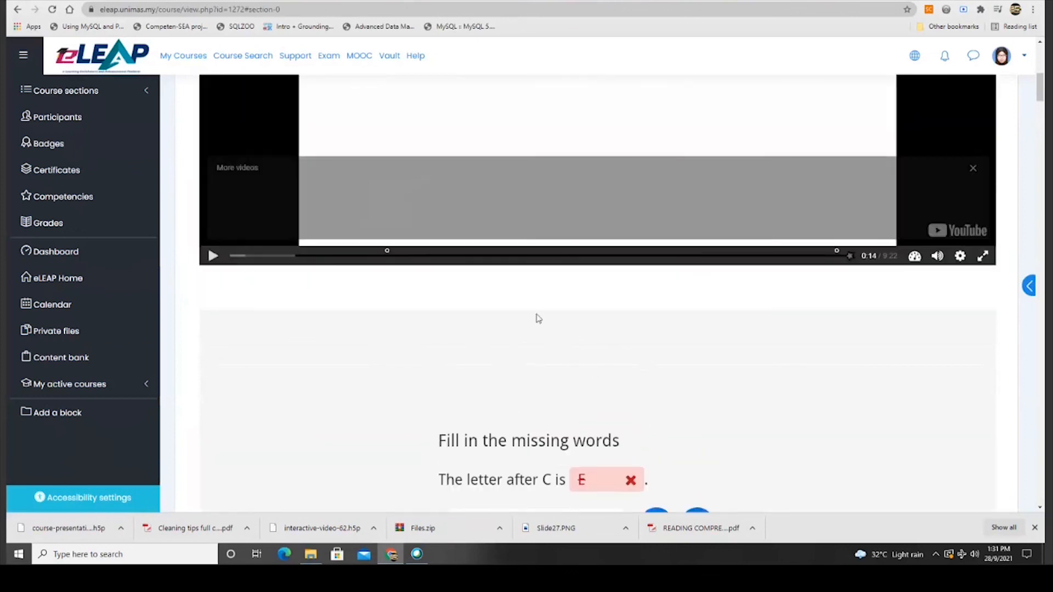
{"action": "scroll", "coordinate": [538, 318], "scroll_direction": "down", "scroll_amount": 5}
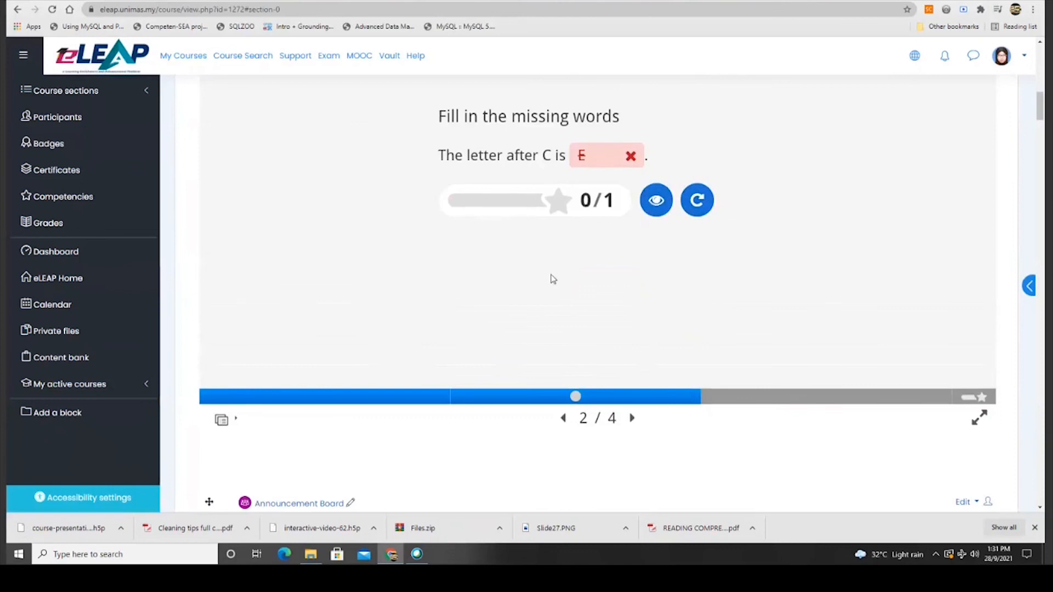
{"action": "scroll", "coordinate": [551, 278], "scroll_direction": "up", "scroll_amount": 1}
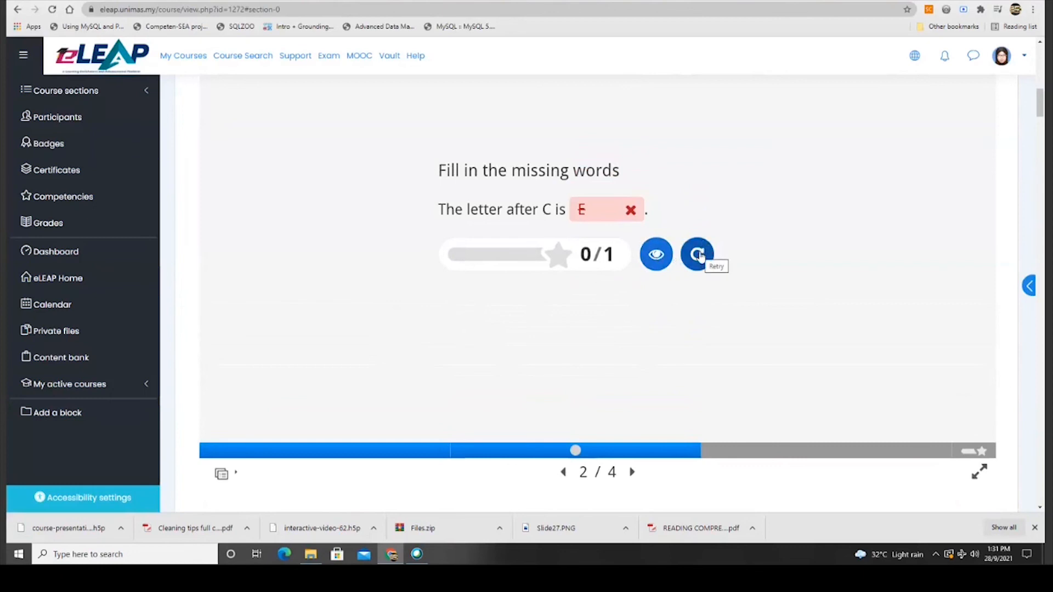
{"action": "left_click", "coordinate": [657, 269]}
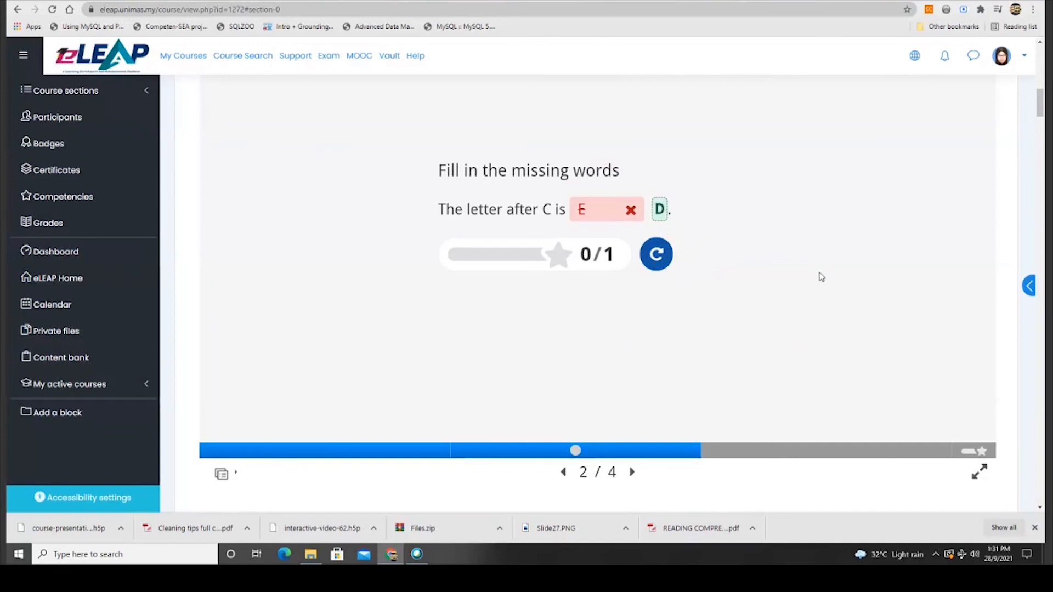
{"action": "scroll", "coordinate": [821, 277], "scroll_direction": "up", "scroll_amount": 5}
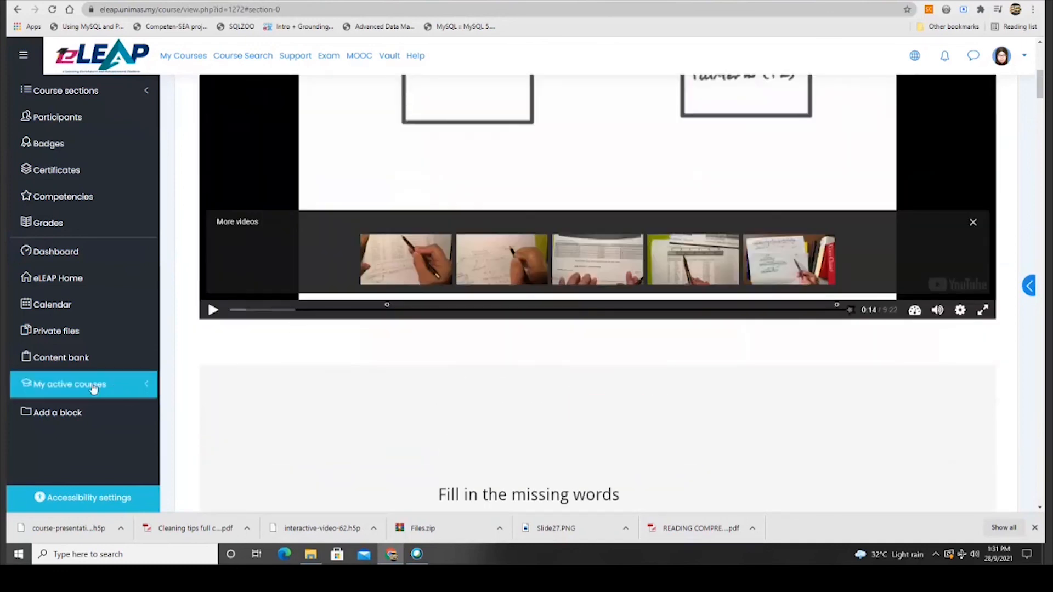
{"action": "scroll", "coordinate": [522, 385], "scroll_direction": "up", "scroll_amount": 5}
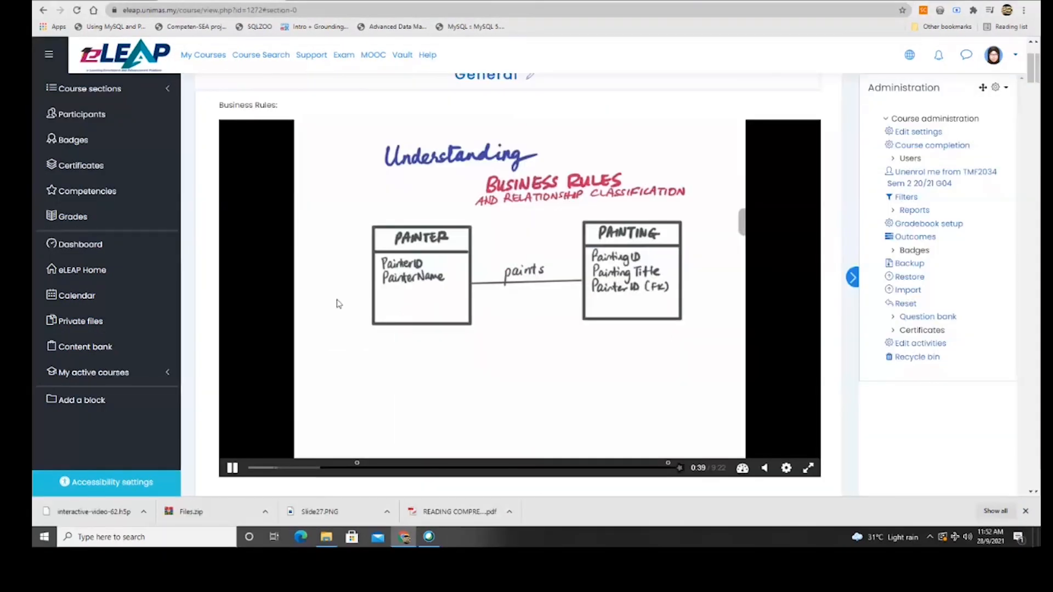
Open the TMF2034 content bank and browse the Add list of H5P types, adding nothing.
{"action": "left_click", "coordinate": [118, 346]}
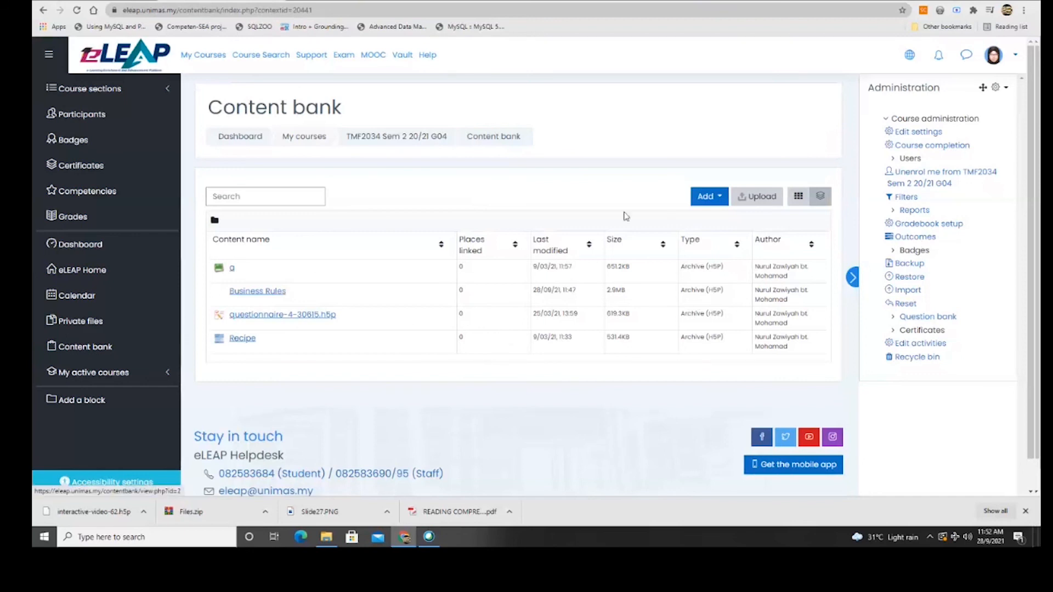
{"action": "left_click", "coordinate": [705, 199]}
{"action": "scroll", "coordinate": [634, 239], "scroll_direction": "down", "scroll_amount": 3}
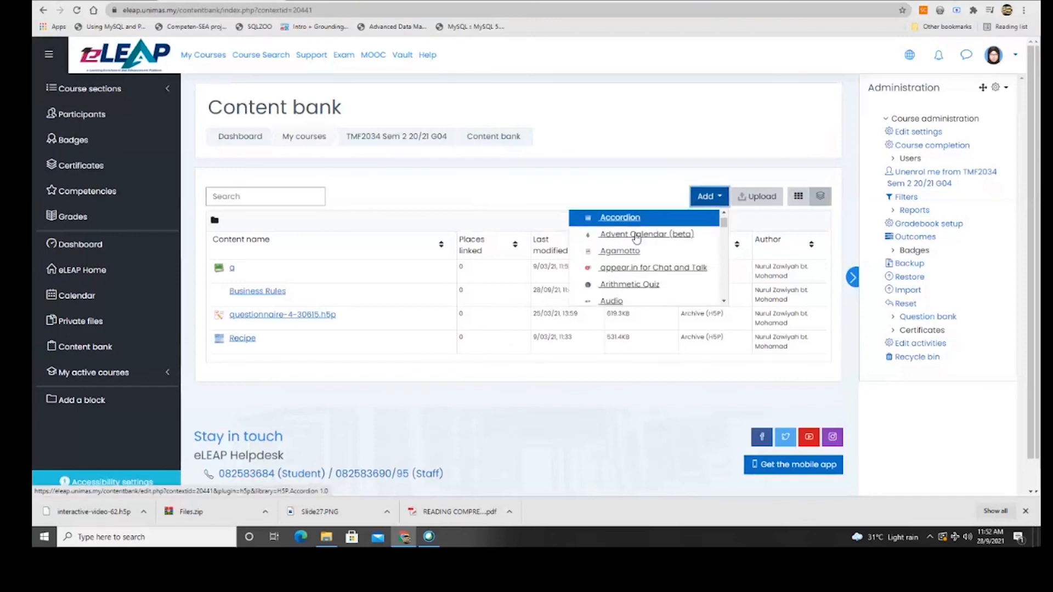
{"action": "scroll", "coordinate": [636, 265], "scroll_direction": "down", "scroll_amount": 1}
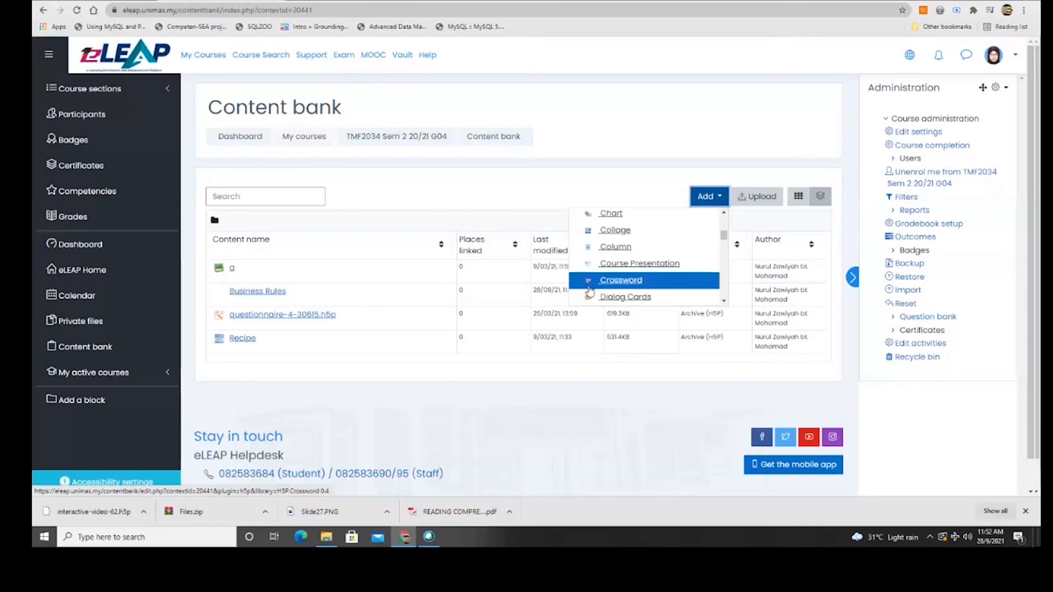
{"action": "scroll", "coordinate": [642, 280], "scroll_direction": "down", "scroll_amount": 1}
{"action": "scroll", "coordinate": [642, 281], "scroll_direction": "down", "scroll_amount": 2}
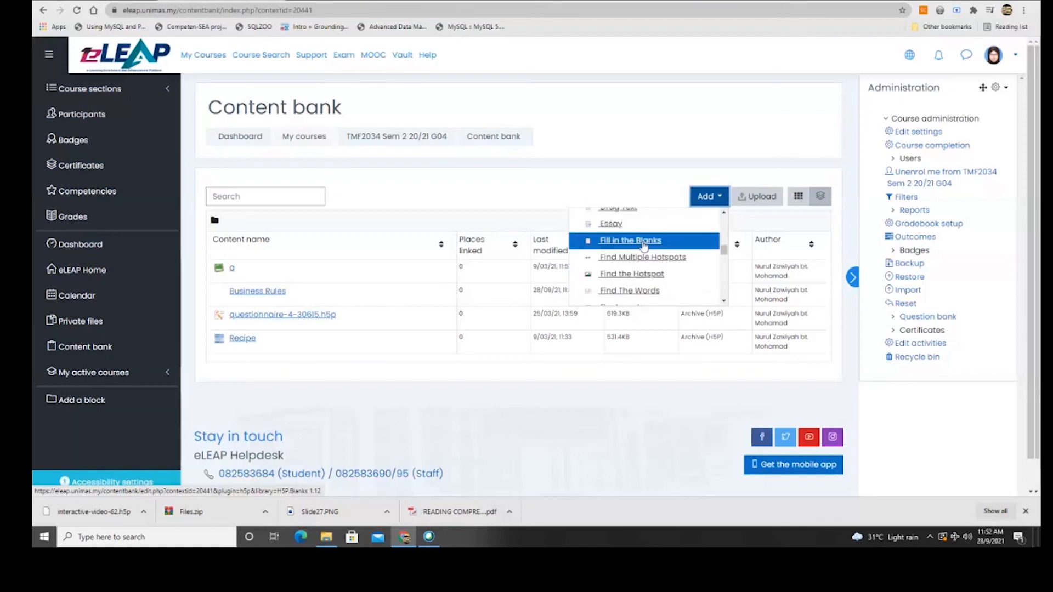
{"action": "scroll", "coordinate": [641, 247], "scroll_direction": "down", "scroll_amount": 1}
{"action": "scroll", "coordinate": [639, 279], "scroll_direction": "down", "scroll_amount": 1}
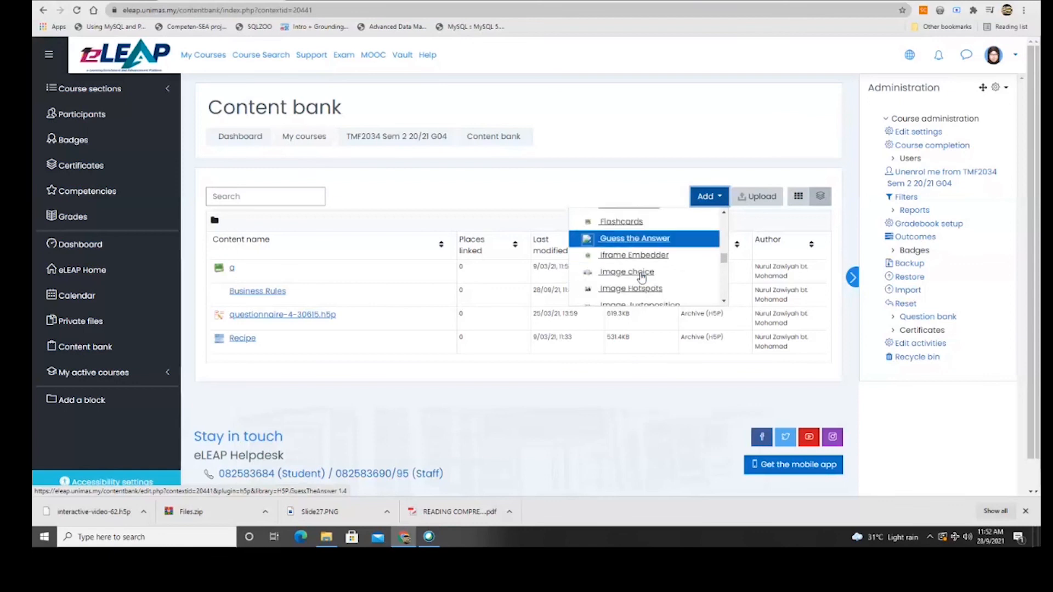
{"action": "scroll", "coordinate": [642, 270], "scroll_direction": "down", "scroll_amount": 1}
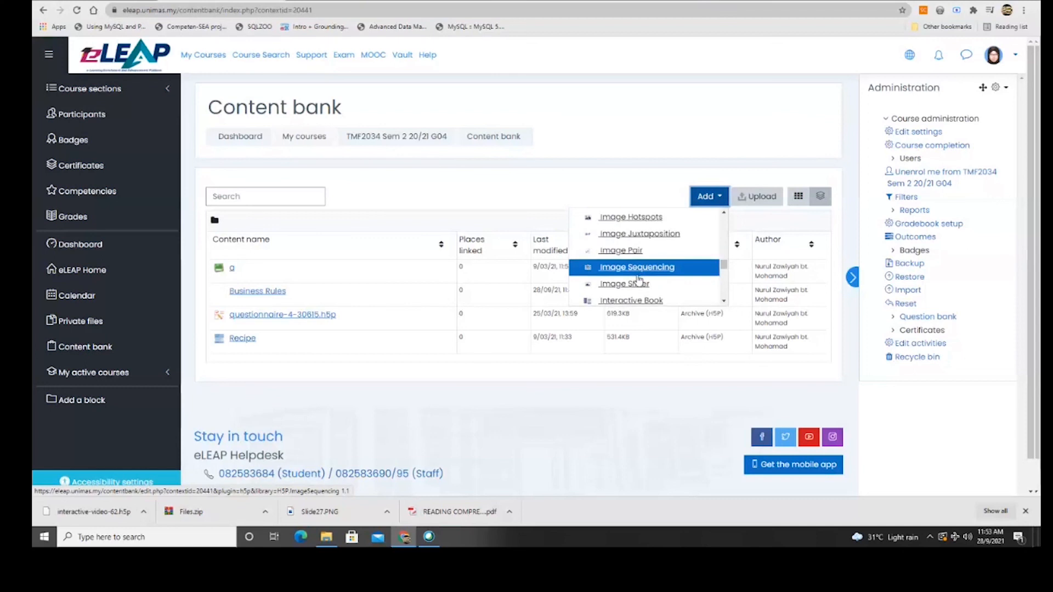
{"action": "scroll", "coordinate": [639, 279], "scroll_direction": "down", "scroll_amount": 1}
{"action": "scroll", "coordinate": [663, 249], "scroll_direction": "down", "scroll_amount": 2}
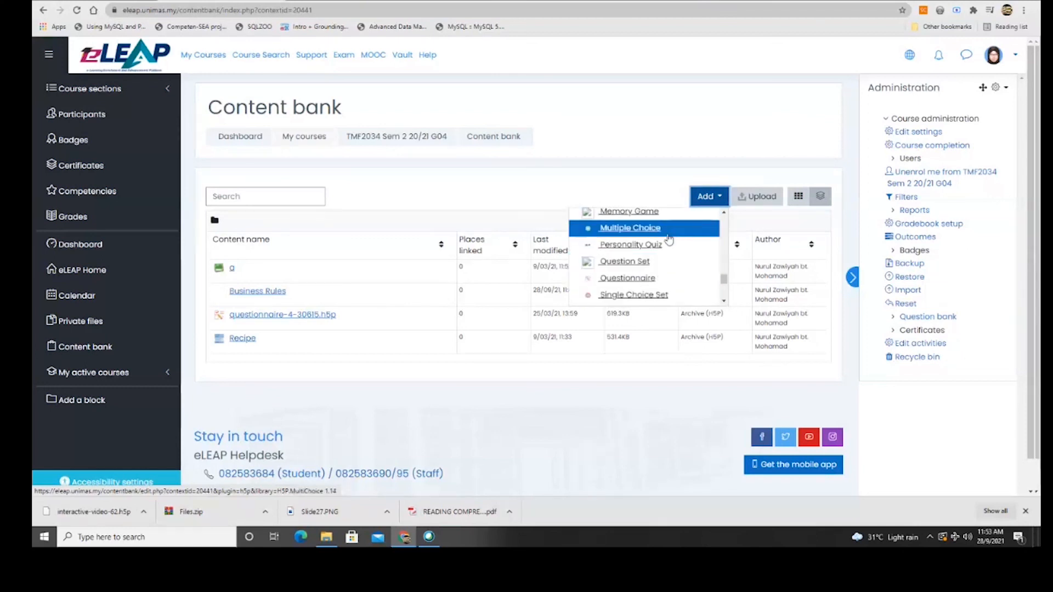
{"action": "scroll", "coordinate": [661, 256], "scroll_direction": "down", "scroll_amount": 2}
{"action": "scroll", "coordinate": [662, 255], "scroll_direction": "down", "scroll_amount": 1}
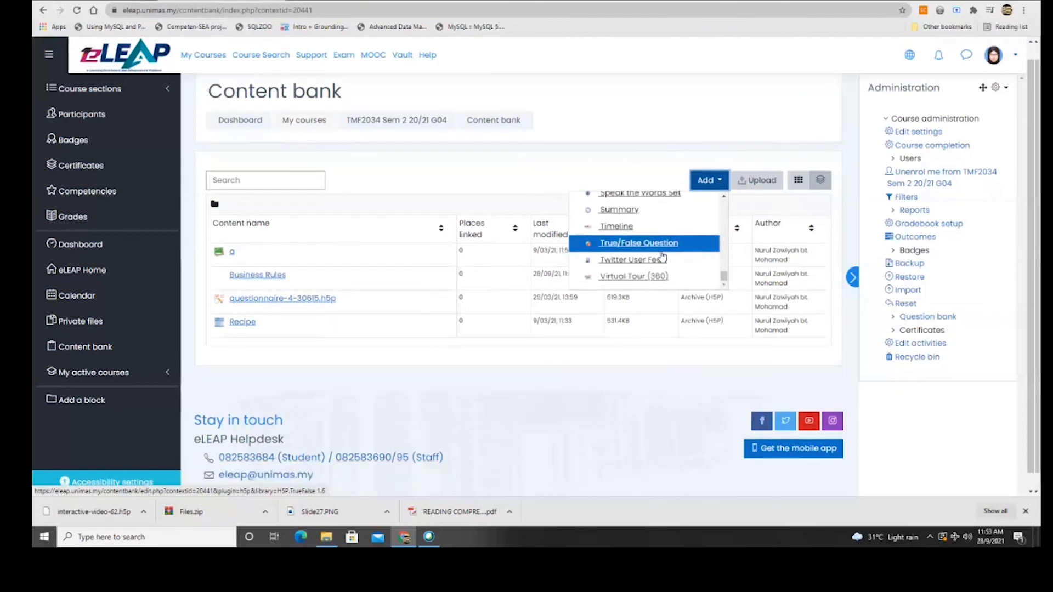
{"action": "scroll", "coordinate": [663, 255], "scroll_direction": "up", "scroll_amount": 15}
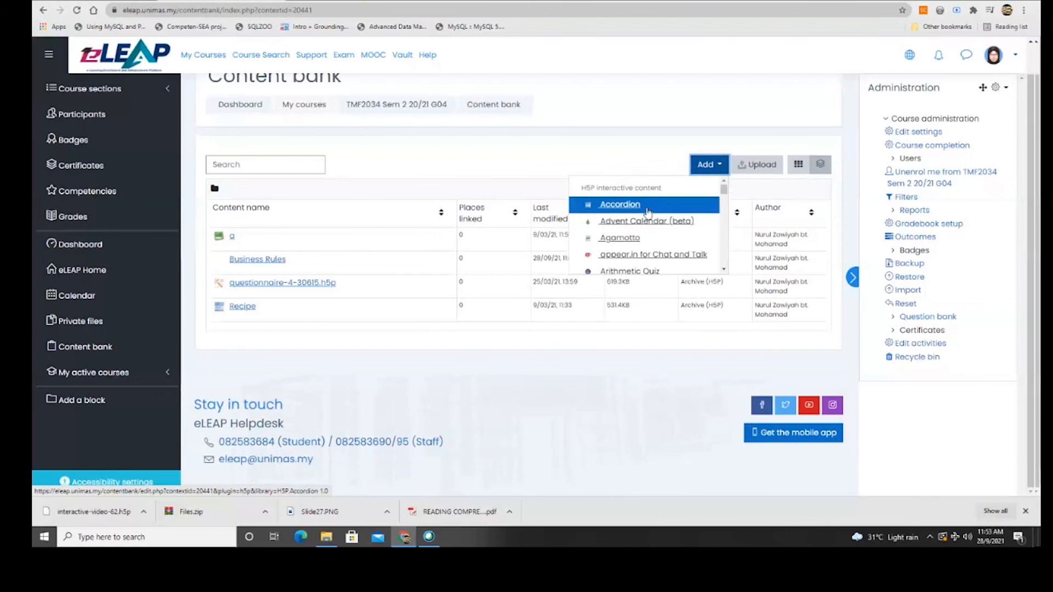
{"action": "scroll", "coordinate": [646, 207], "scroll_direction": "down", "scroll_amount": 6}
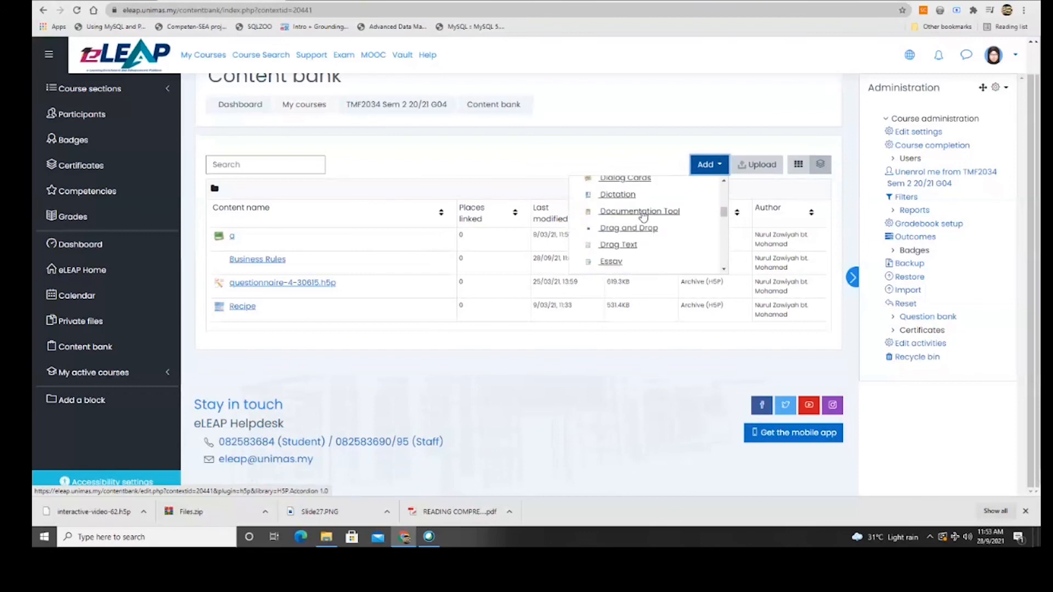
{"action": "scroll", "coordinate": [644, 217], "scroll_direction": "down", "scroll_amount": 5}
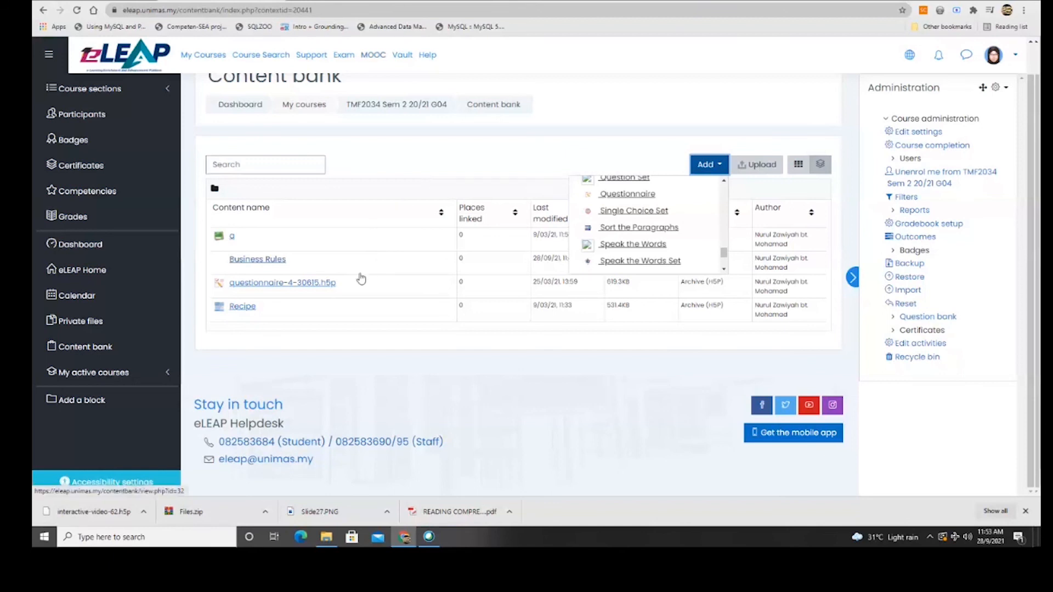
{"action": "left_click", "coordinate": [461, 359]}
{"action": "scroll", "coordinate": [463, 360], "scroll_direction": "up", "scroll_amount": 2}
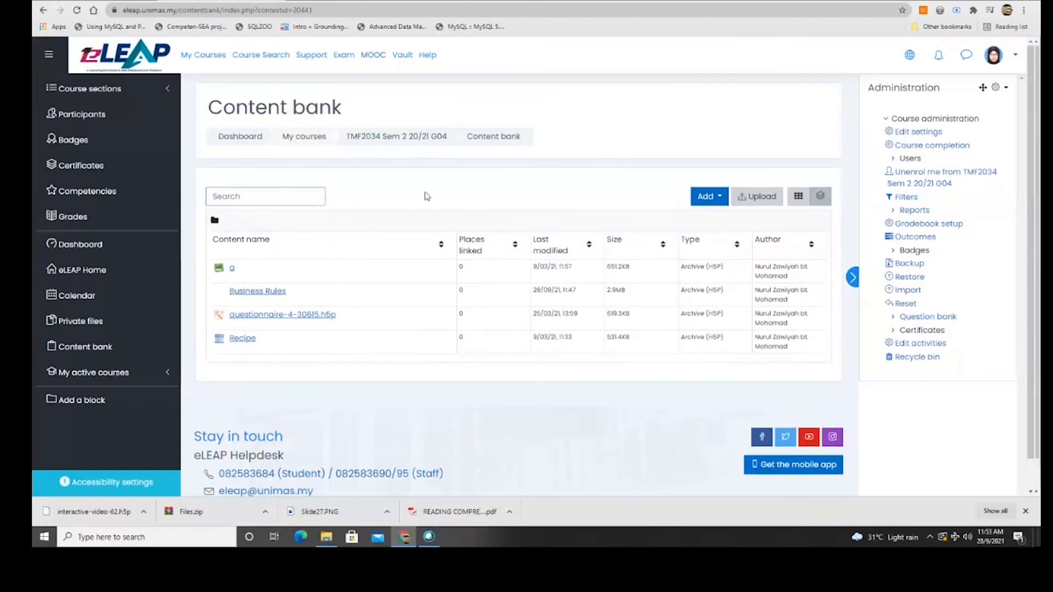